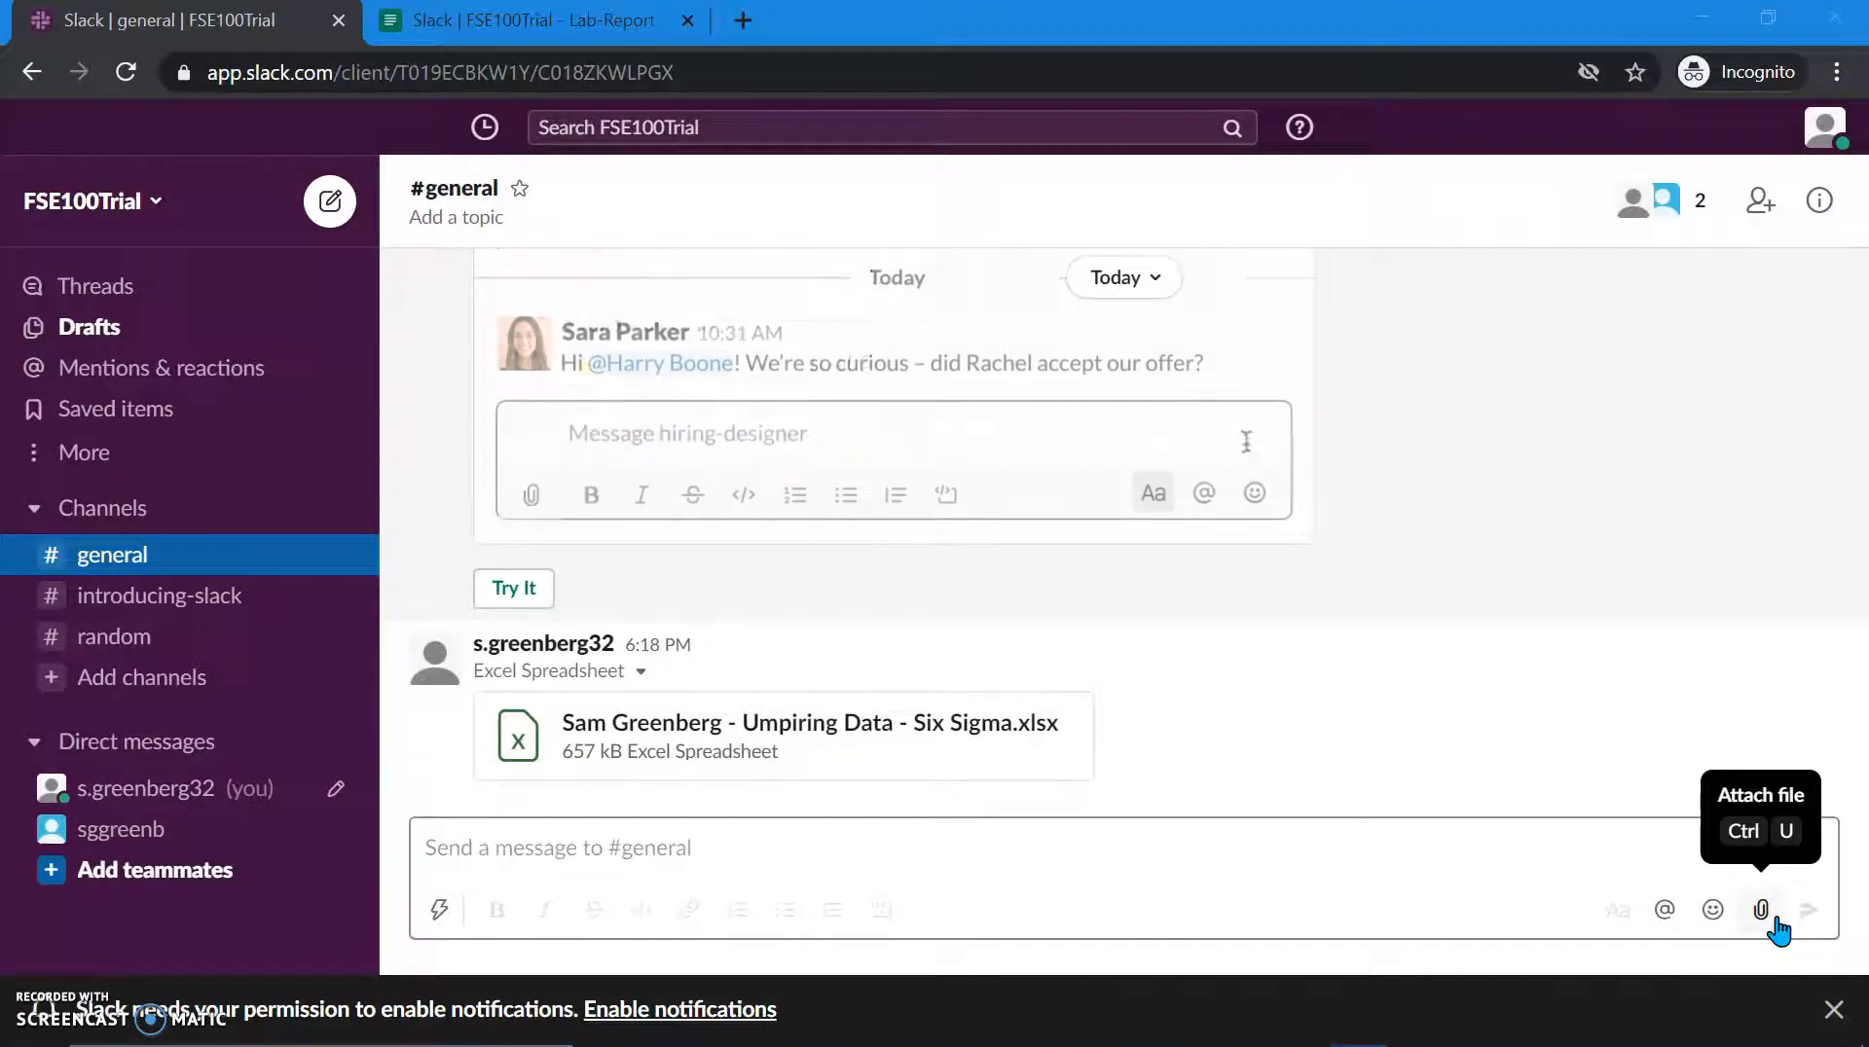
Step: Open the attach-file menu in the #general message composer
left_click(1773, 921)
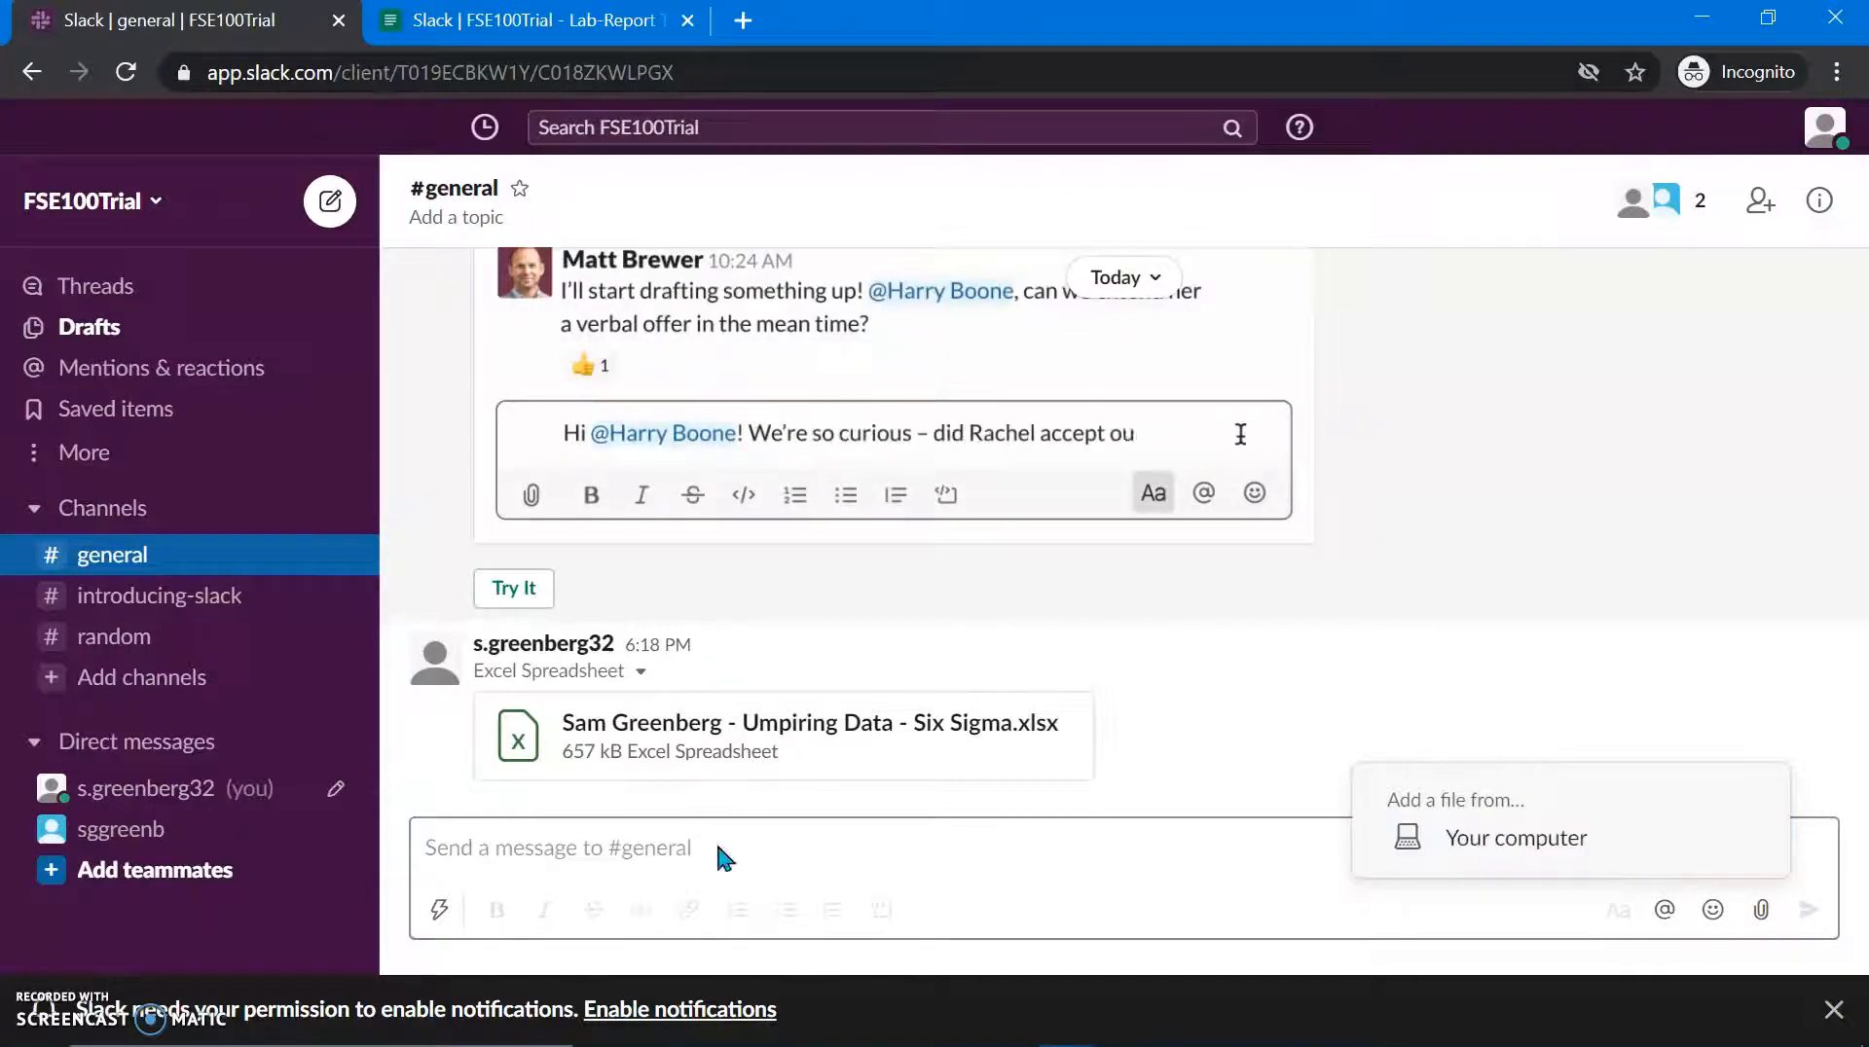
Step: Upload Data Book.xlsx from the computer to #general with the message 'Here's the data for the project'
left_click(1465, 857)
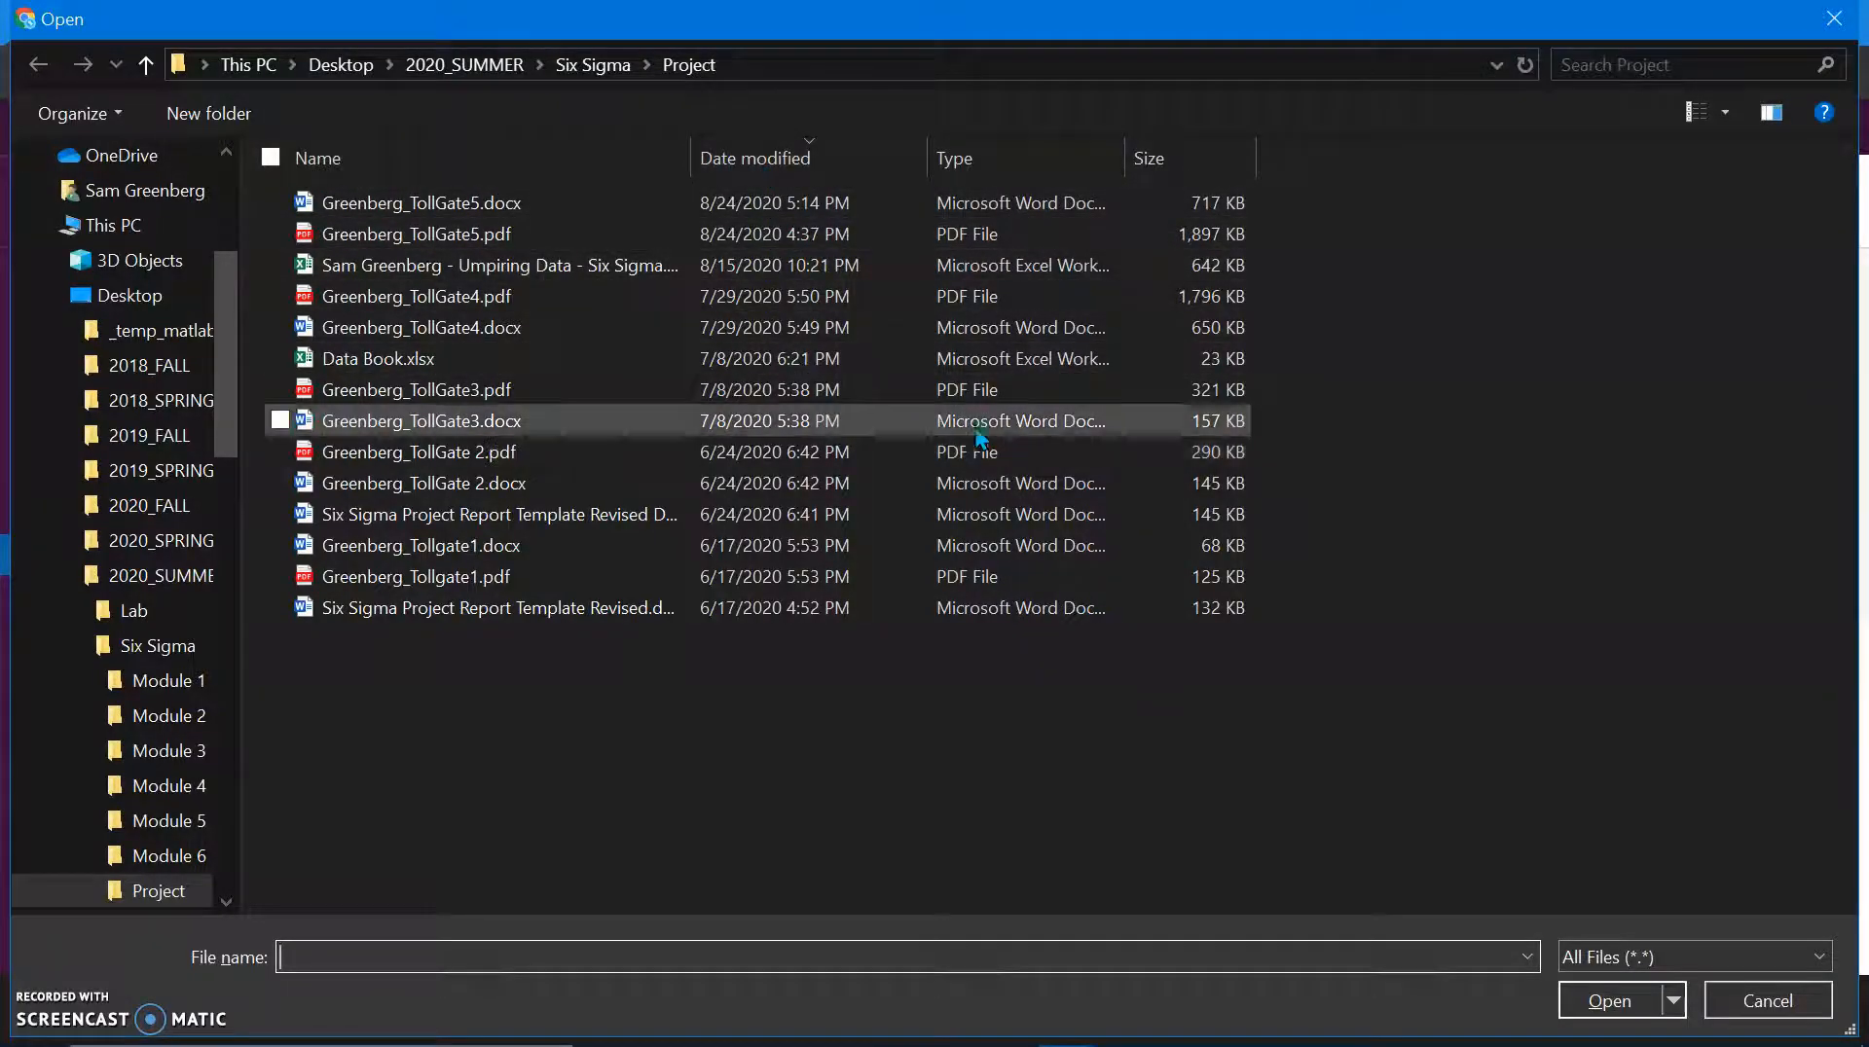
double_click(880, 366)
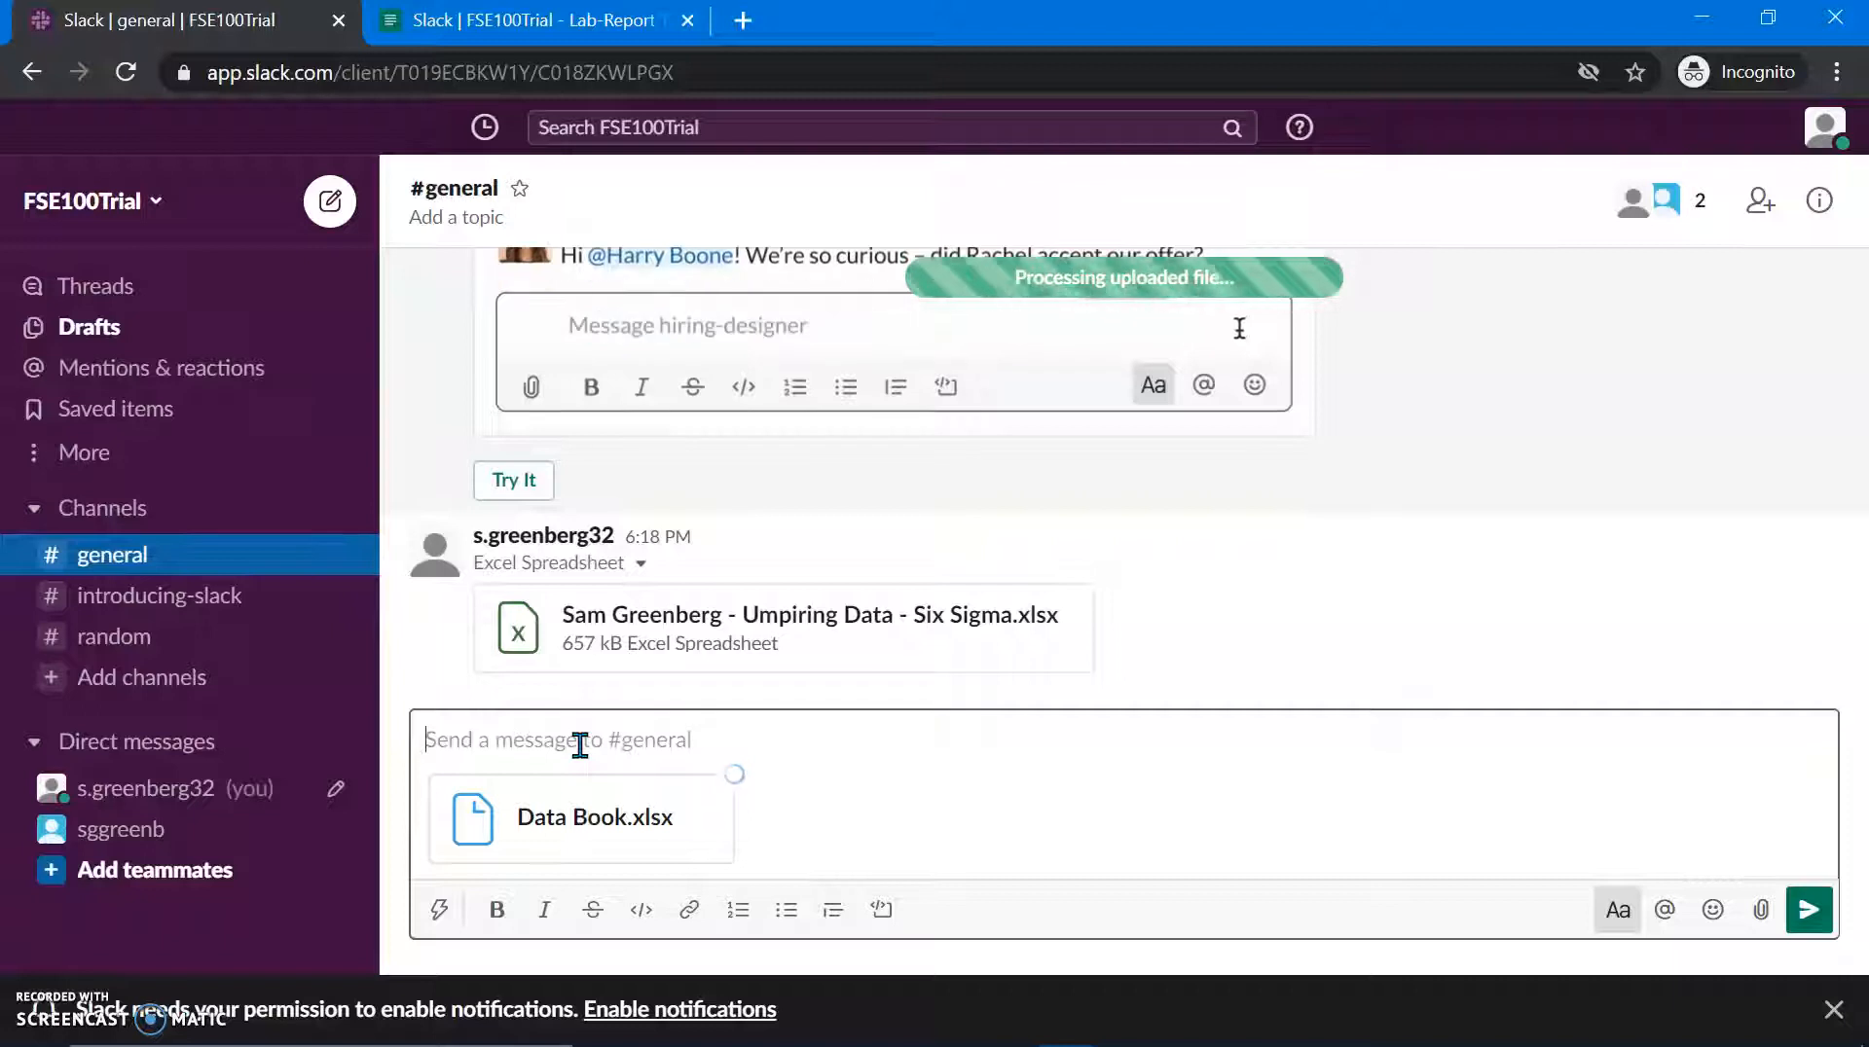
type("Here's")
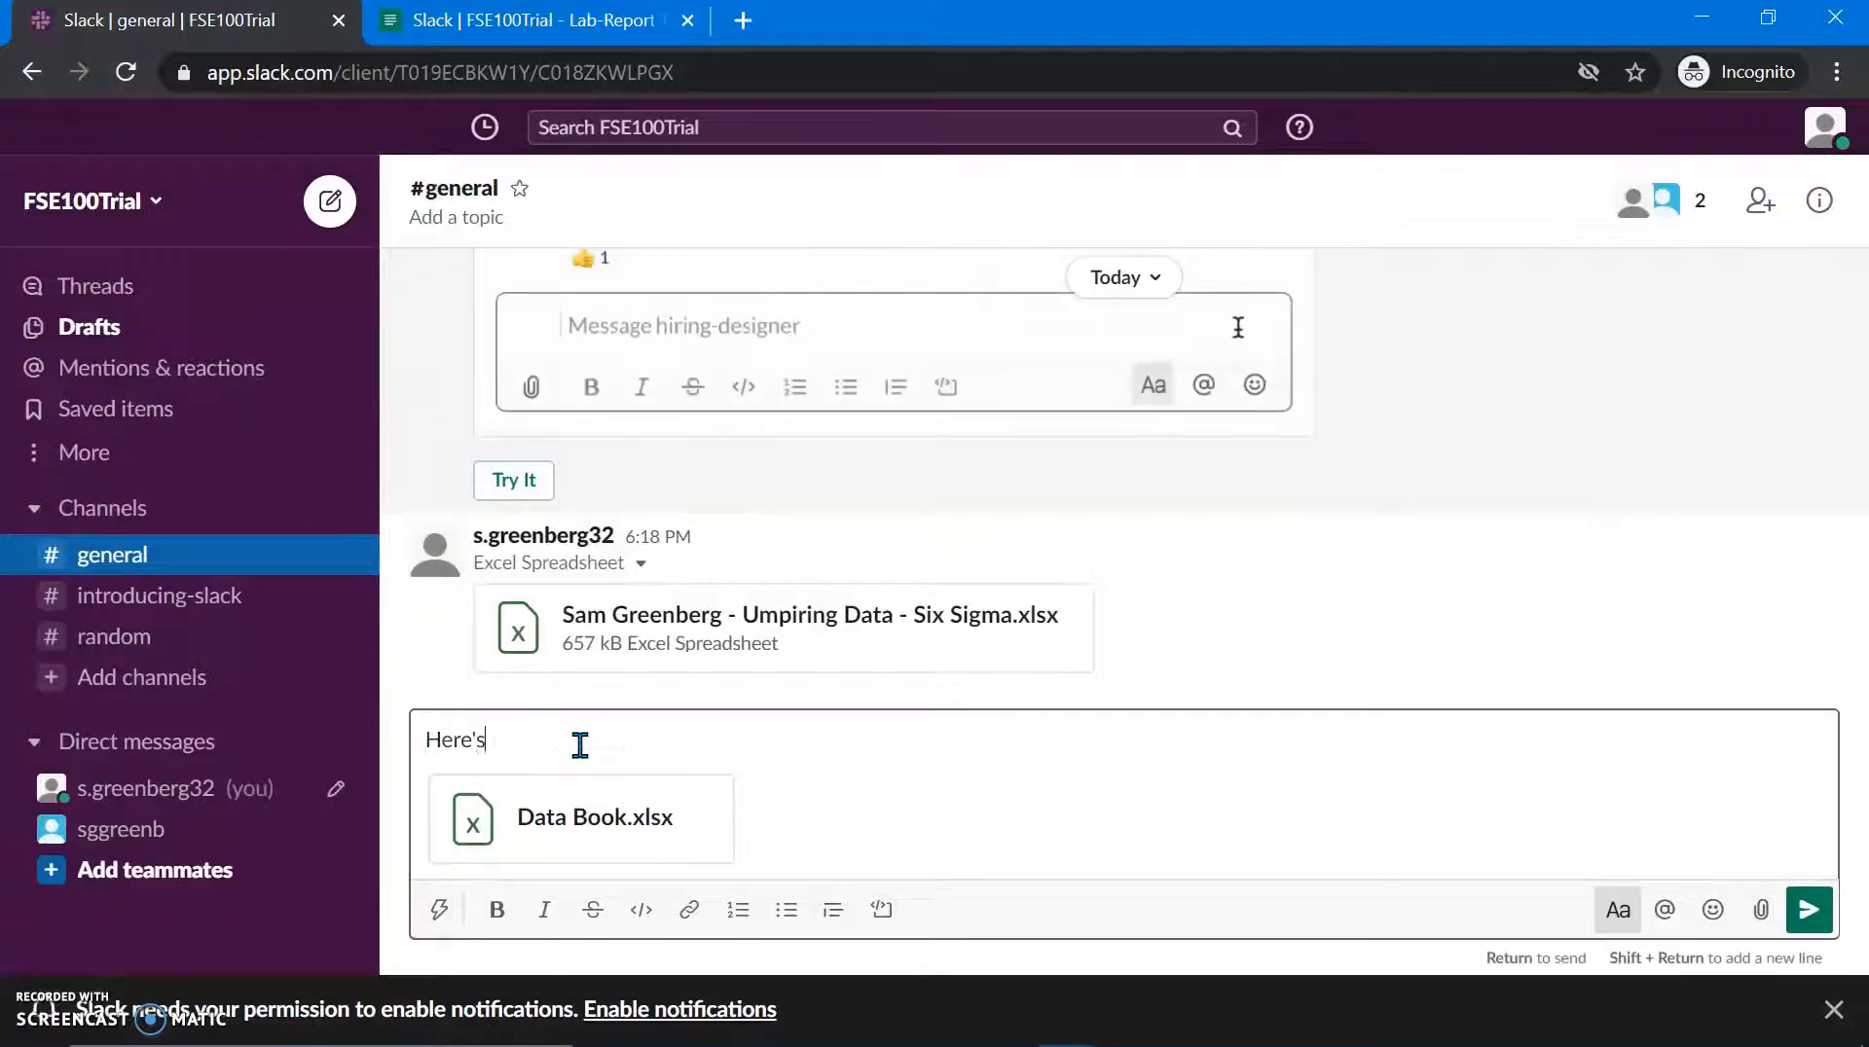
type(" the data for the project")
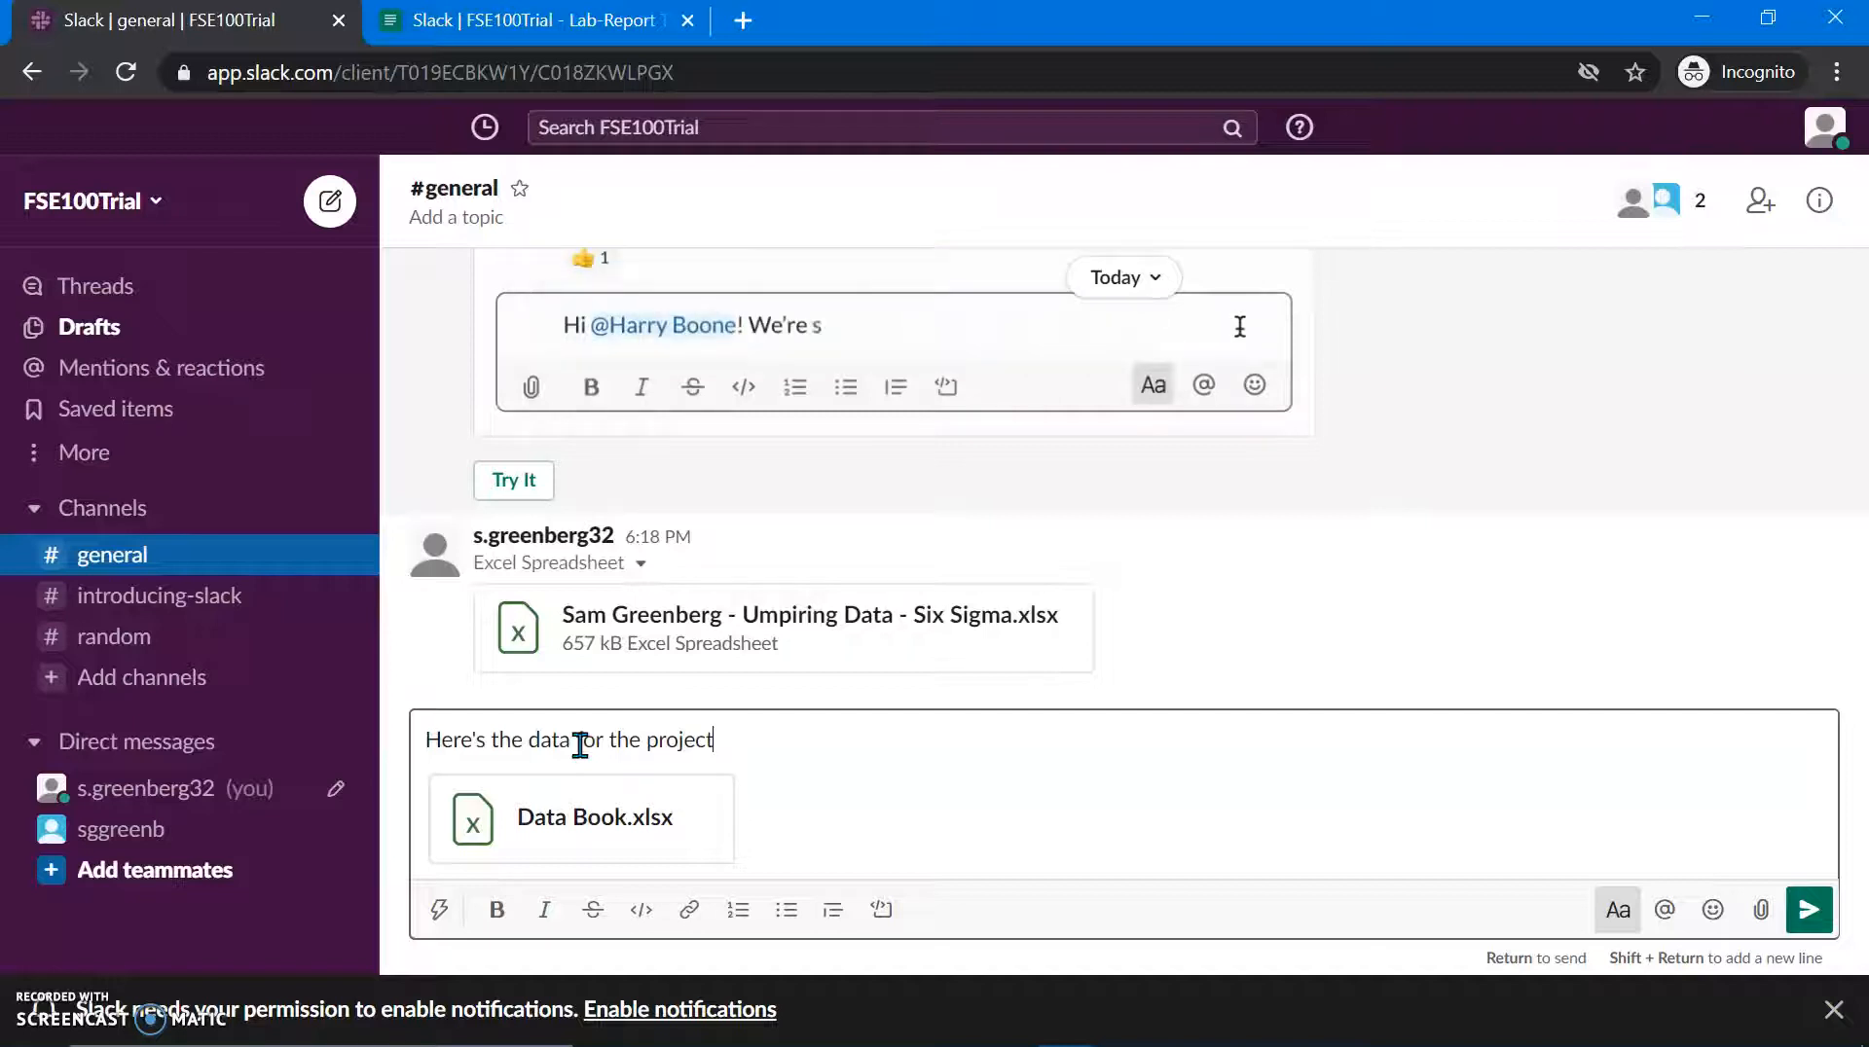
key("Return")
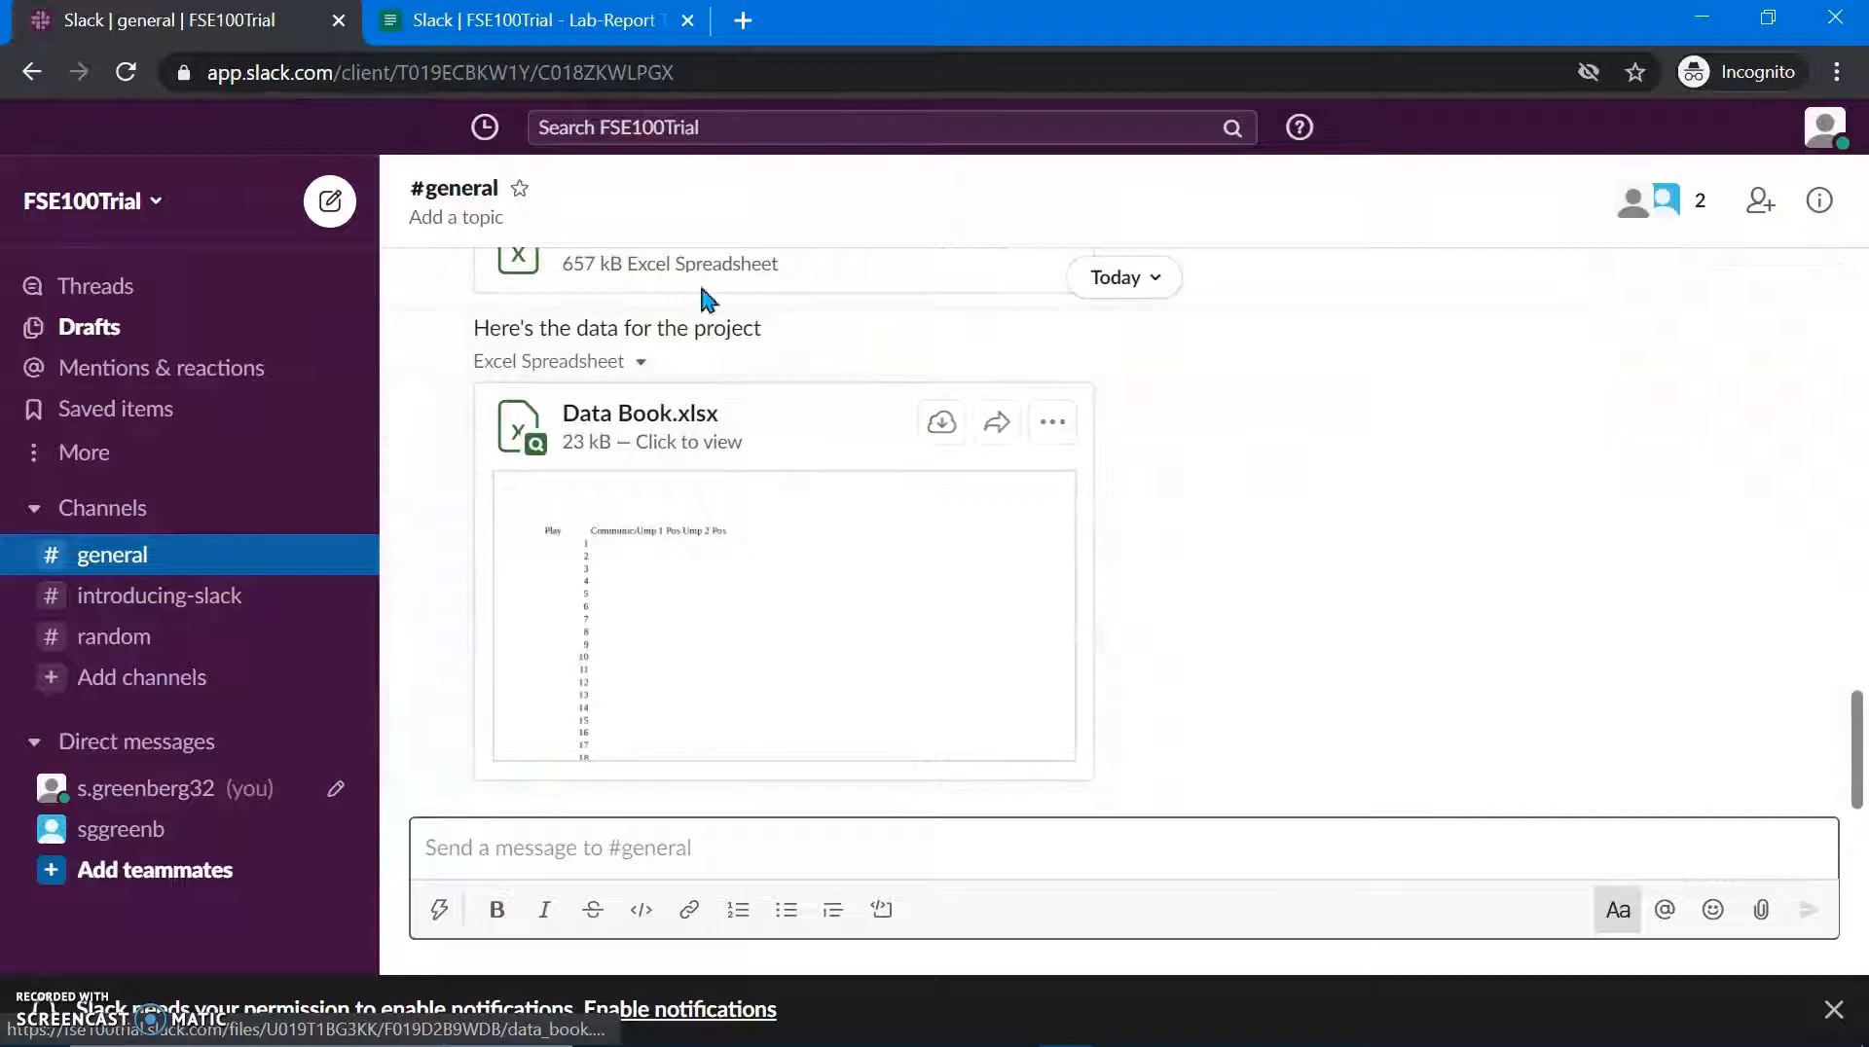
Step: Preview the posted Data Book.xlsx, scroll through its contents, and close the preview
left_click(657, 598)
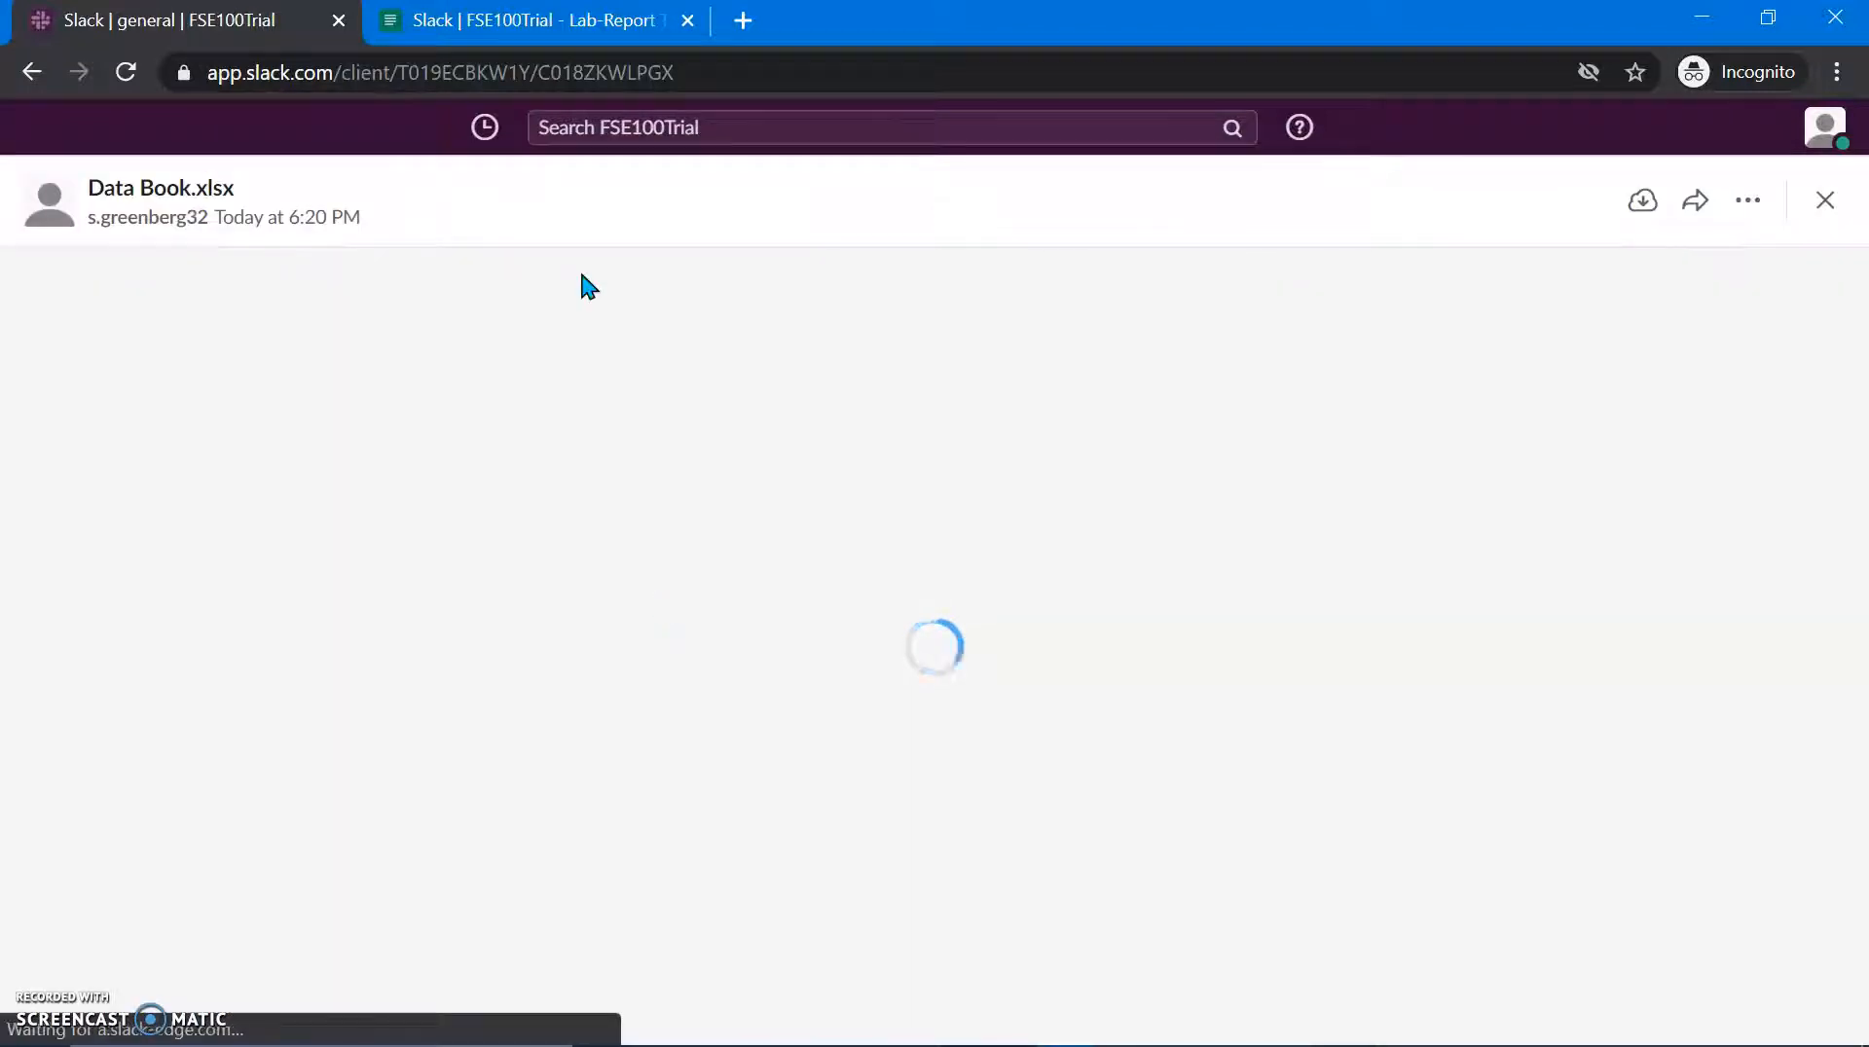
scroll(850, 818, "down", 20)
scroll(852, 813, "down", 20)
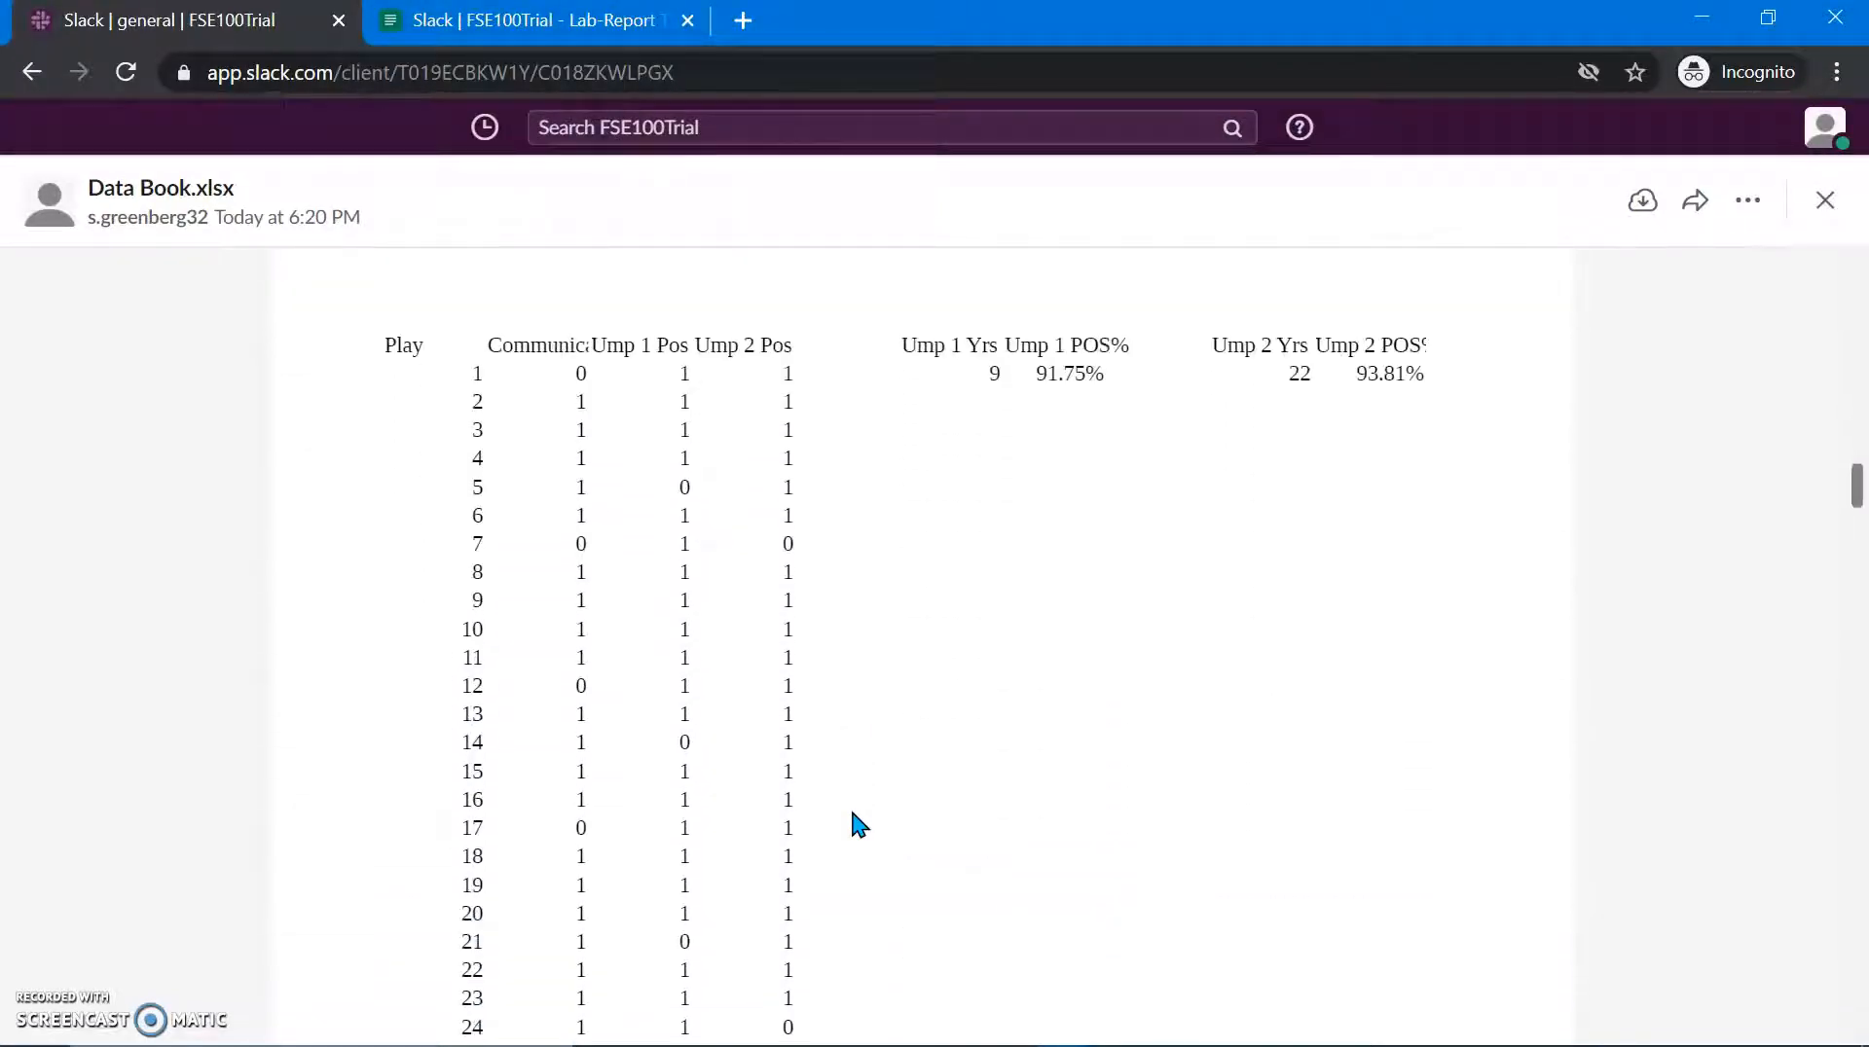
key("Escape")
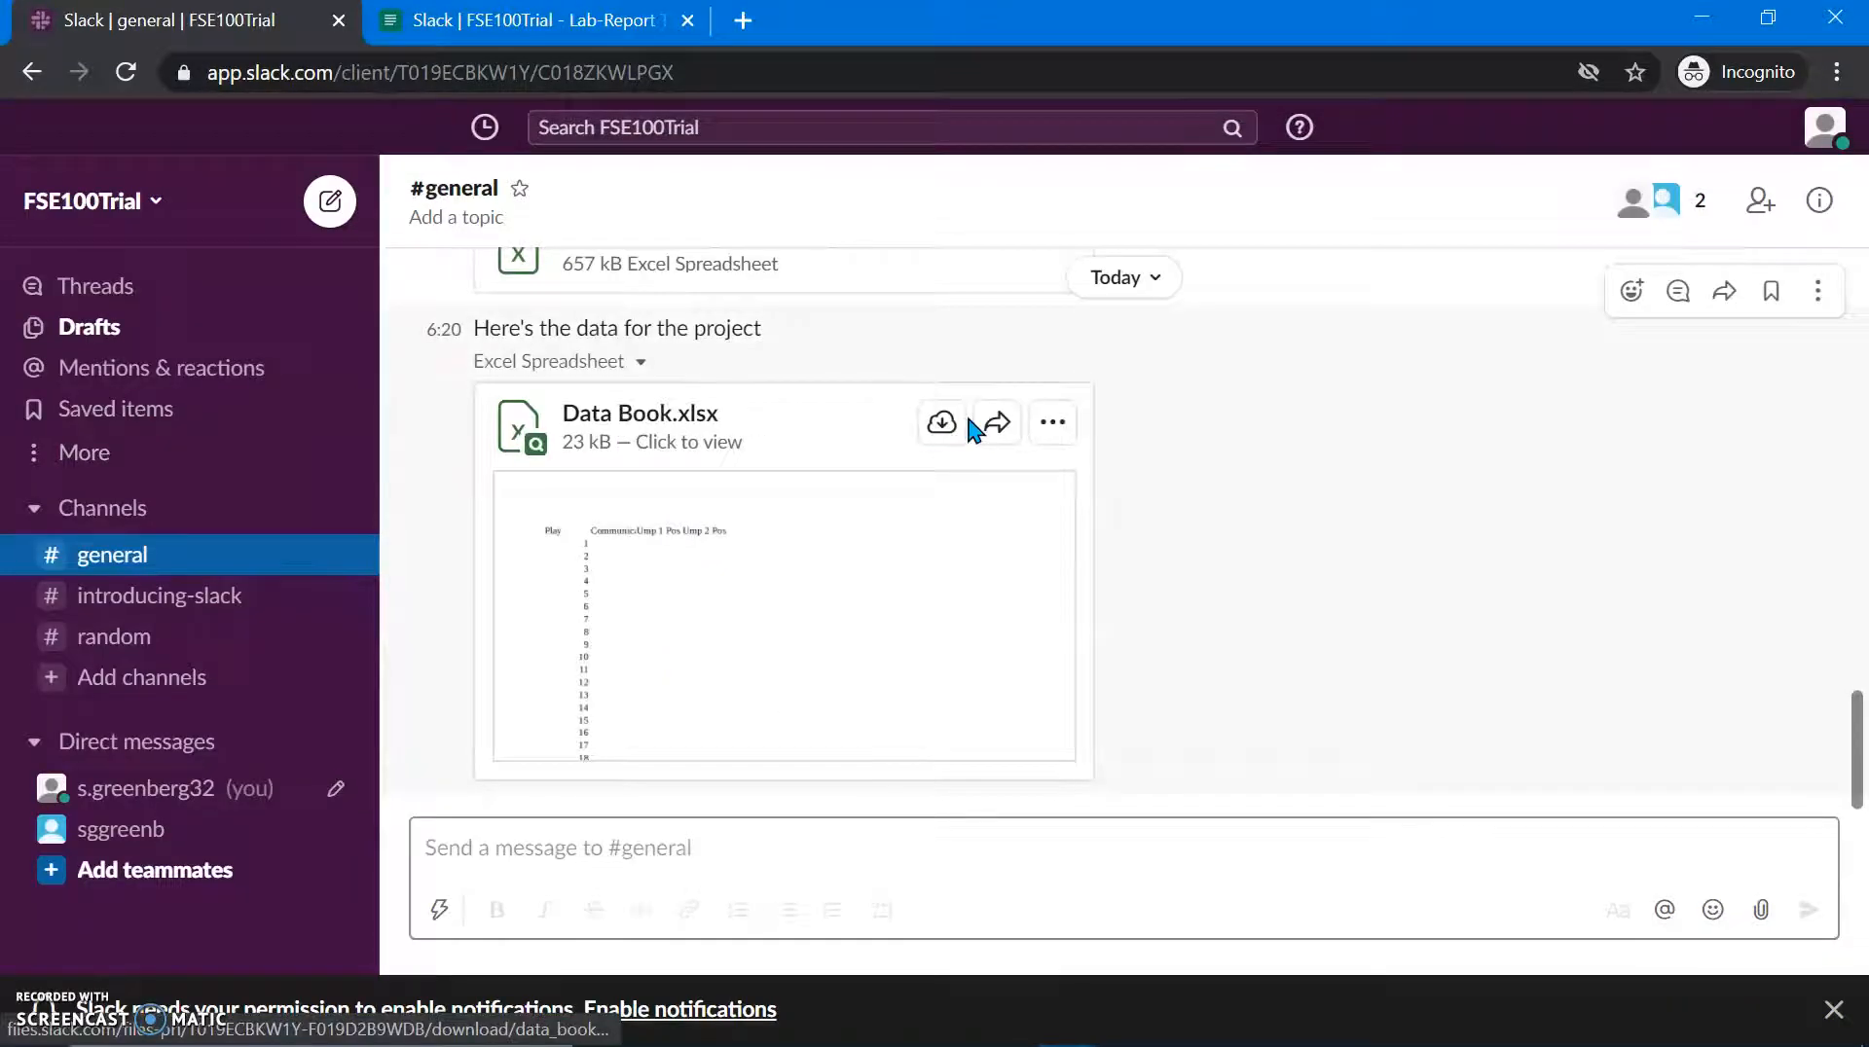
Step: Download Data Book.xlsx to the computer and open the saved copy
left_click(942, 428)
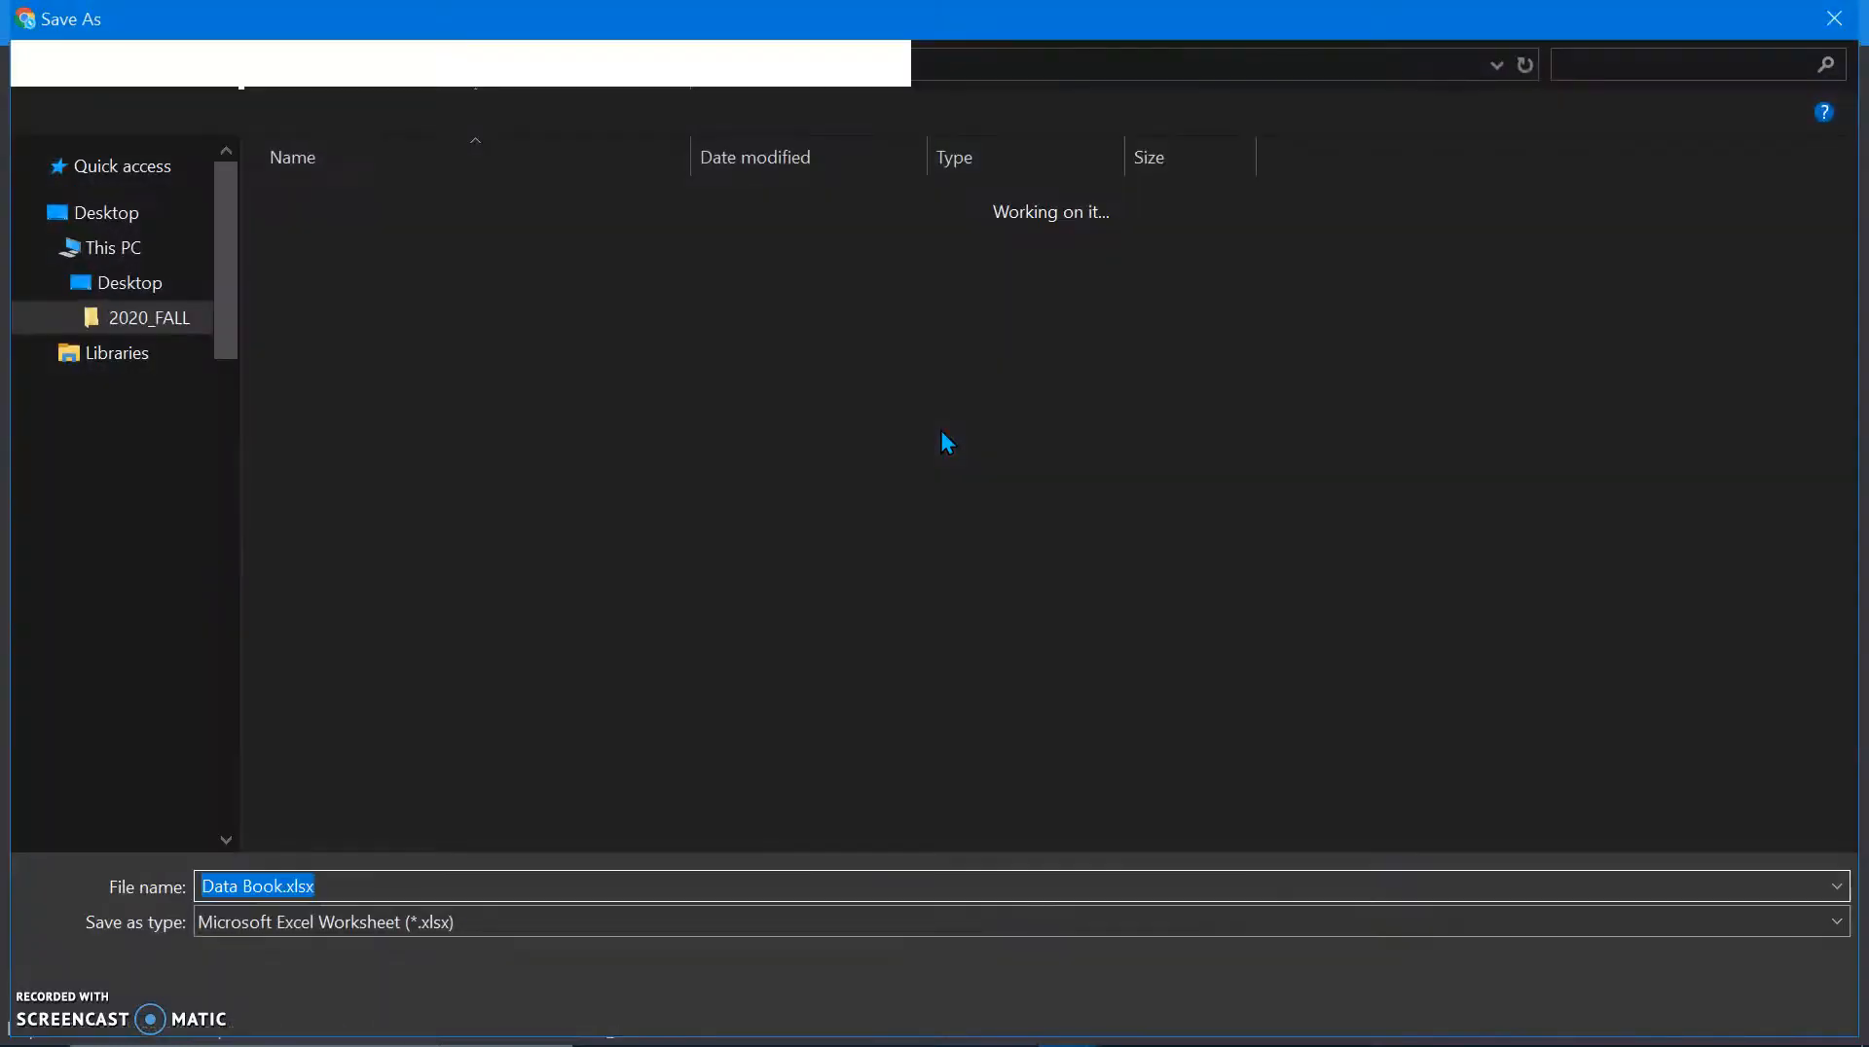
key("Return")
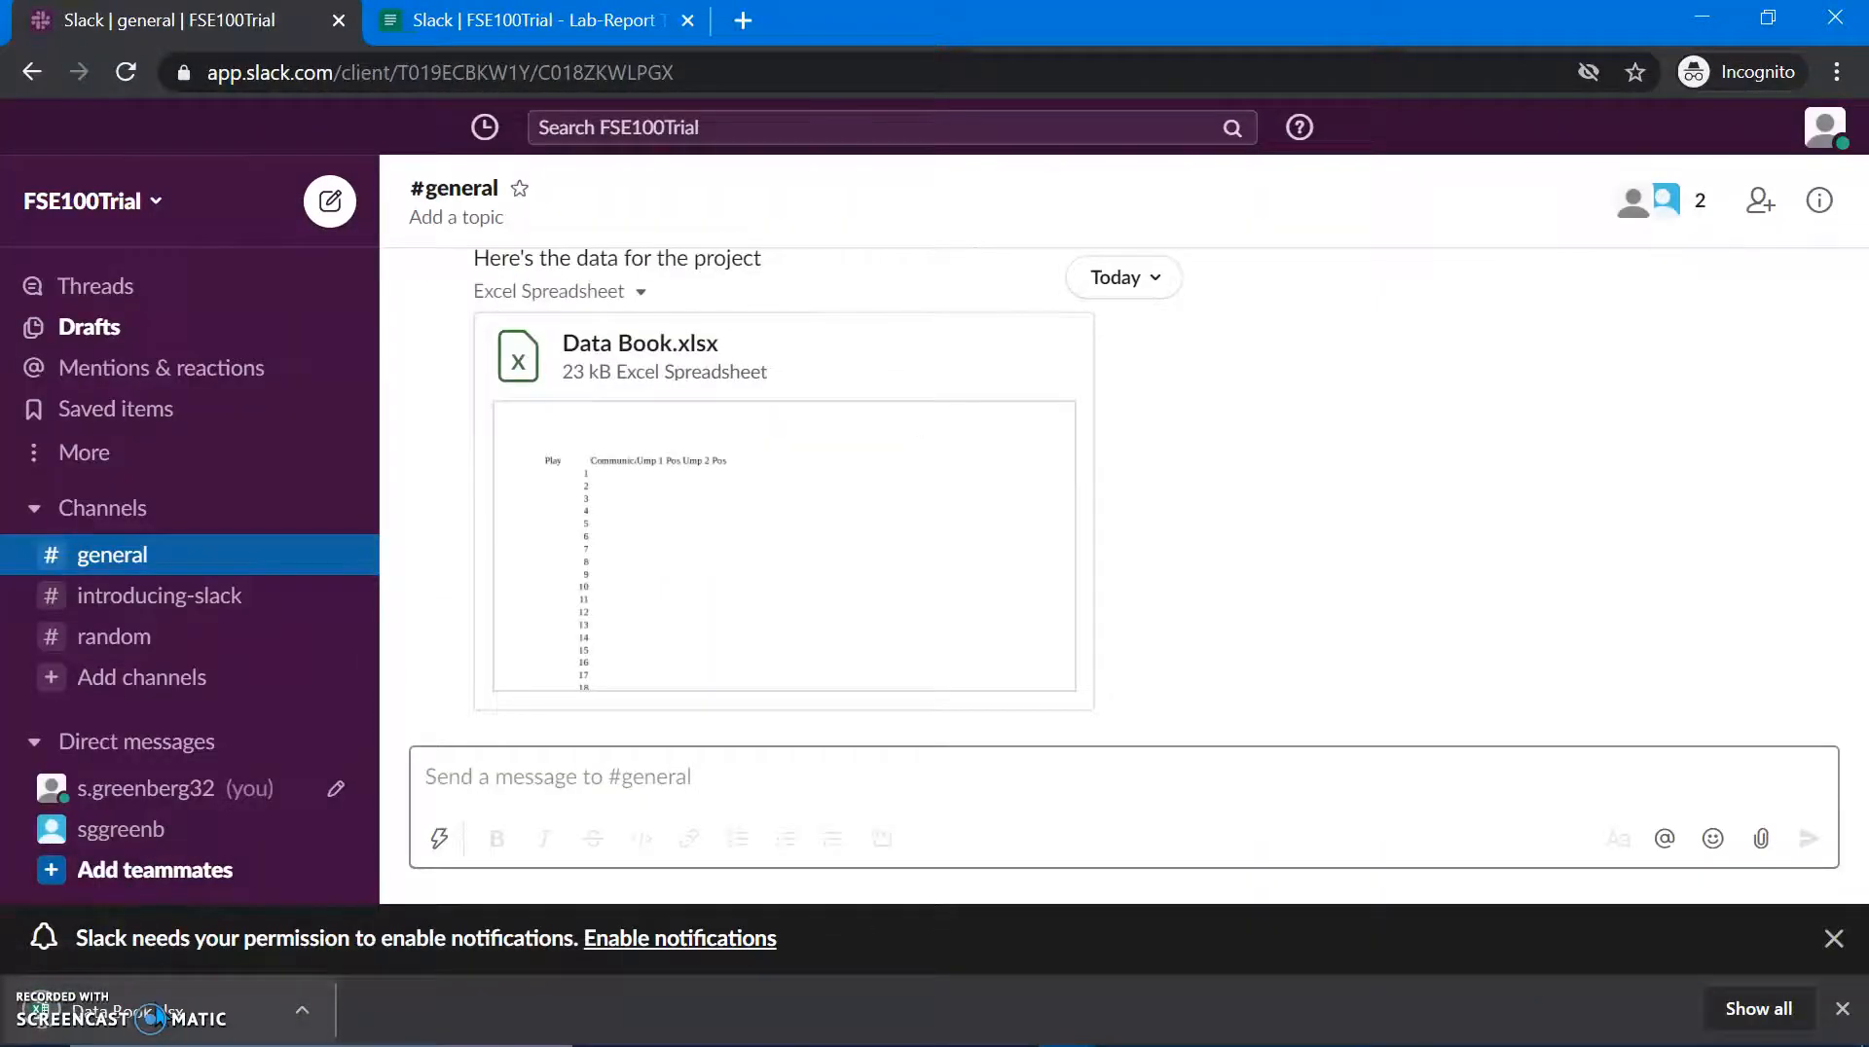
left_click(146, 1012)
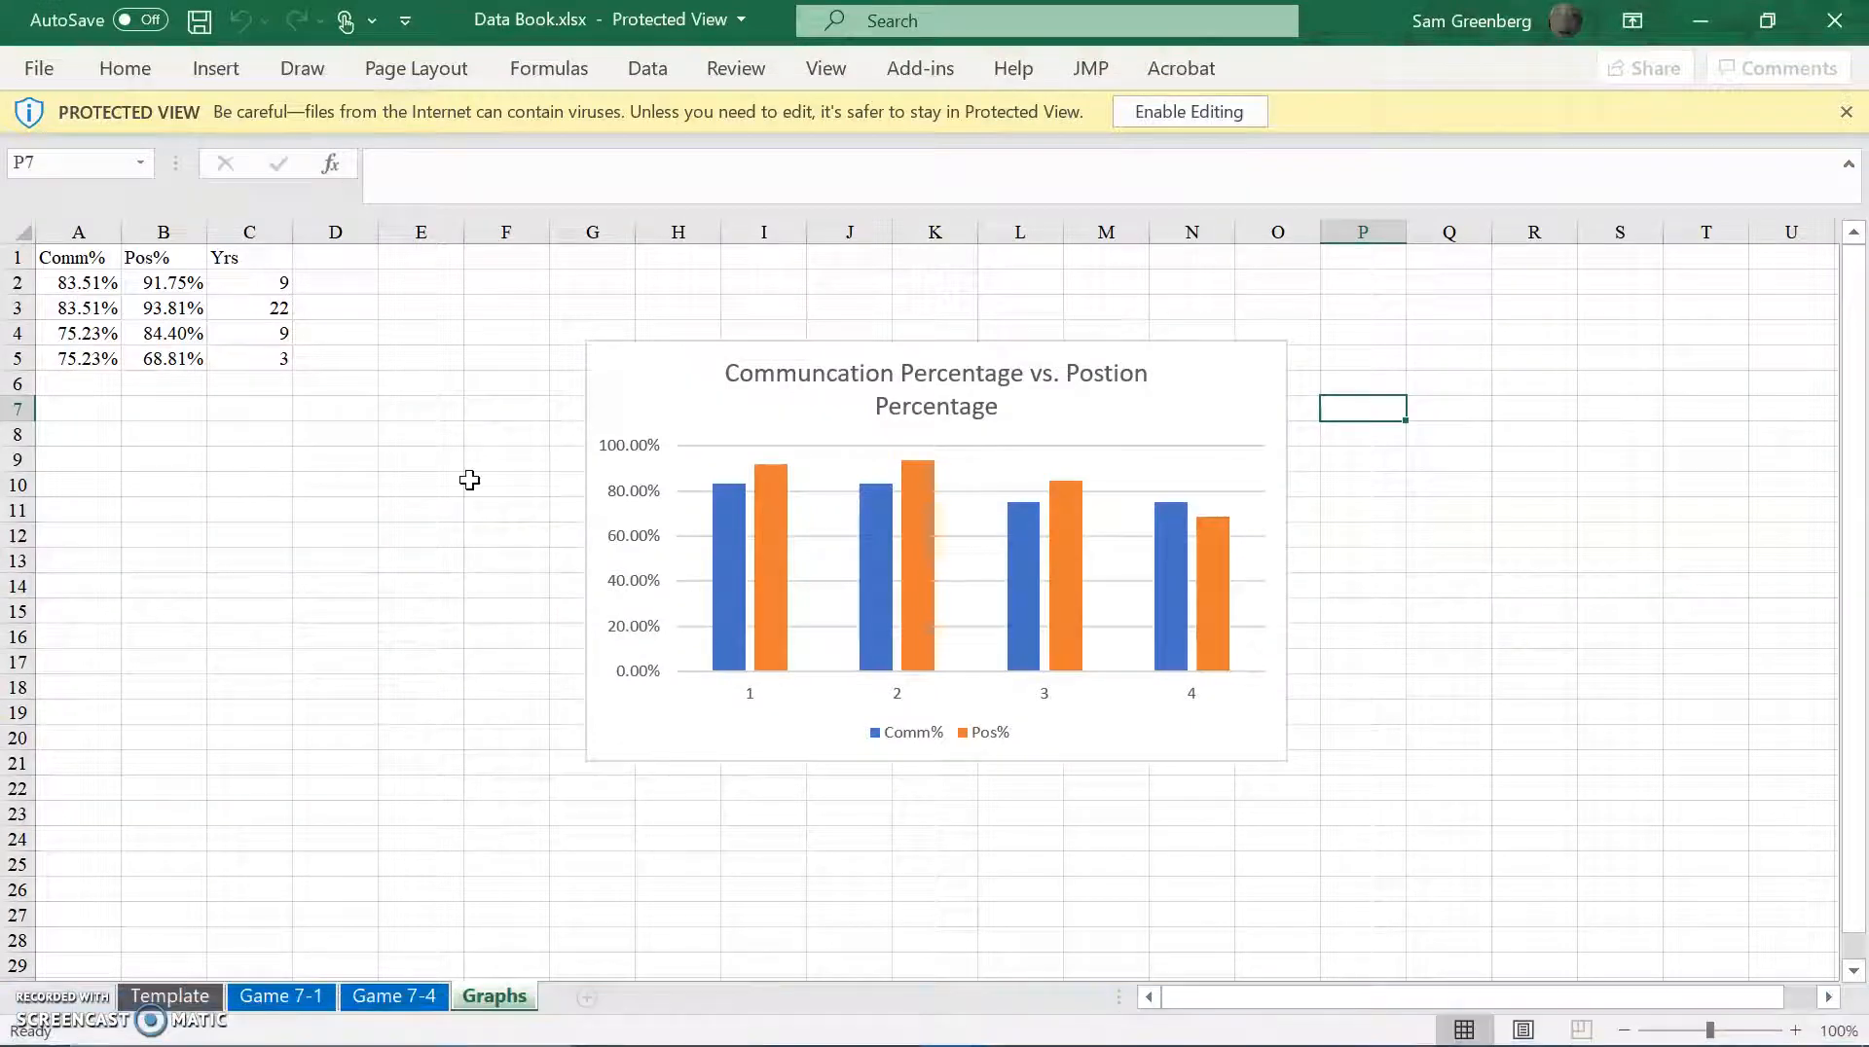
Step: View the Game 7-4 sheet in Excel, then switch back to the Slack window
left_click(407, 997)
key("alt+Tab")
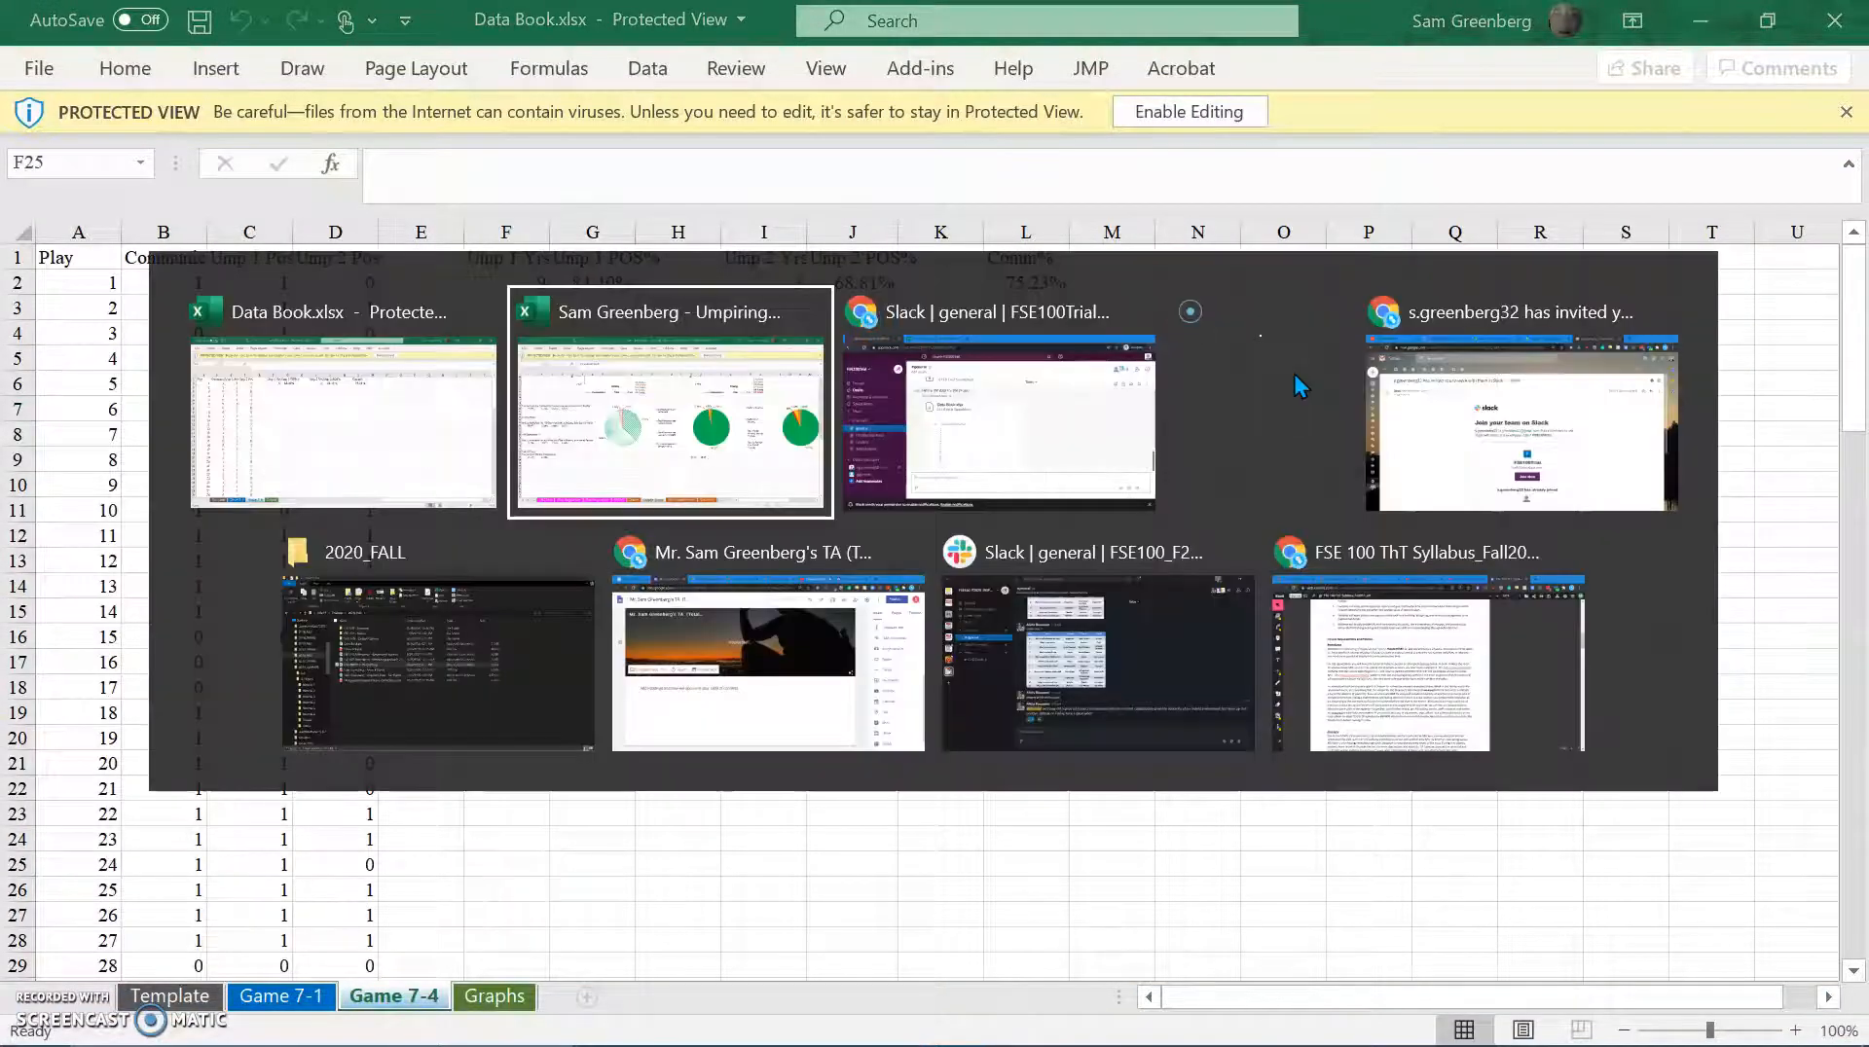
key("alt+Tab")
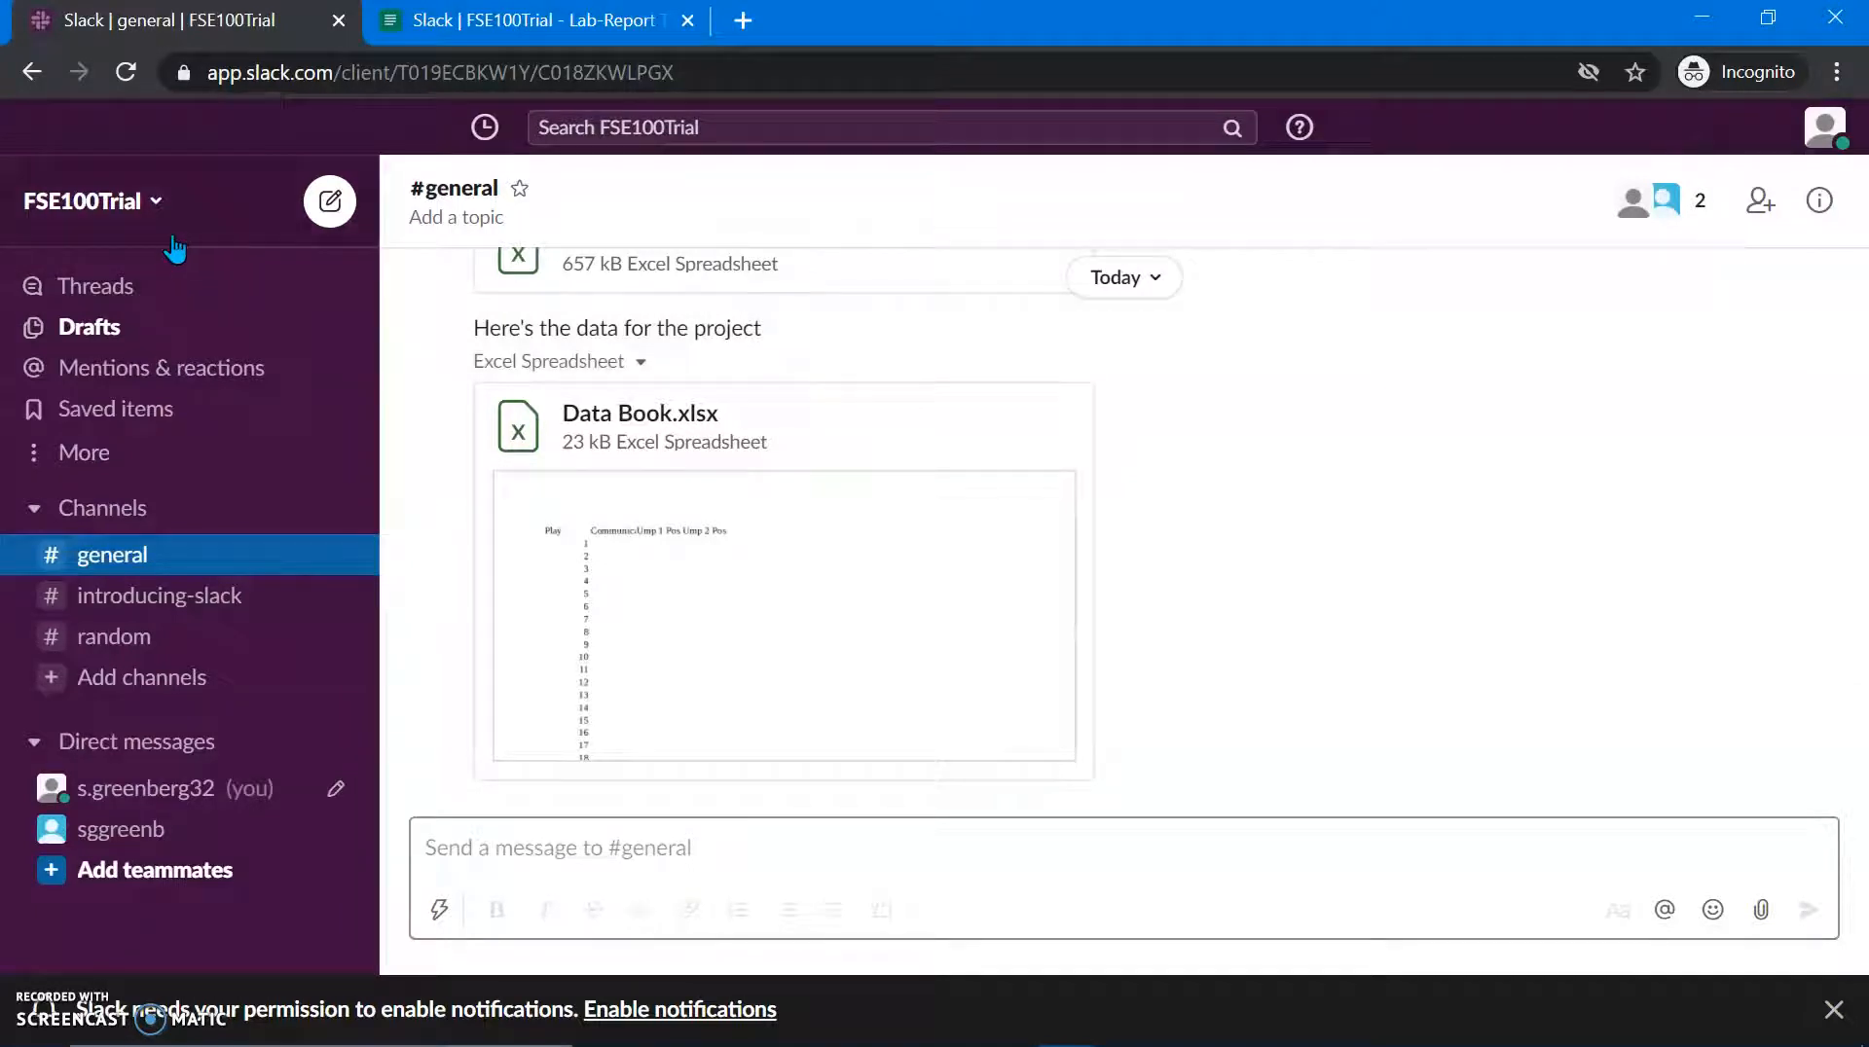
Step: In FSE100Trial preferences, enable desktop notifications, add keyword 'carbon capture', then view Sidebar settings
left_click(163, 198)
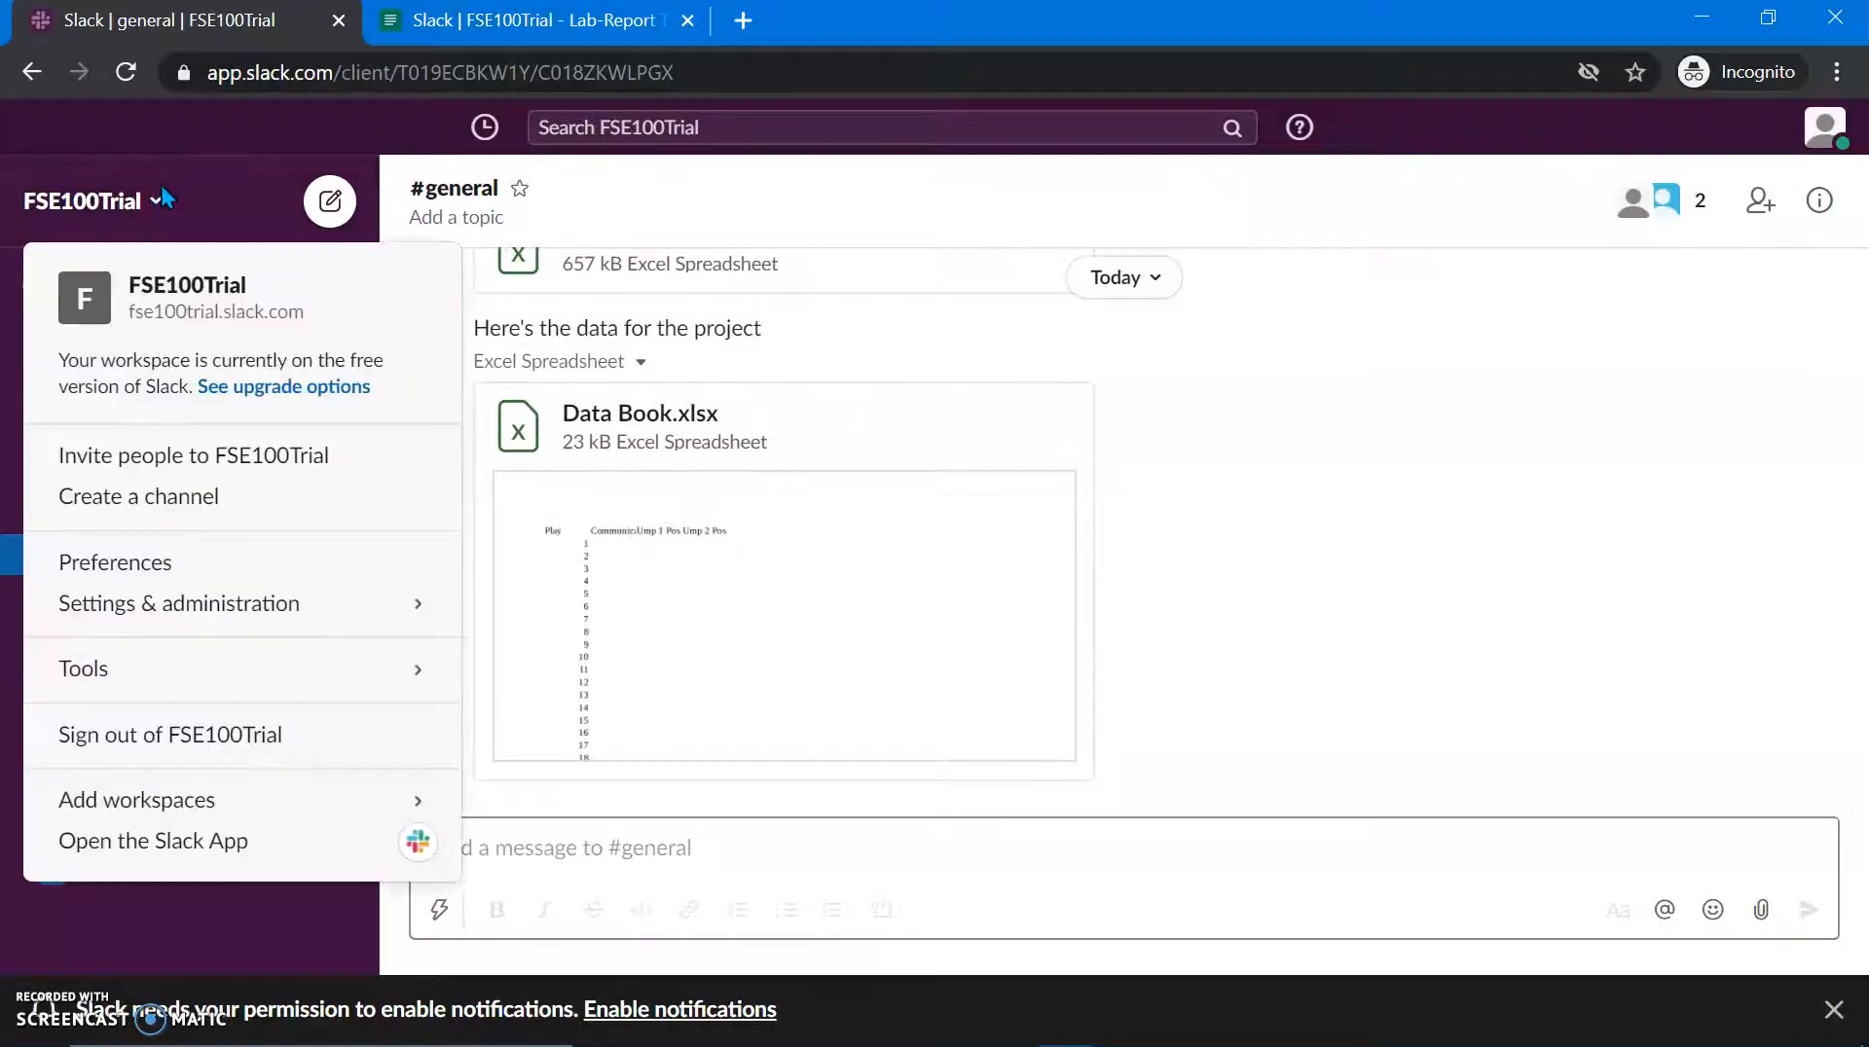
left_click(260, 564)
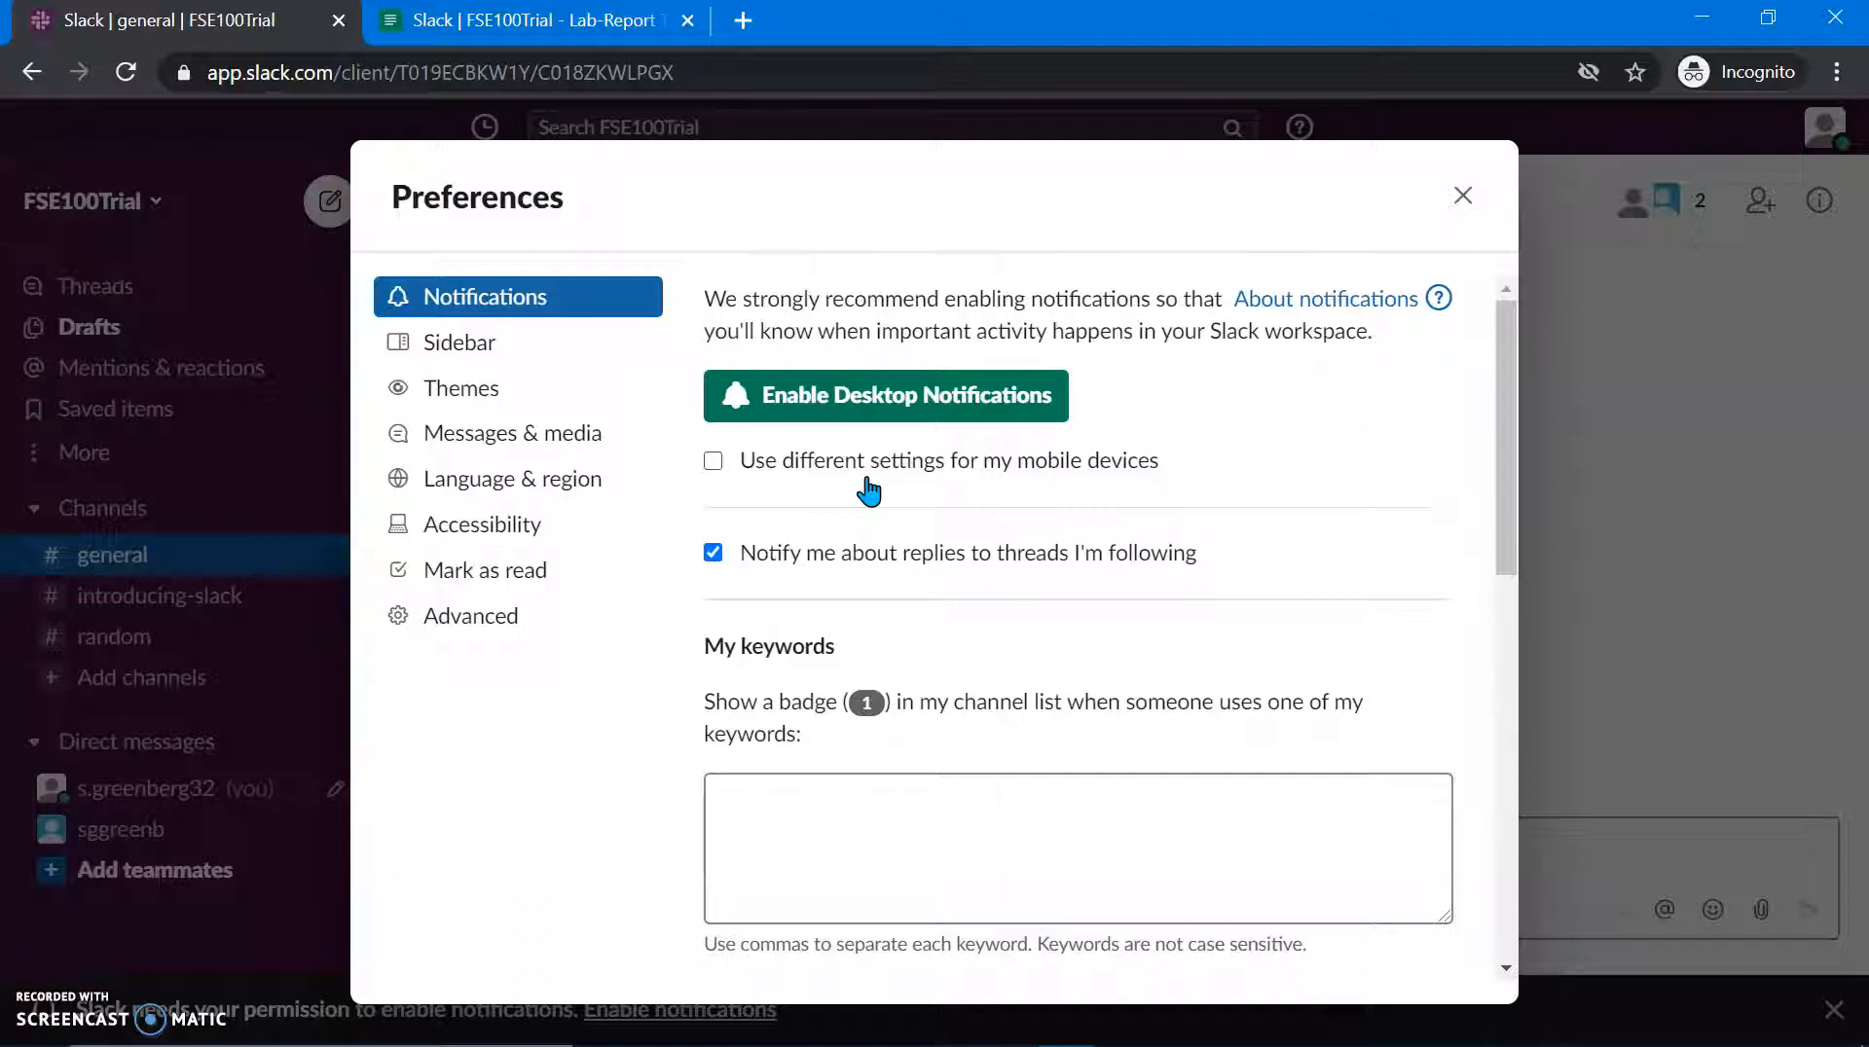
left_click(1015, 416)
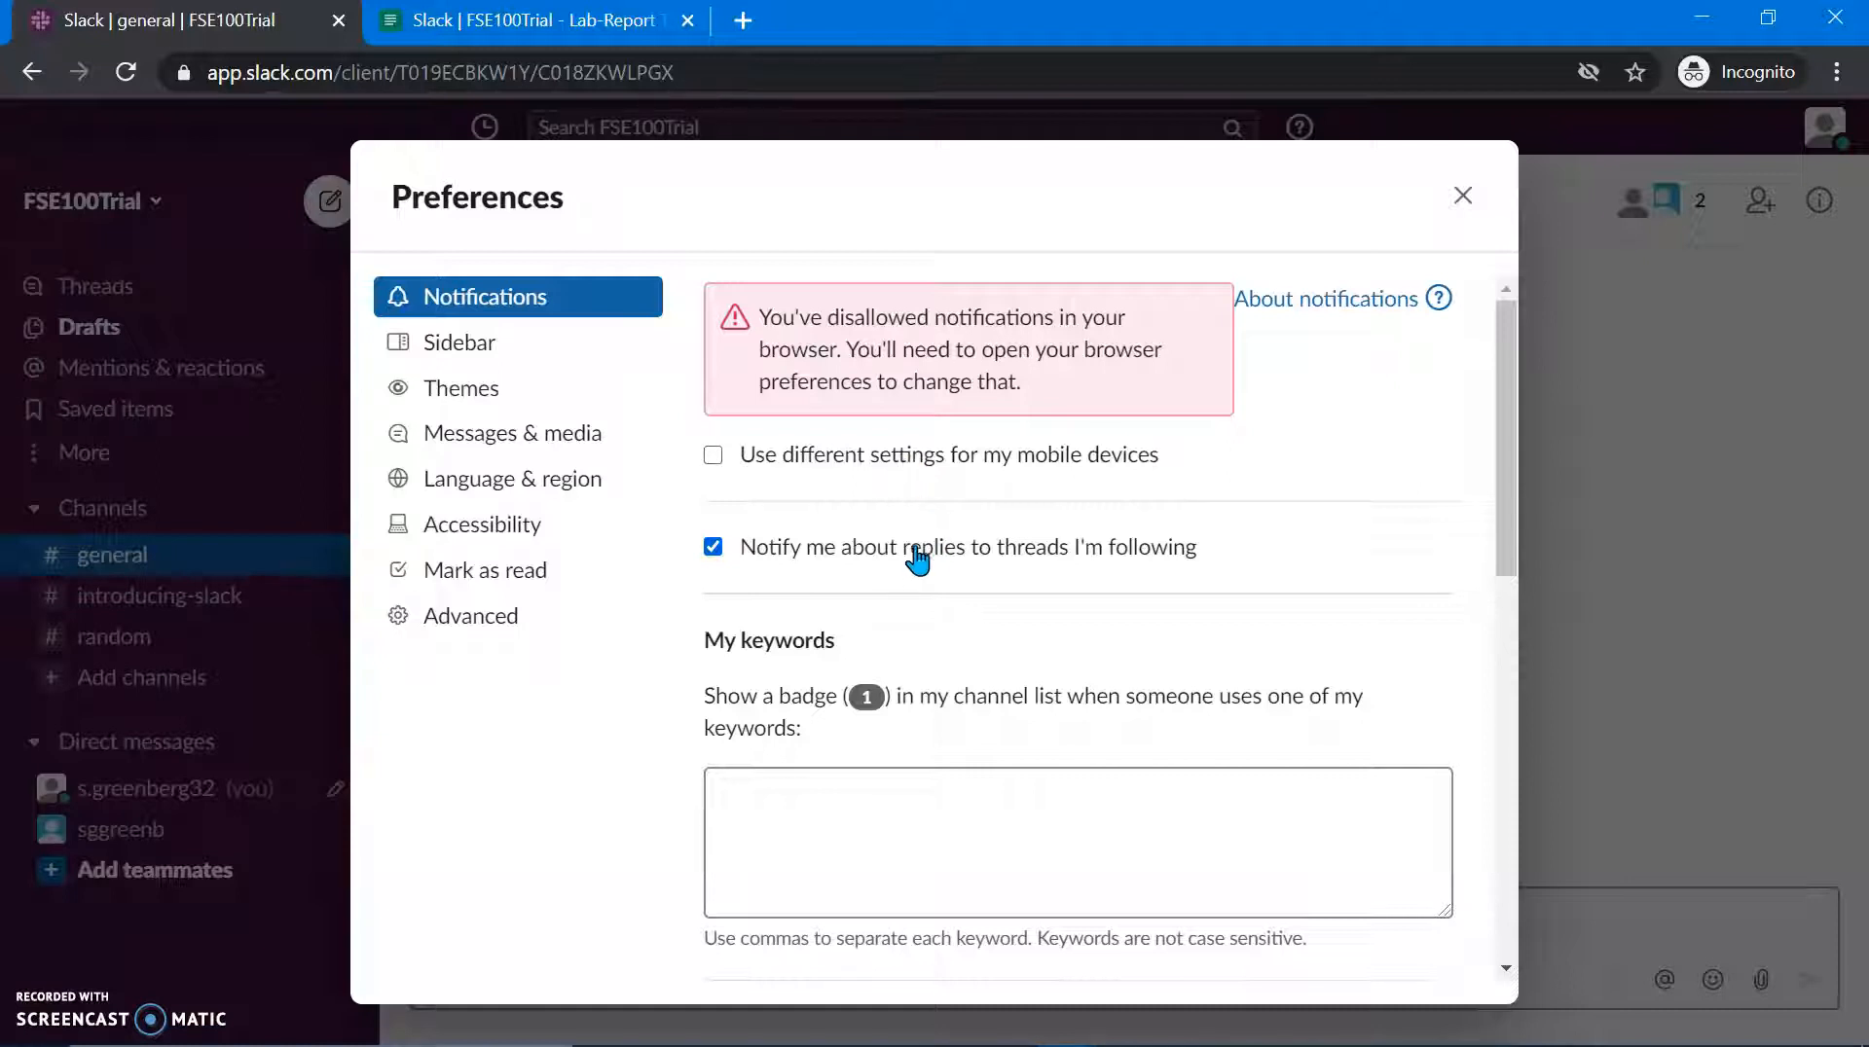
left_click(913, 881)
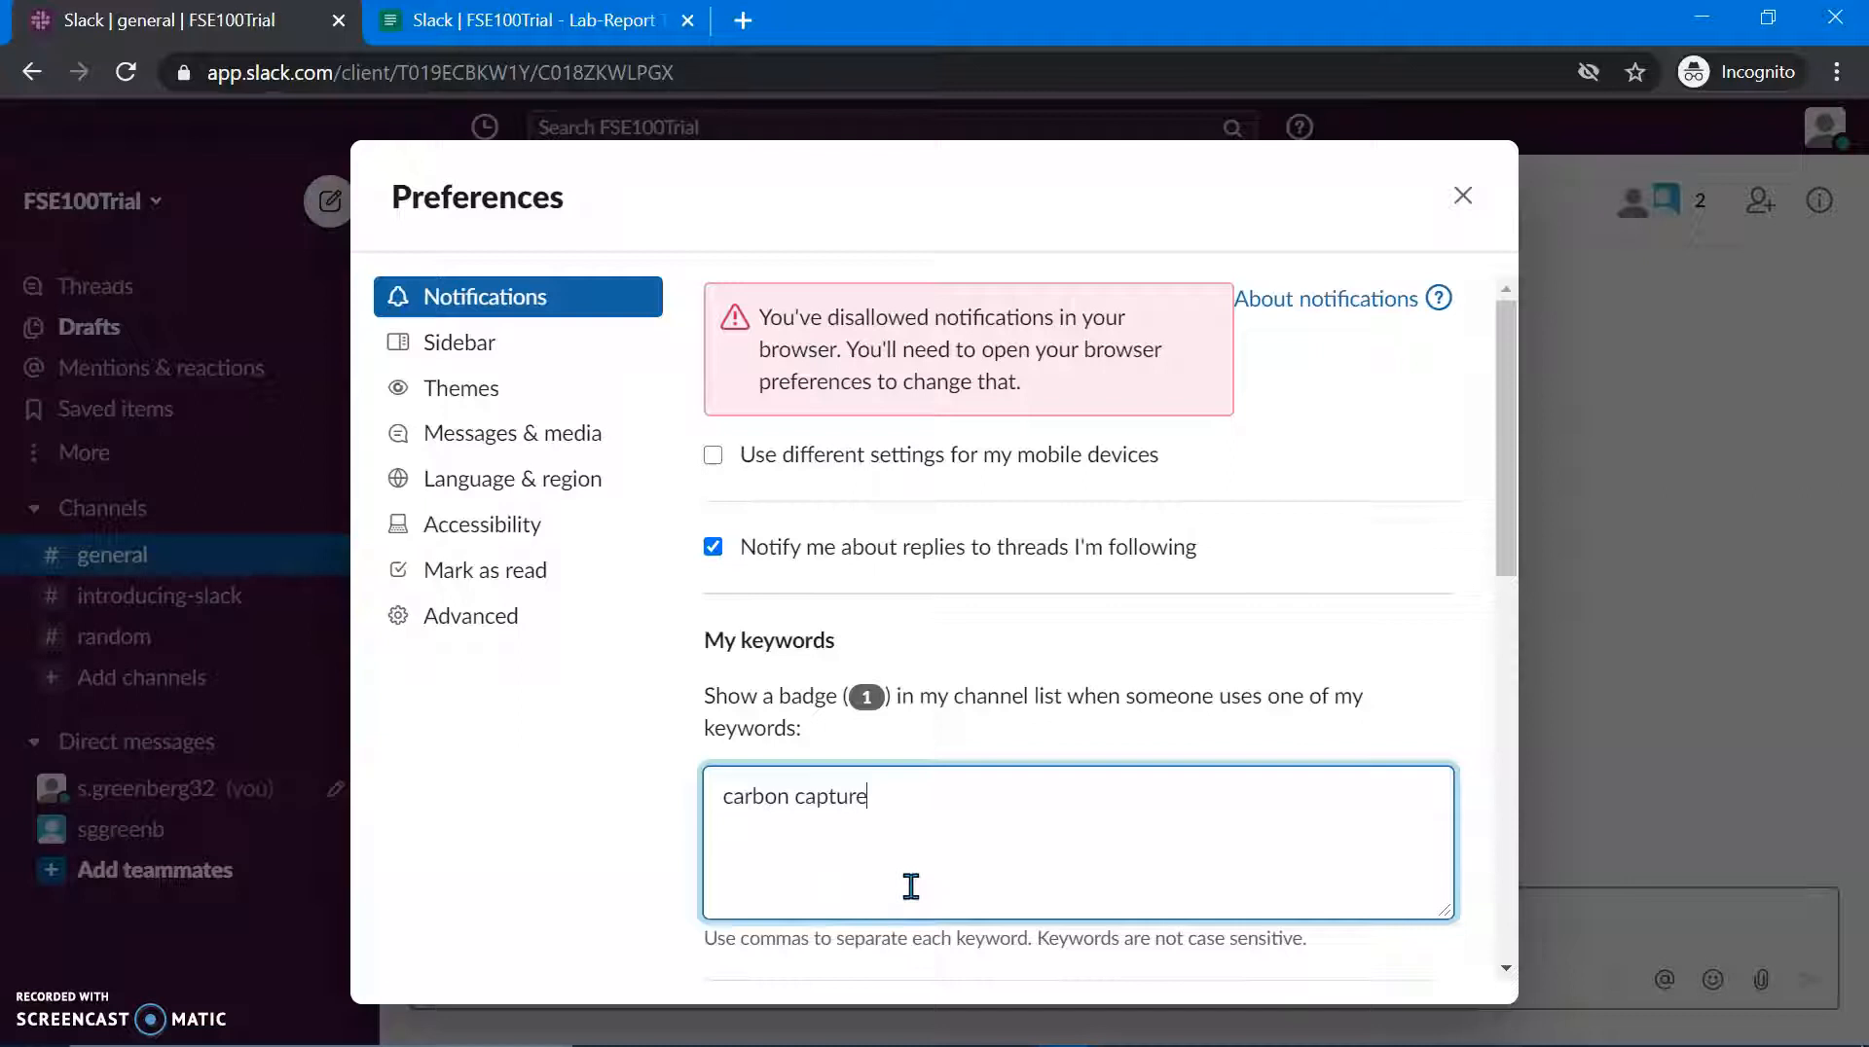
left_click(584, 357)
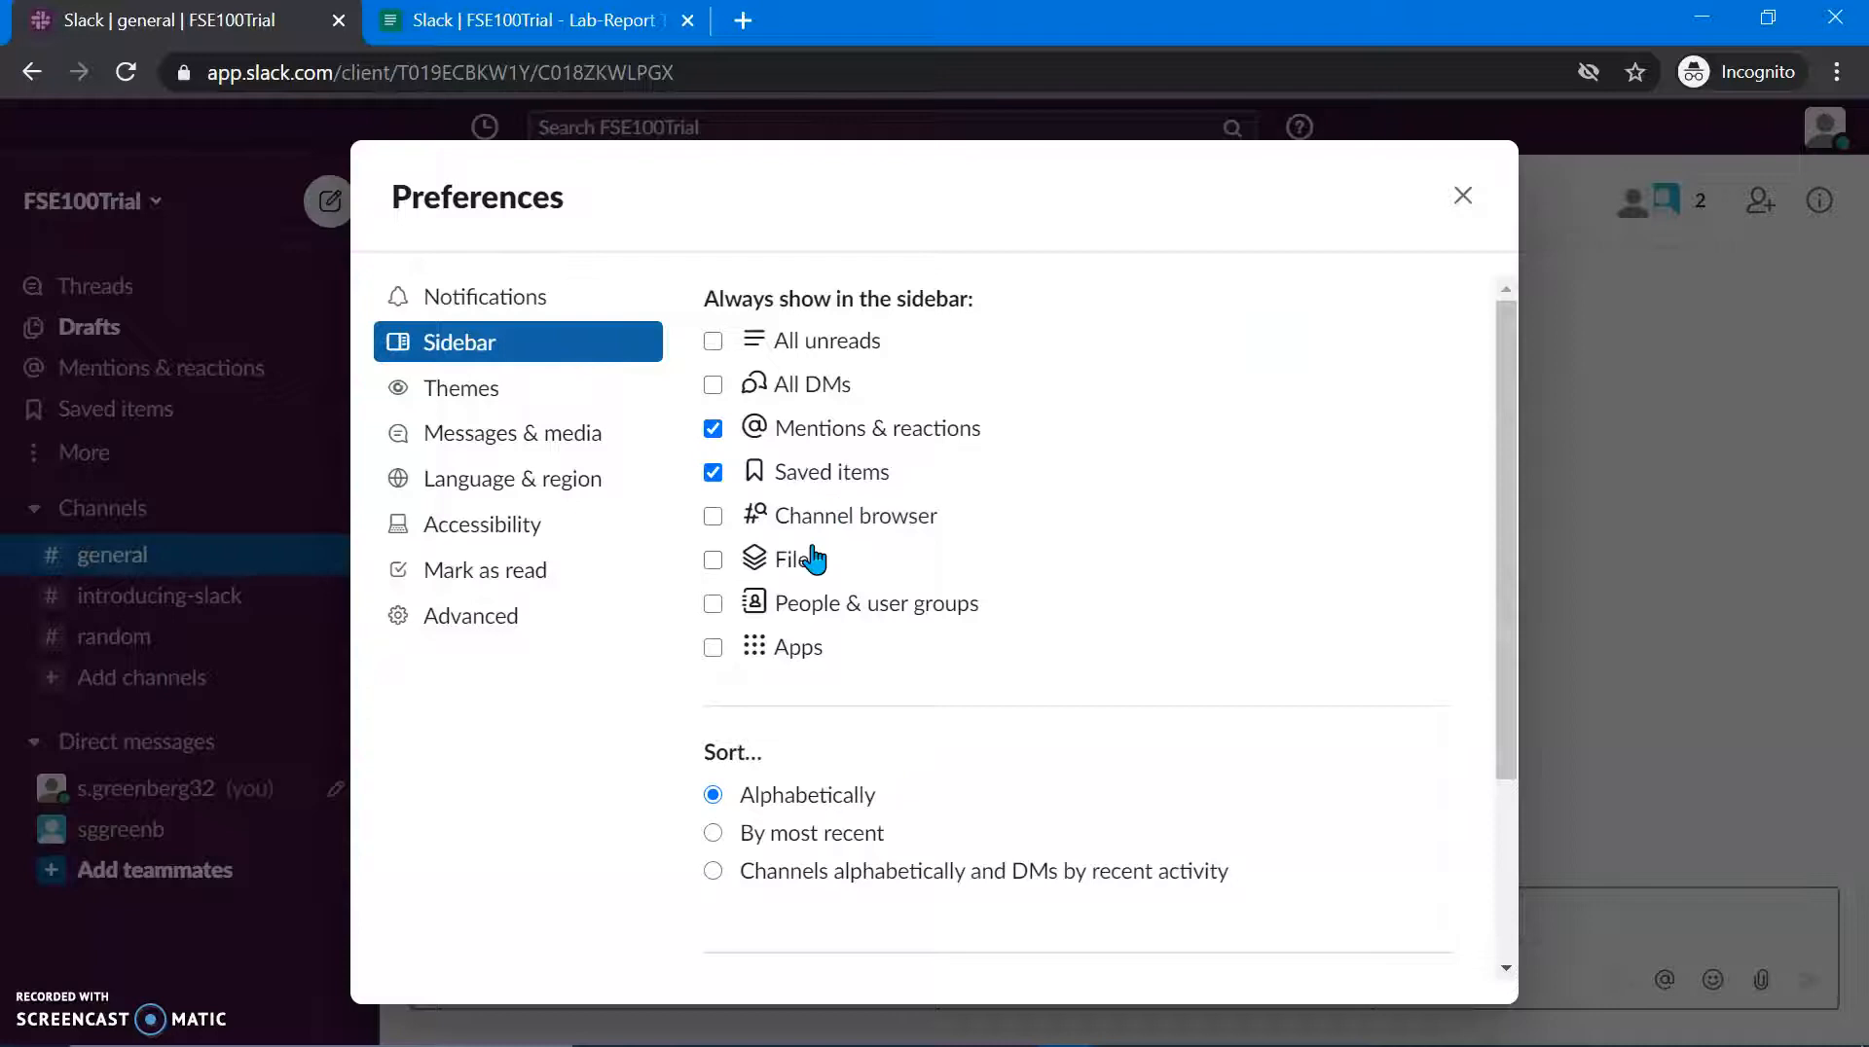
scroll(814, 560, "down", 3)
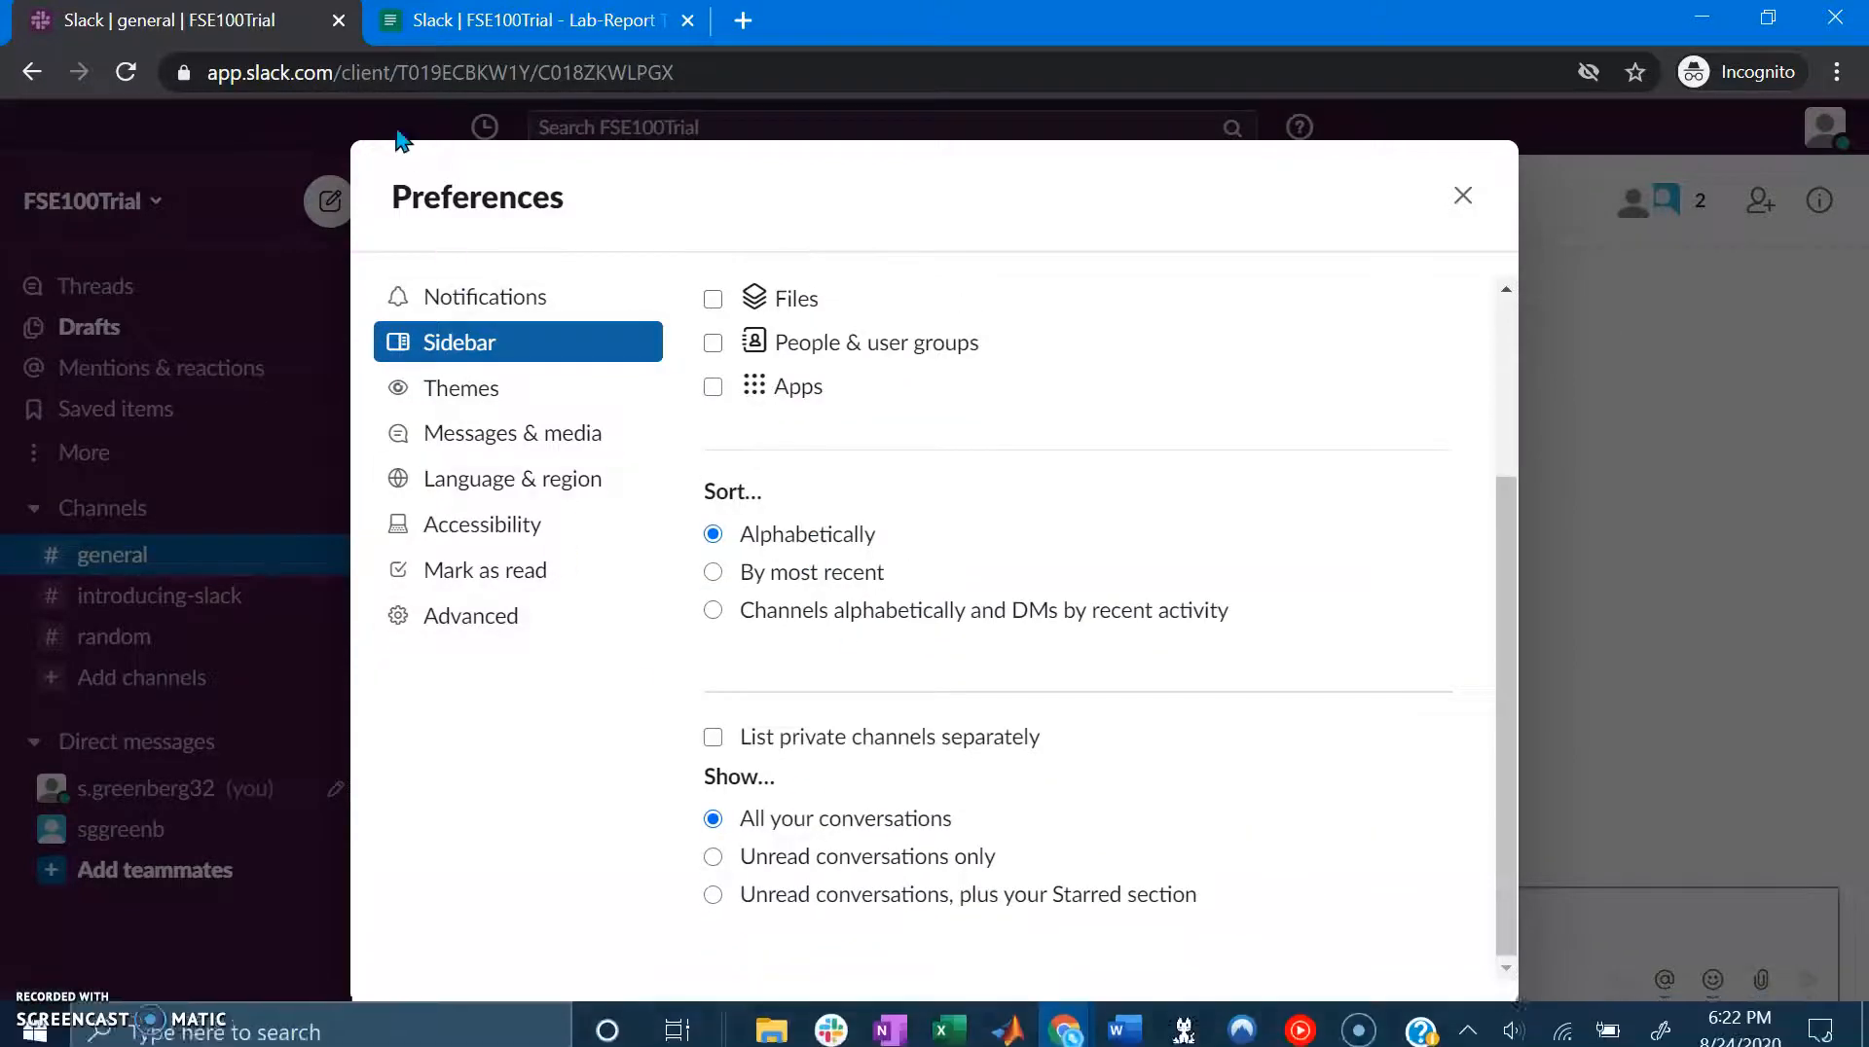
Step: Switch Slack to the Dark theme with the Ultraviolet colour scheme
left_click(501, 389)
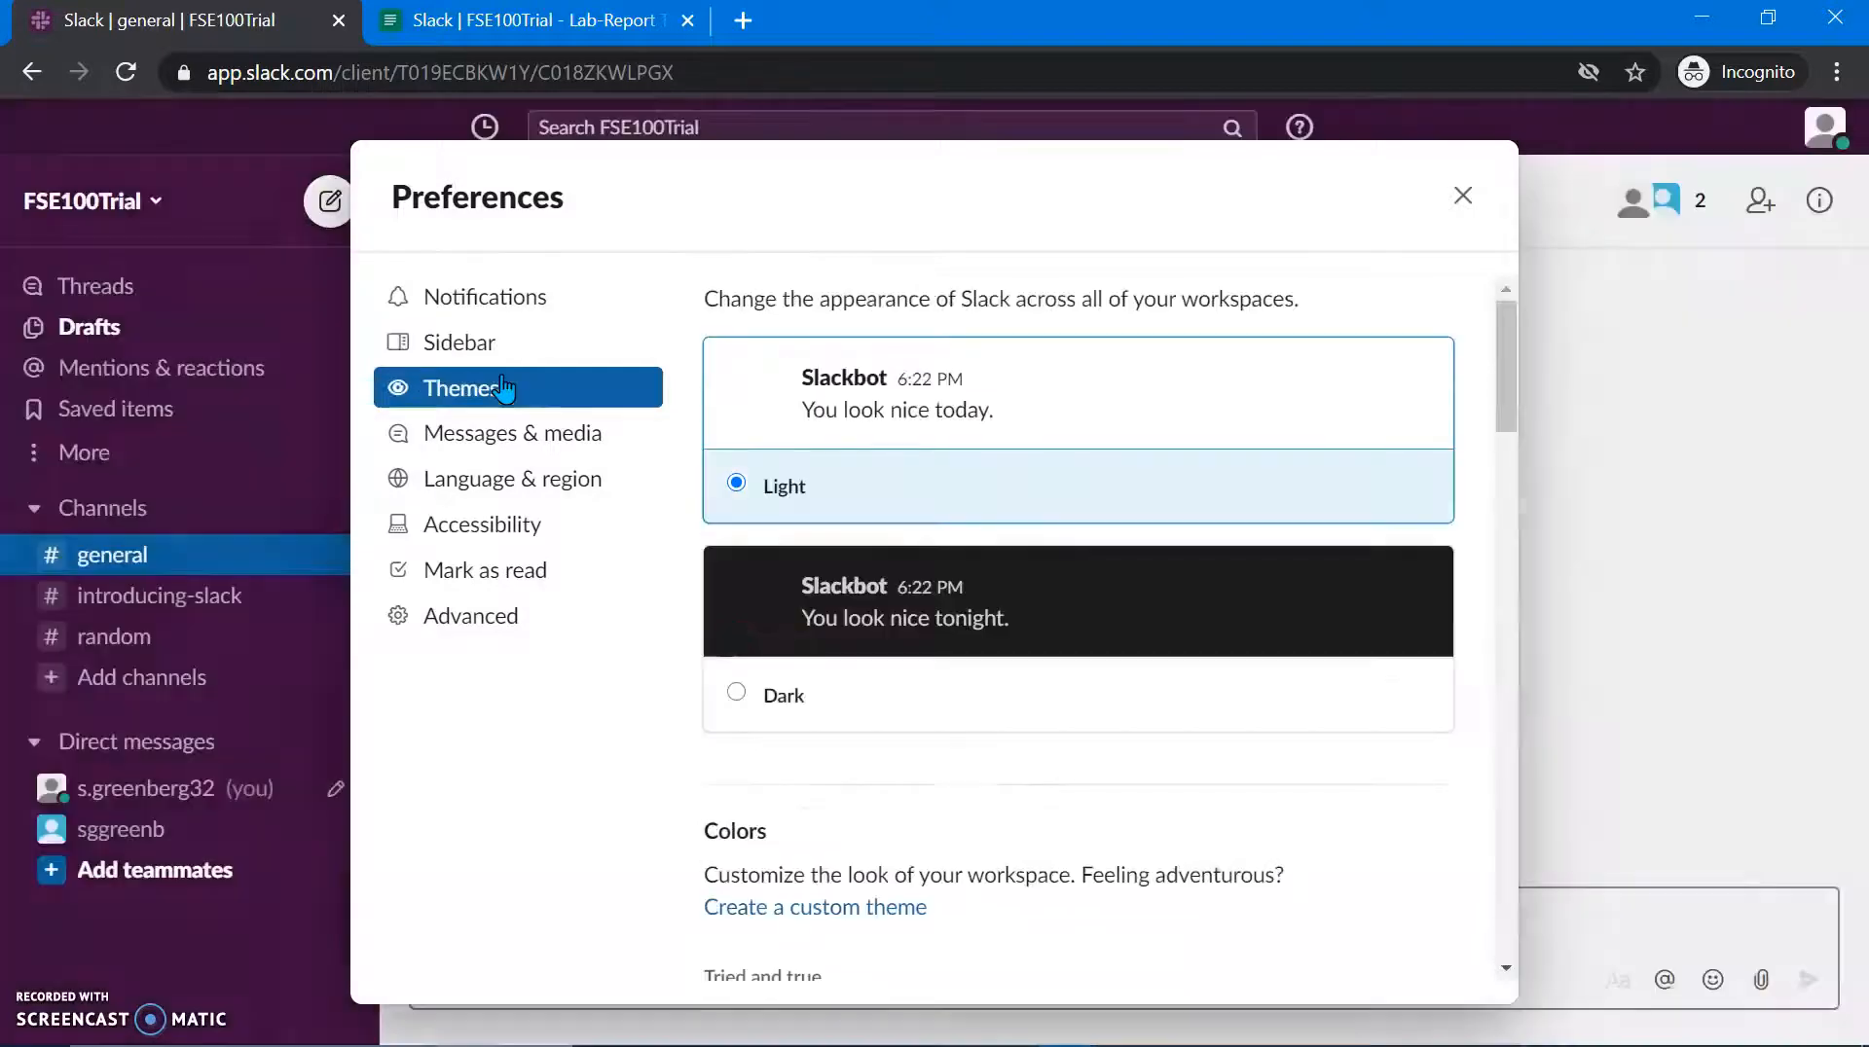
left_click(817, 710)
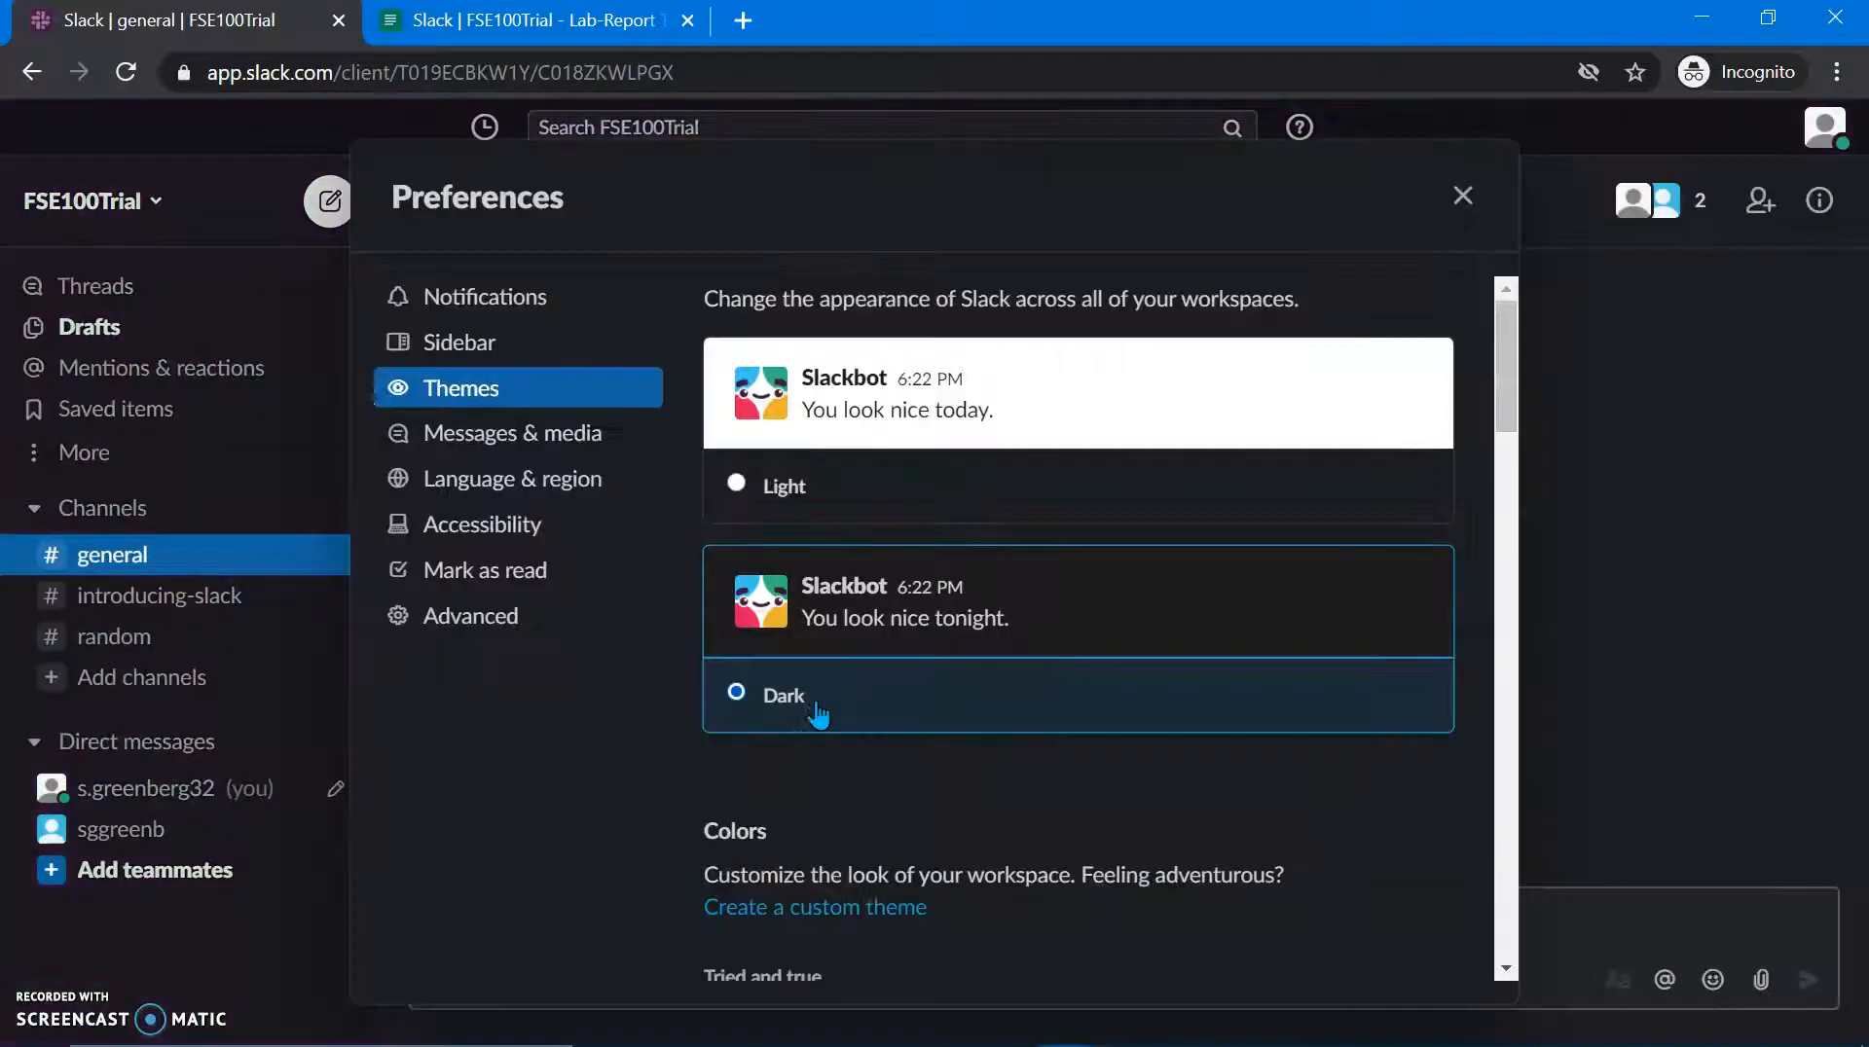
scroll(818, 706, "down", 5)
scroll(818, 703, "down", 10)
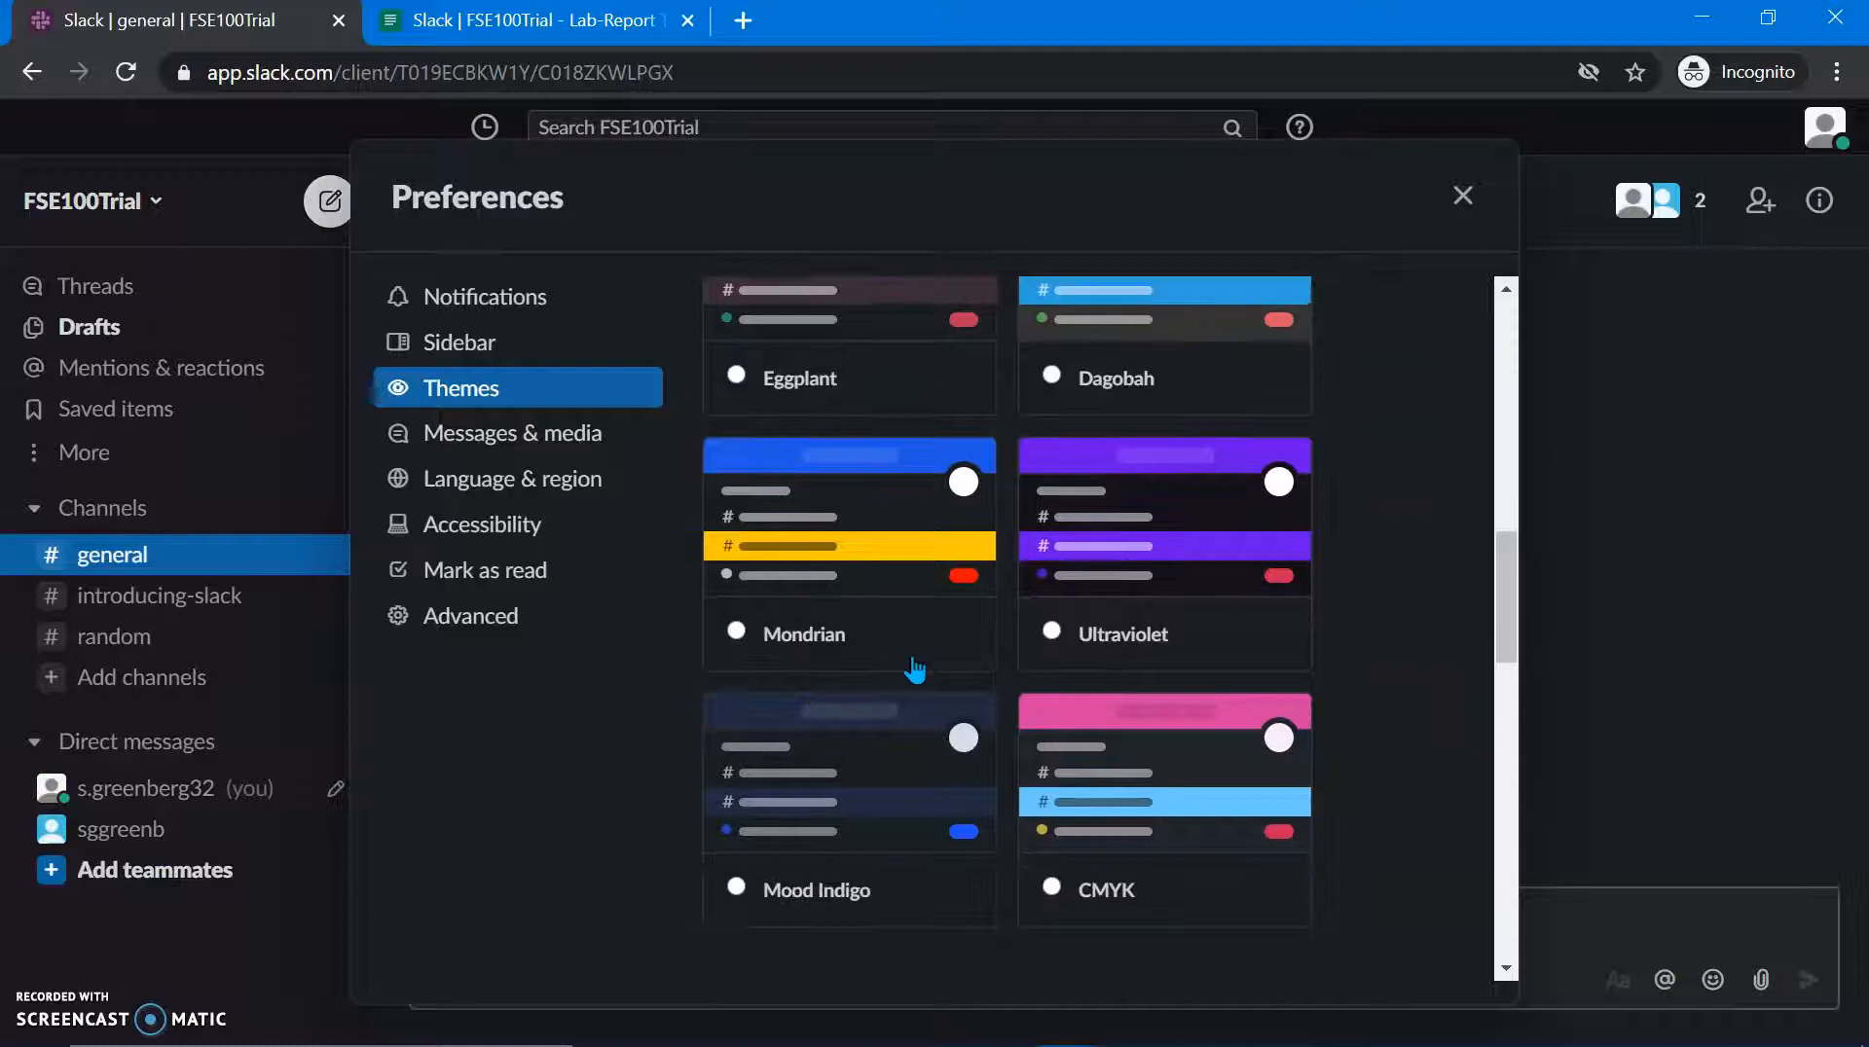
left_click(1076, 654)
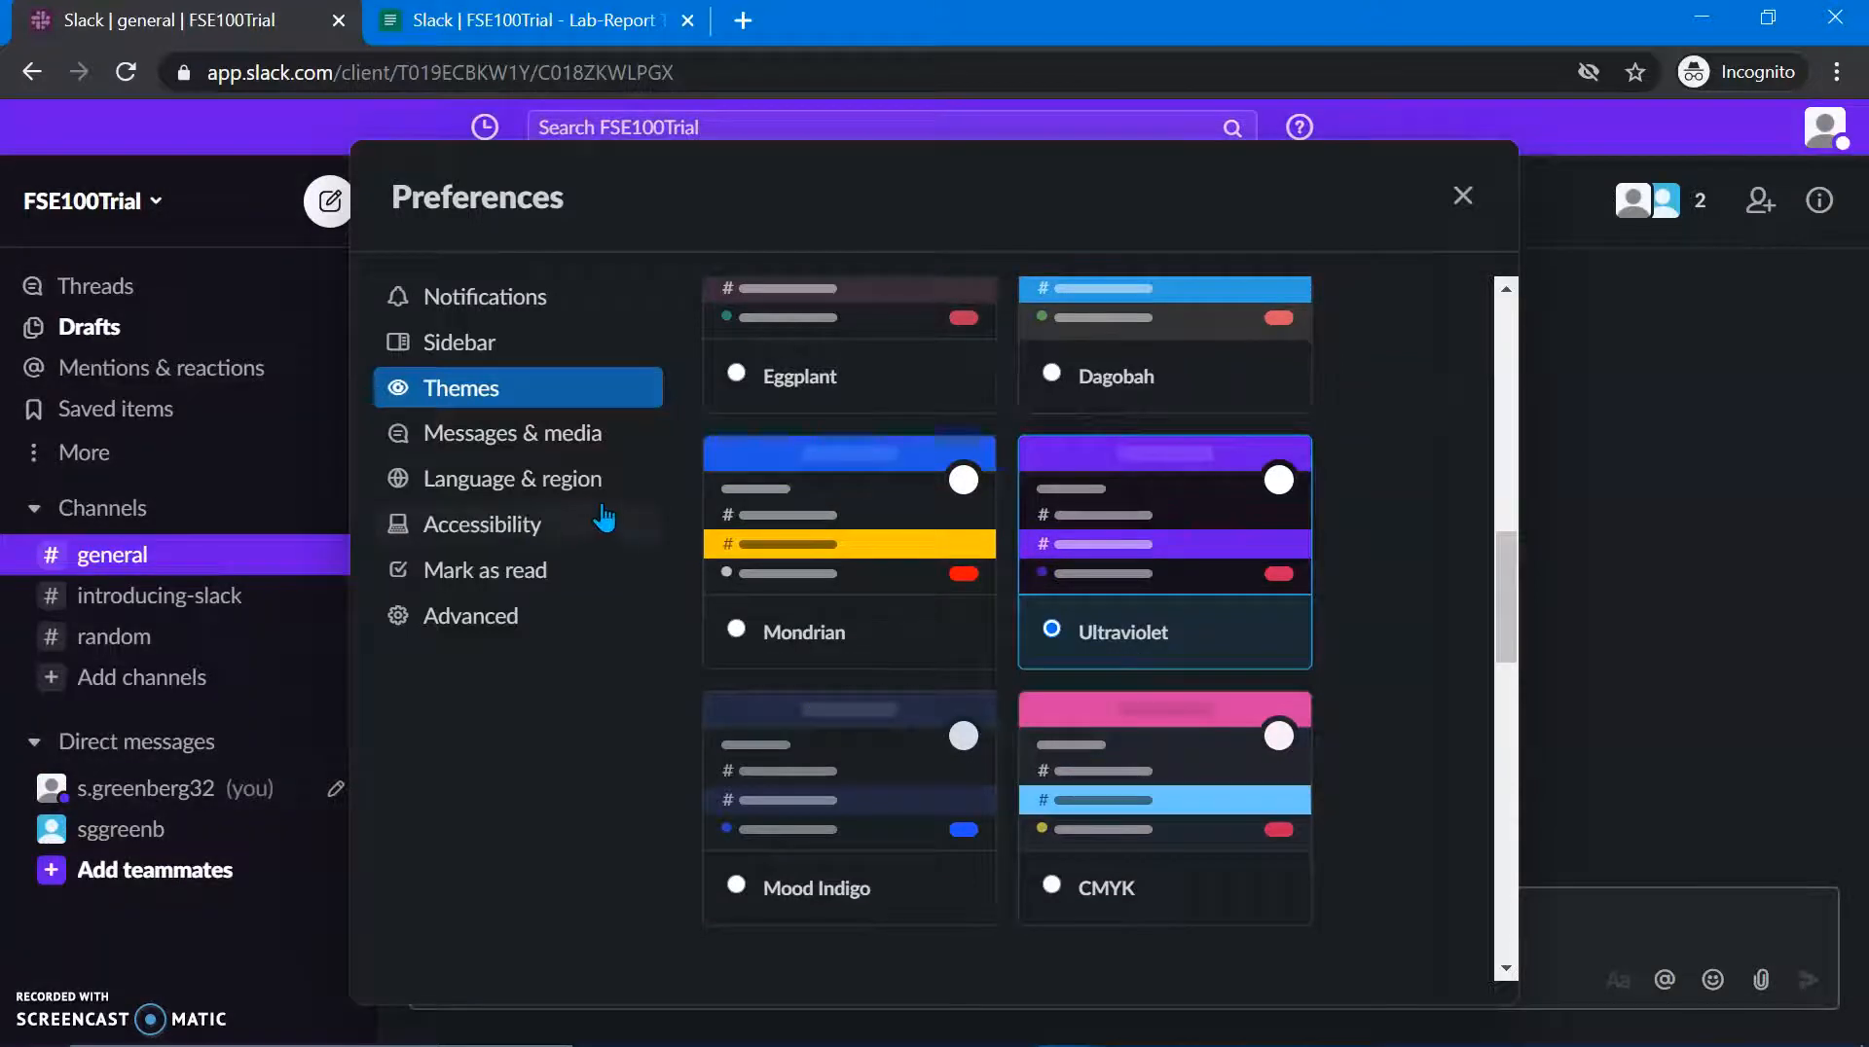
Step: Browse the Messages & media and Advanced preference pages
left_click(551, 438)
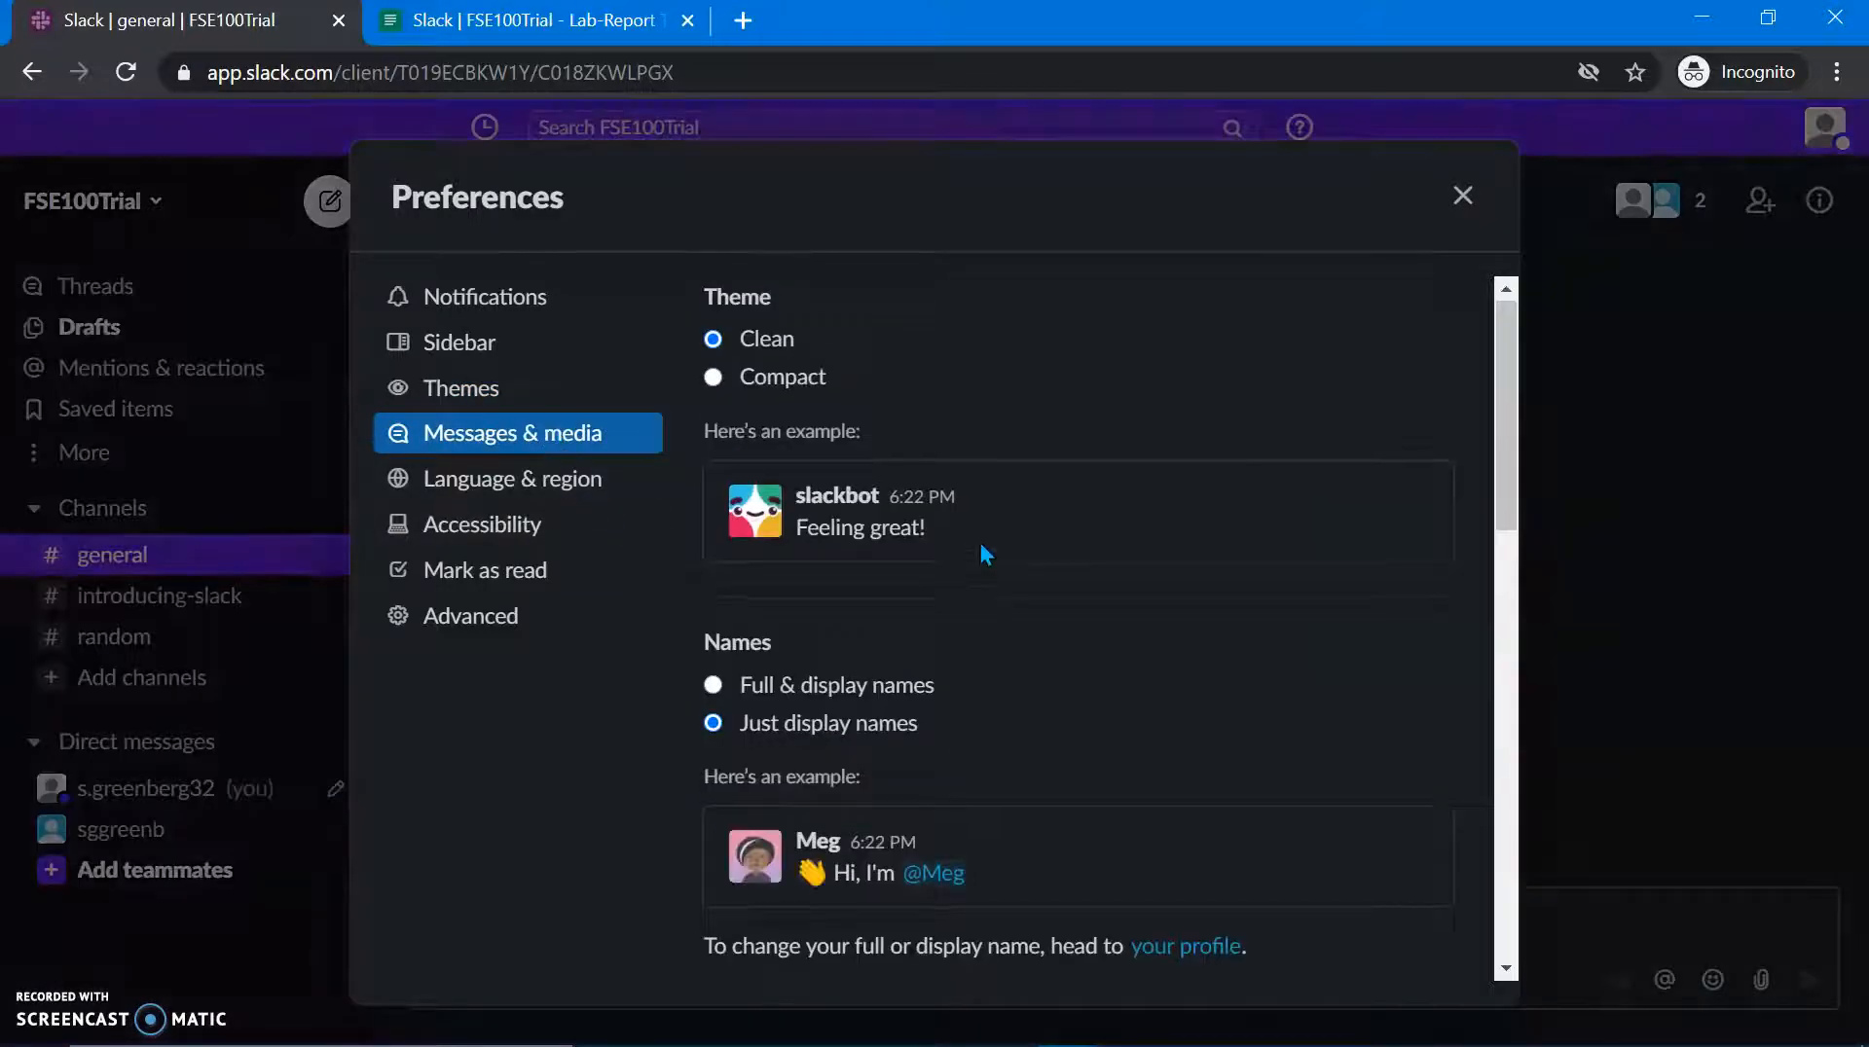
scroll(979, 542, "down", 5)
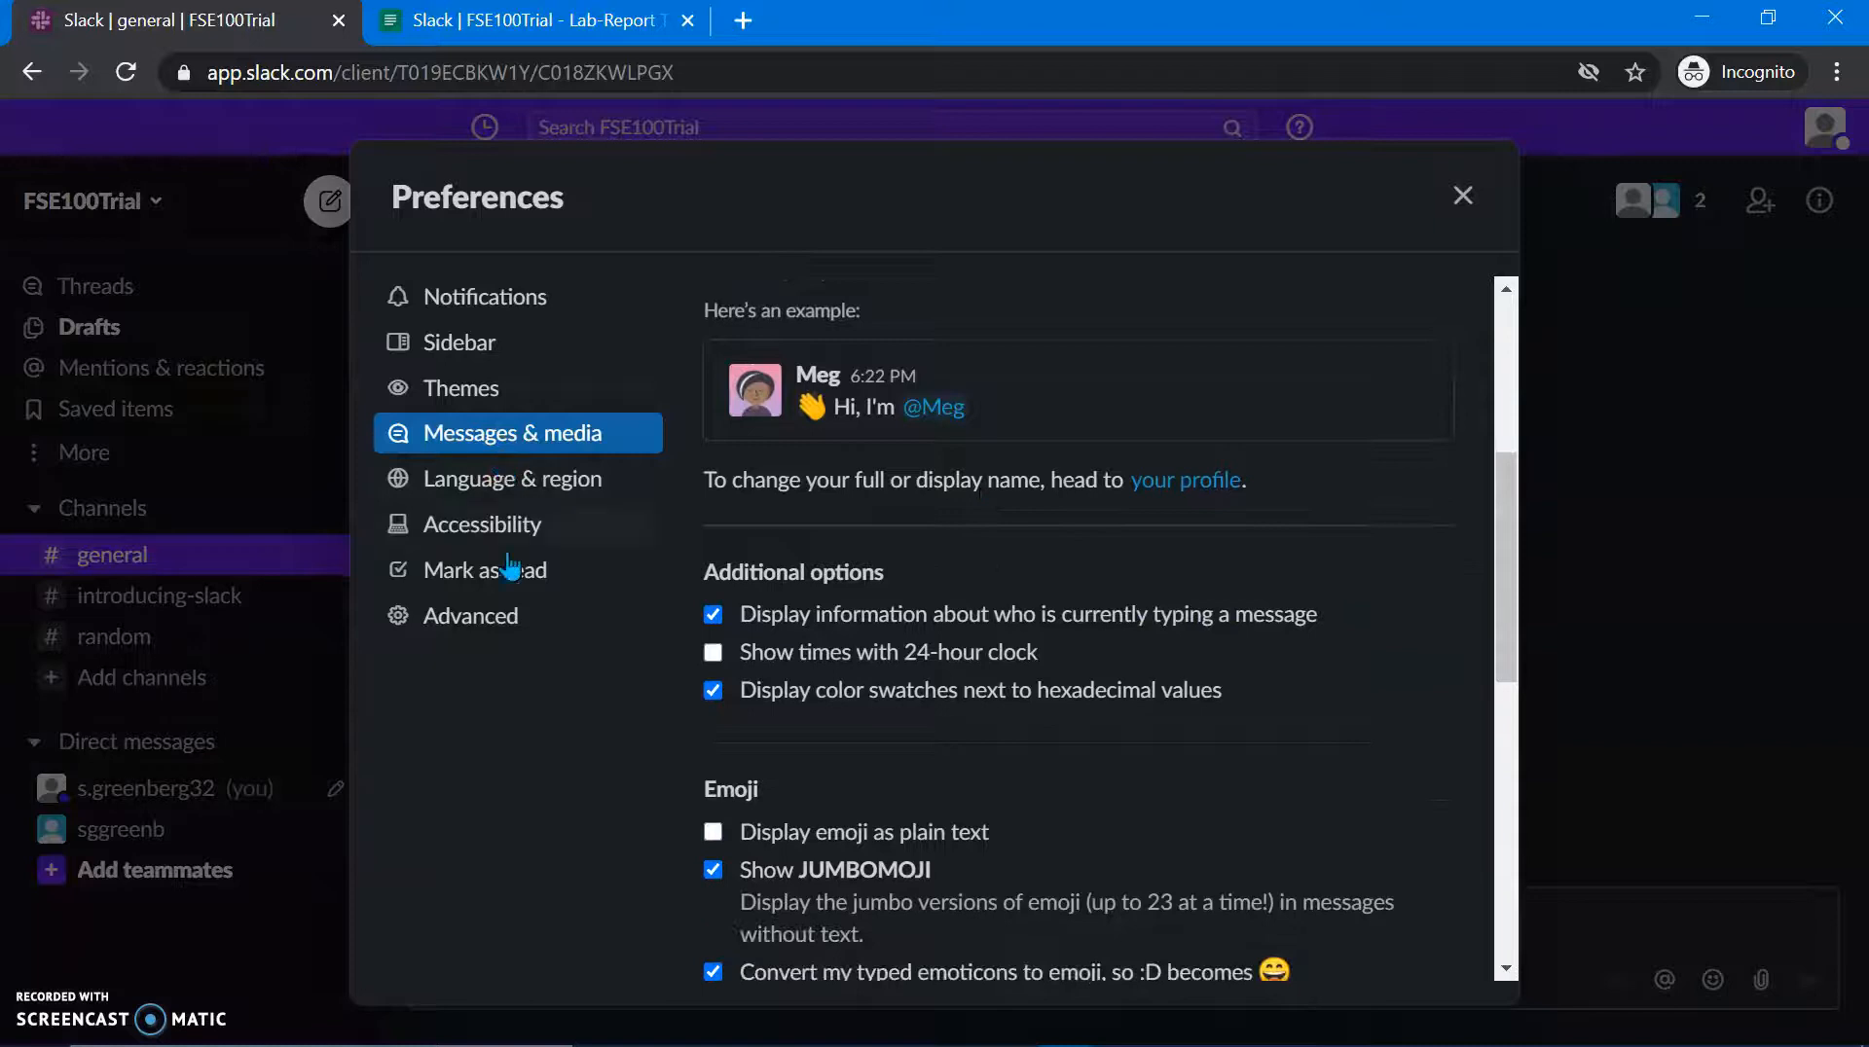
left_click(497, 628)
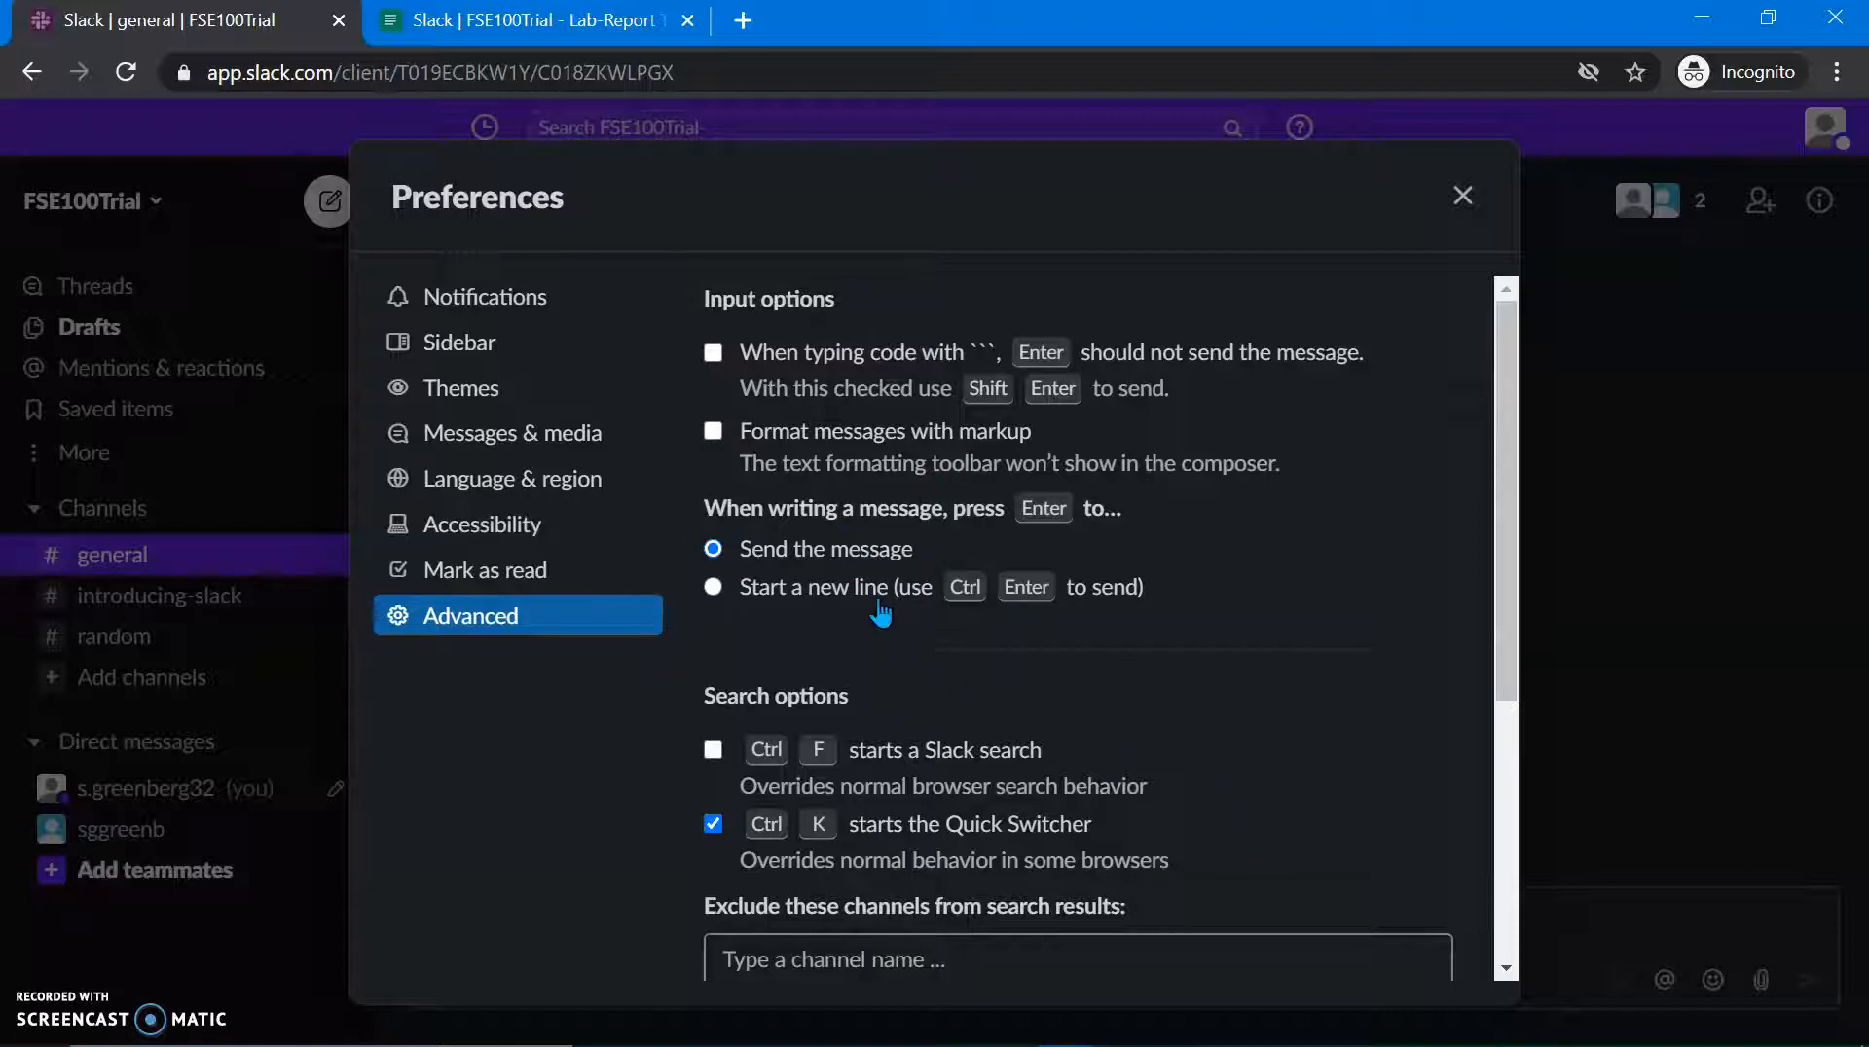
Step: Close Preferences and post the message 'word' to #general
left_click(1469, 198)
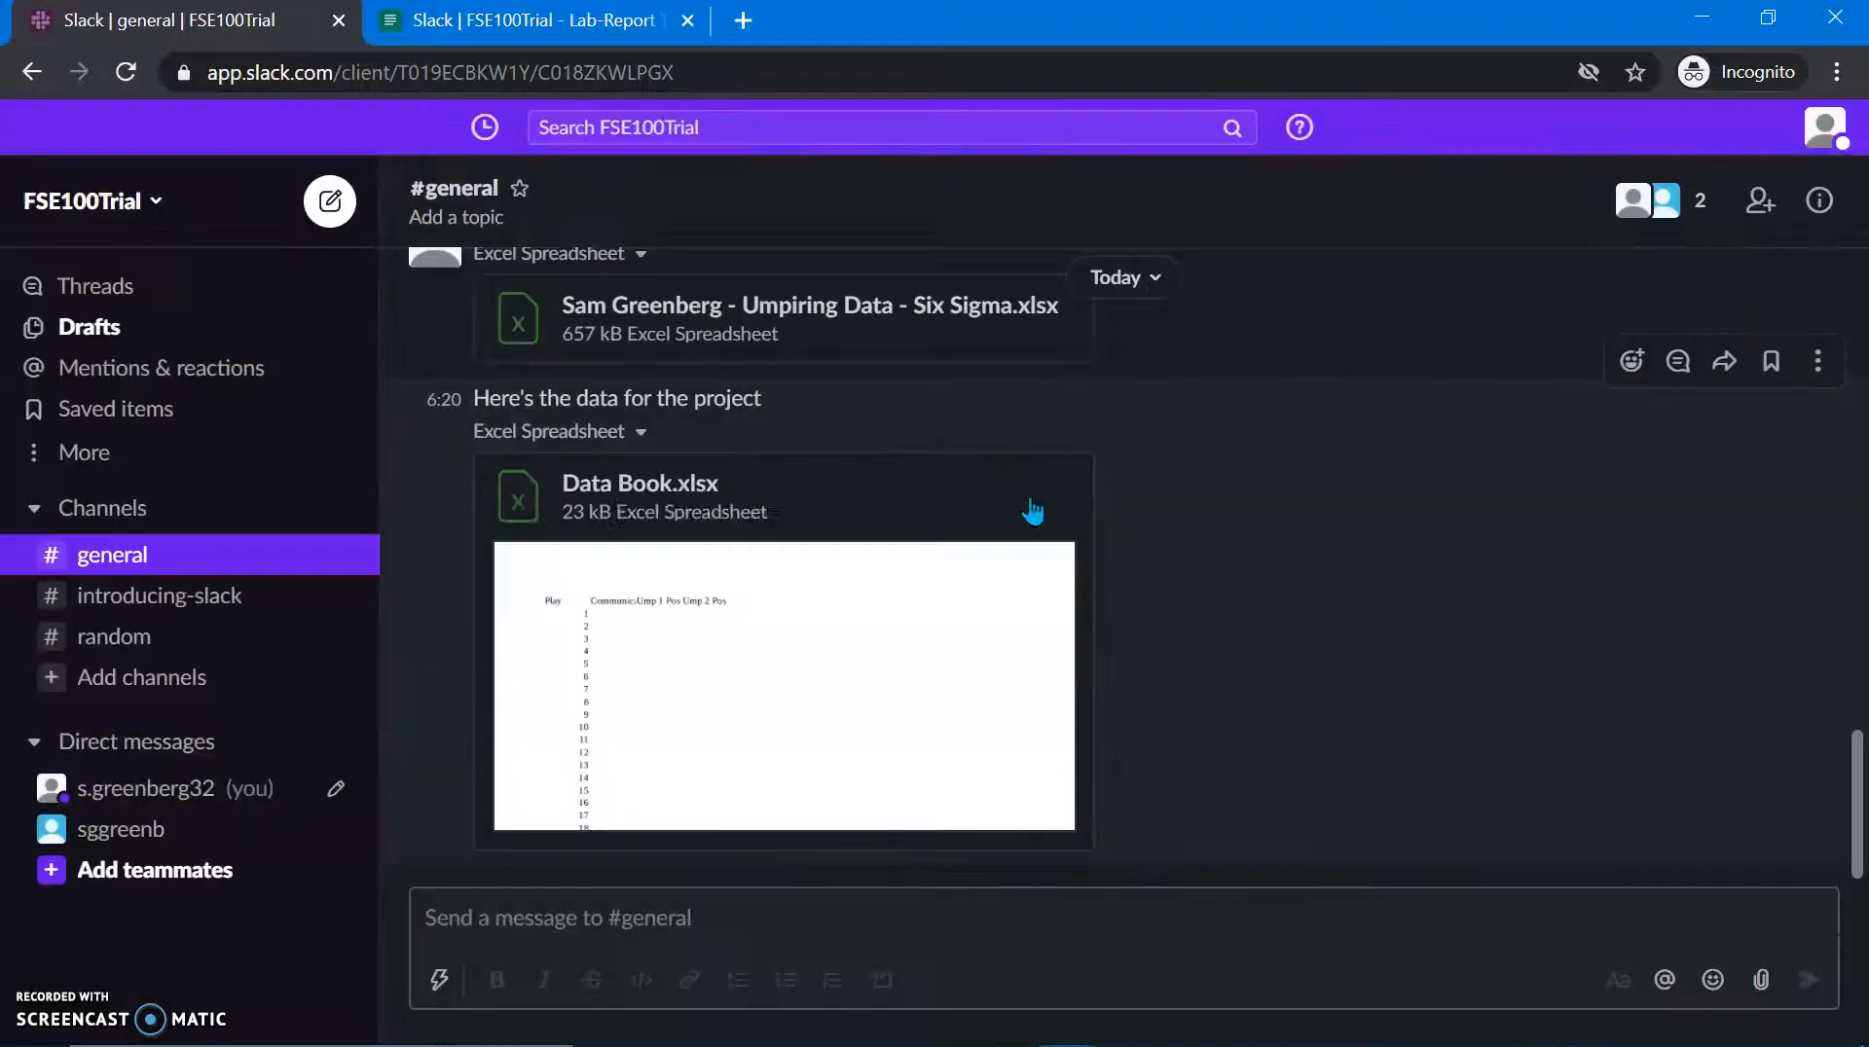
left_click(628, 933)
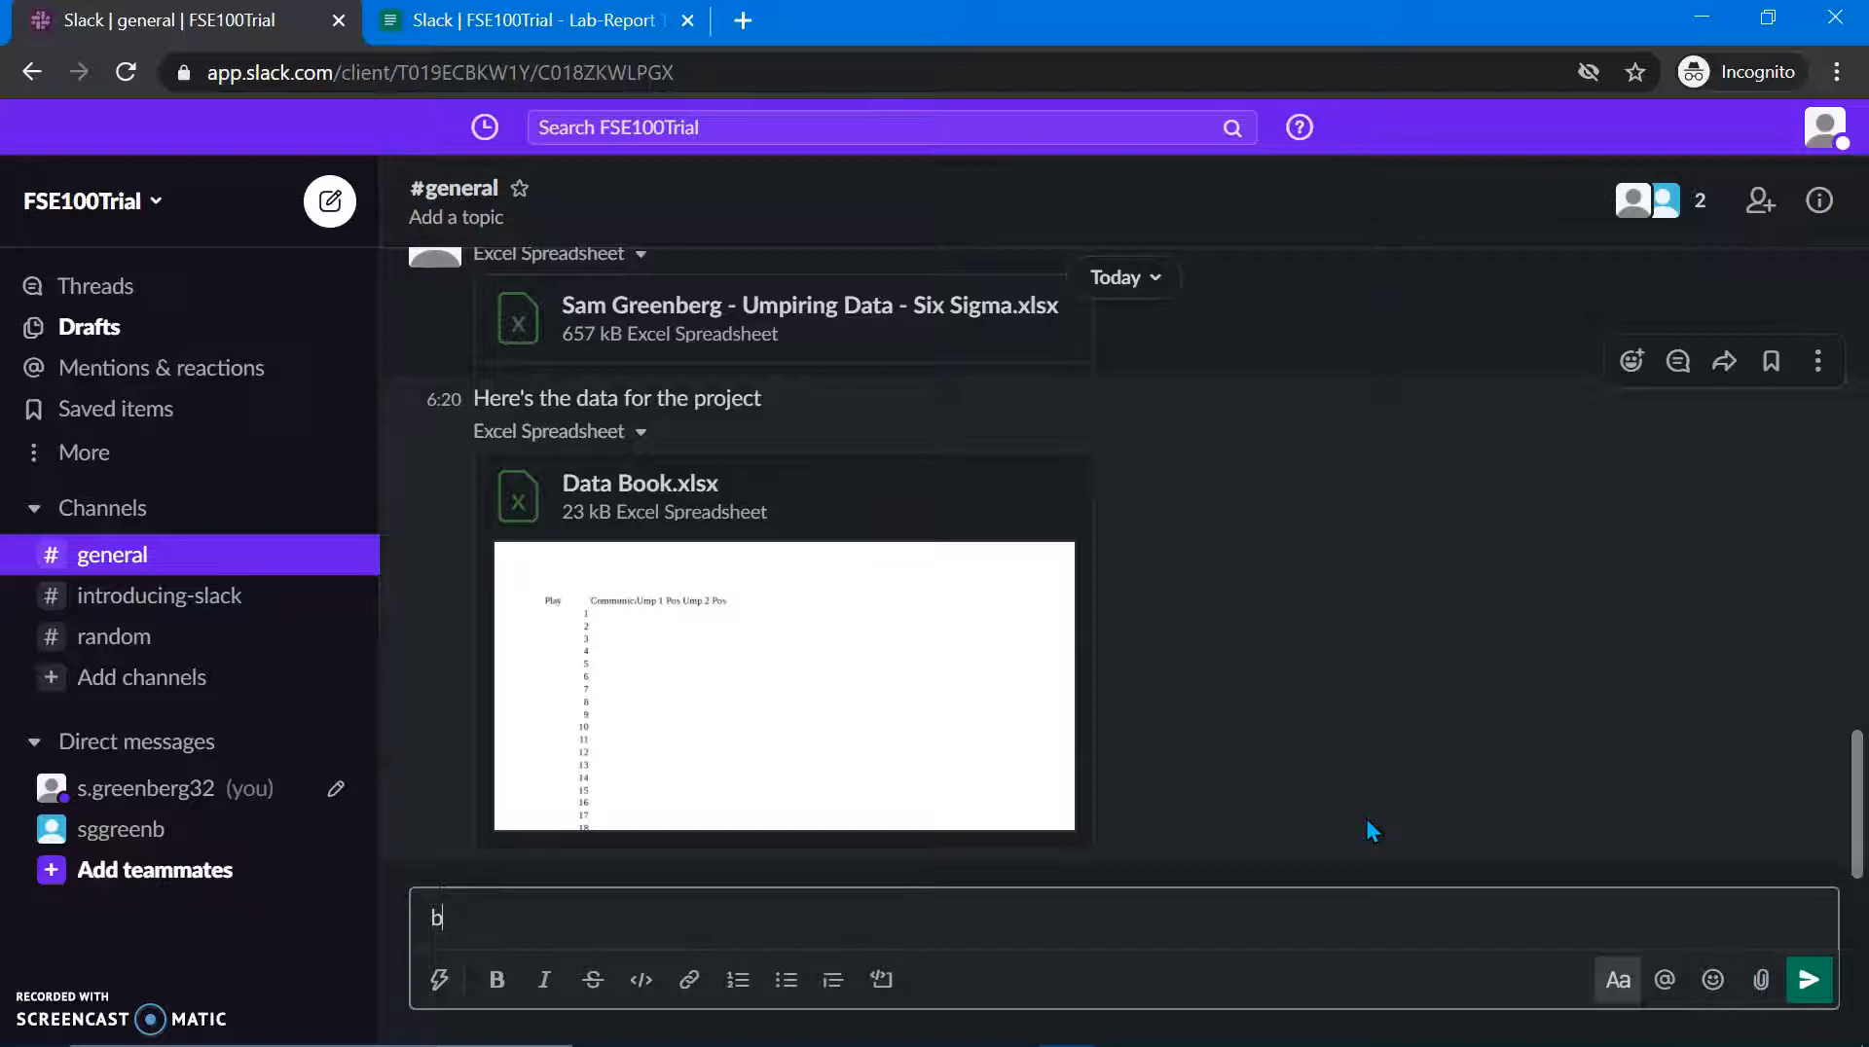
key("BackSpace")
type("word")
key("BackSpace")
key("Return")
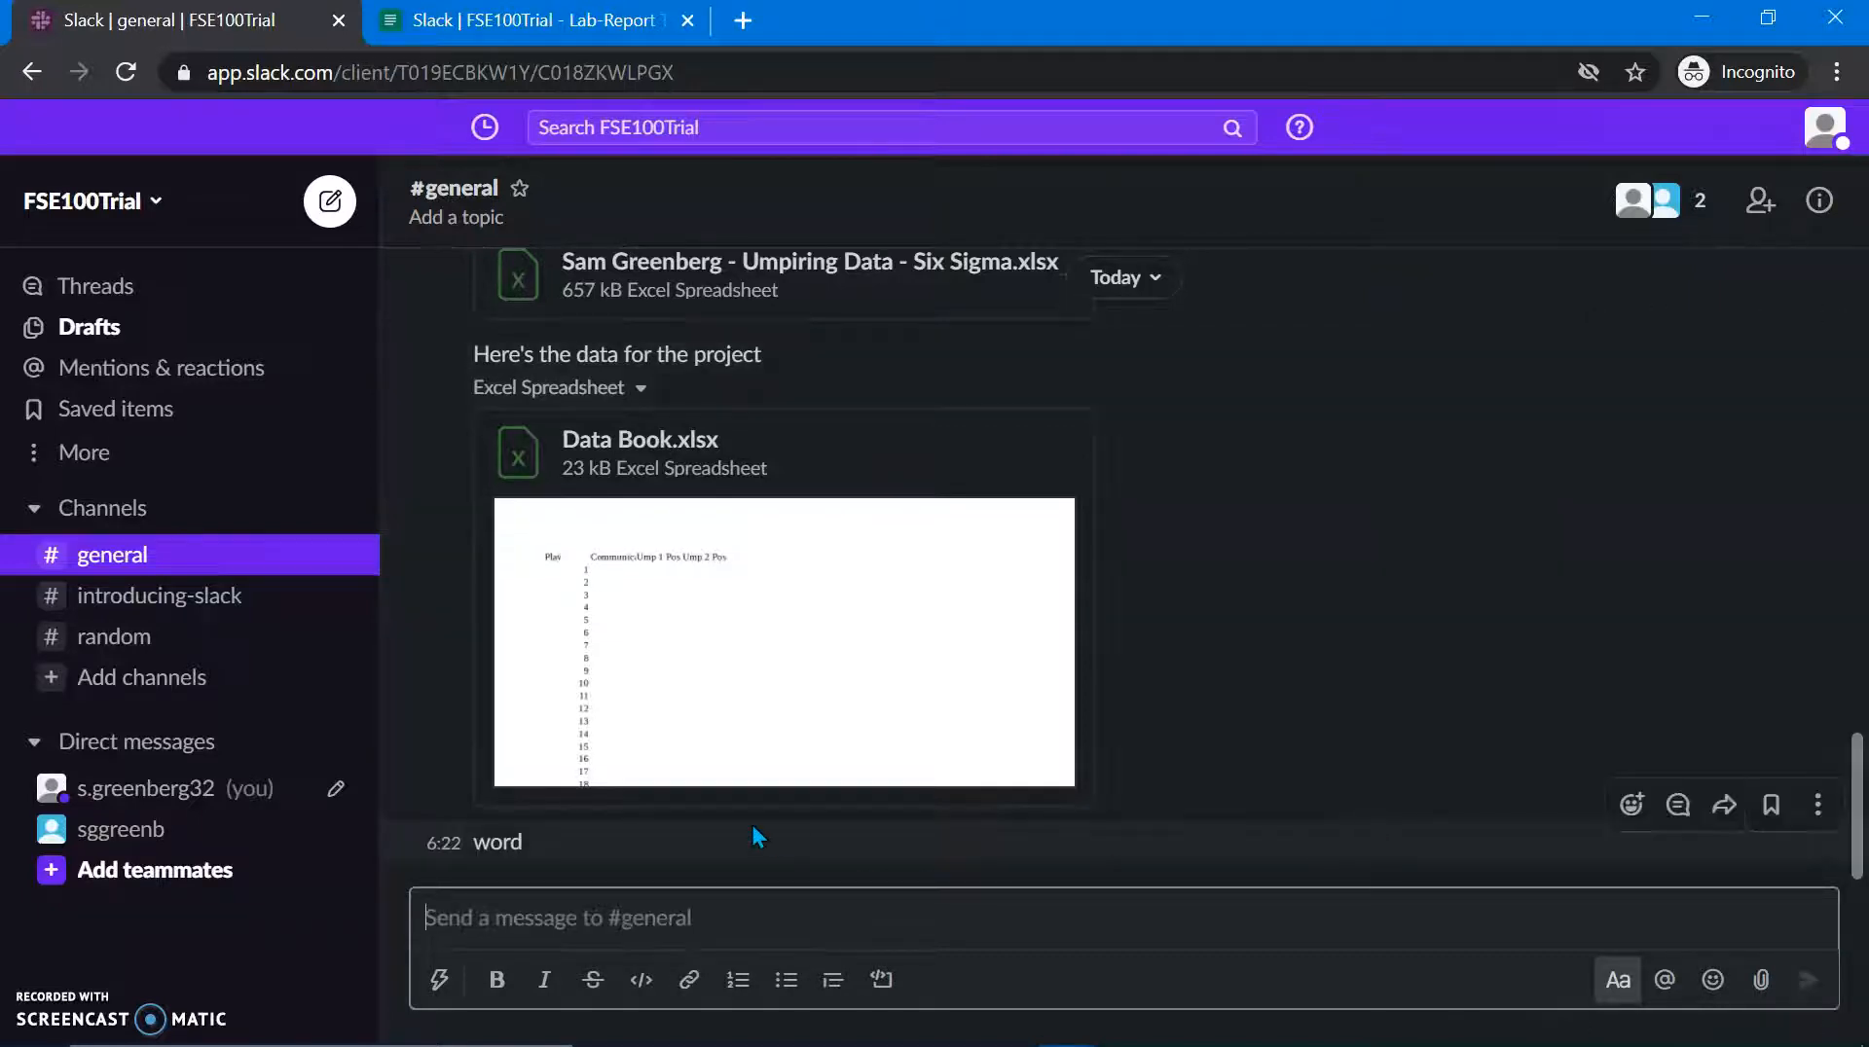
Step: Send a two-line message with 'word' on each line
type("word")
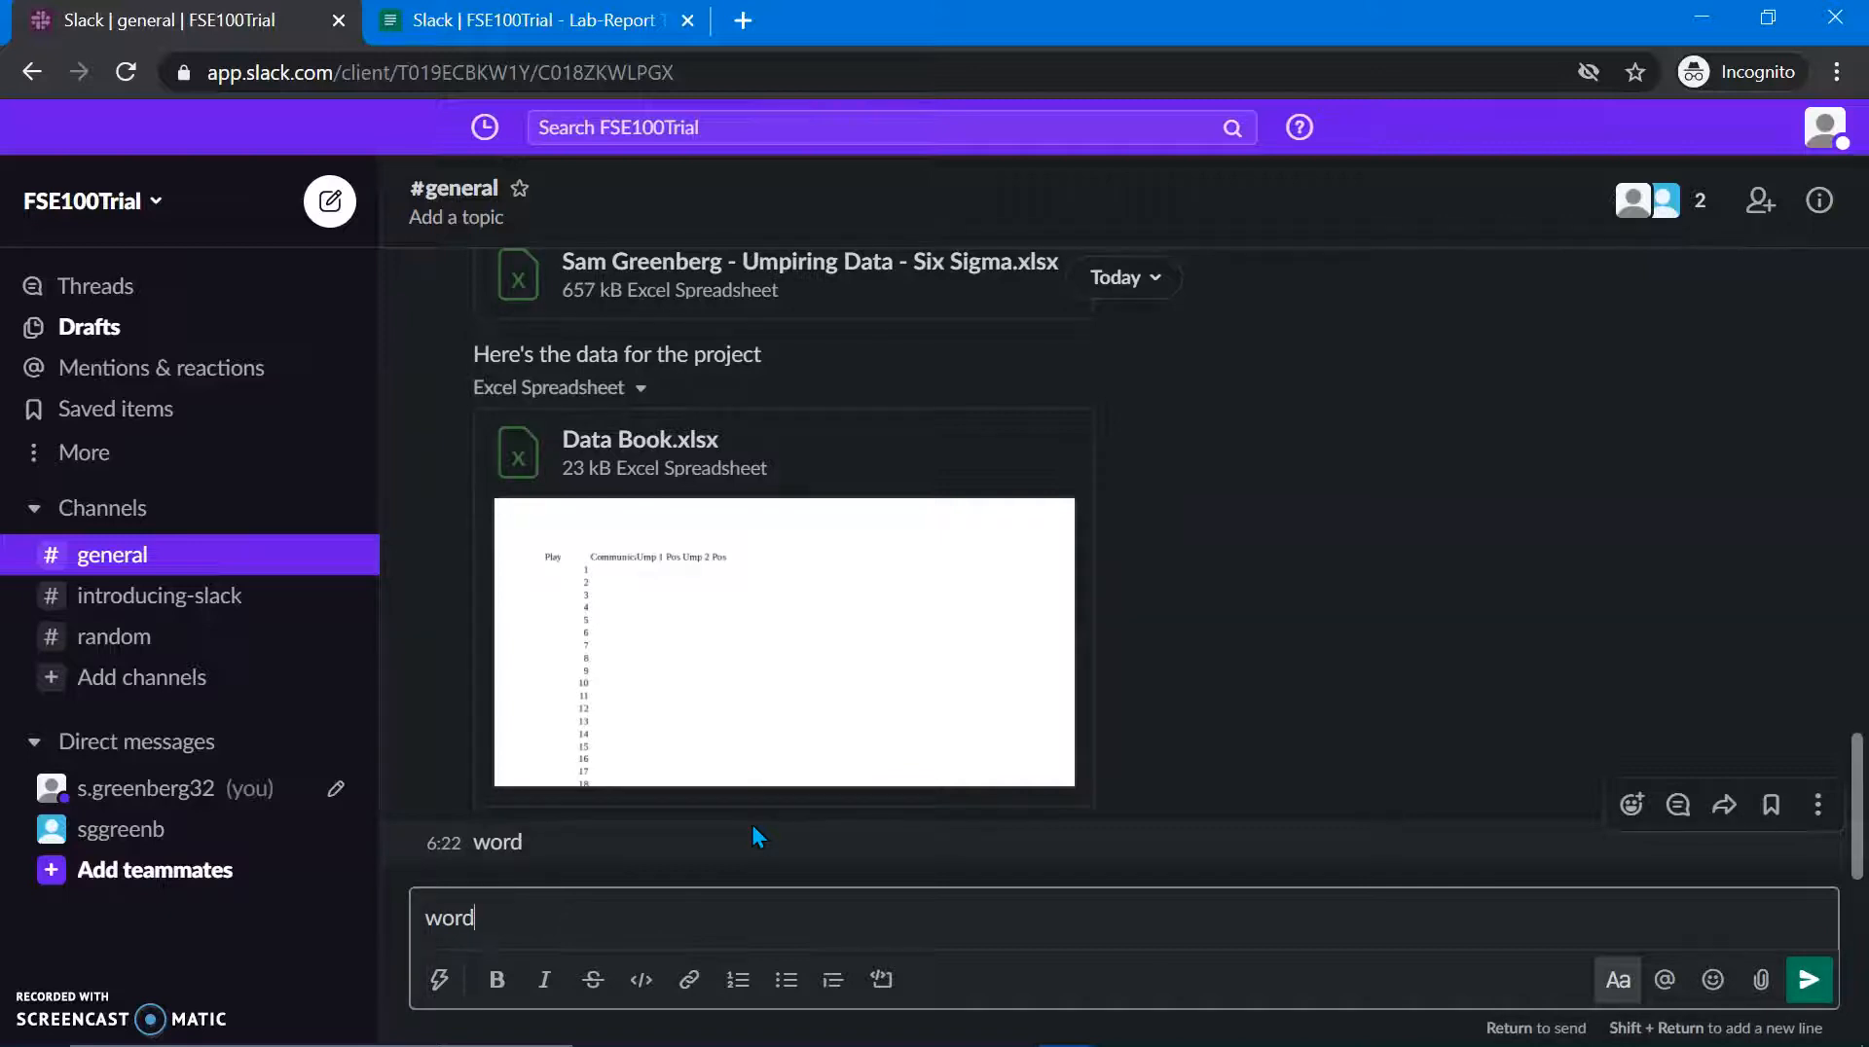
key("shift+Return")
key("shift+Return")
type("word")
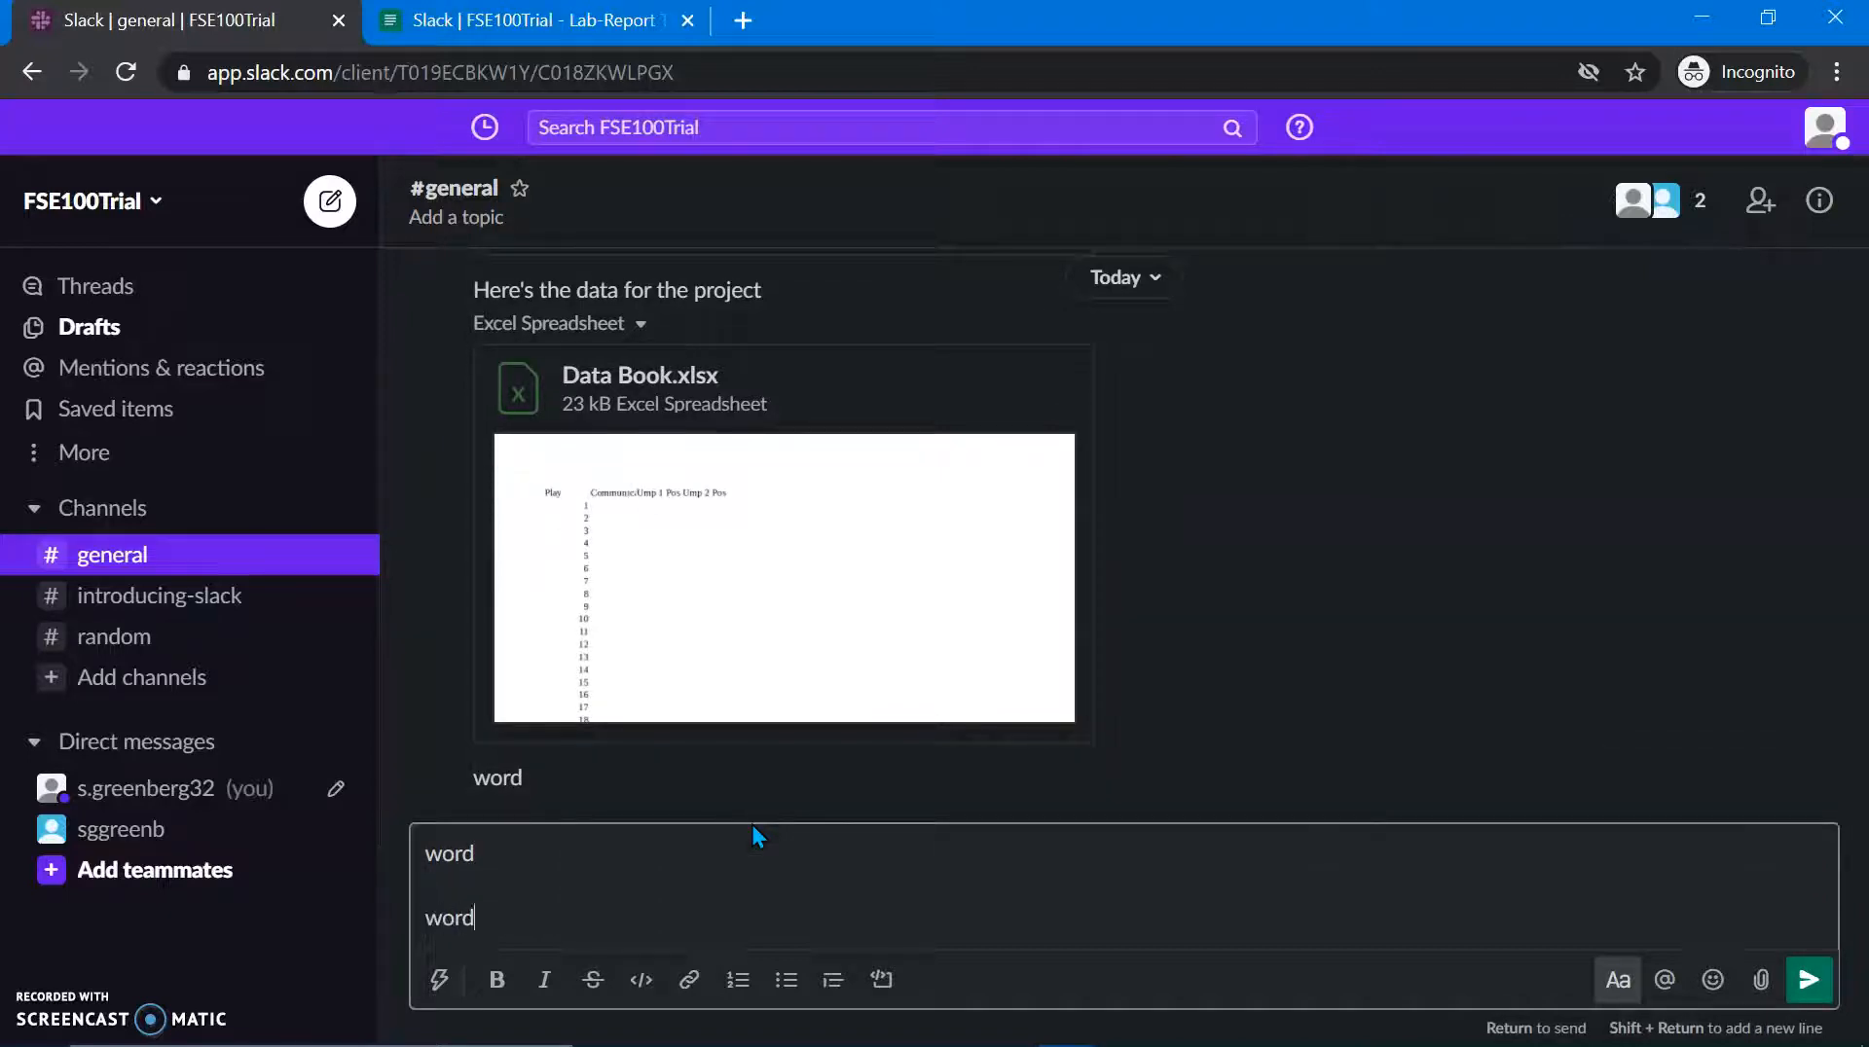
key("Return")
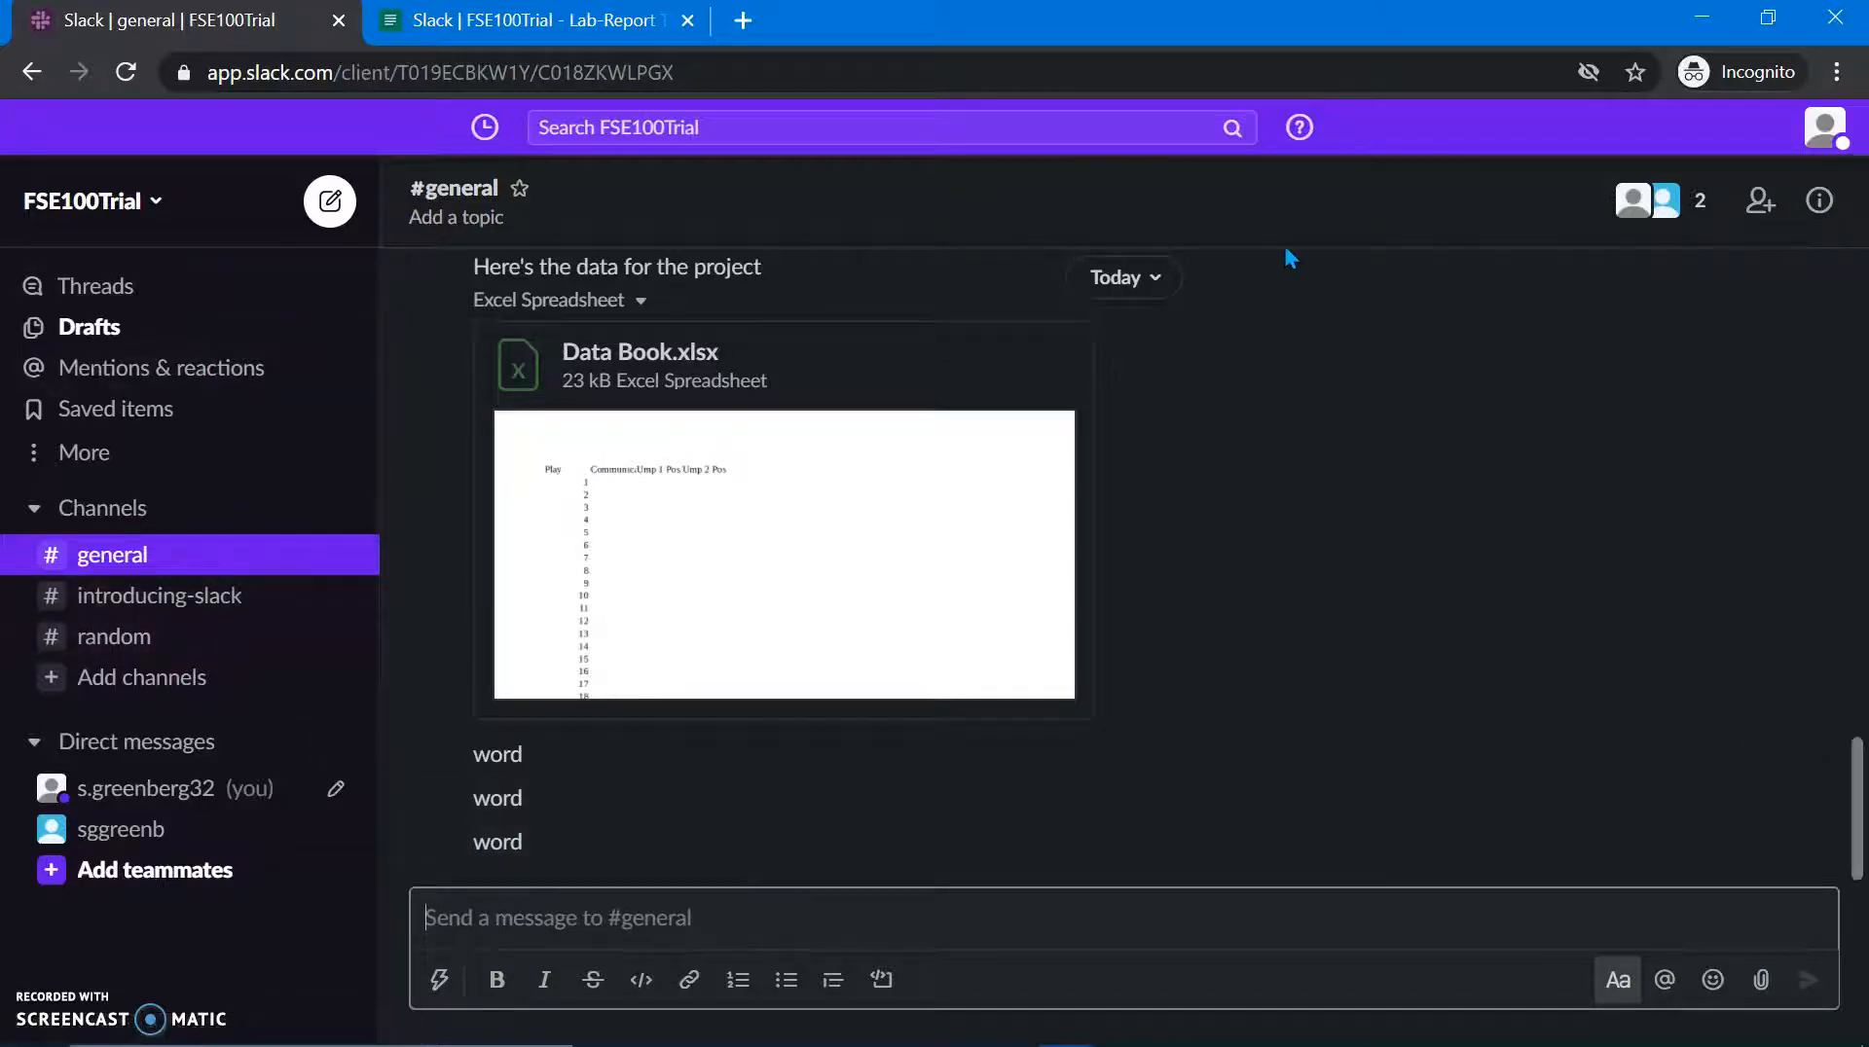
Step: Open Workspace settings under Settings & administration and scroll through the settings page
left_click(66, 220)
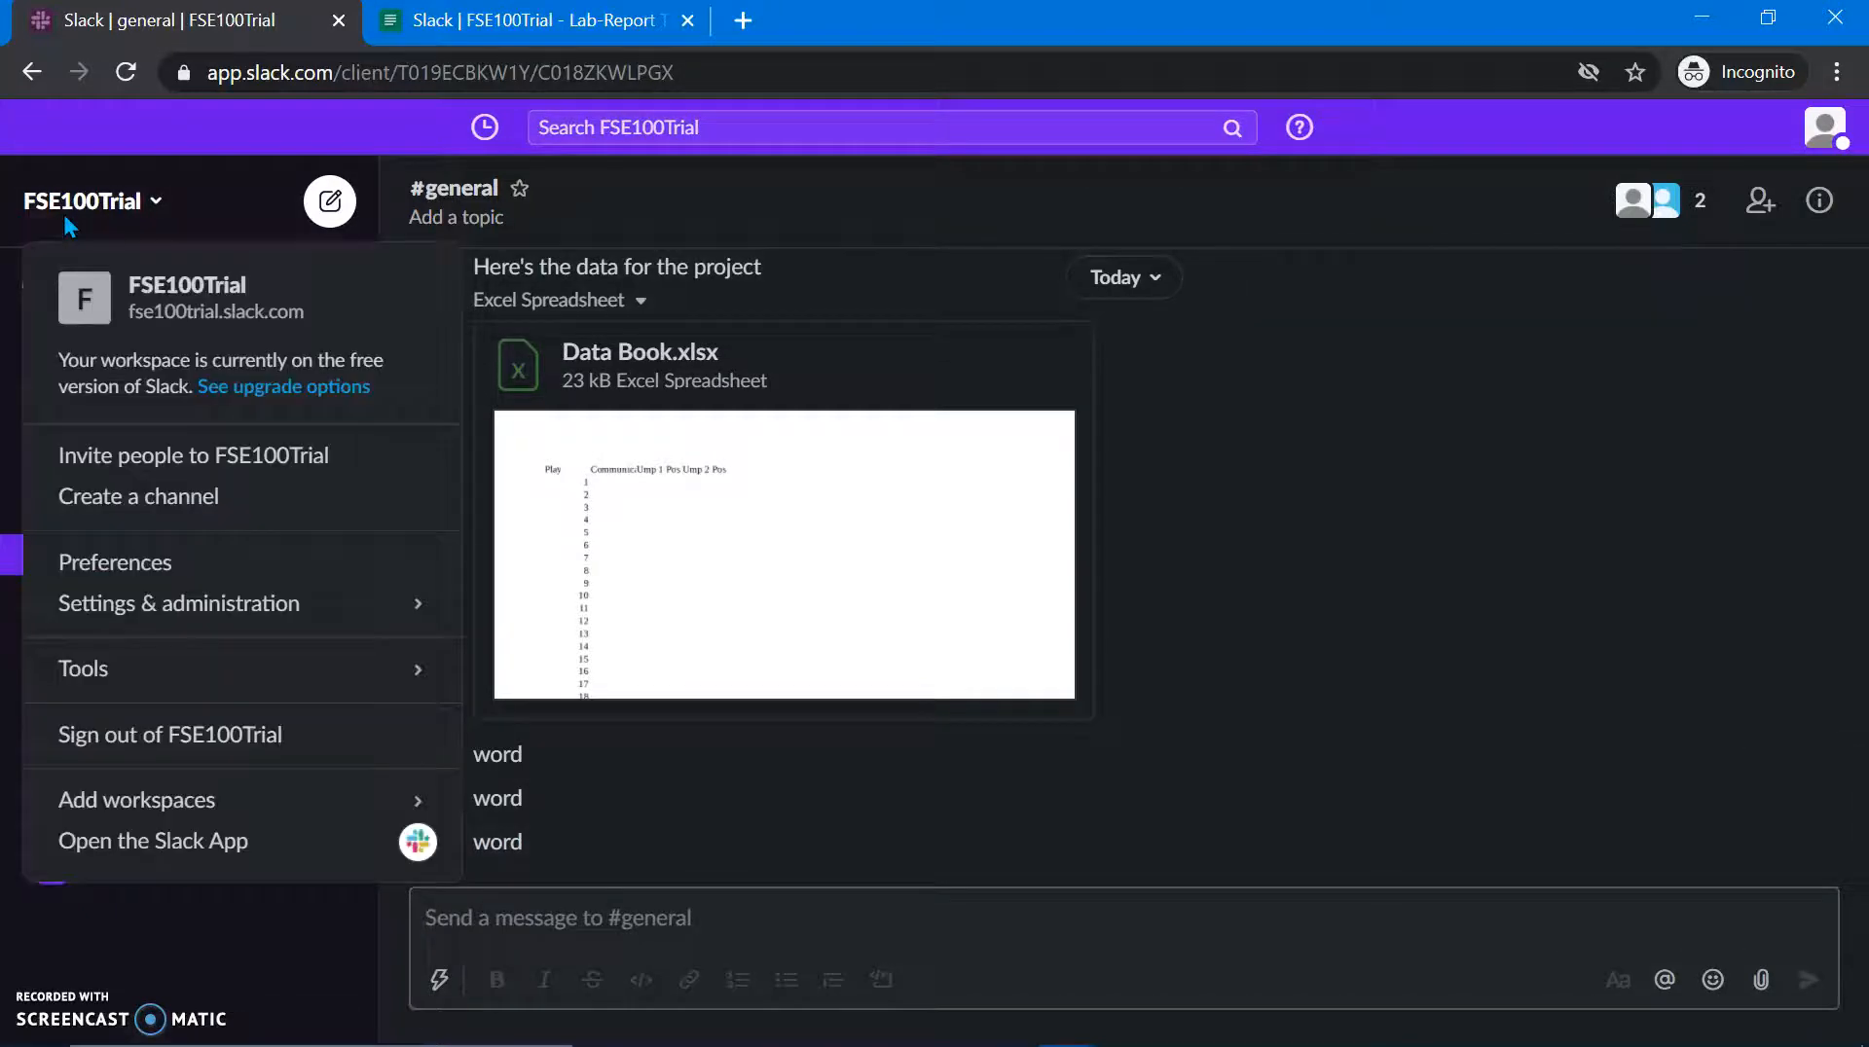
mouse_move(203, 605)
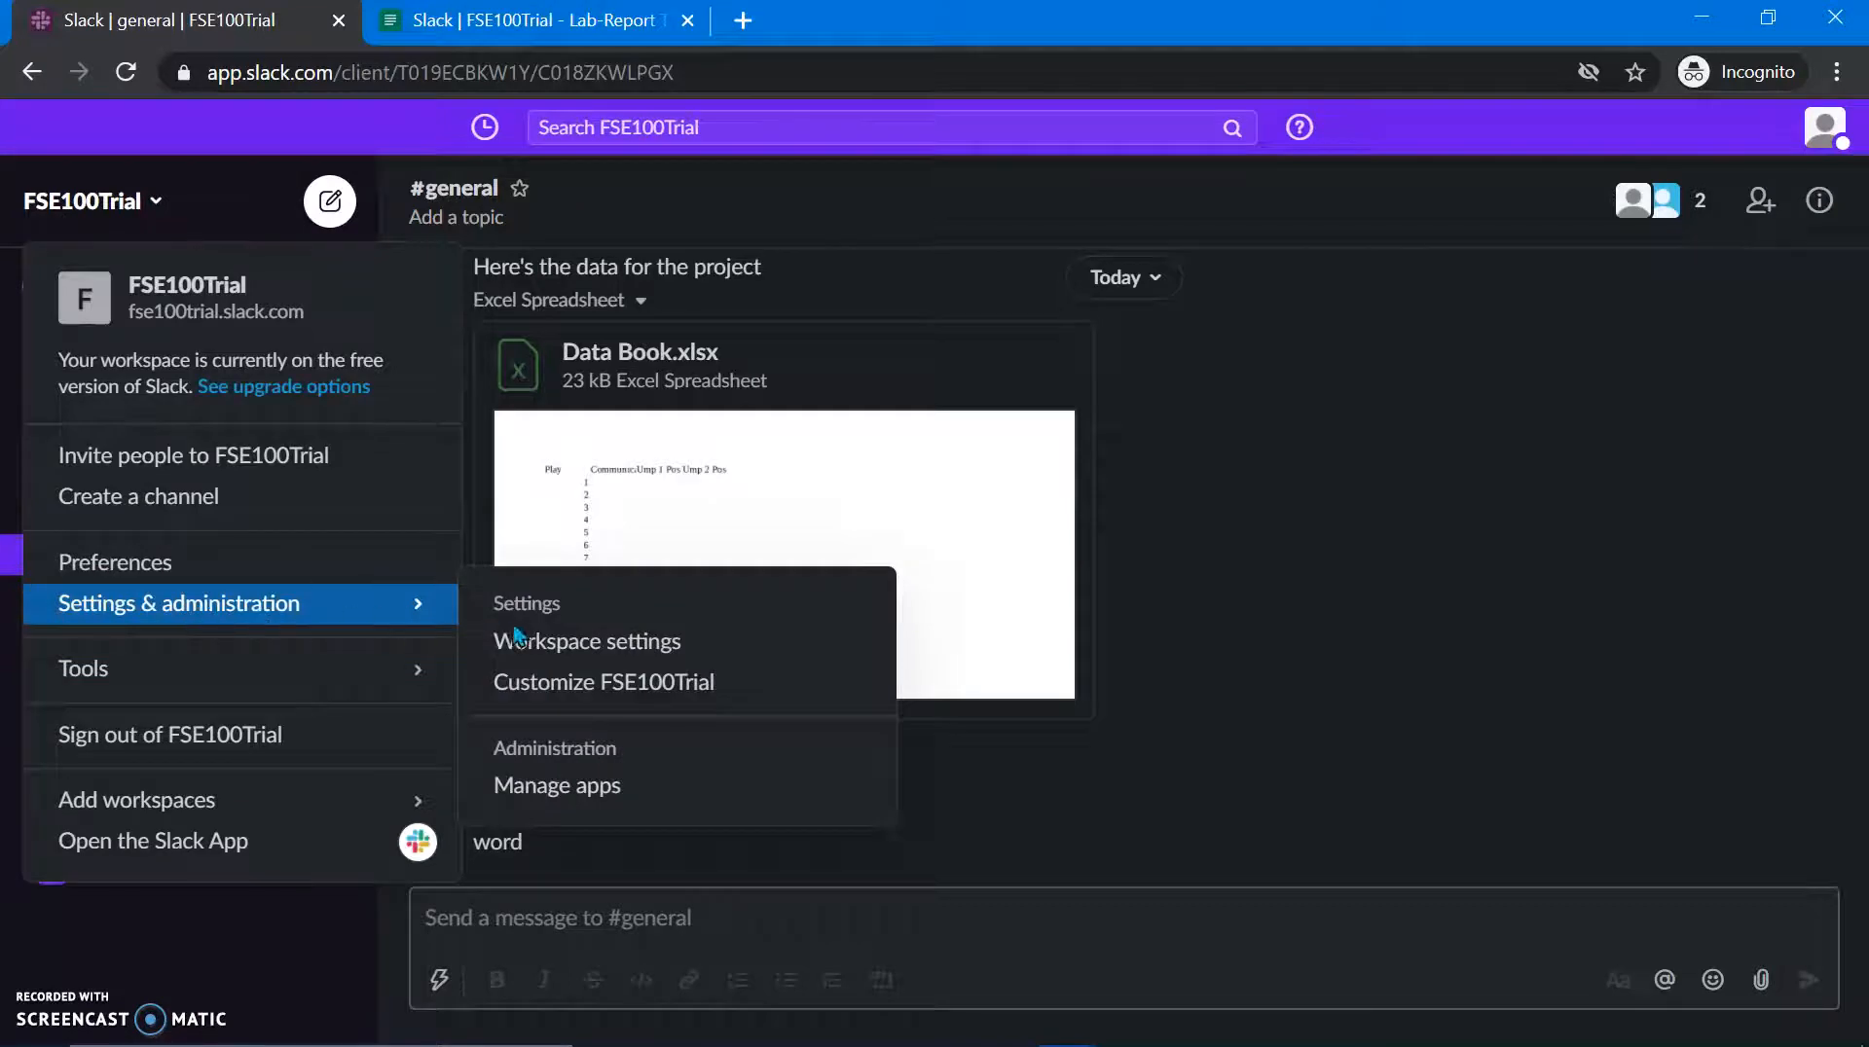
left_click(557, 642)
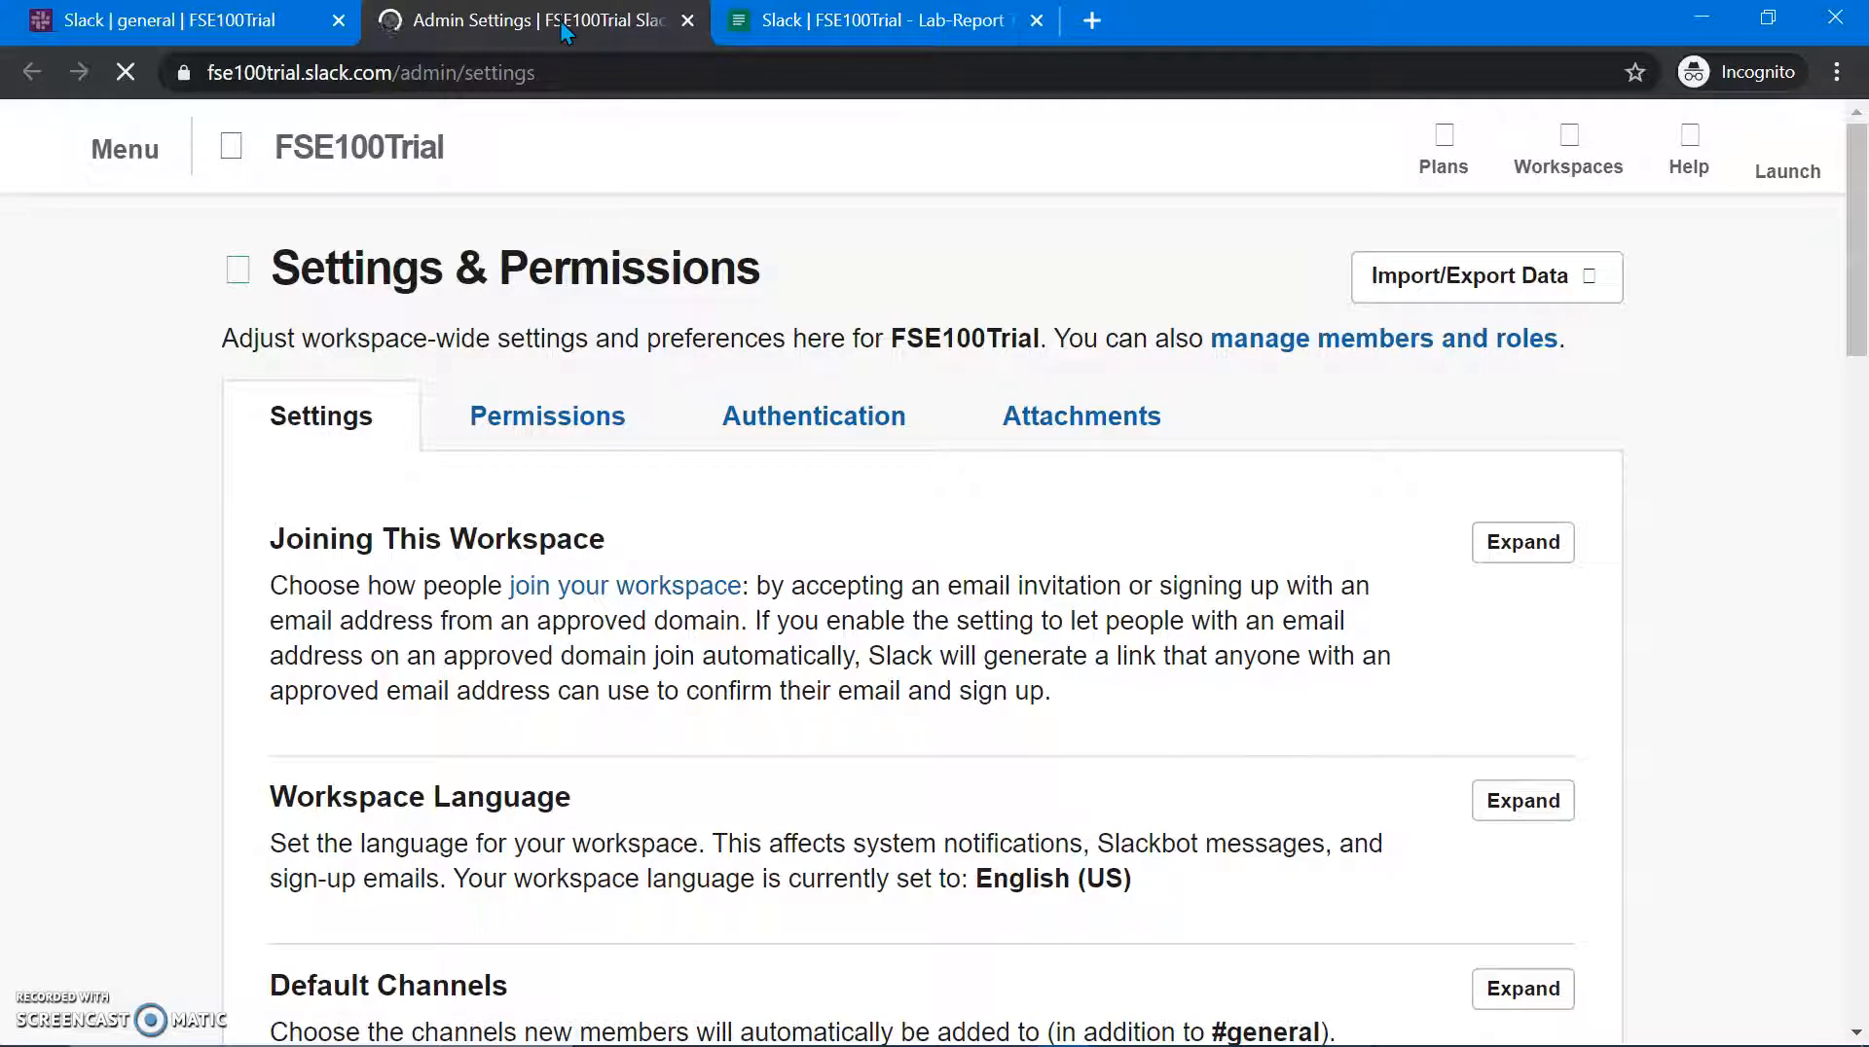
scroll(589, 550, "down", 1)
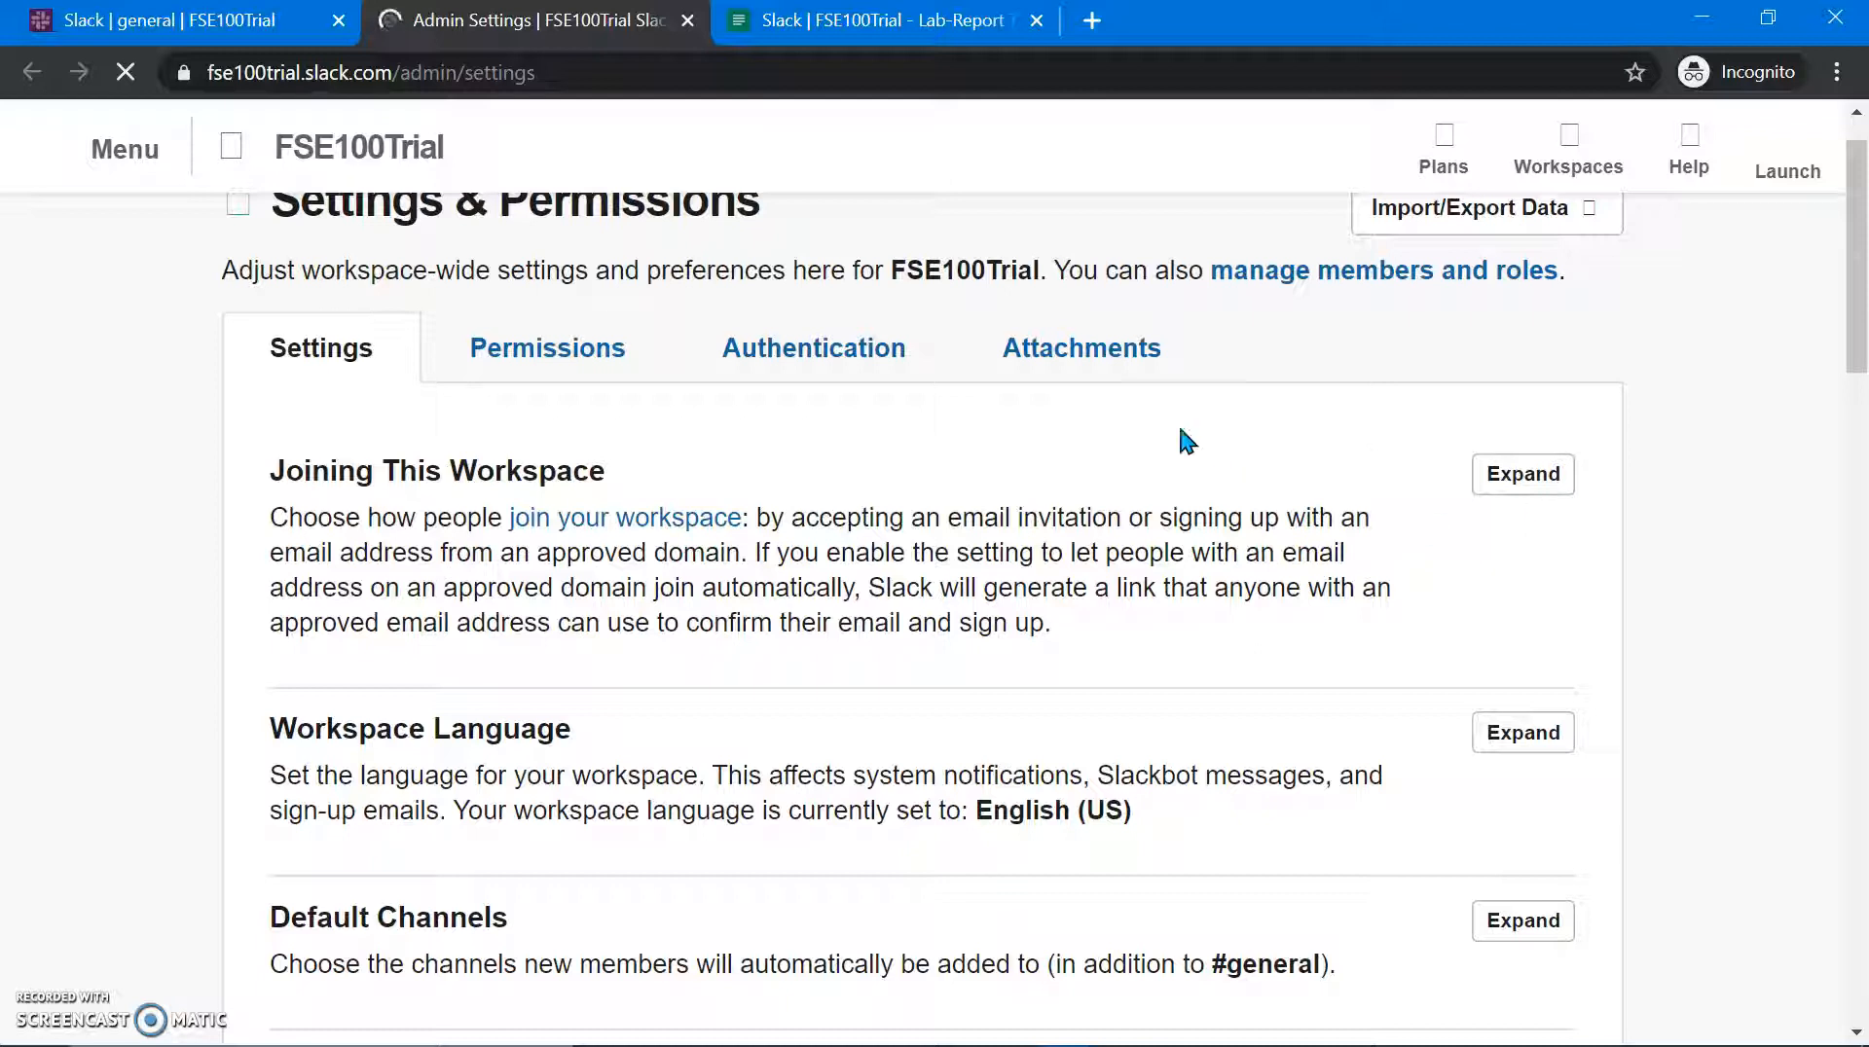
scroll(1092, 769, "down", 3)
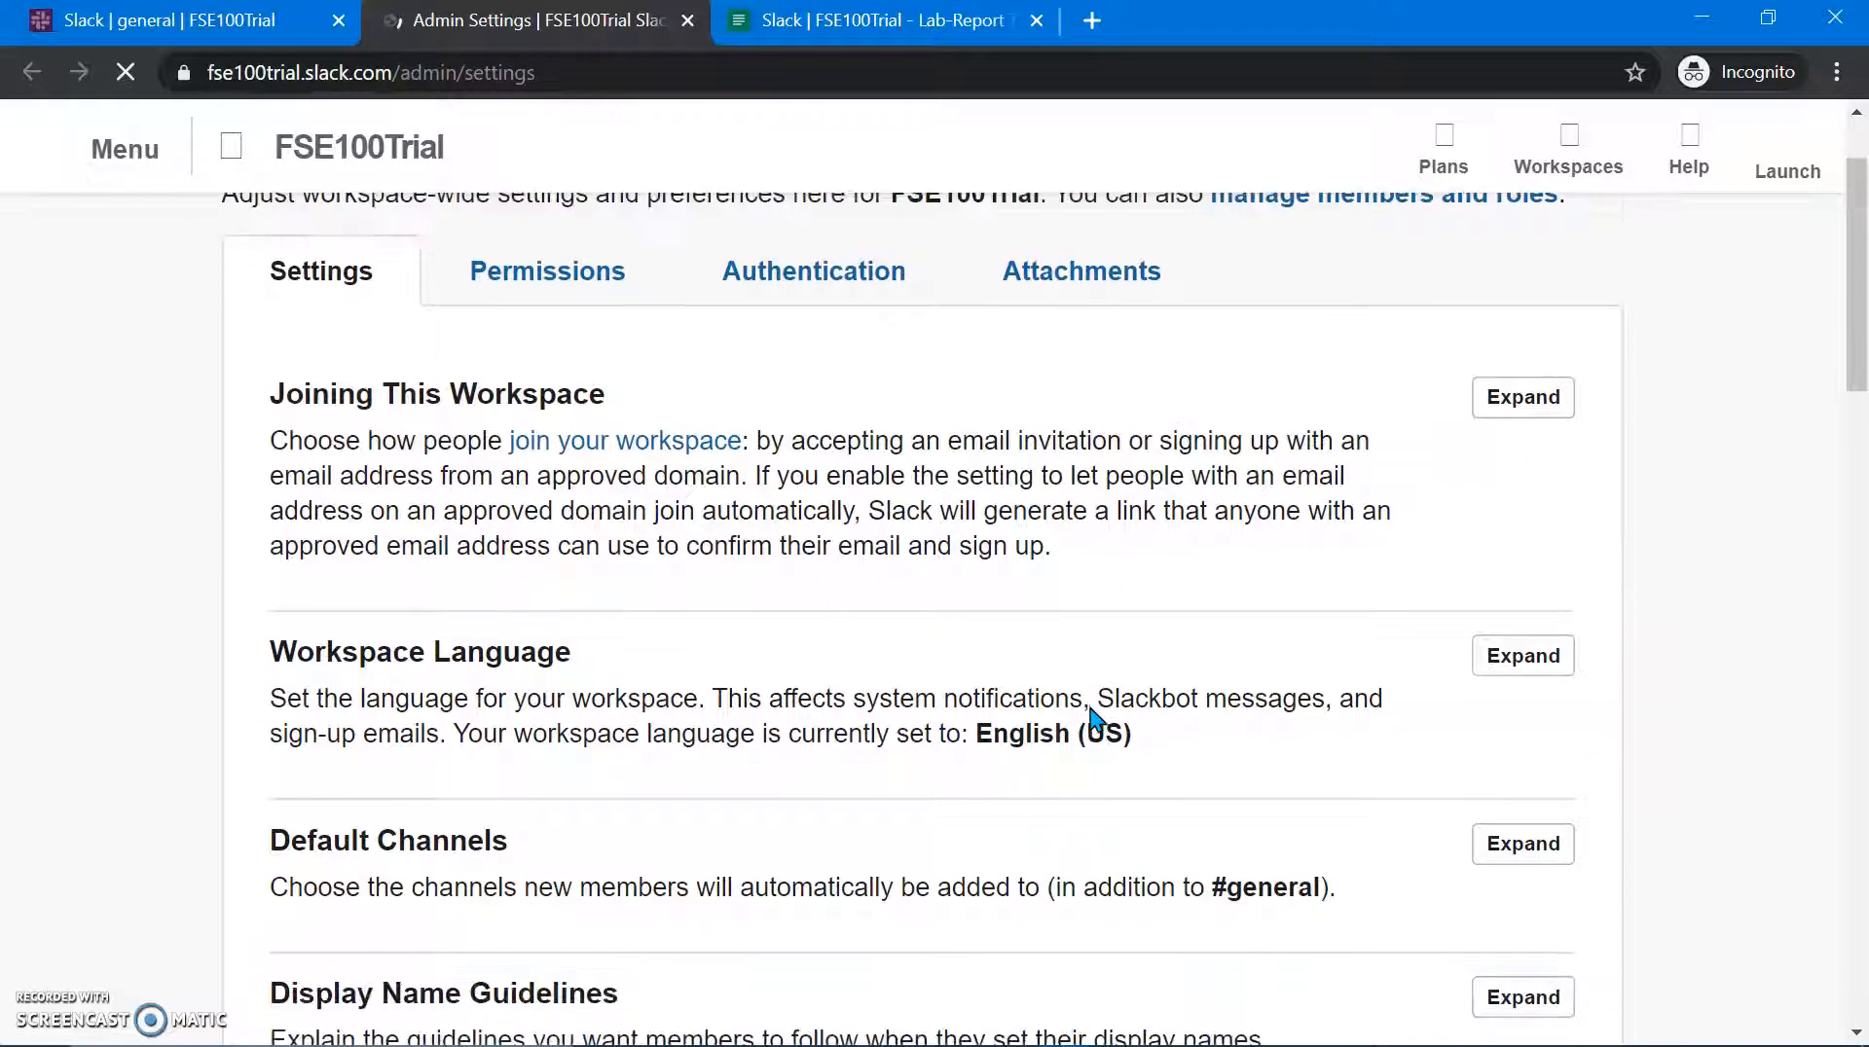
scroll(1095, 721, "down", 1)
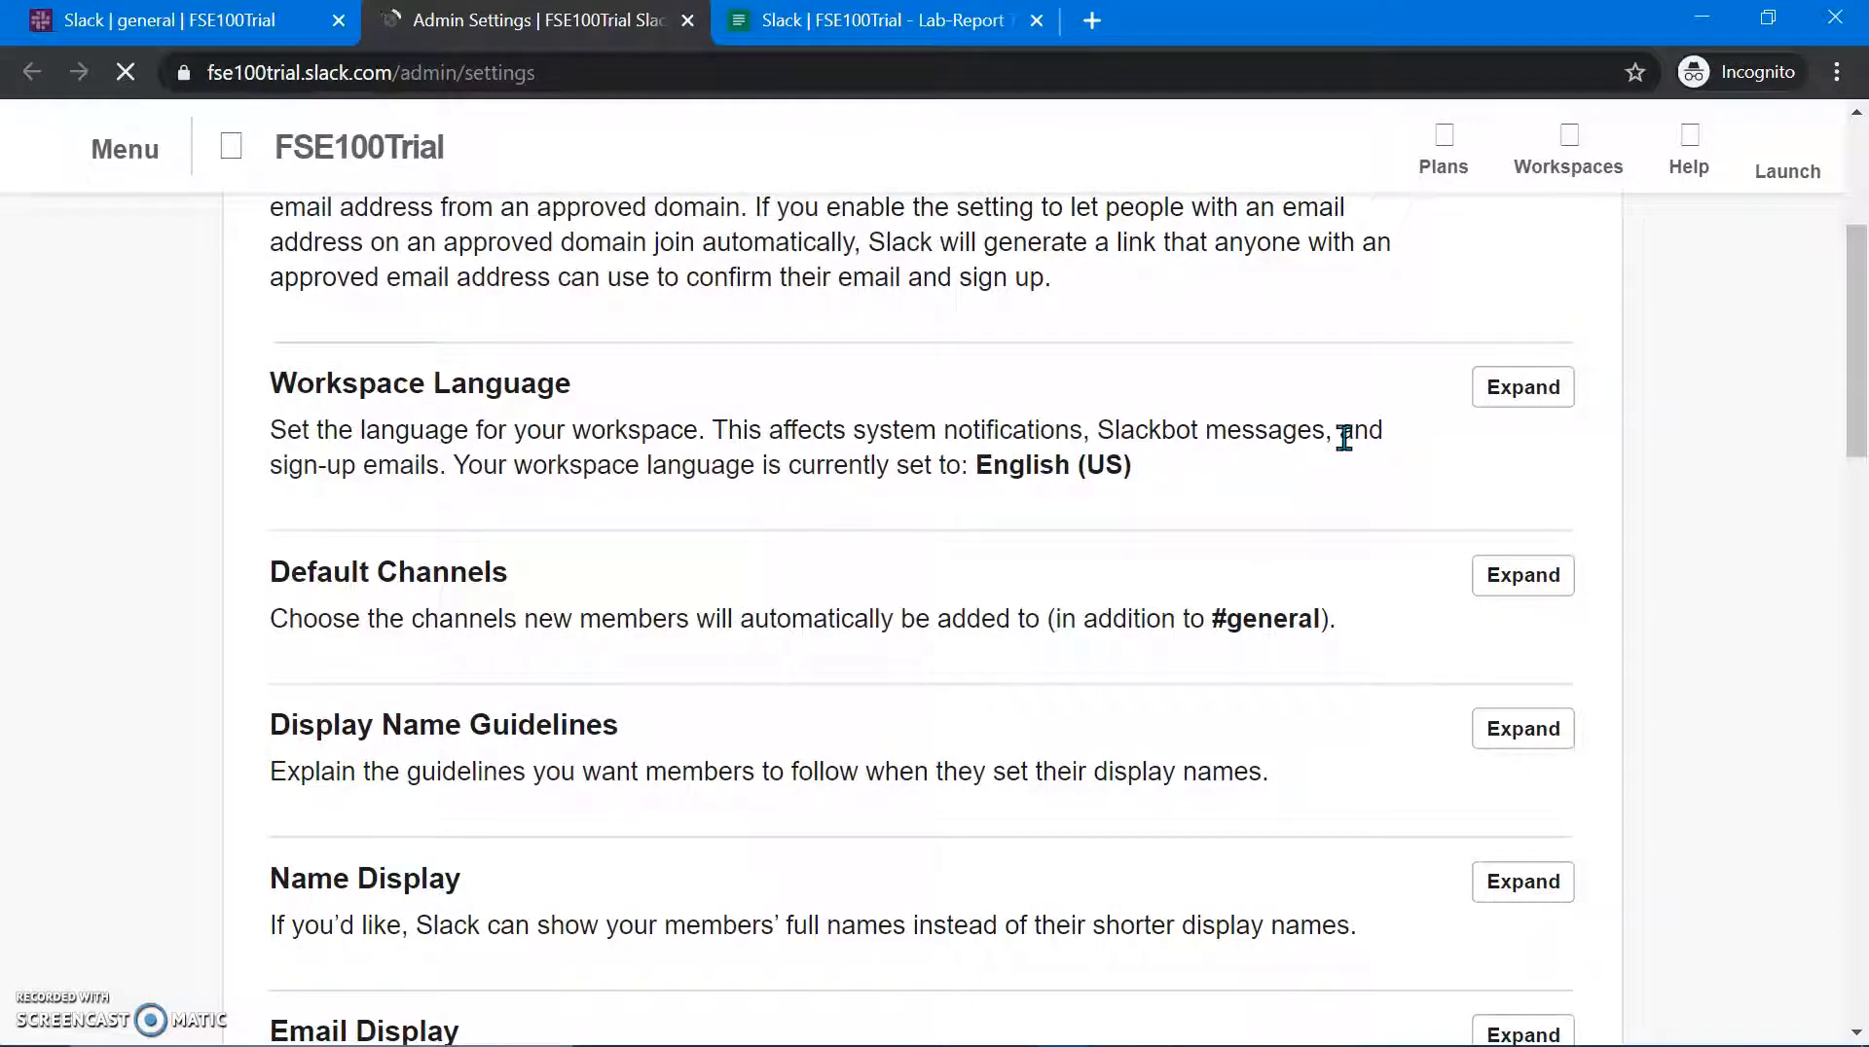
scroll(1343, 434, "down", 3)
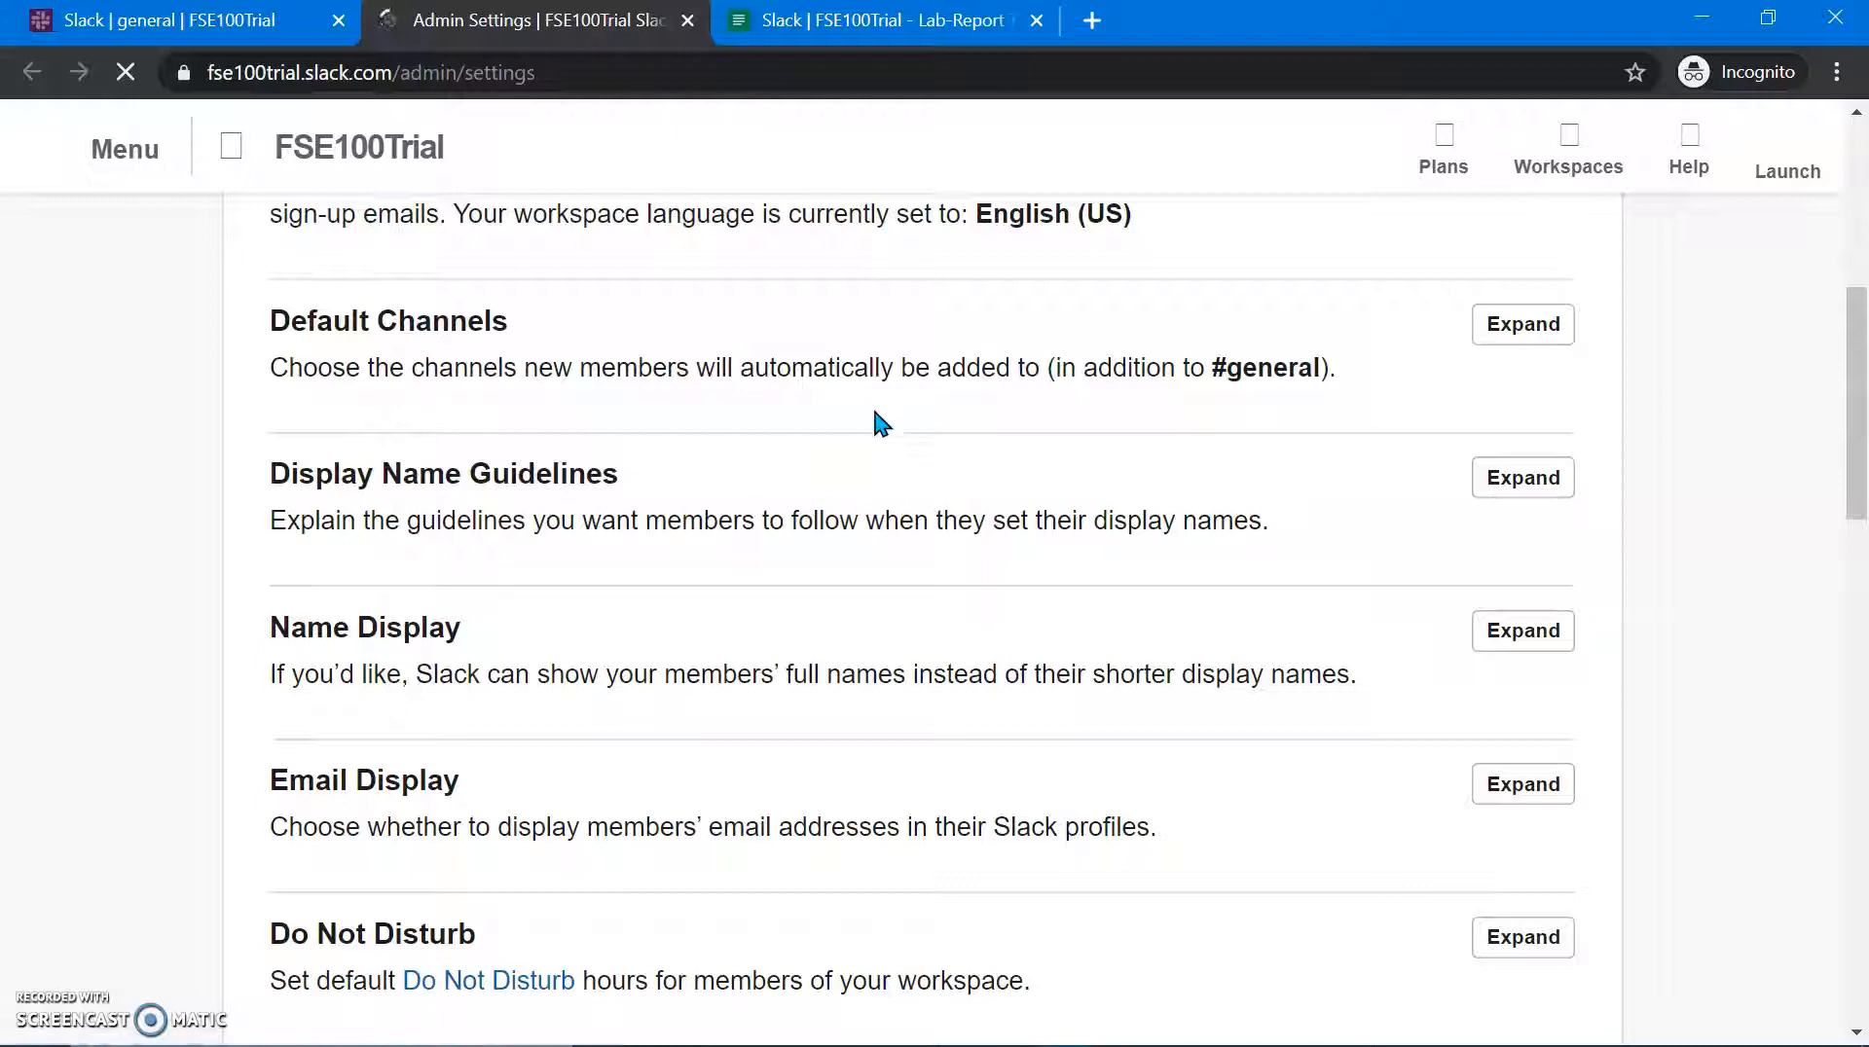
scroll(876, 416, "down", 3)
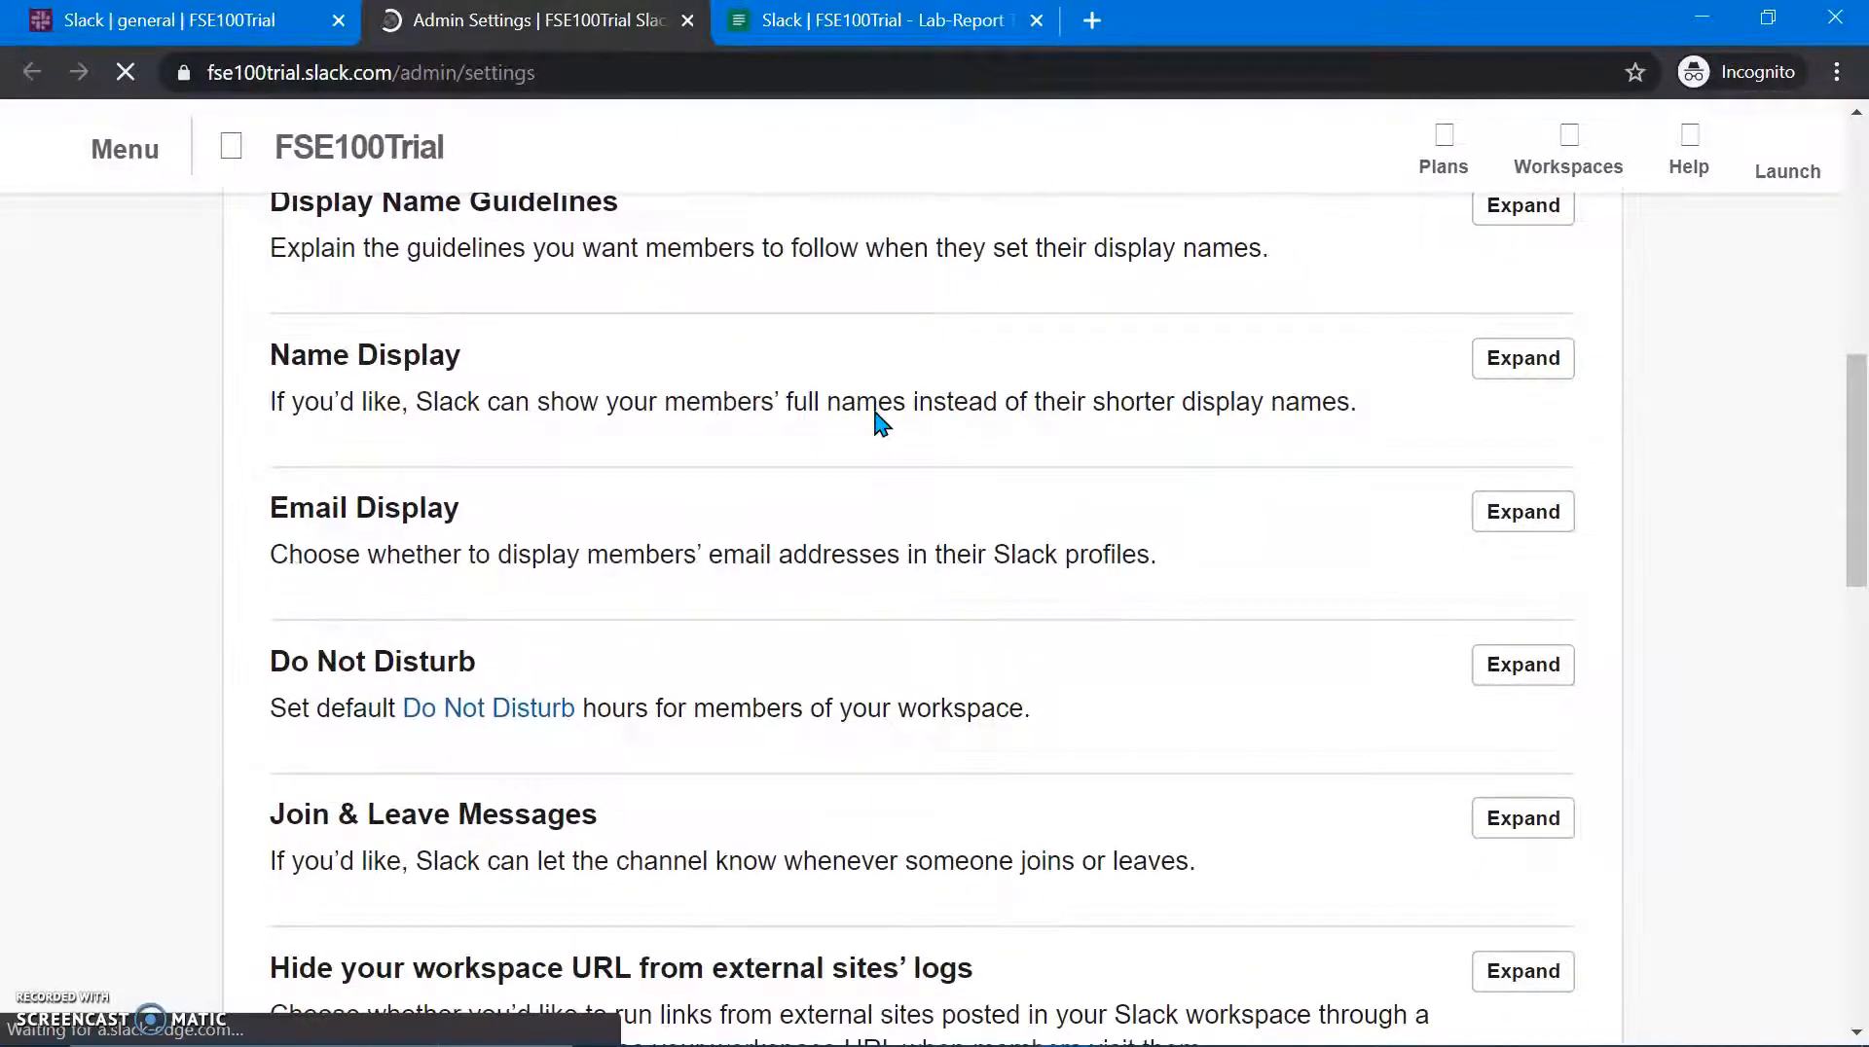
scroll(881, 423, "down", 4)
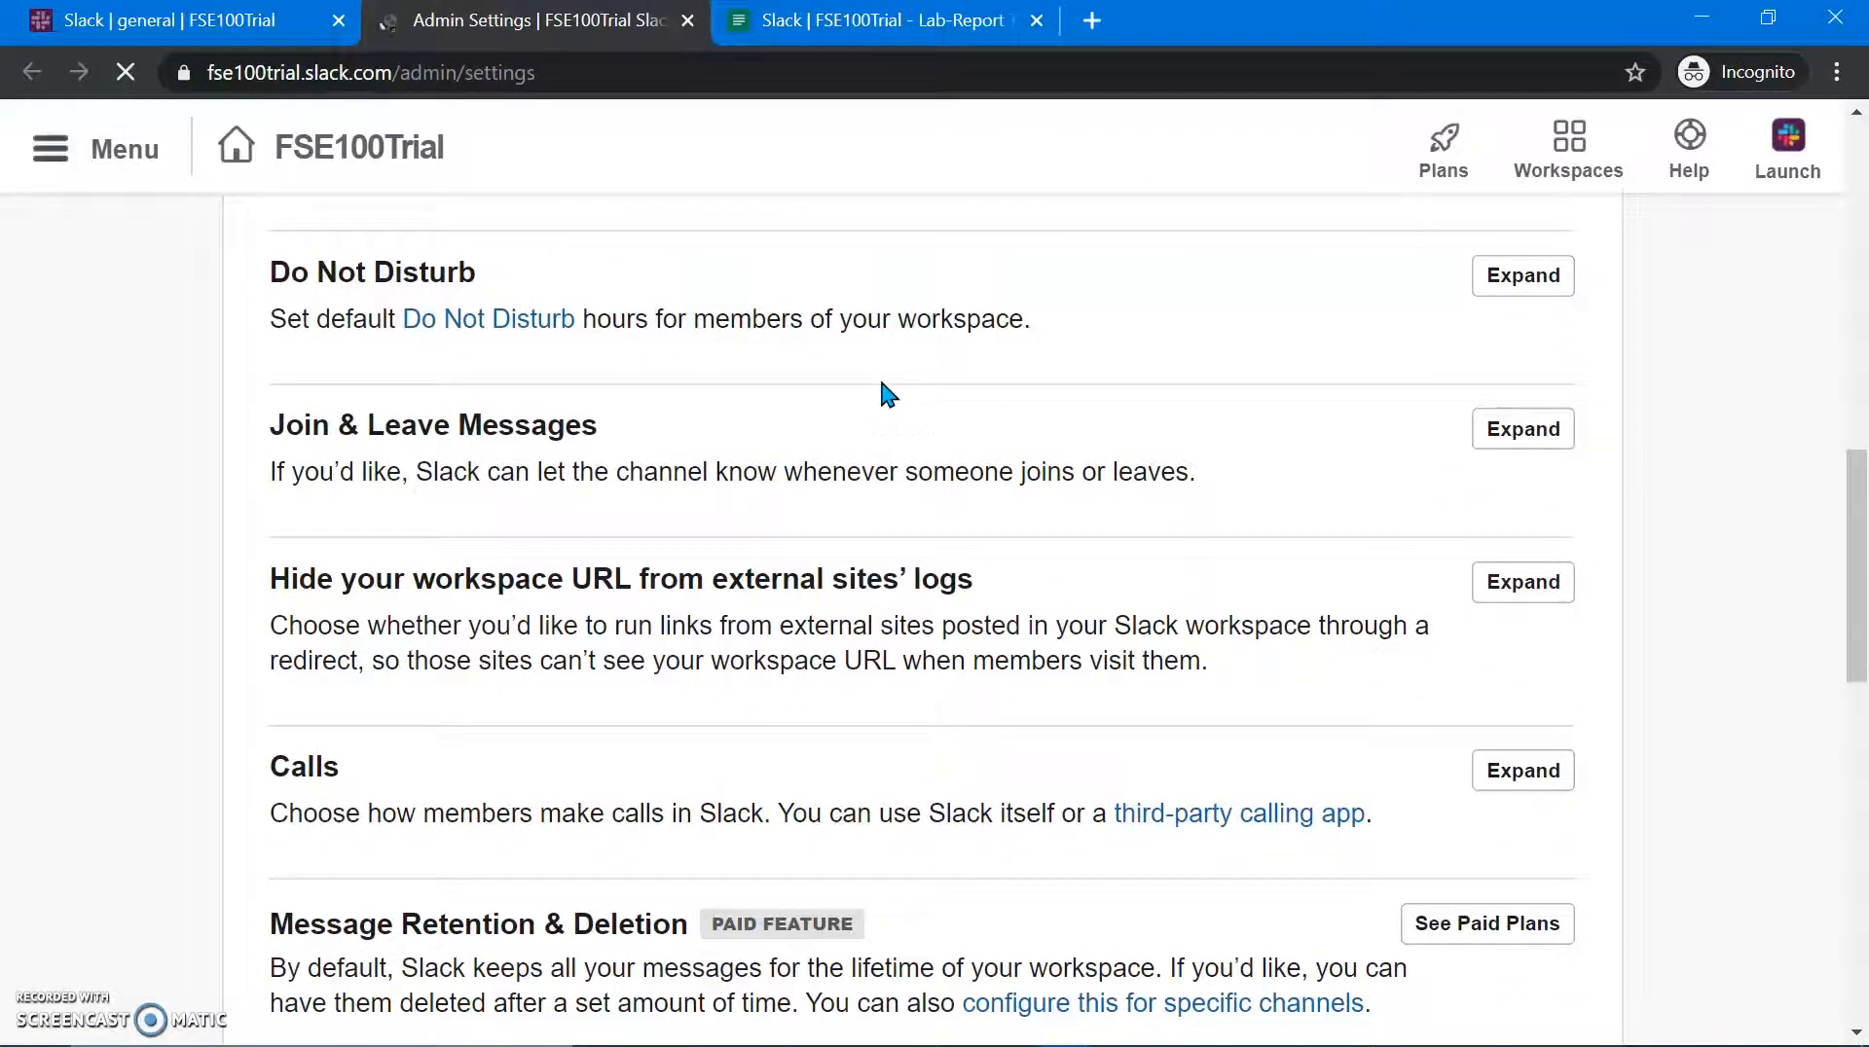
scroll(876, 418, "down", 4)
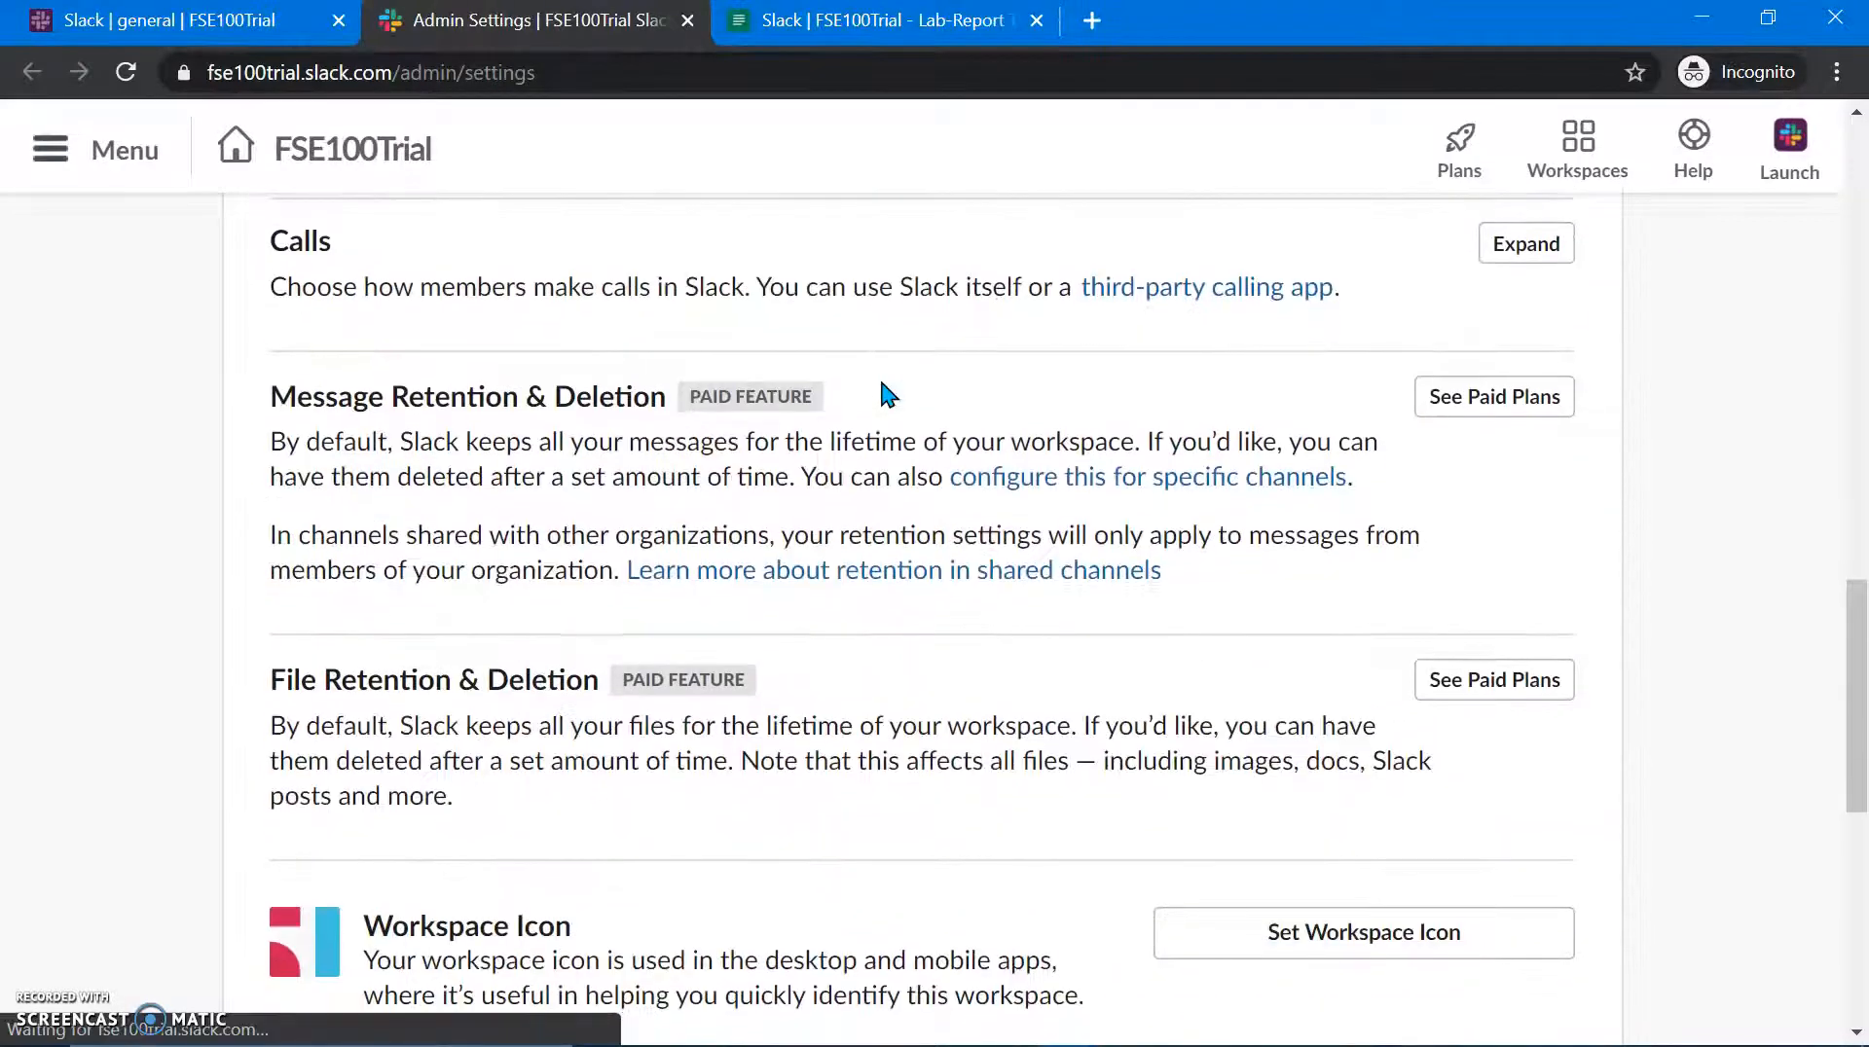
scroll(881, 388, "up", 10)
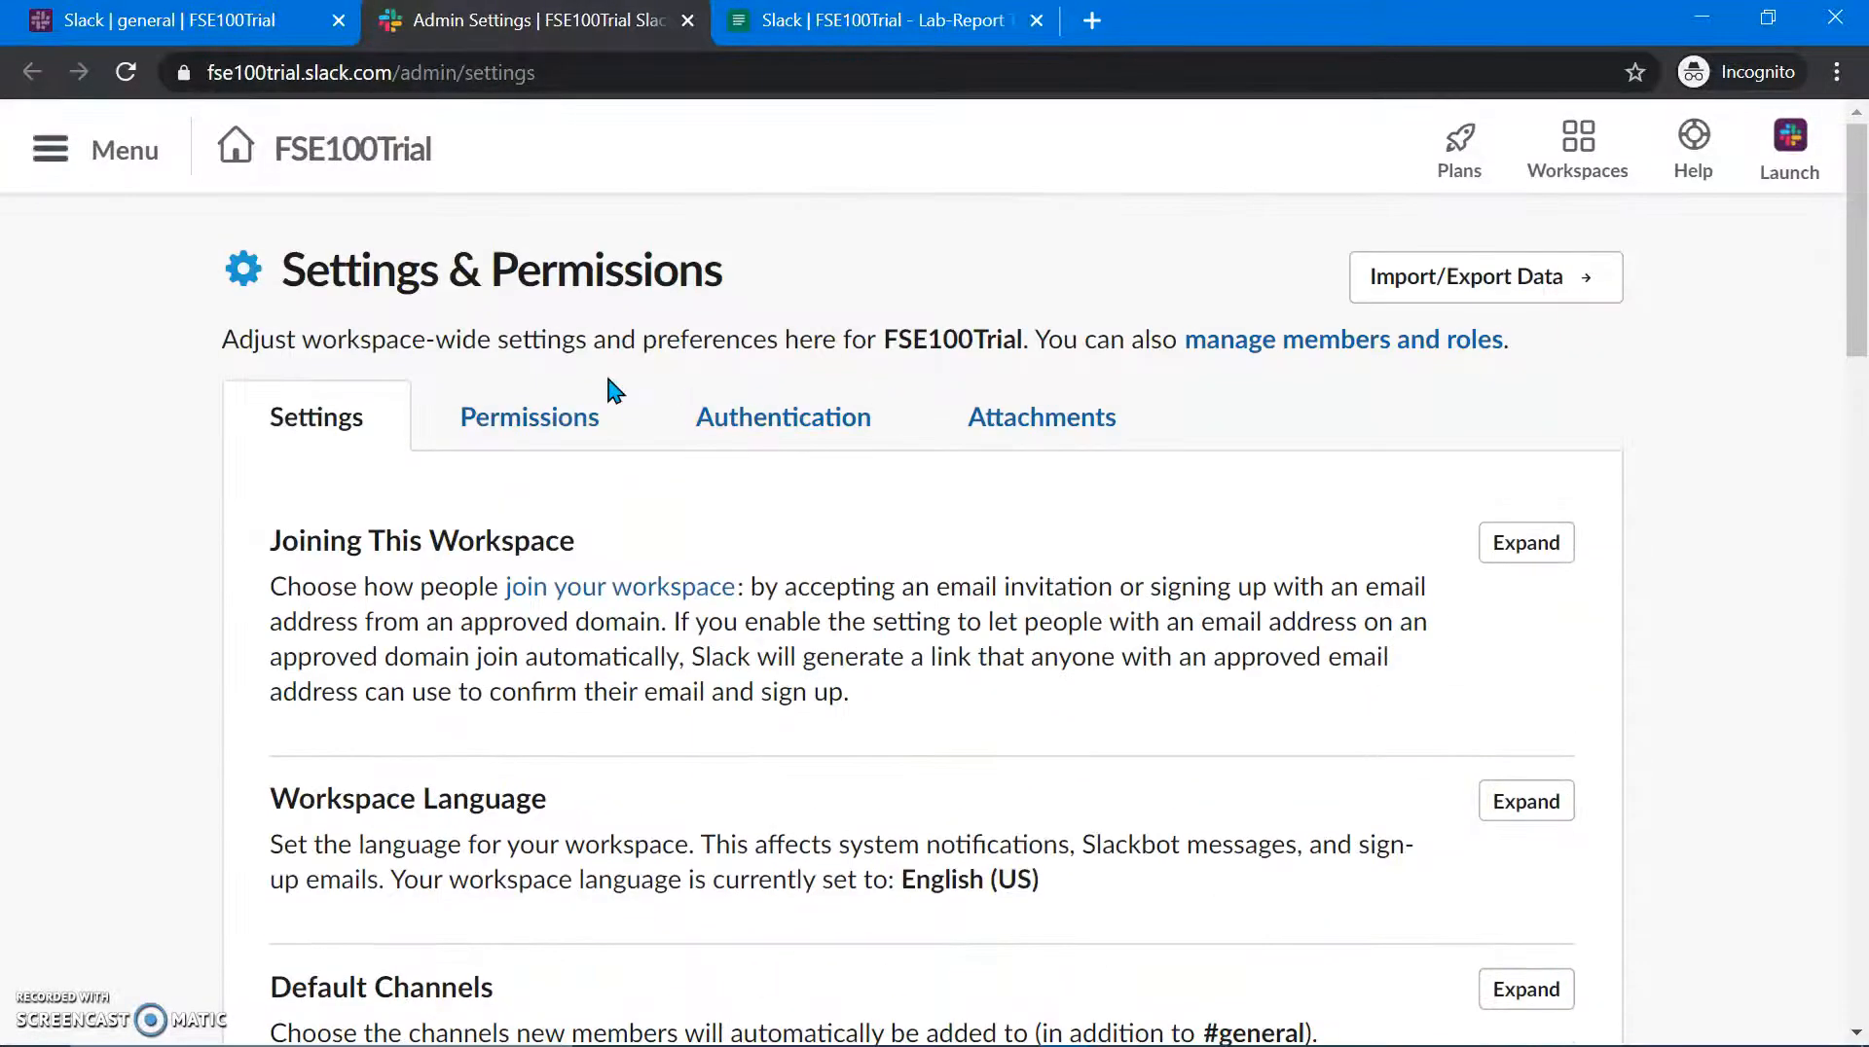
Step: Review the workspace's Permissions settings
left_click(531, 426)
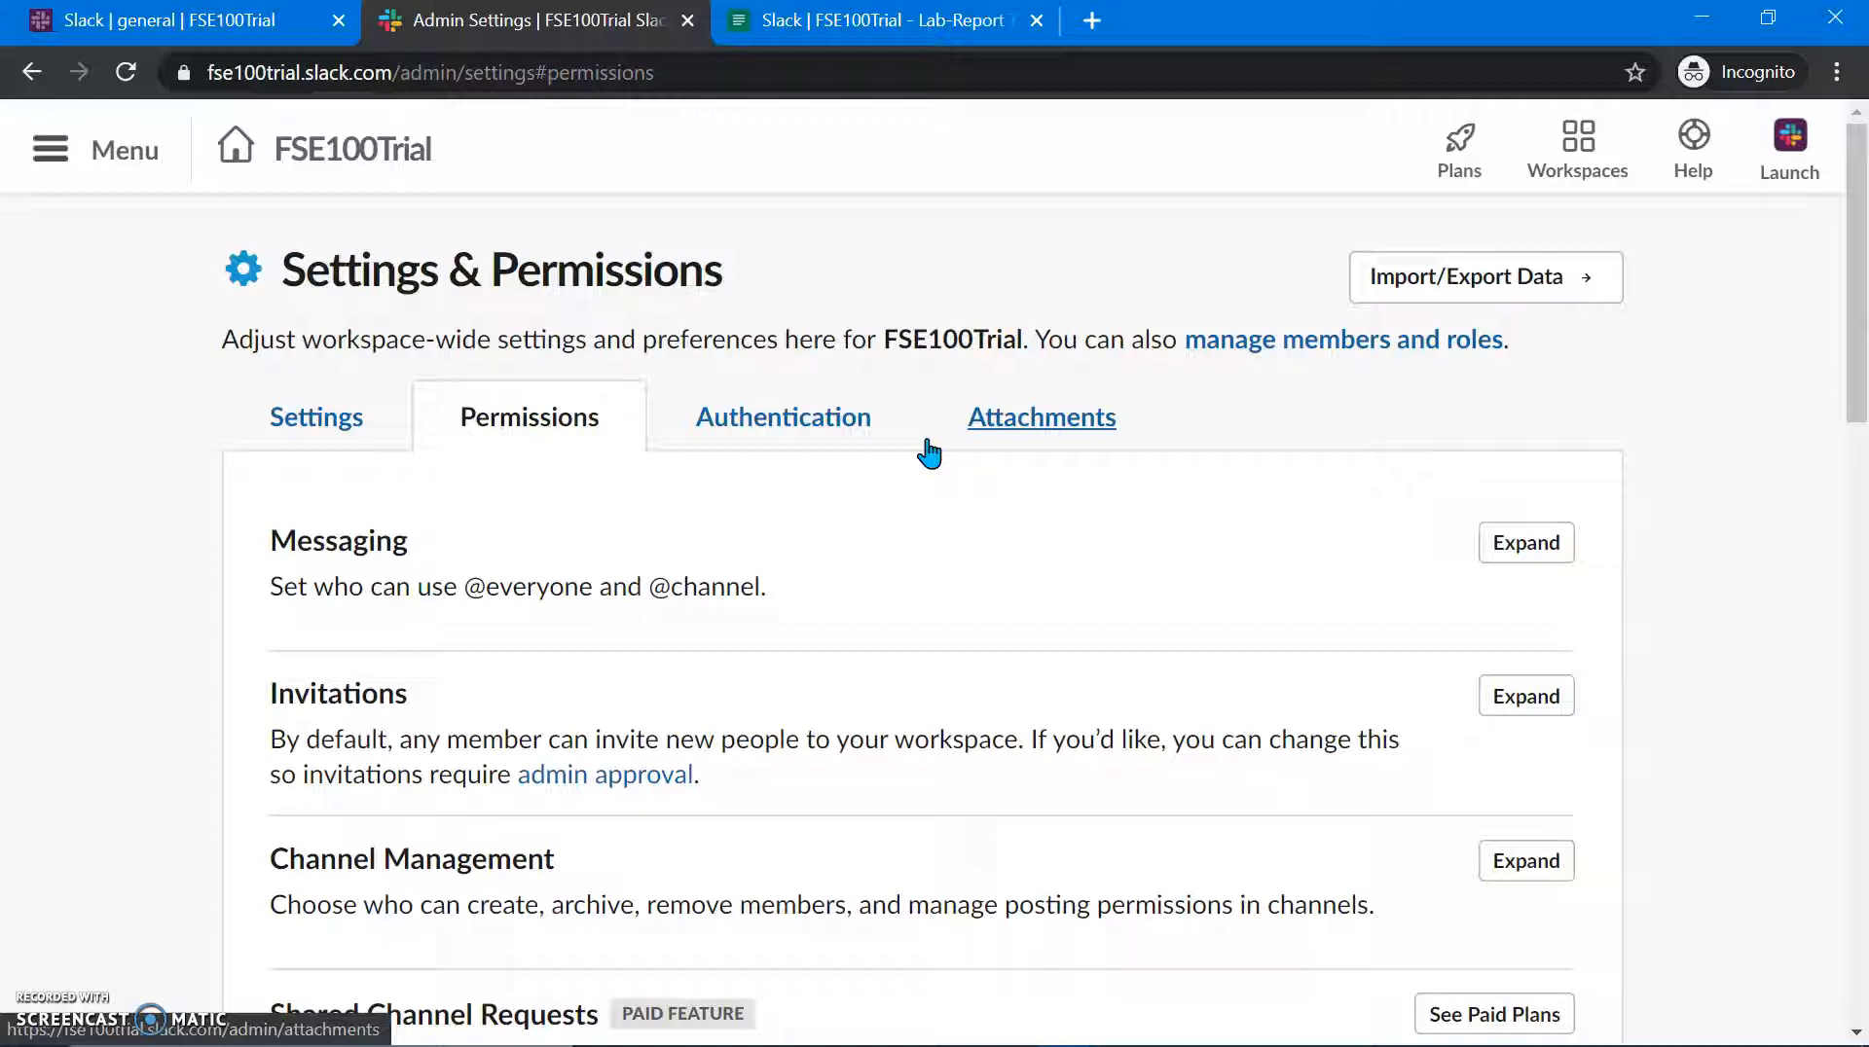
scroll(558, 909, "down", 7)
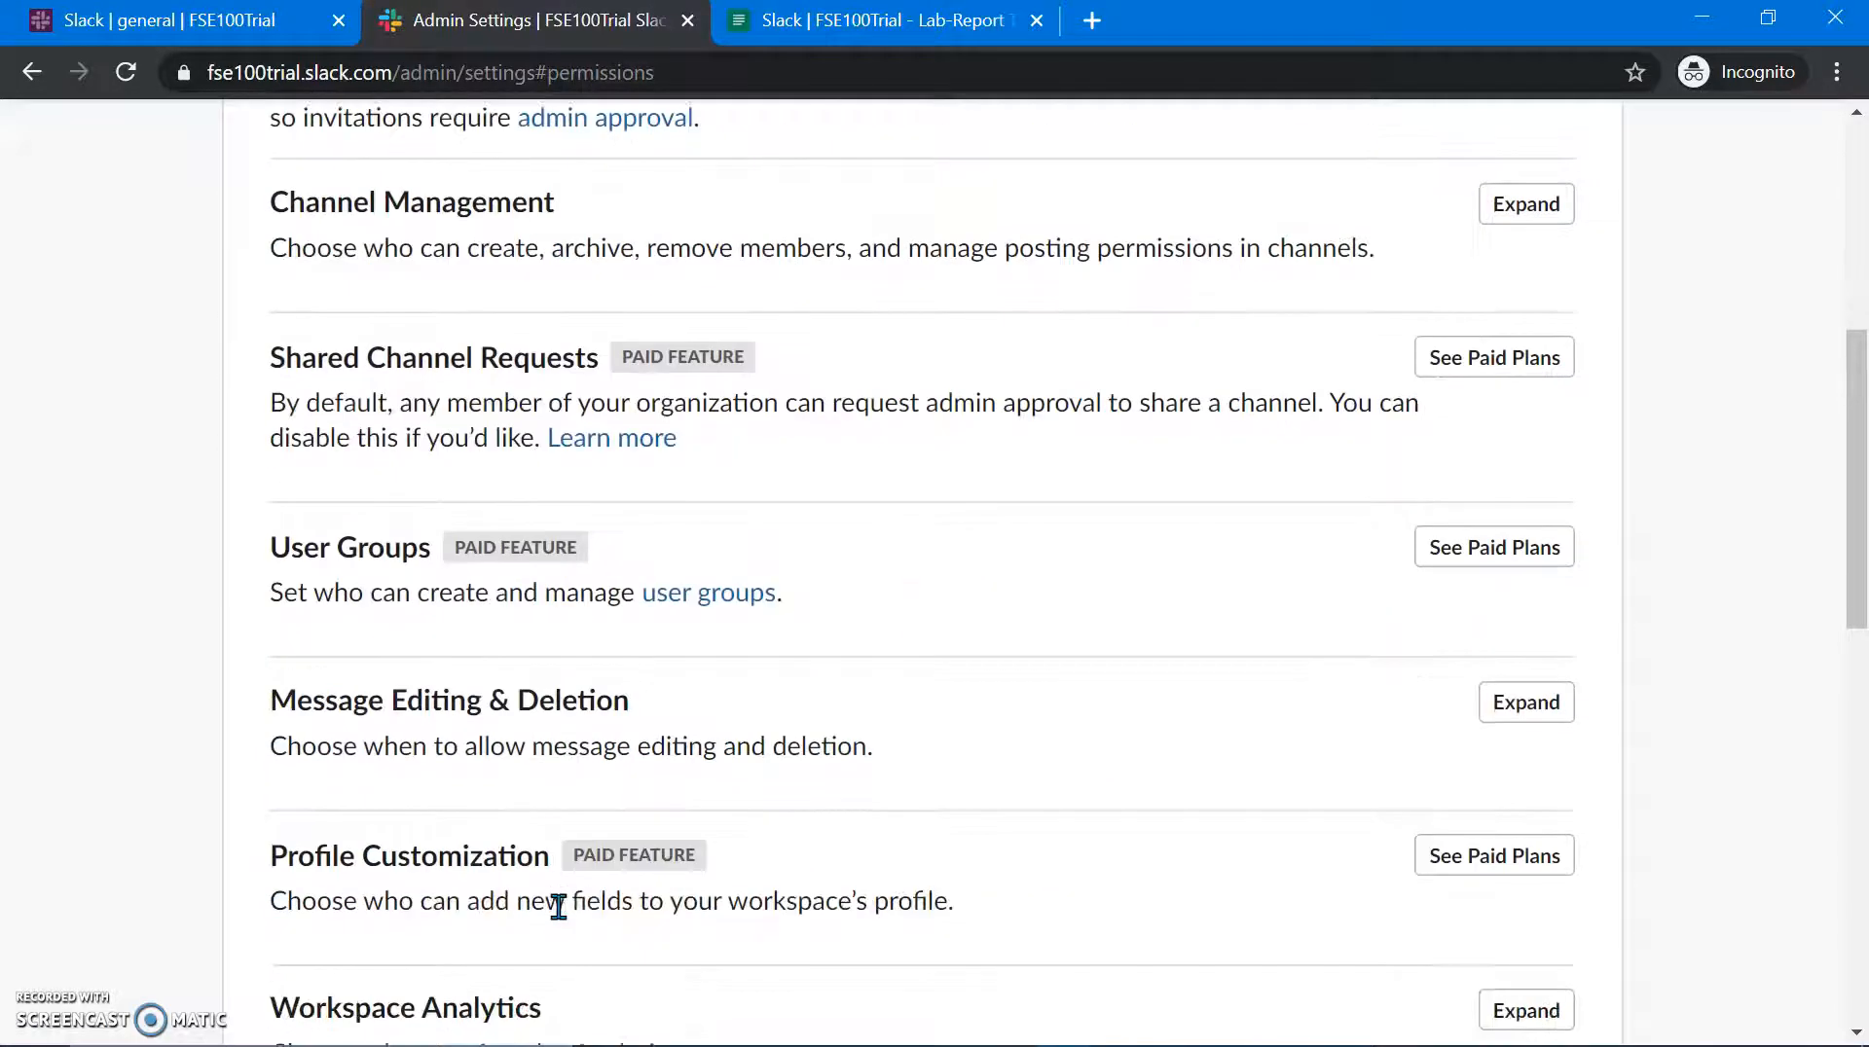
scroll(555, 905, "down", 5)
scroll(555, 905, "up", 12)
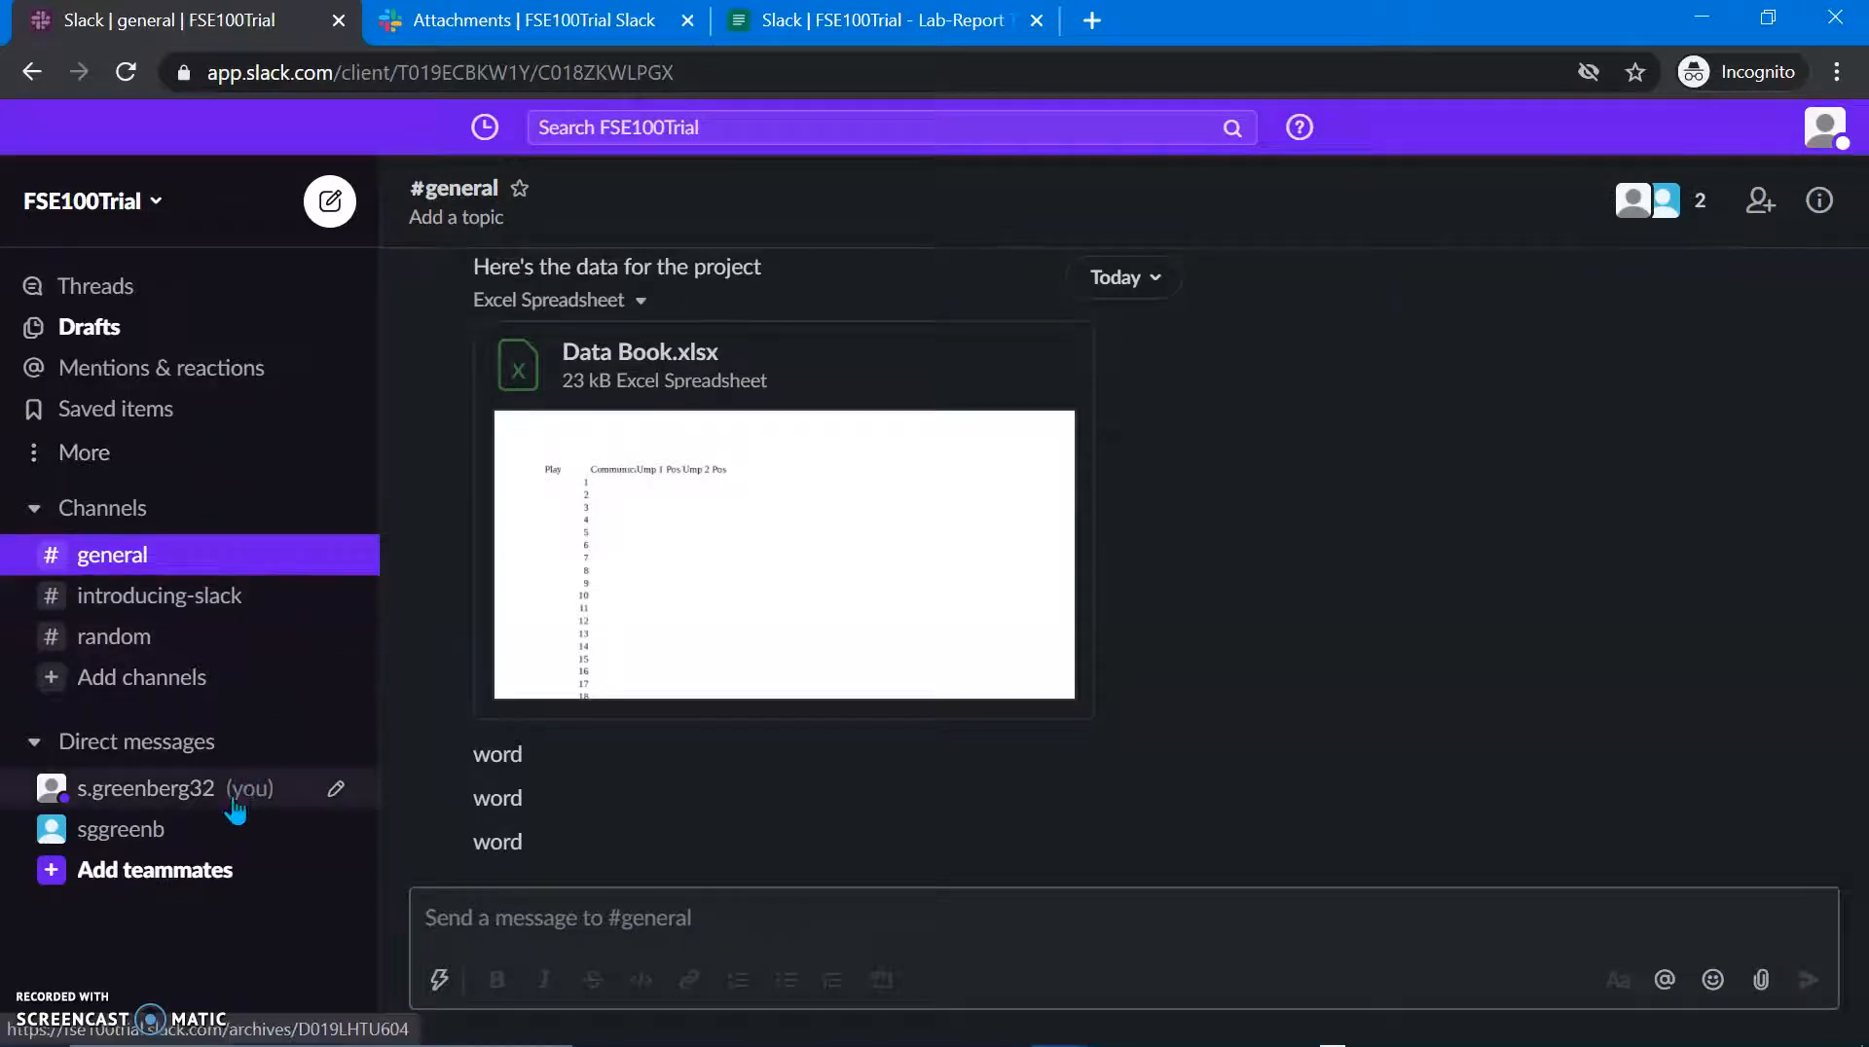
Step: Open the direct message with the invited teammate, then bring up the window switcher
left_click(223, 833)
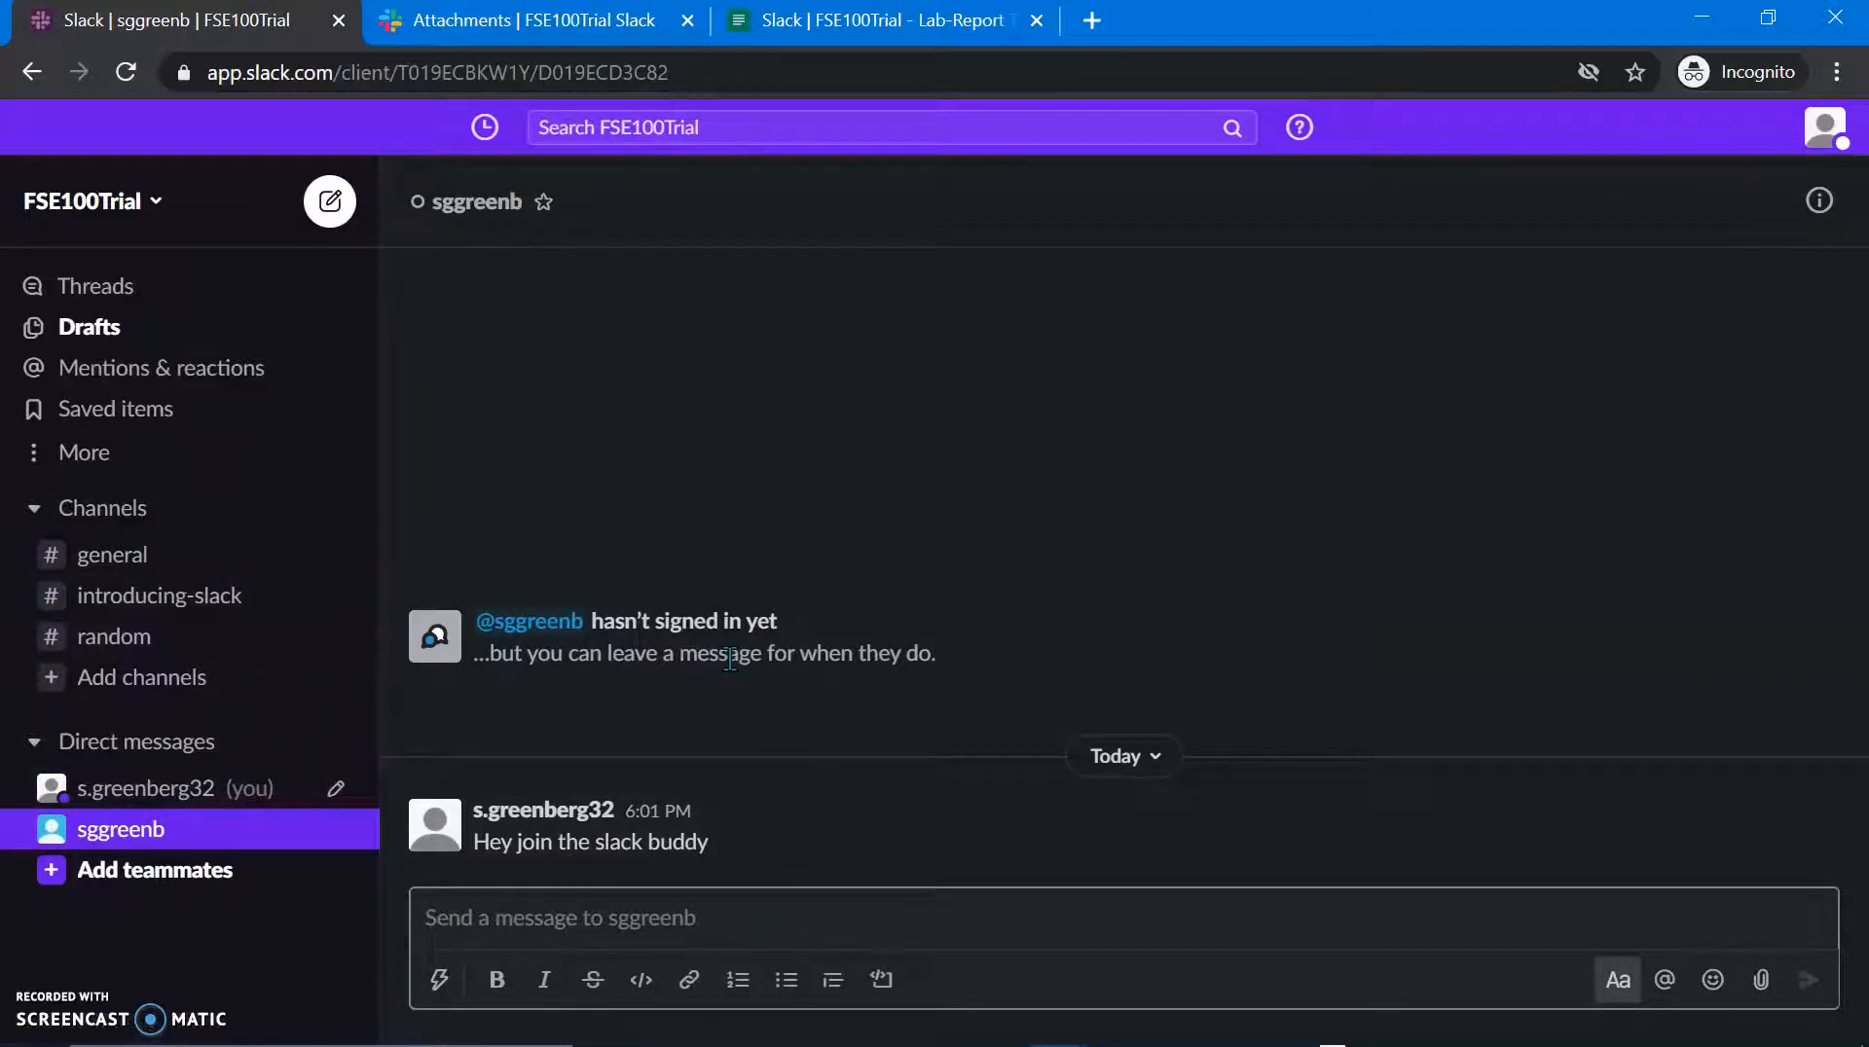
key("alt+Tab")
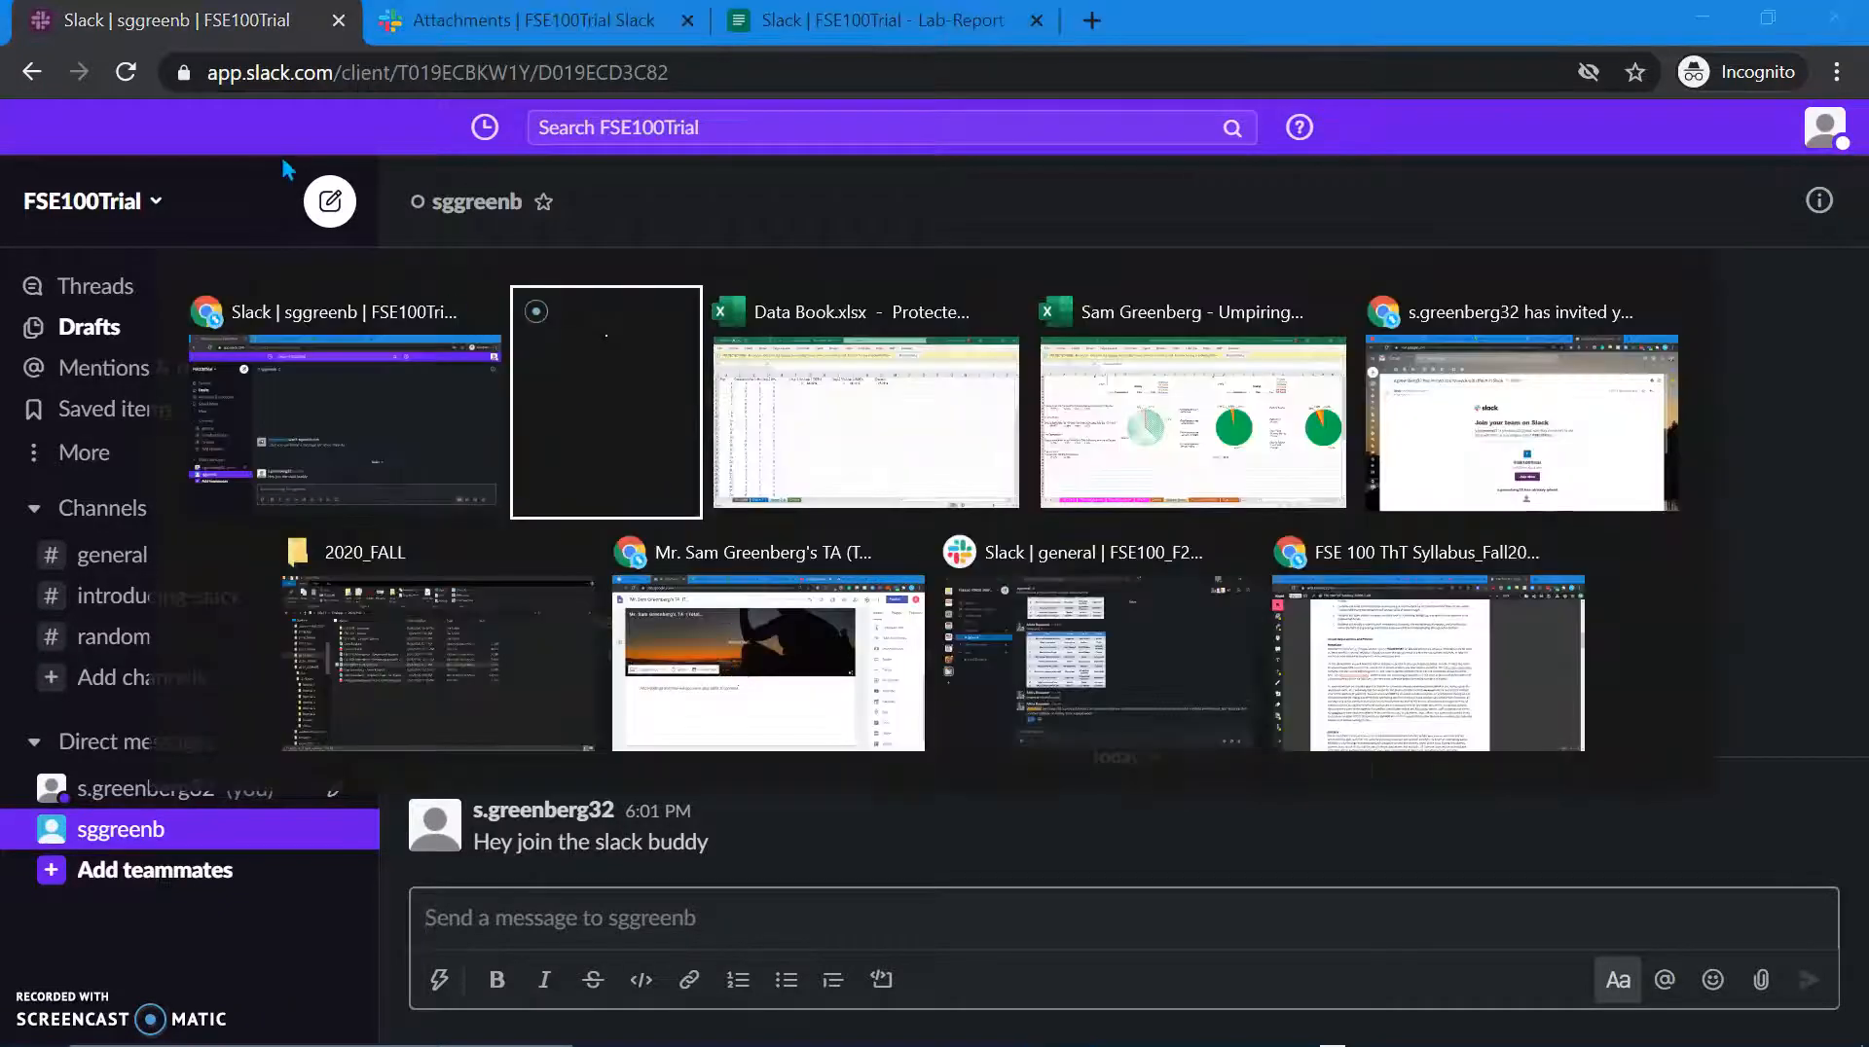
Step: Bring up the Slack invitation email in Gmail and accept it with Join Now for FSE100Trial
left_click(1446, 425)
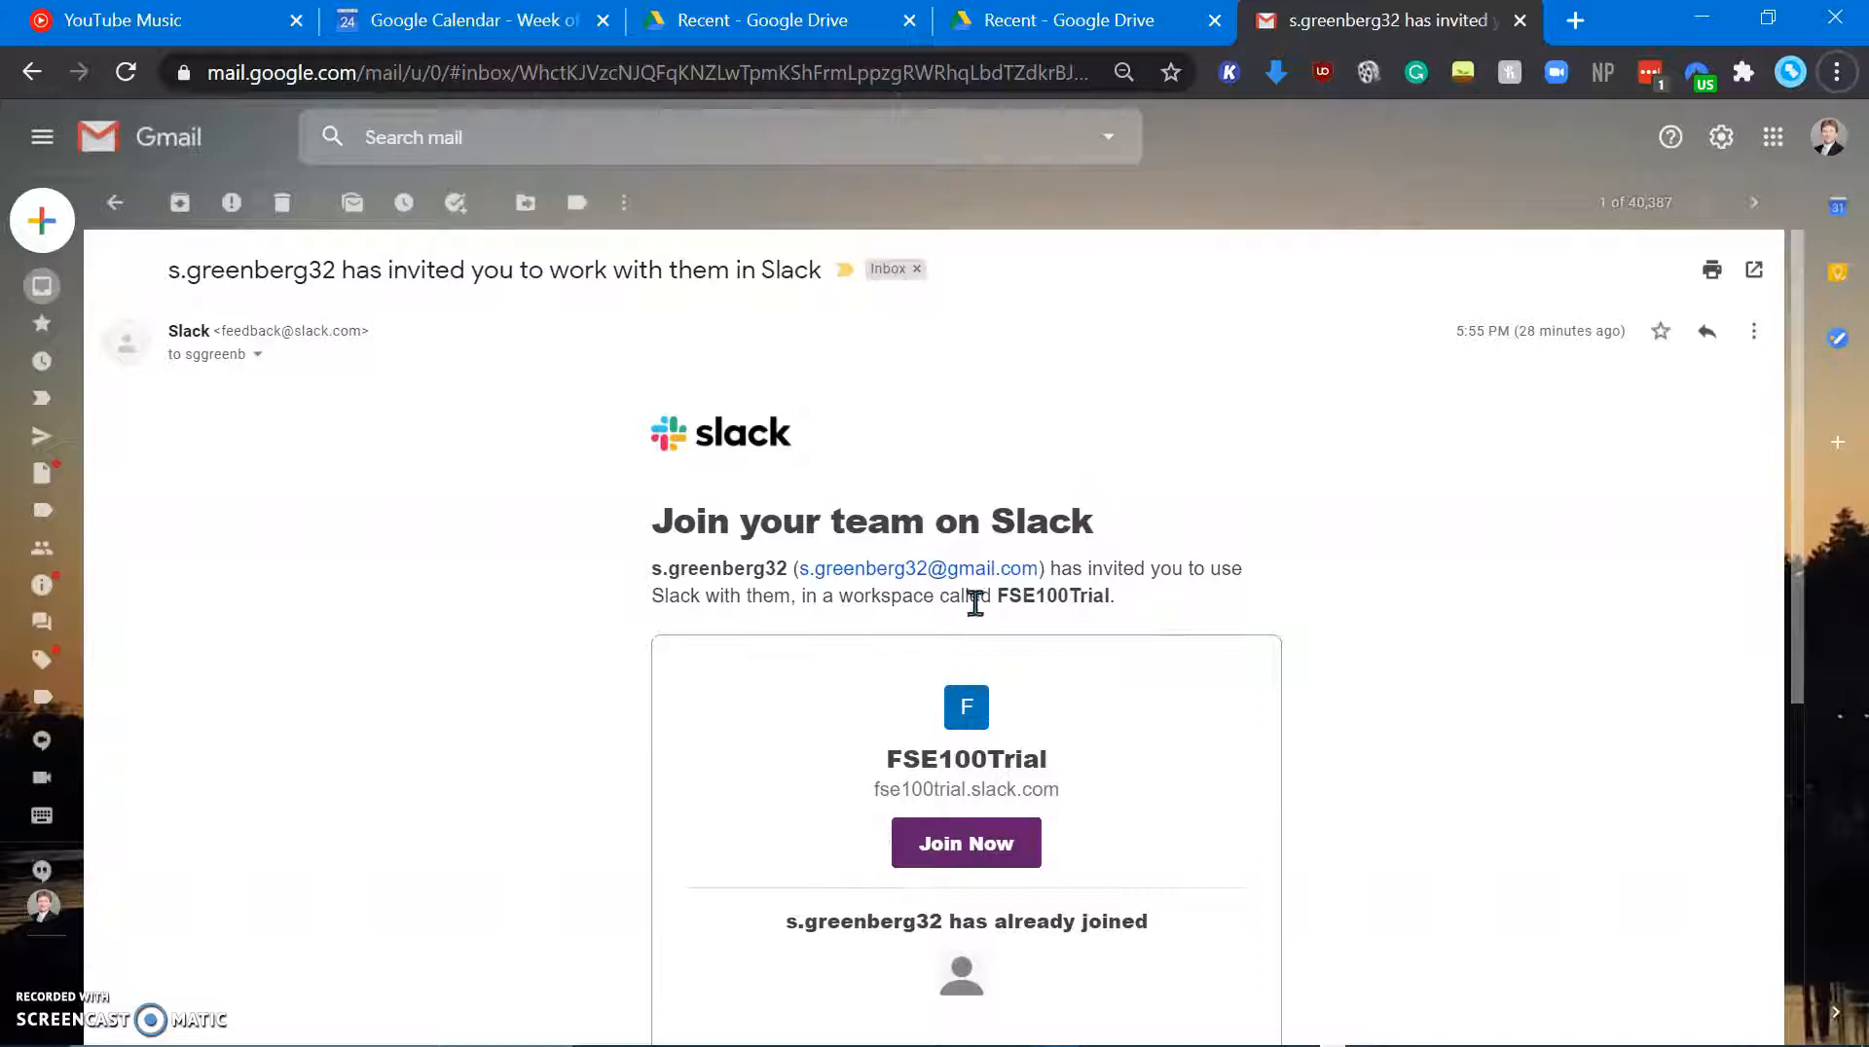
scroll(939, 614, "down", 2)
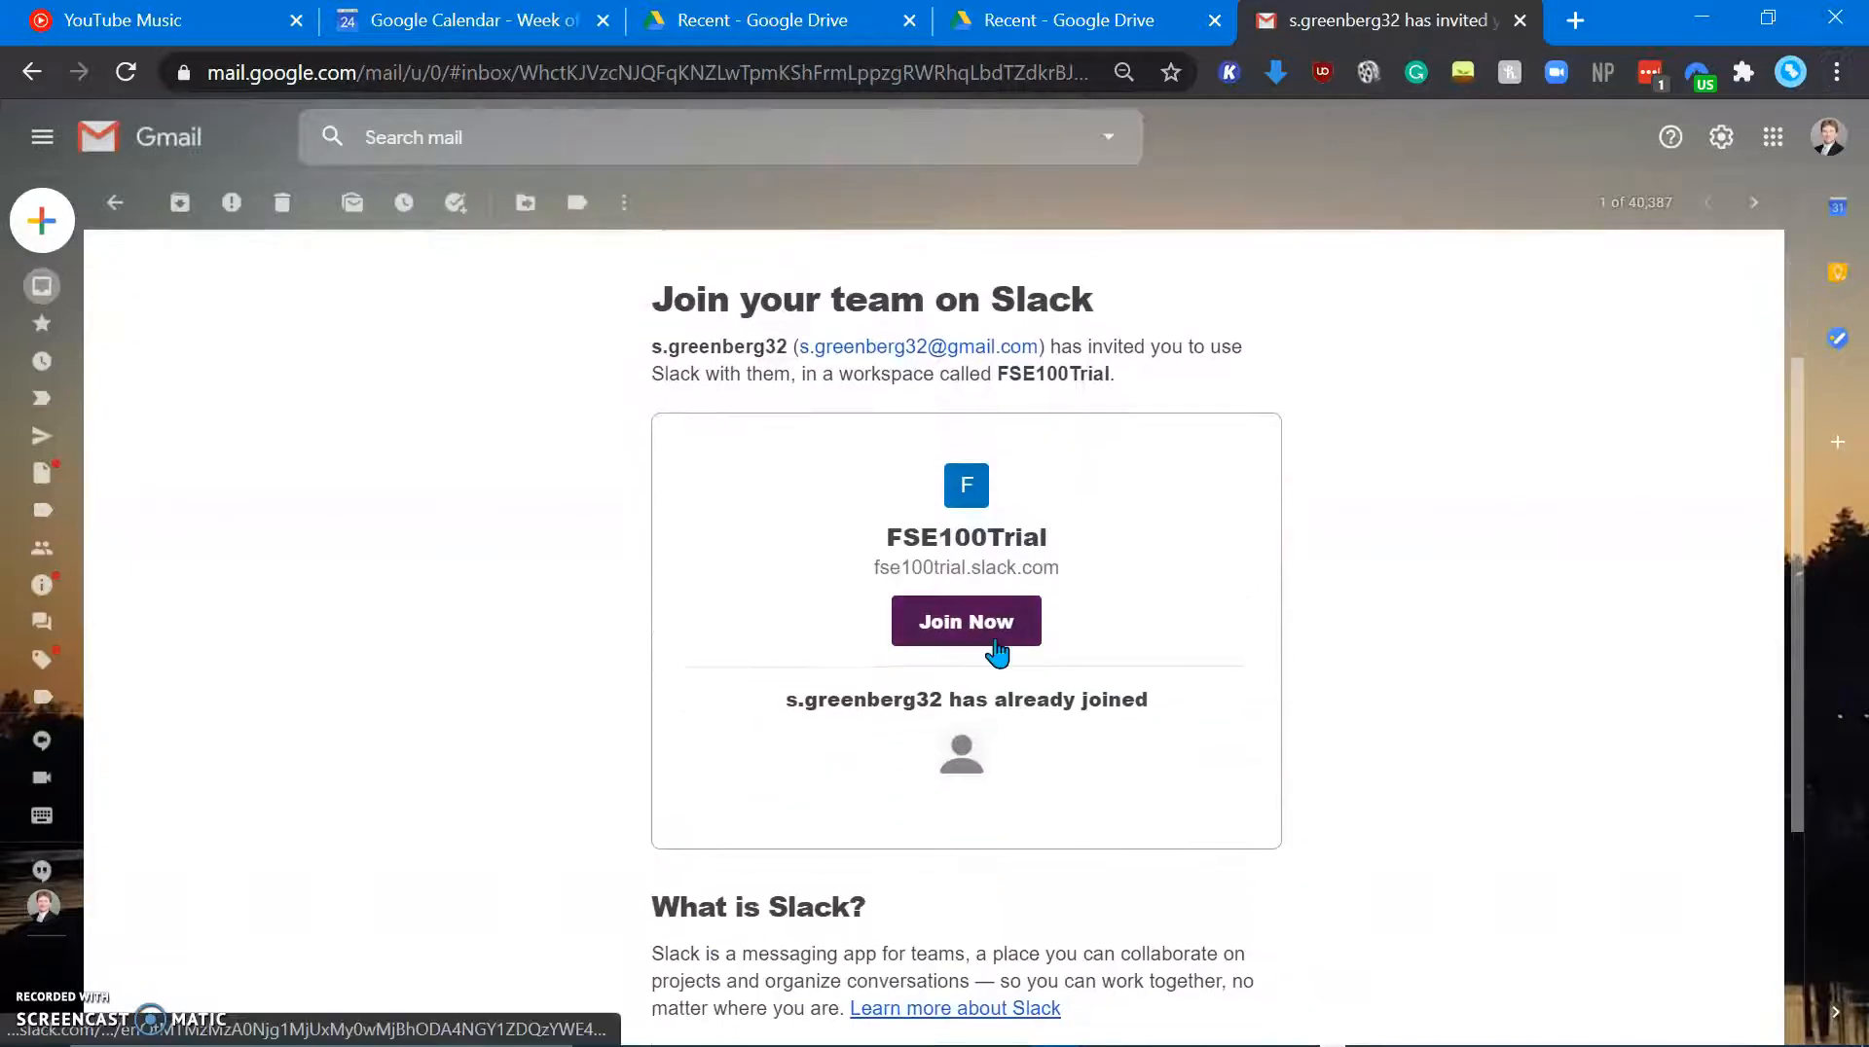
left_click(996, 646)
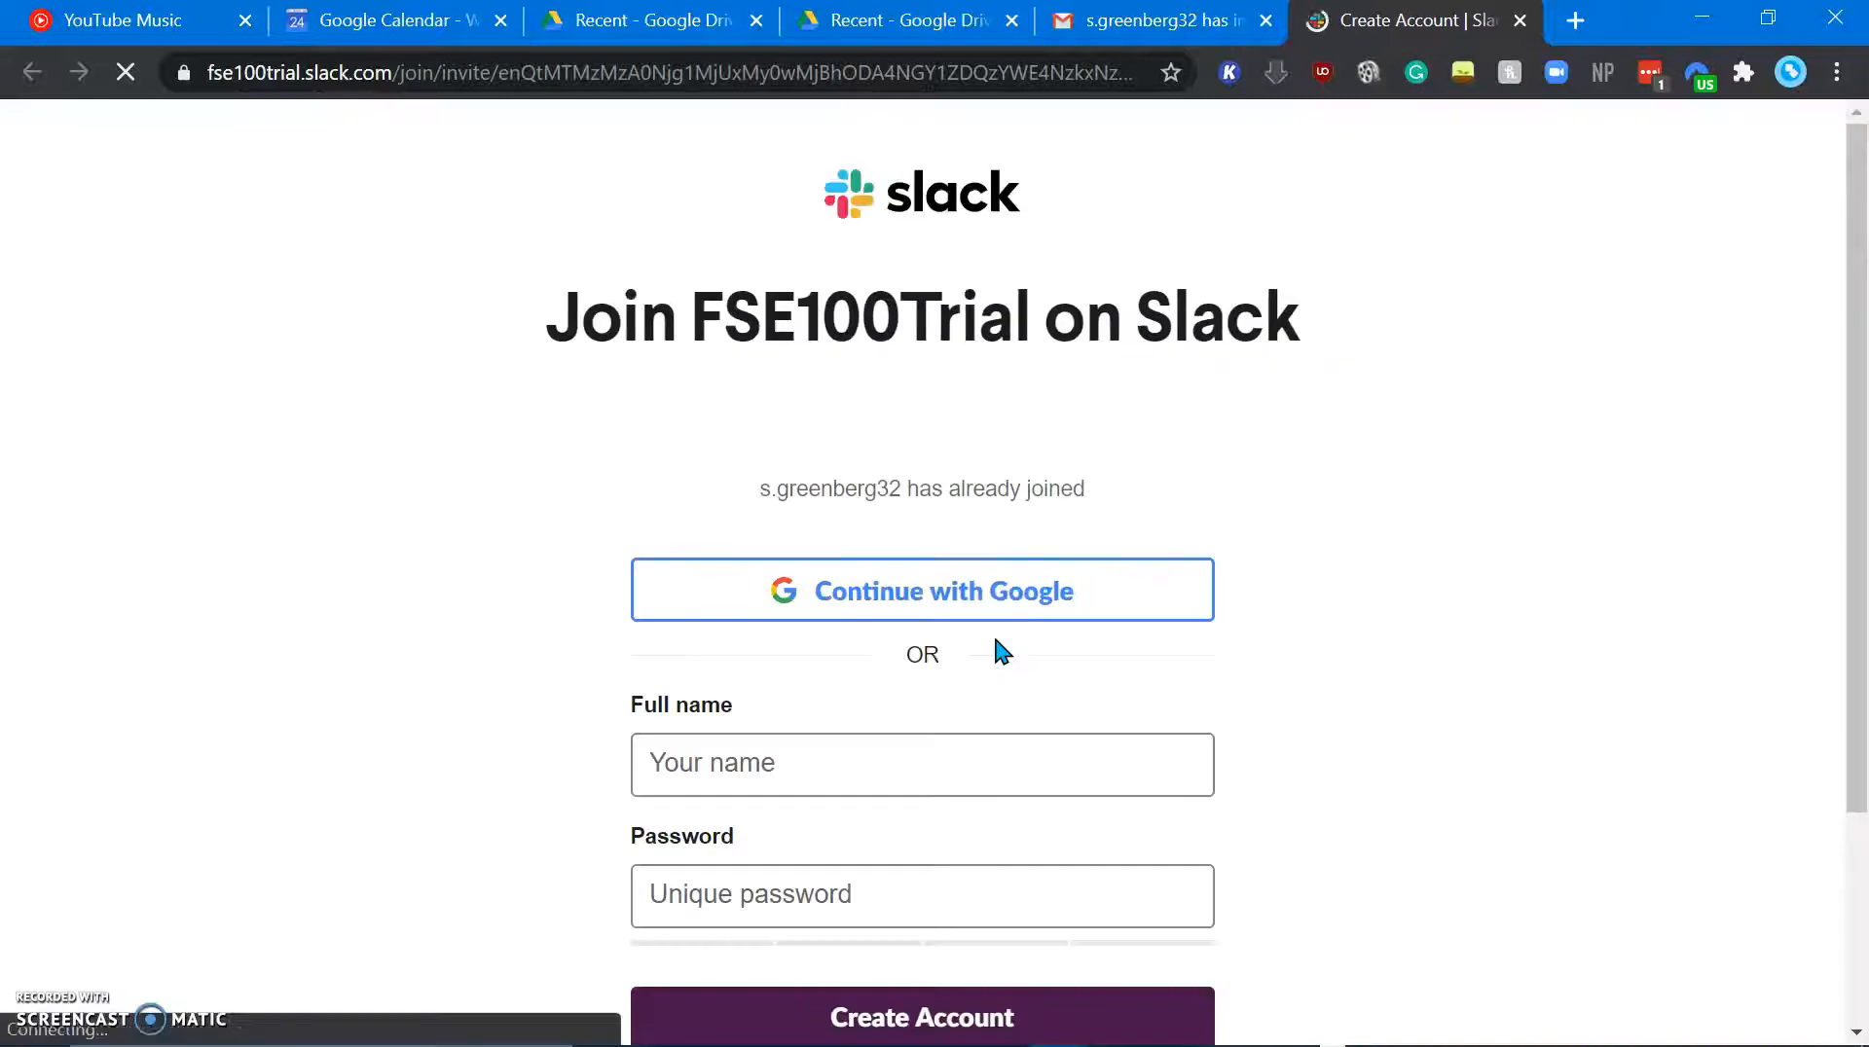
Step: Fill in the new member's full name and password, opt out of Slack emails, and create the account
left_click(915, 776)
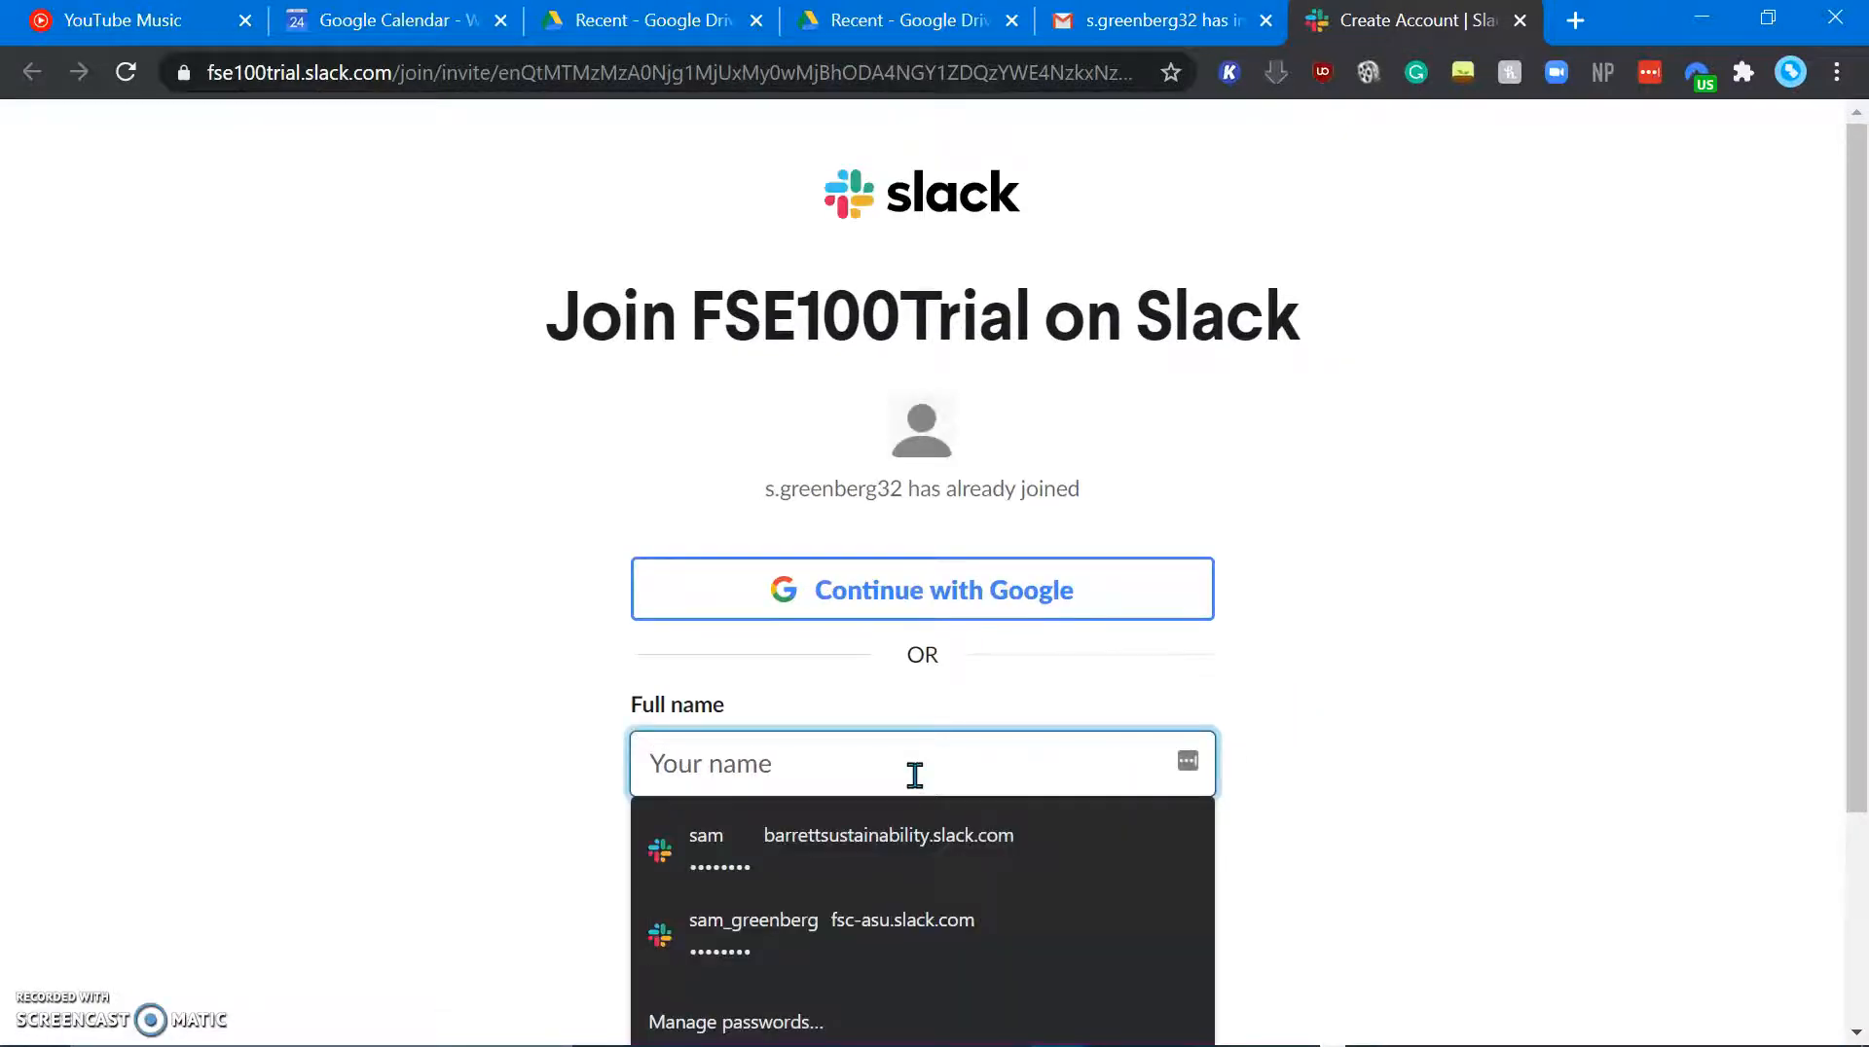
type("Sam2")
key("Tab")
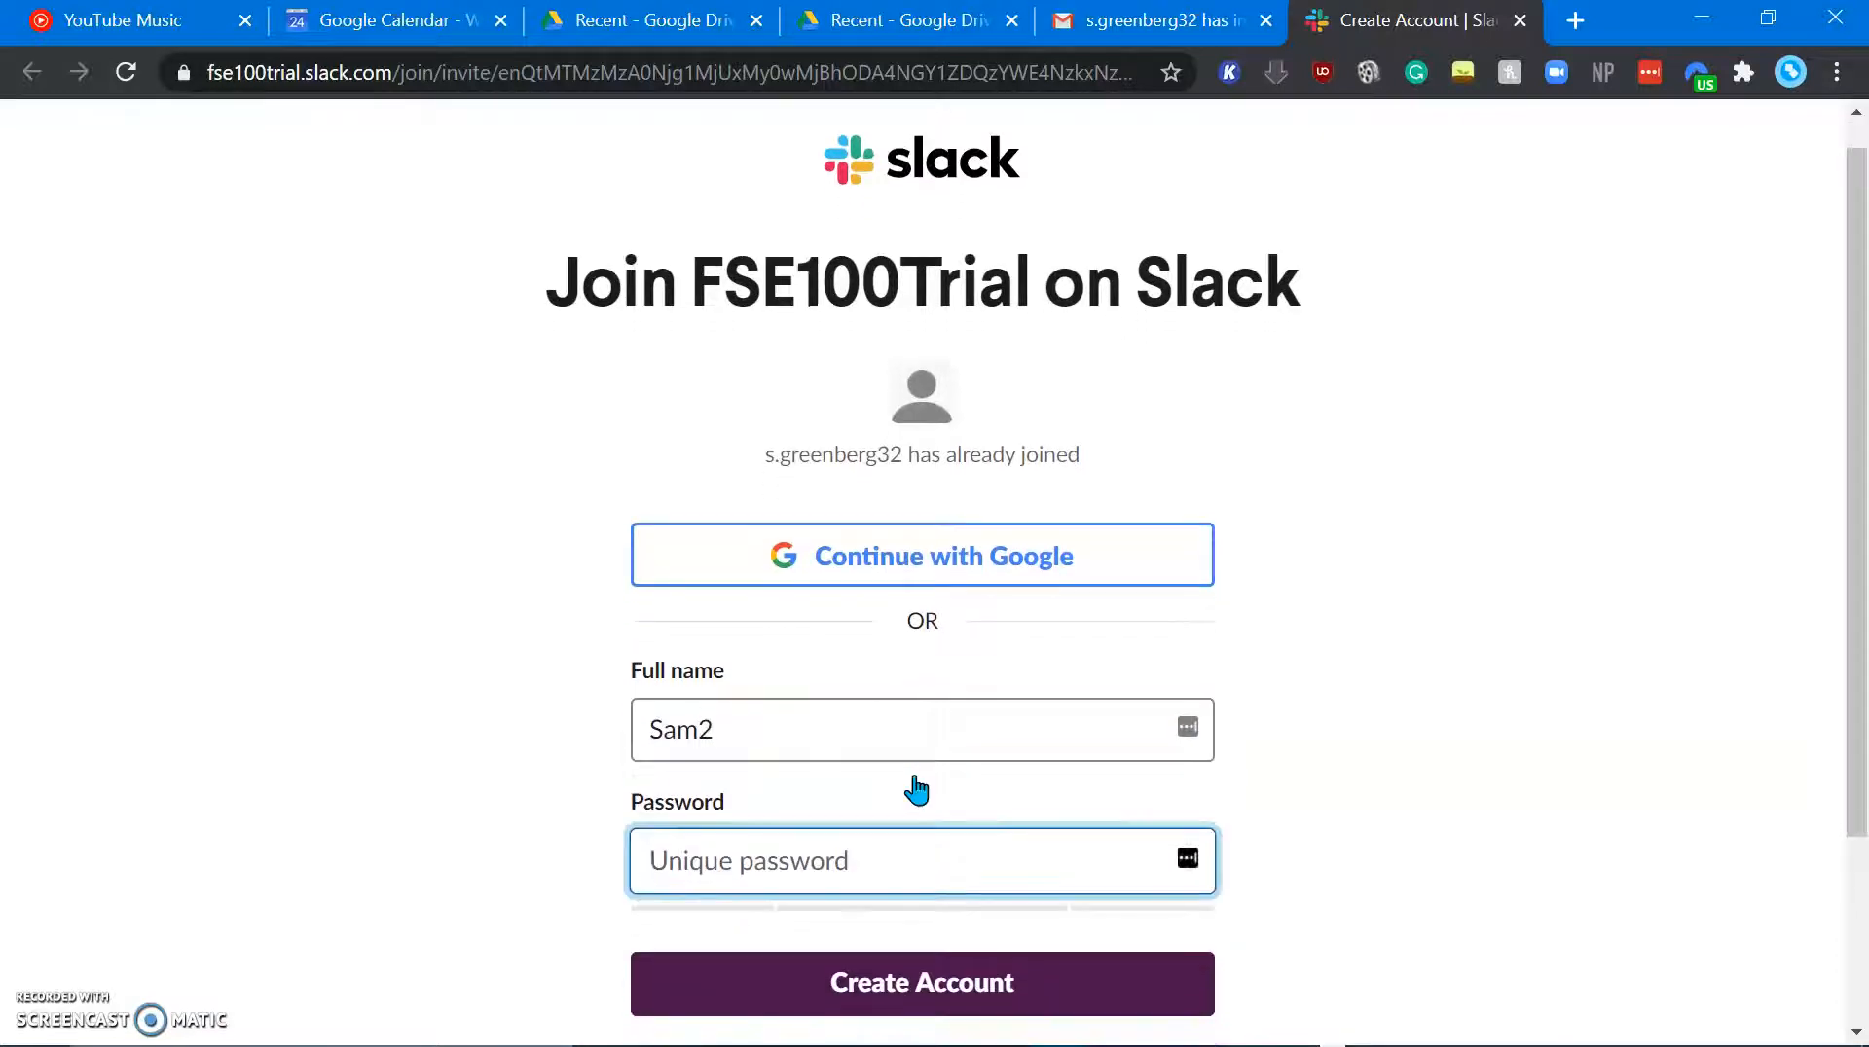
type("••••••")
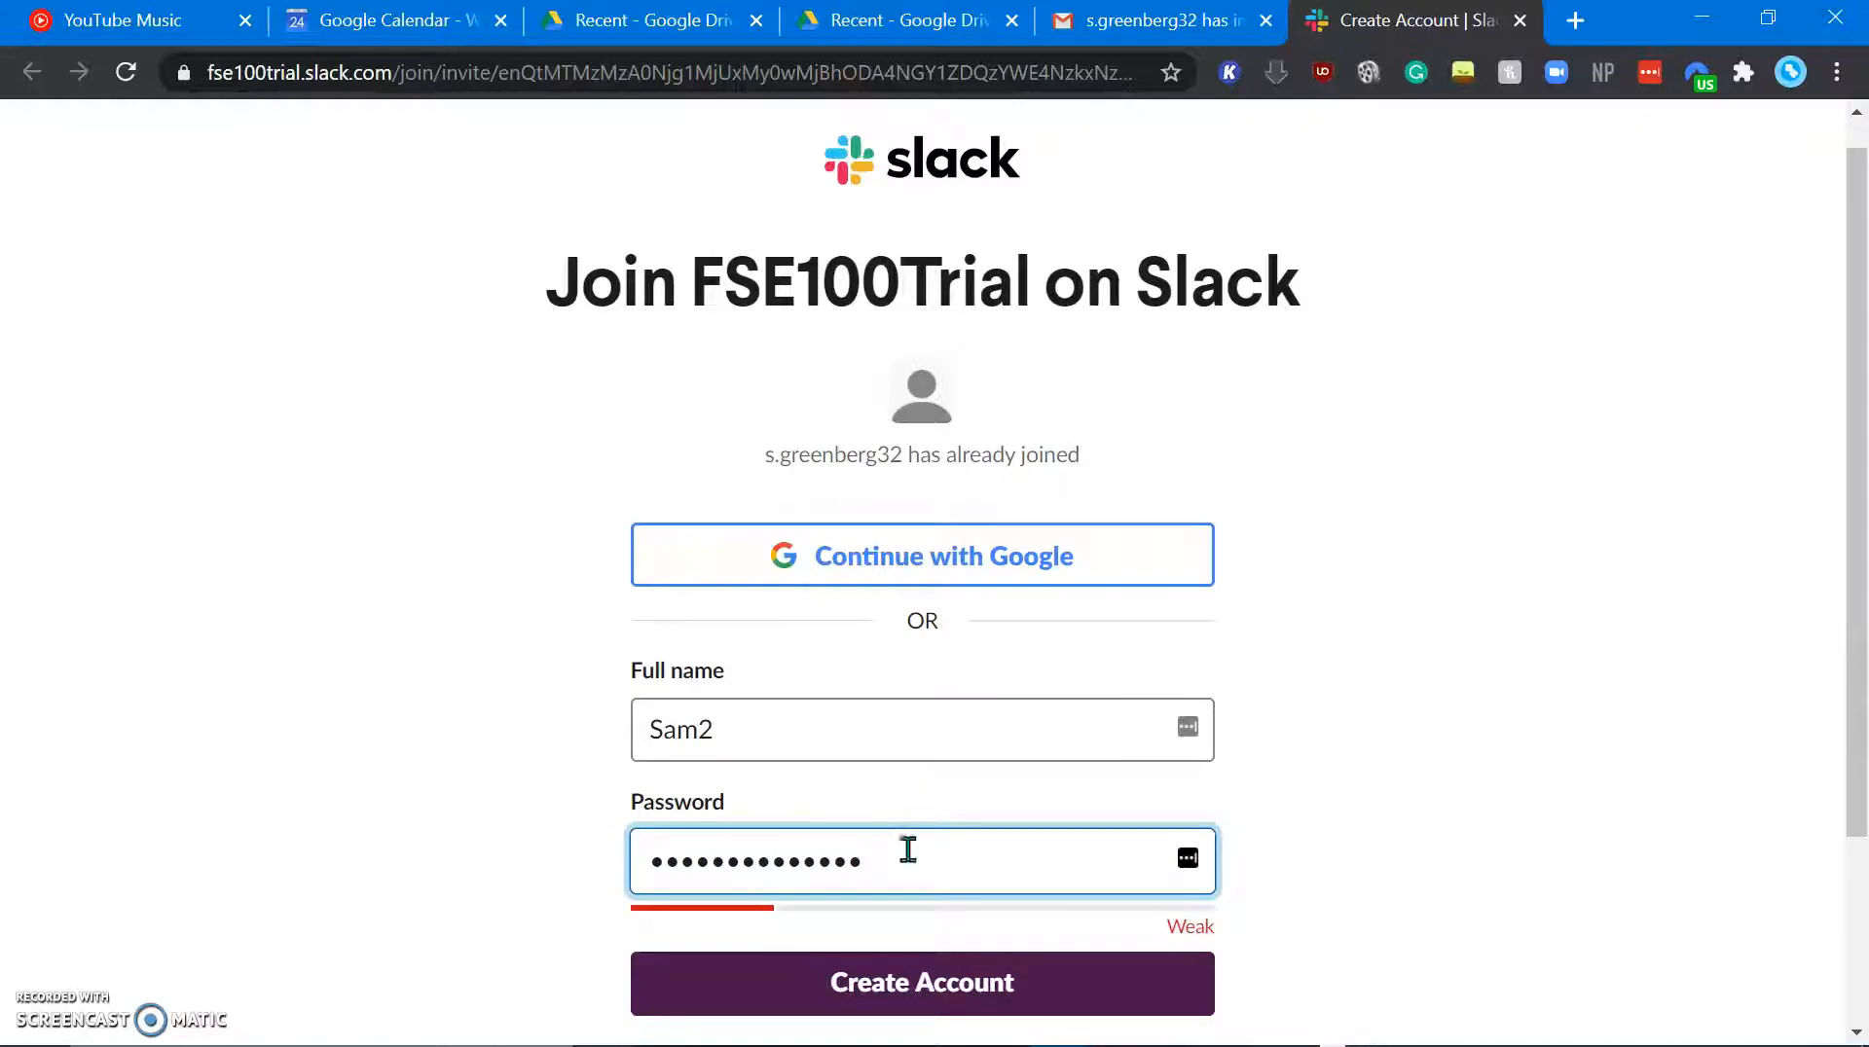
scroll(900, 905, "down", 3)
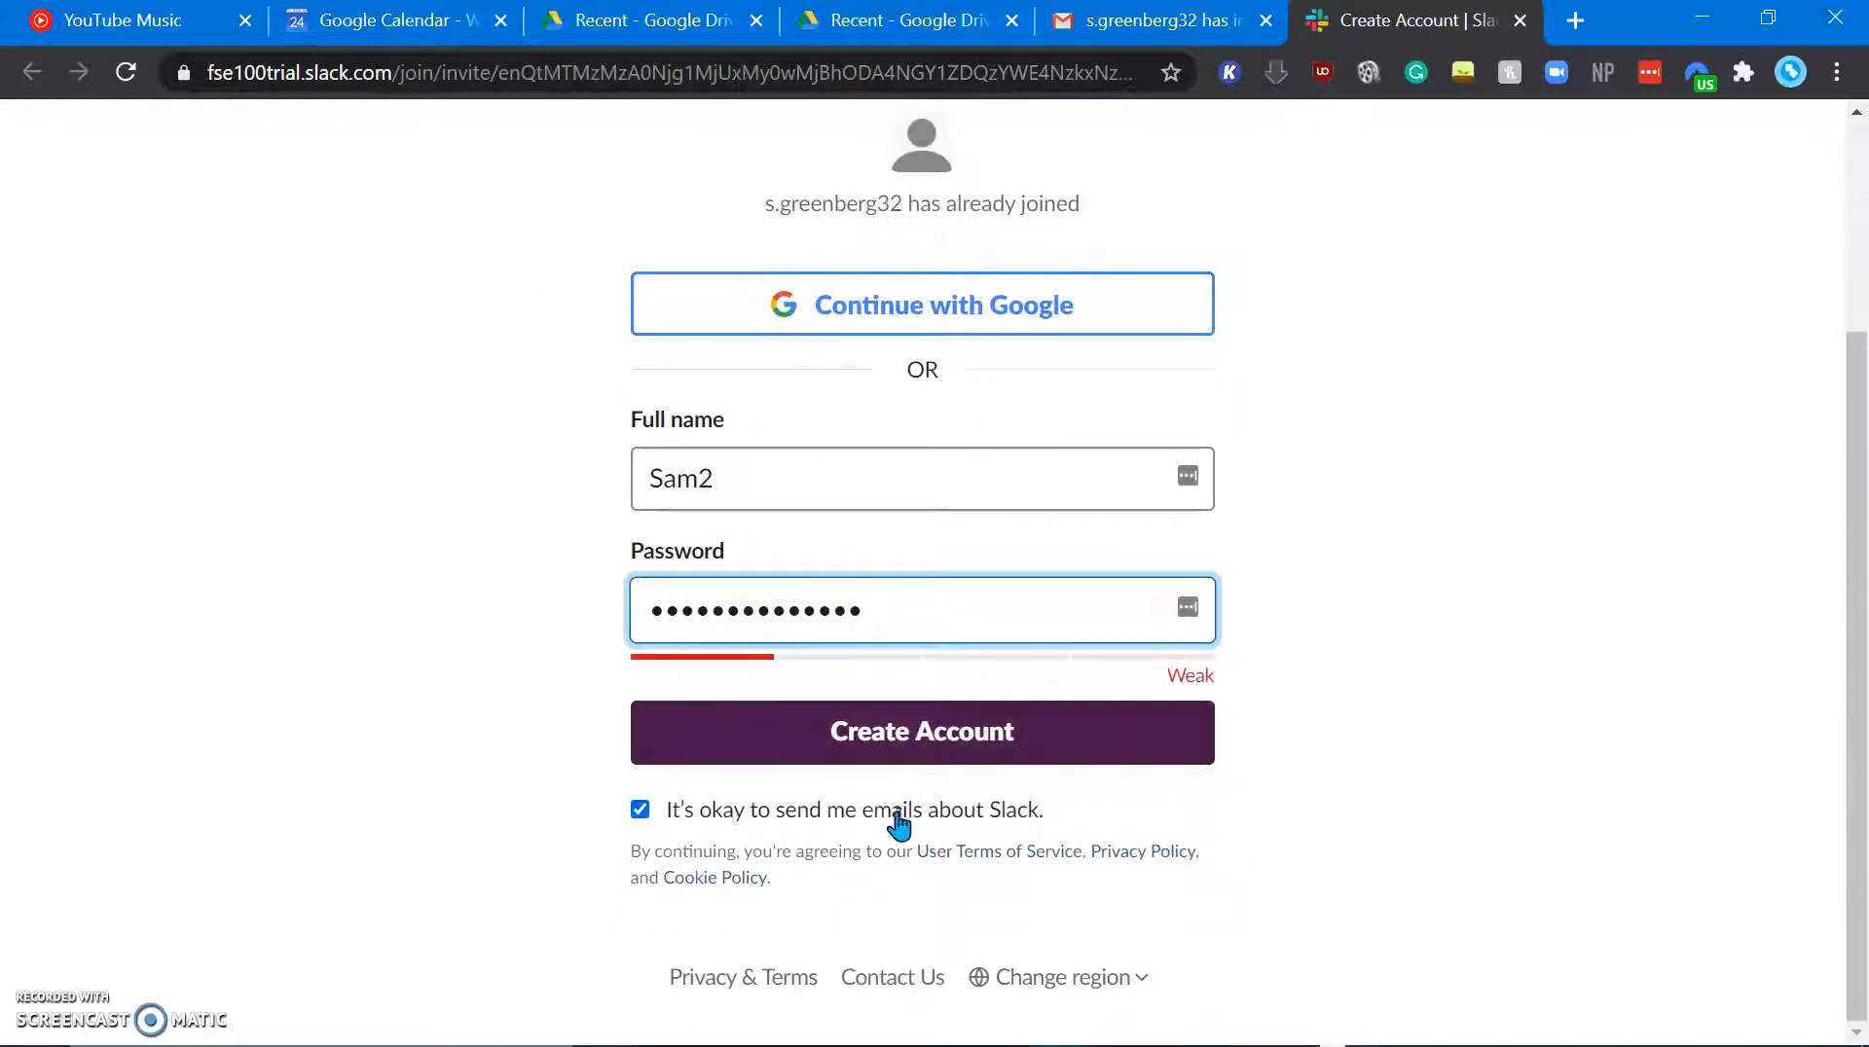
left_click(896, 814)
left_click(897, 765)
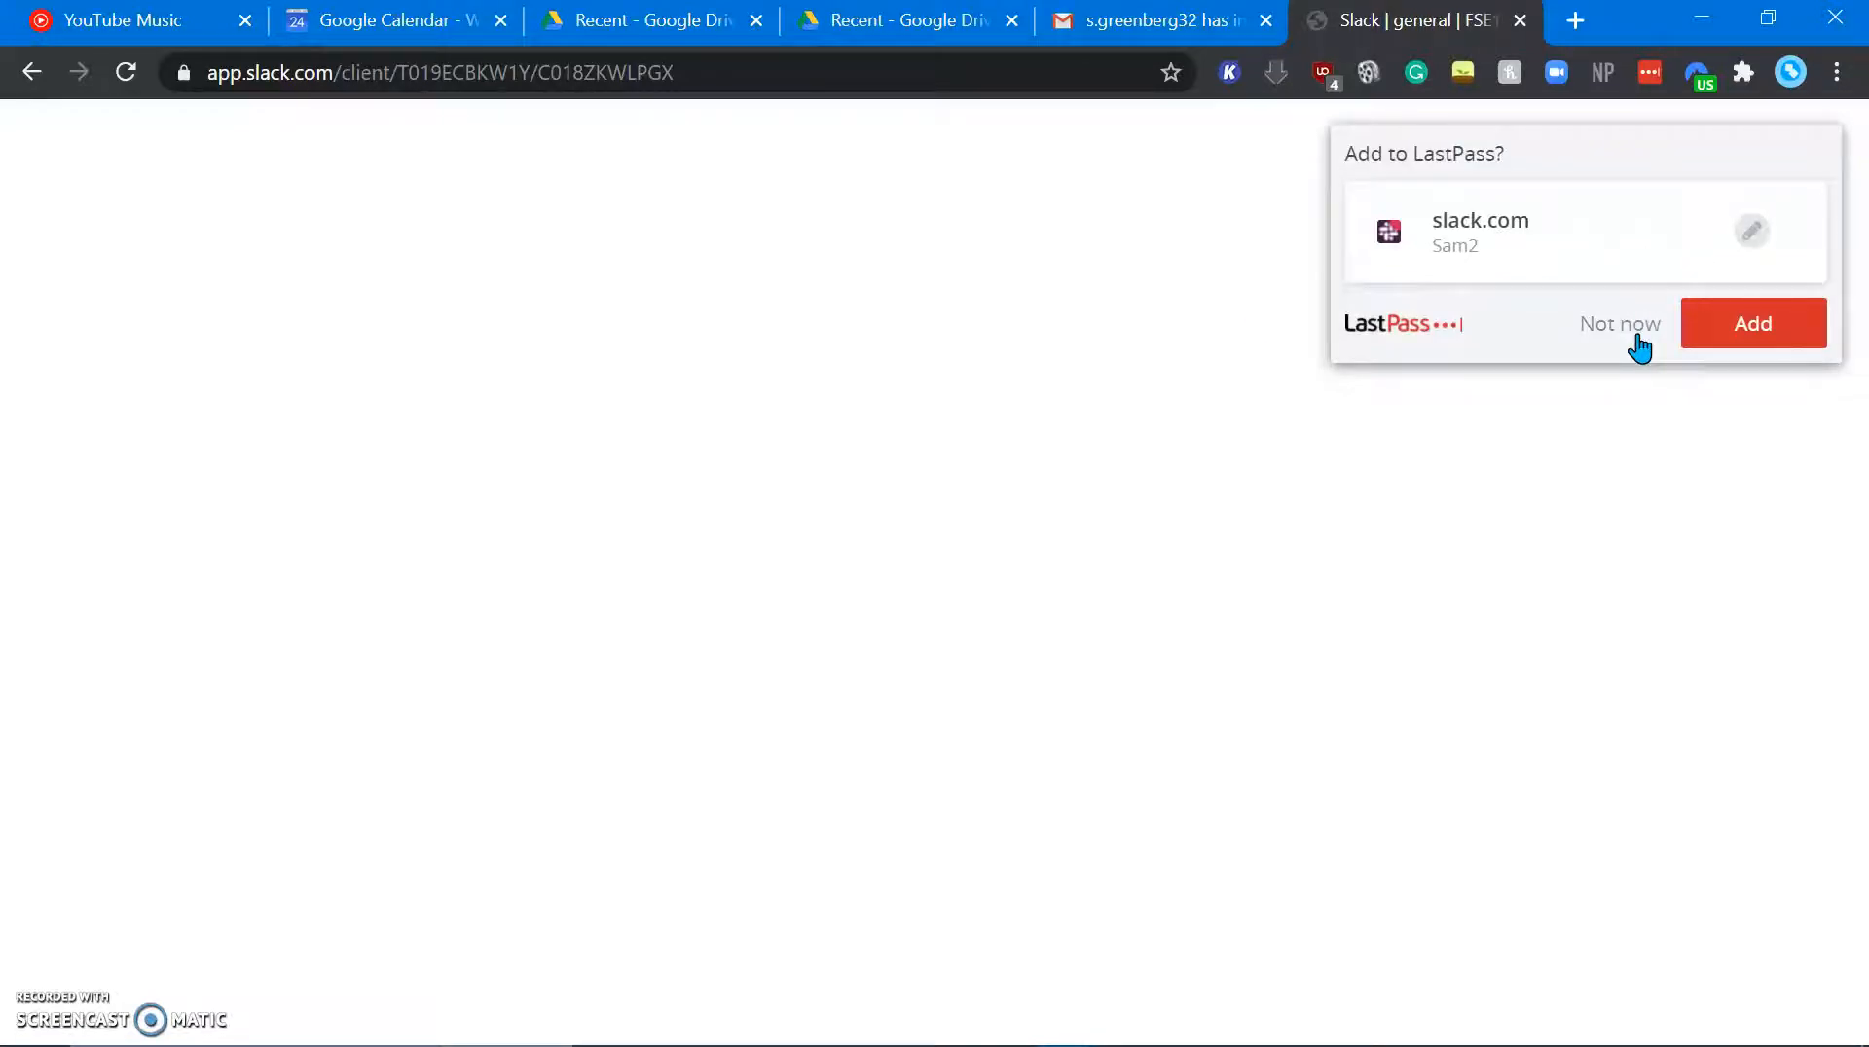
Step: Decline the LastPass password-save offer and scroll through the #general message history
left_click(1638, 340)
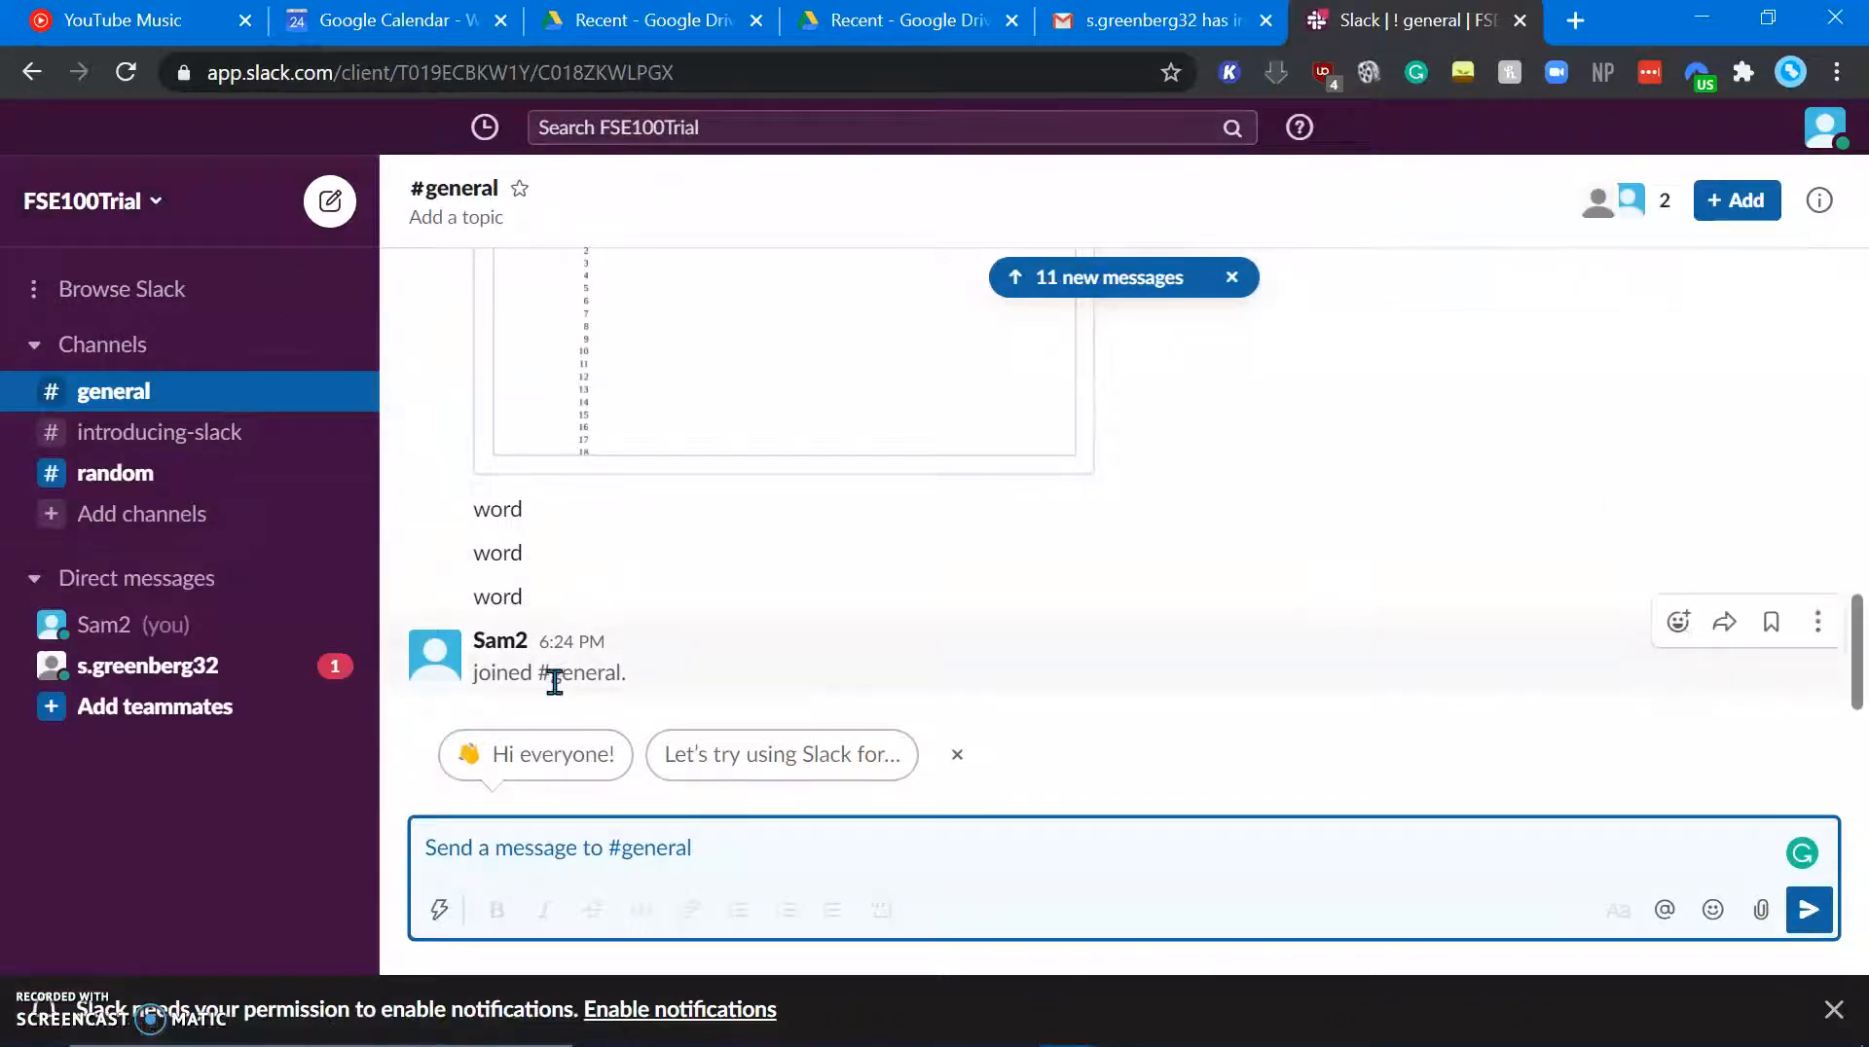
scroll(555, 682, "up", 15)
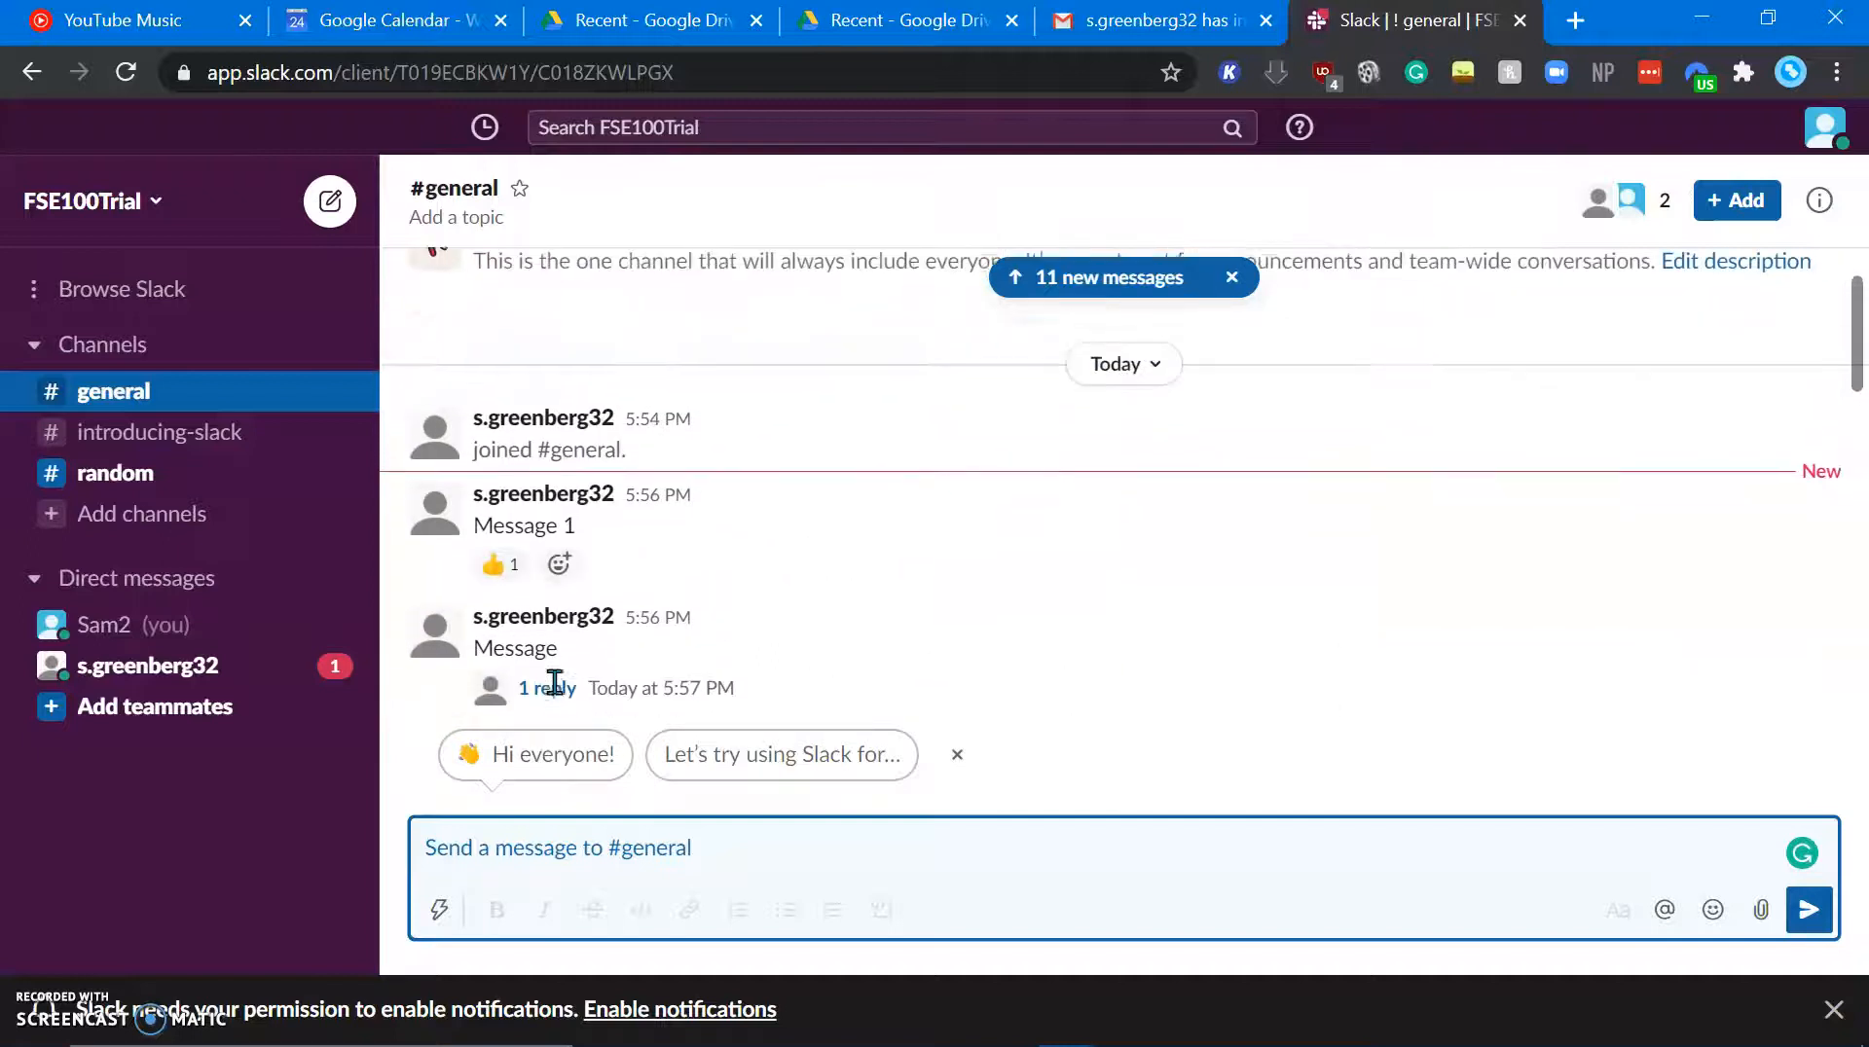
scroll(555, 672, "up", 1)
scroll(1010, 450, "down", 5)
scroll(1013, 458, "down", 3)
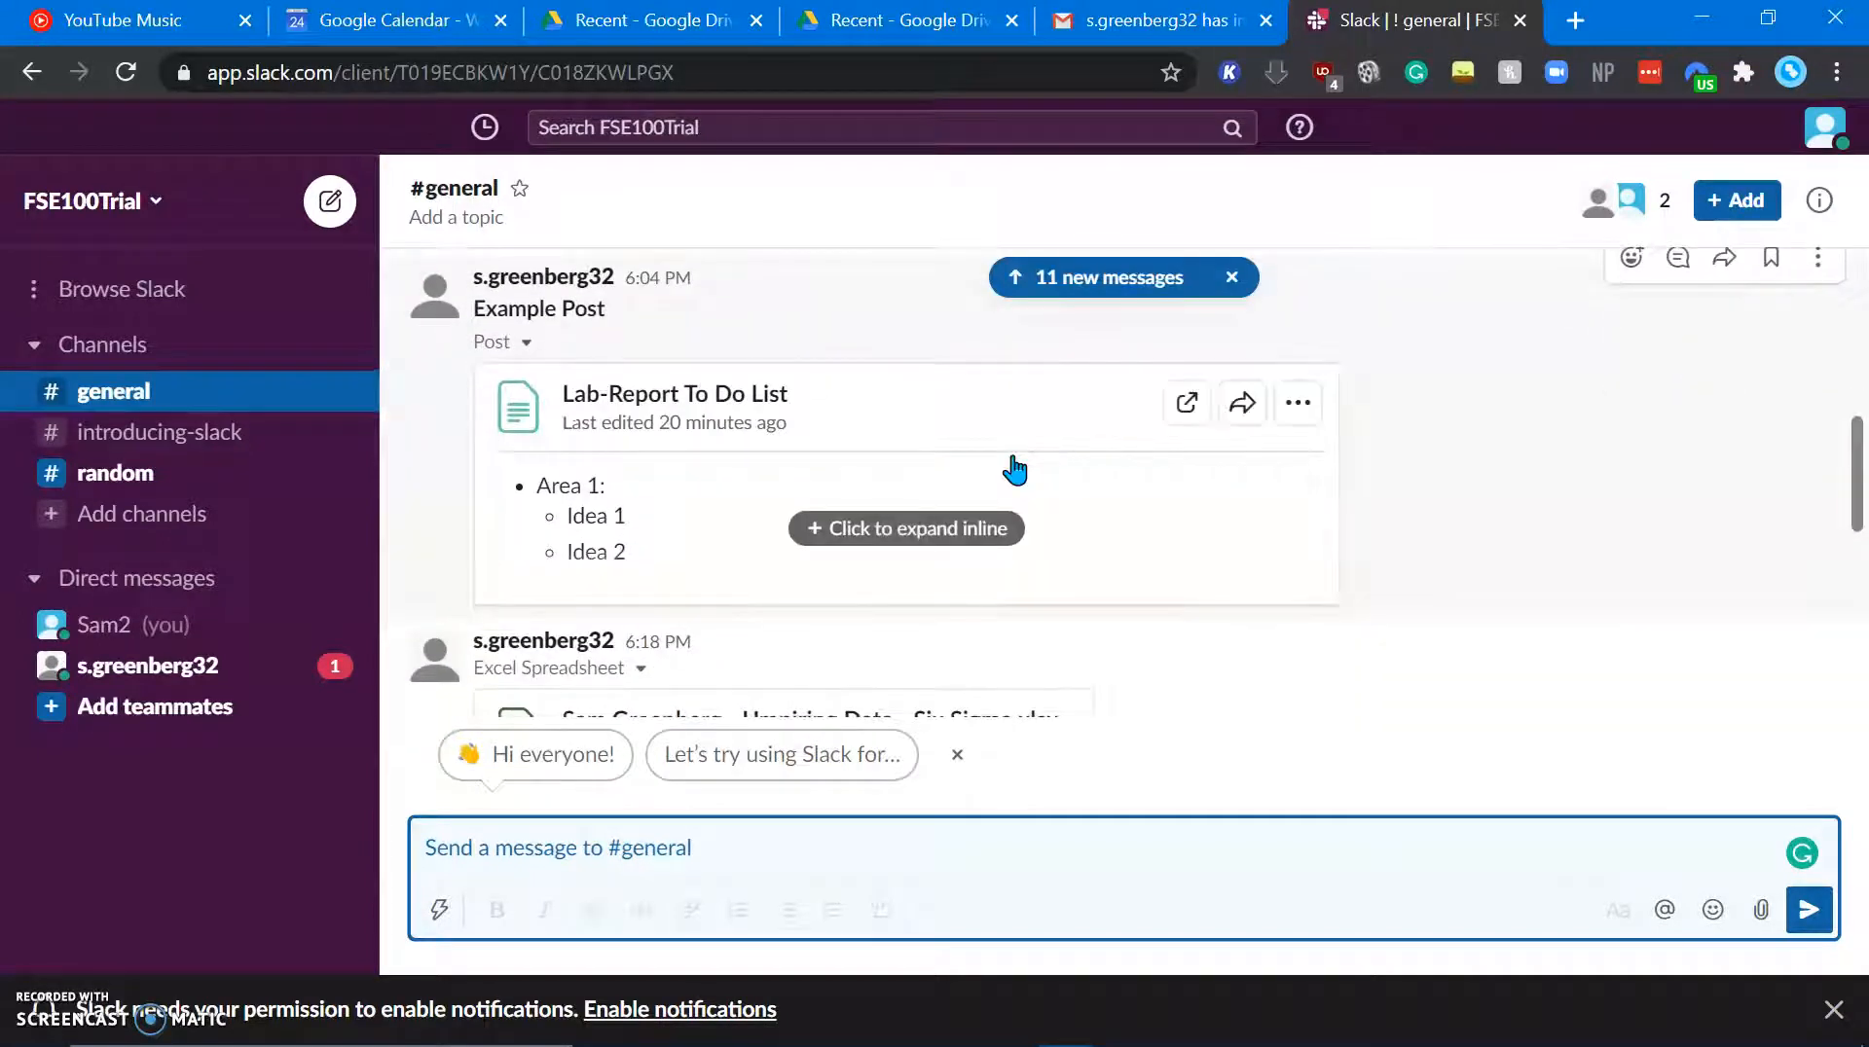
scroll(1012, 470, "up", 4)
scroll(1012, 457, "up", 5)
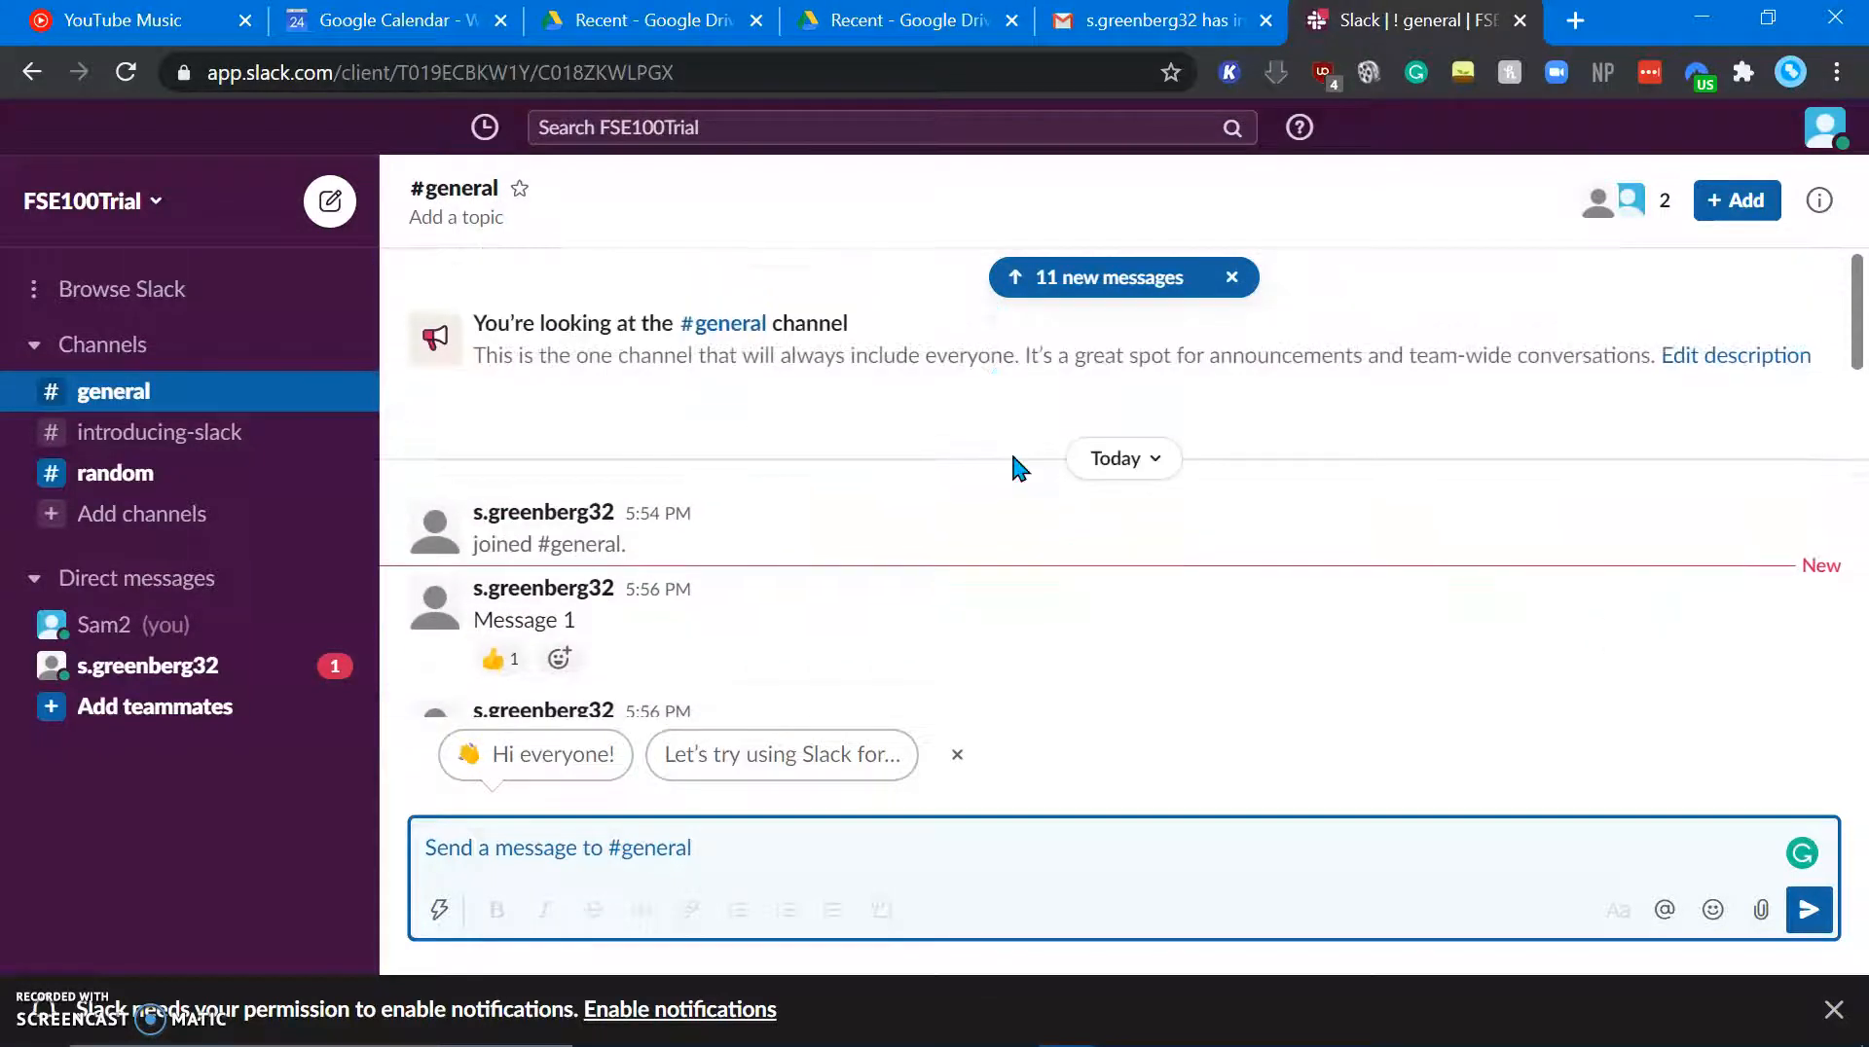
Step: Reply 'I did' in the unread direct message, then open your self-conversation in the other account's window
left_click(185, 664)
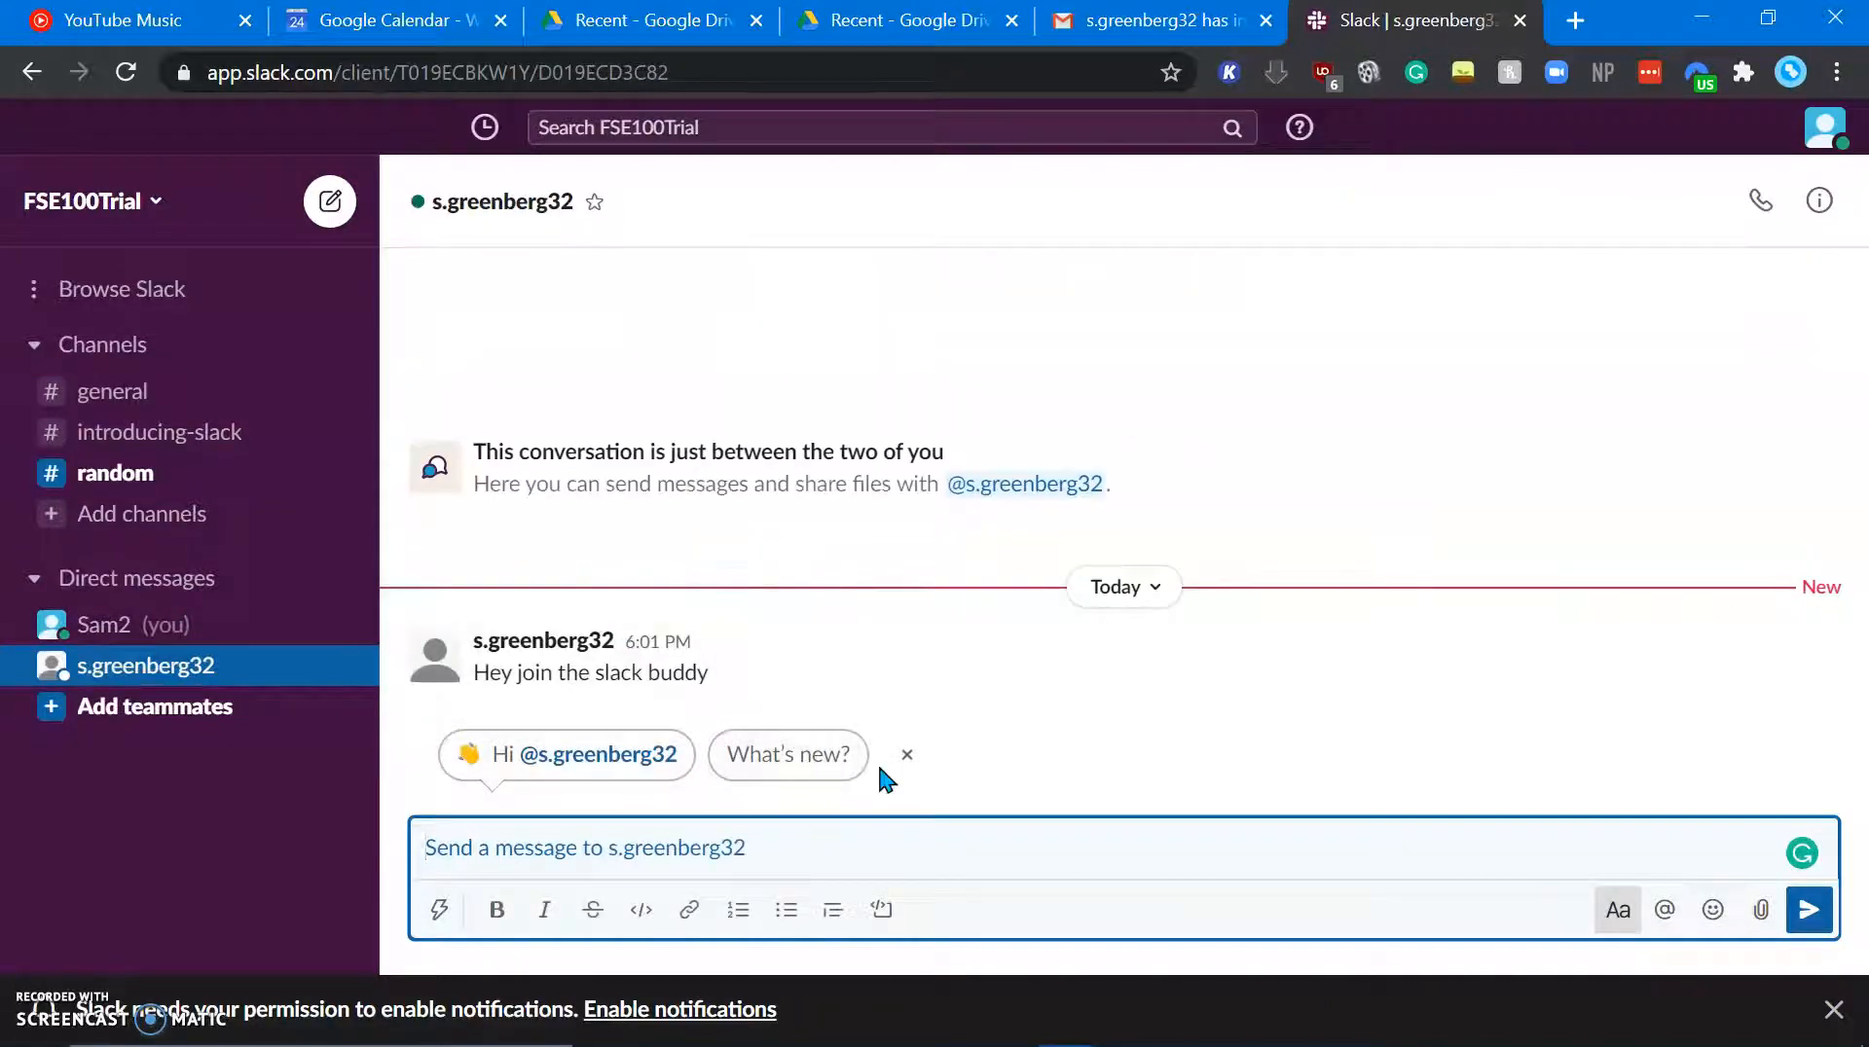
type("I did join Slack")
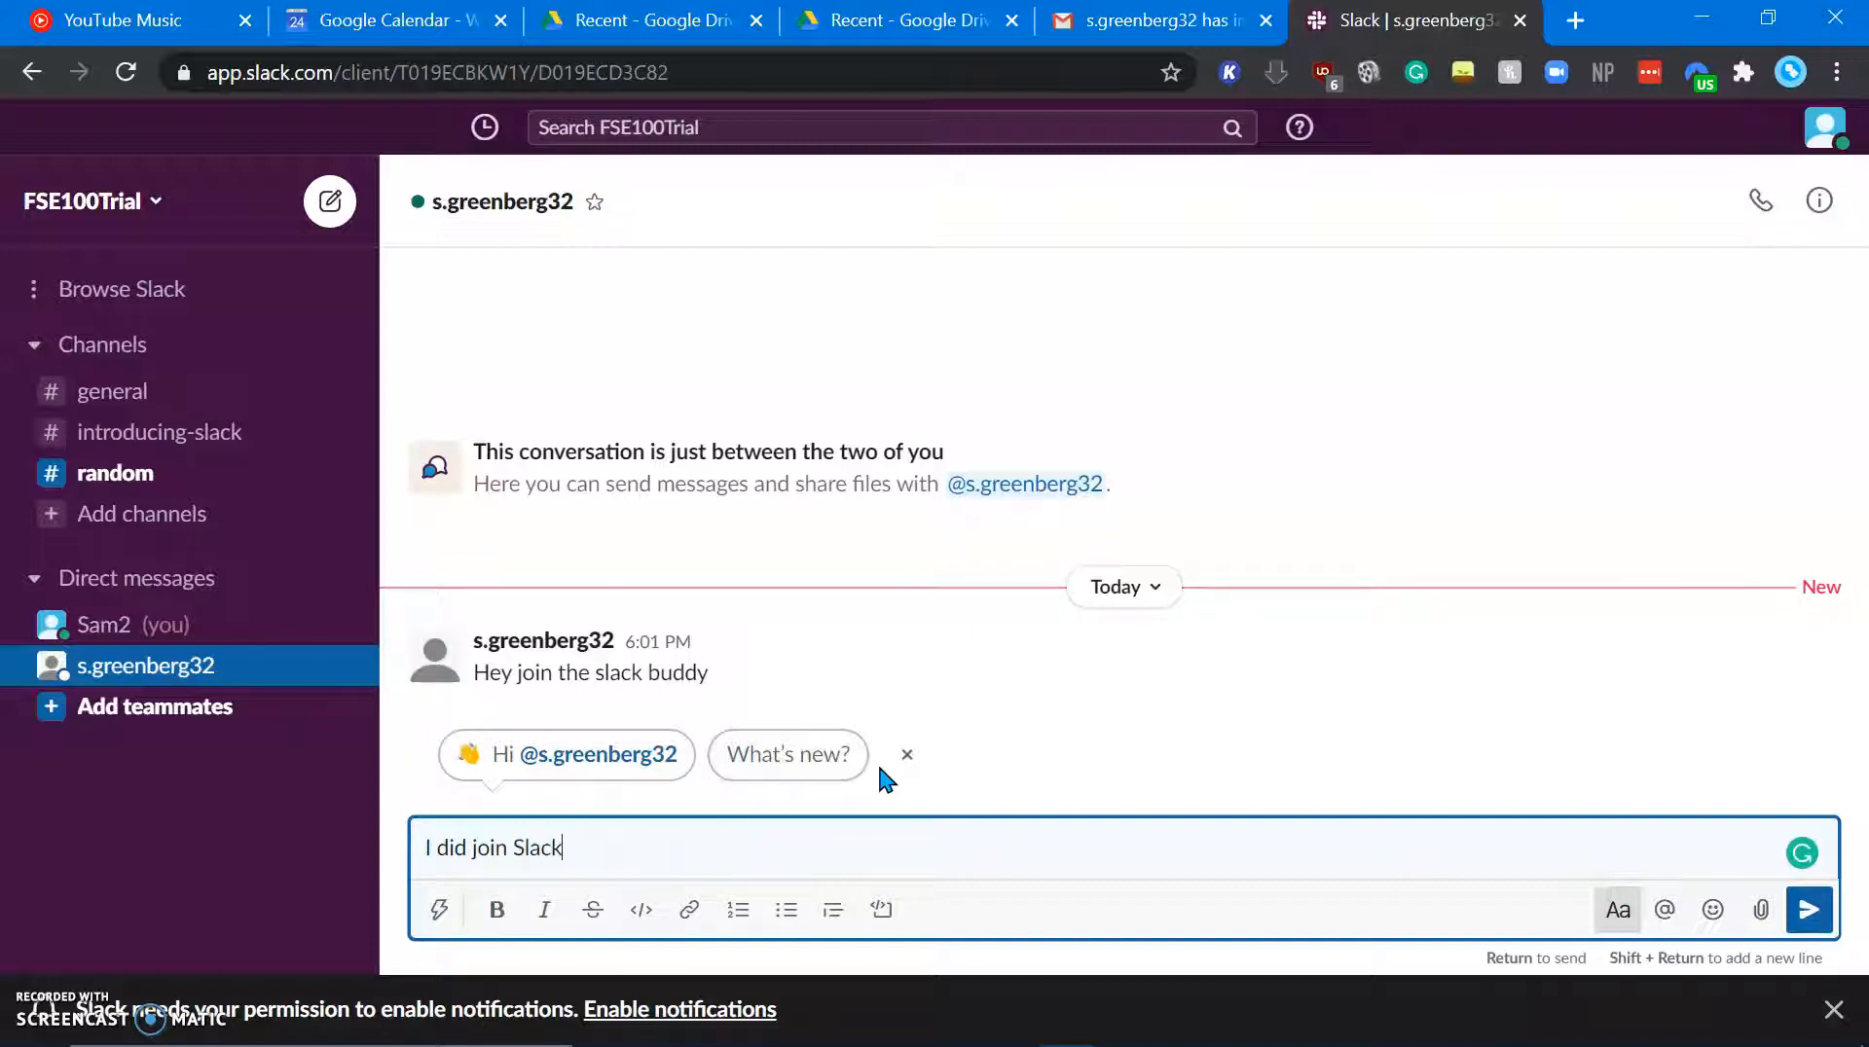
key("Return")
key("alt+Tab")
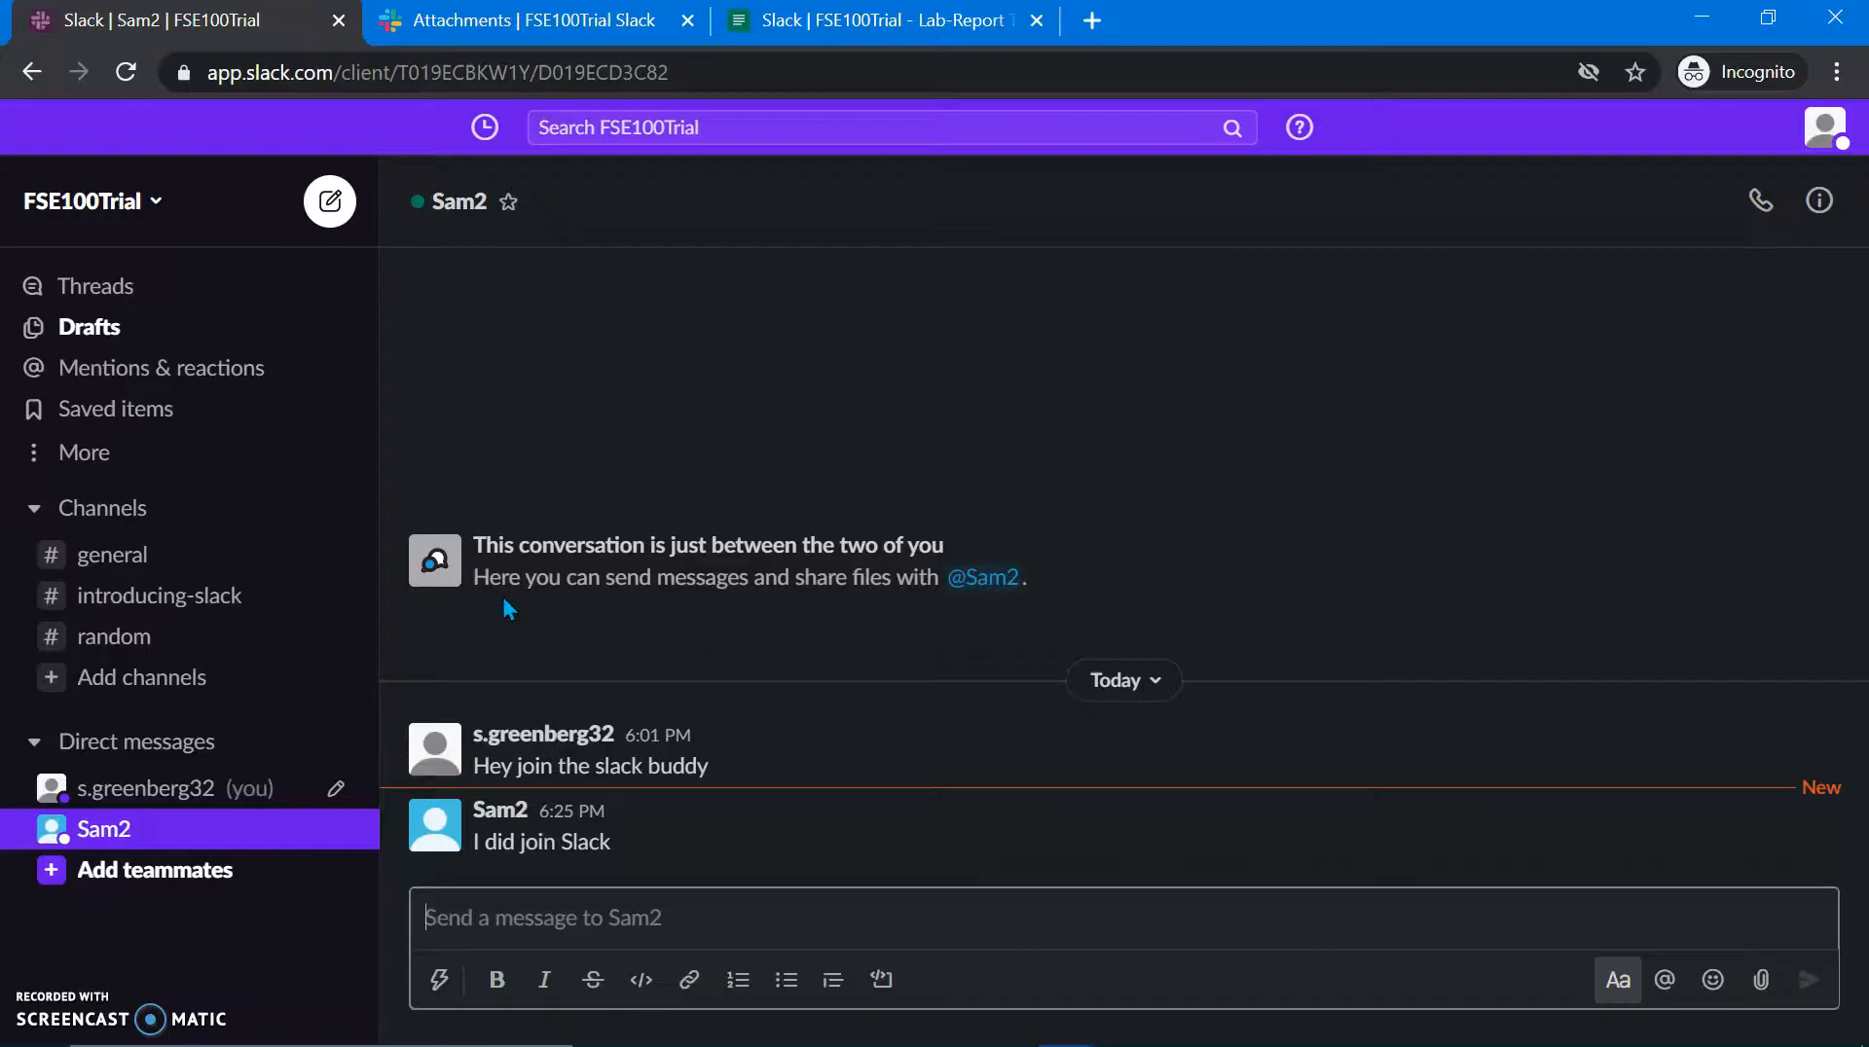
left_click(175, 793)
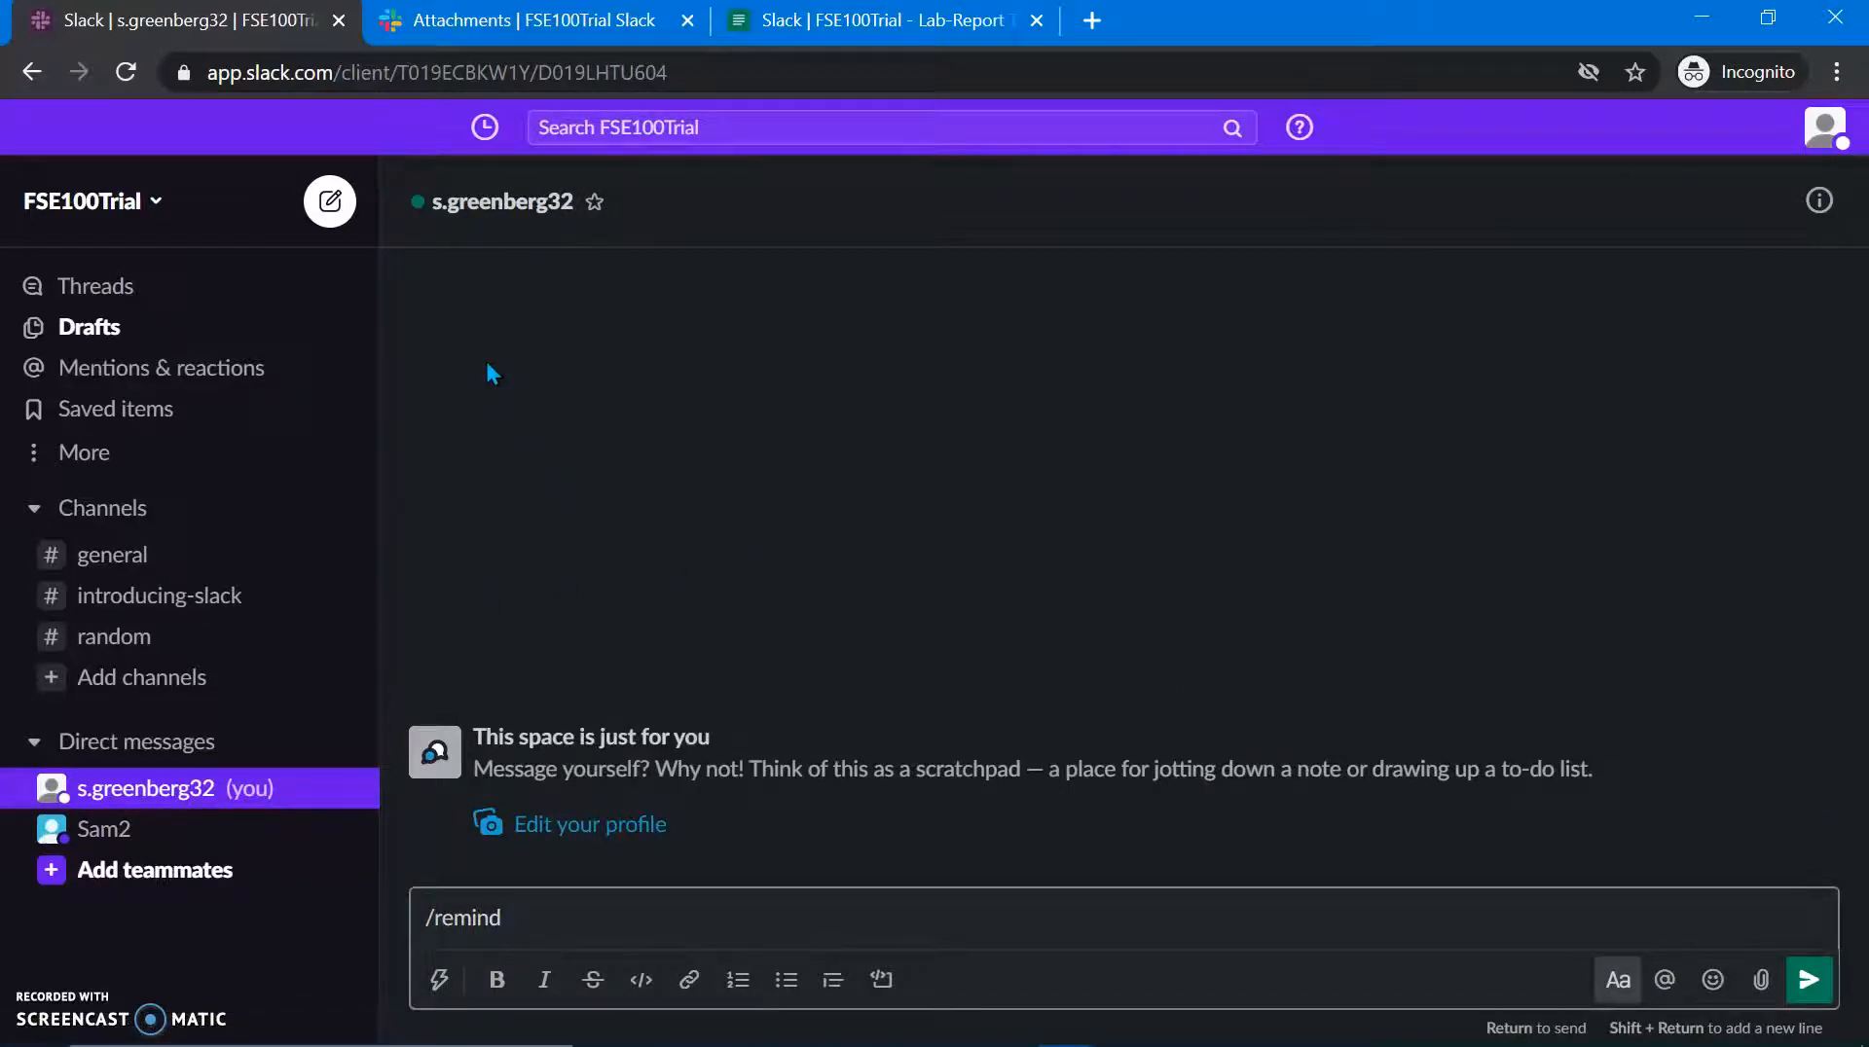
Step: Search Google for 'slack desktop' and download the 32-bit Slack for Windows installer
key("ctrl+t")
type("slack de")
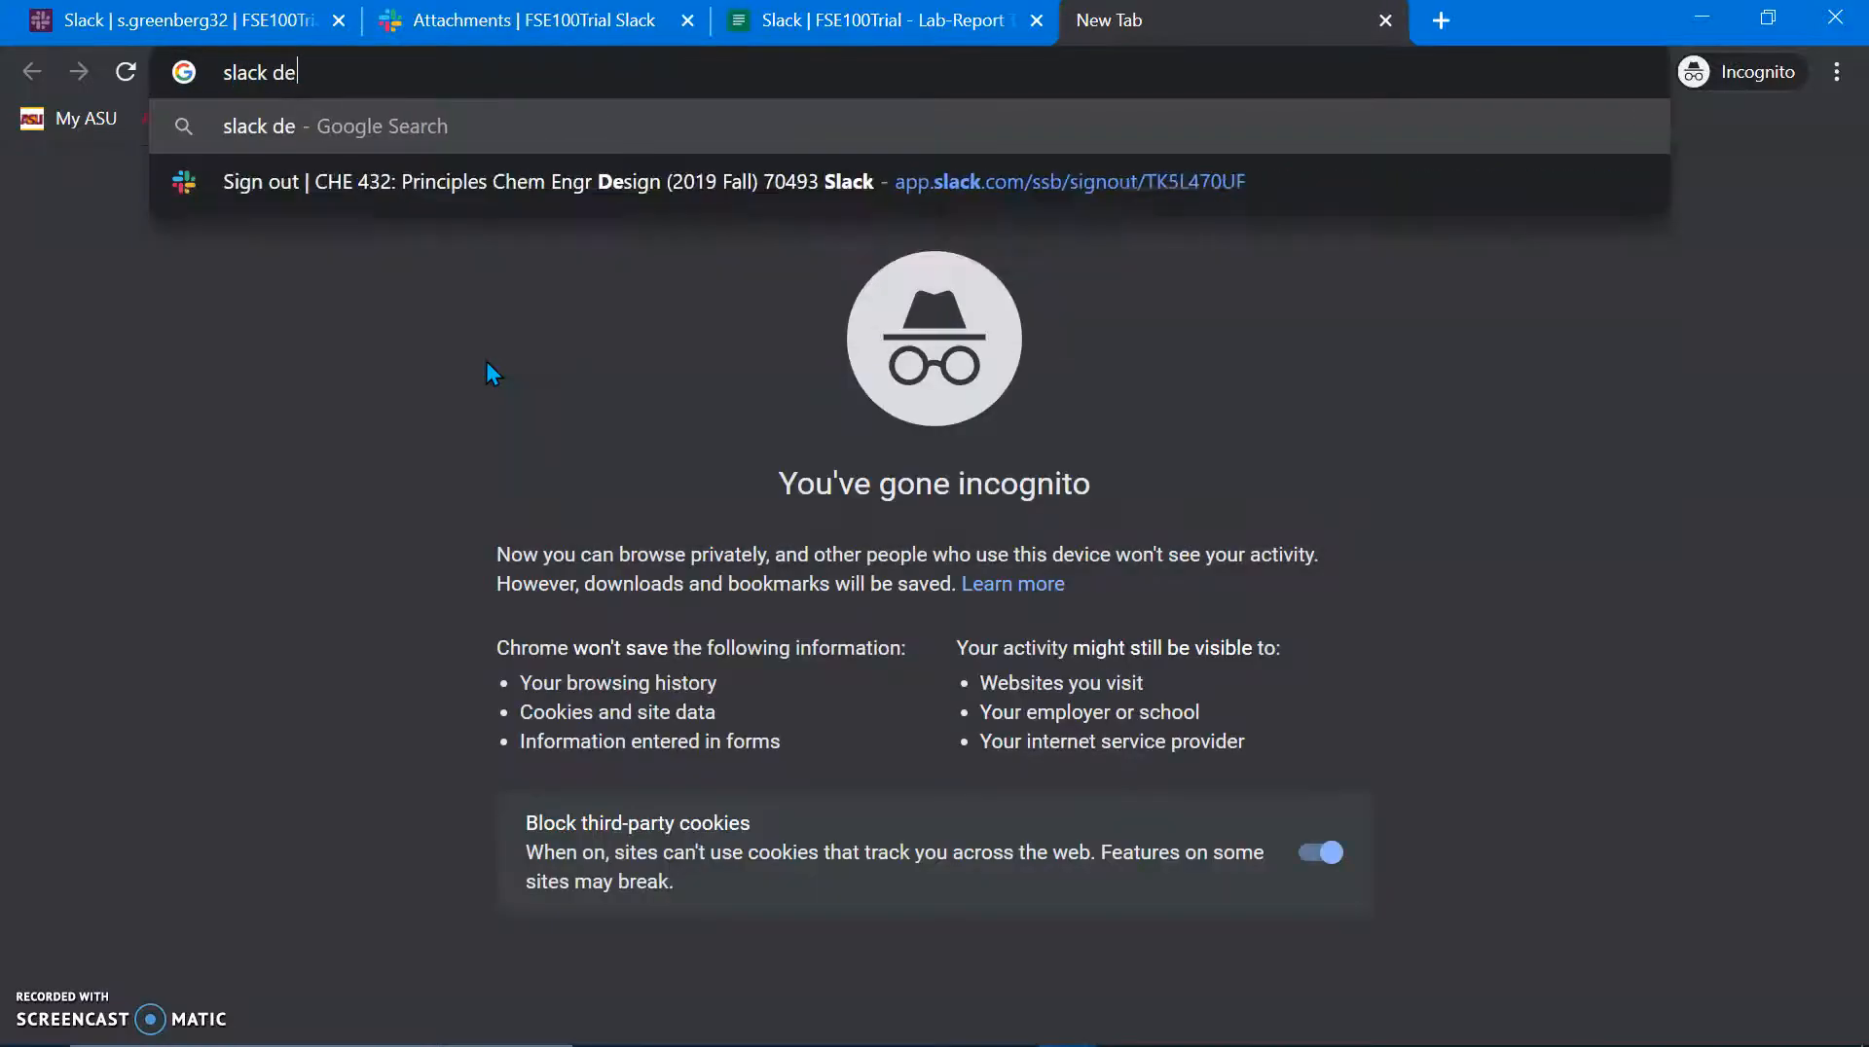
type("sktop")
key("Return")
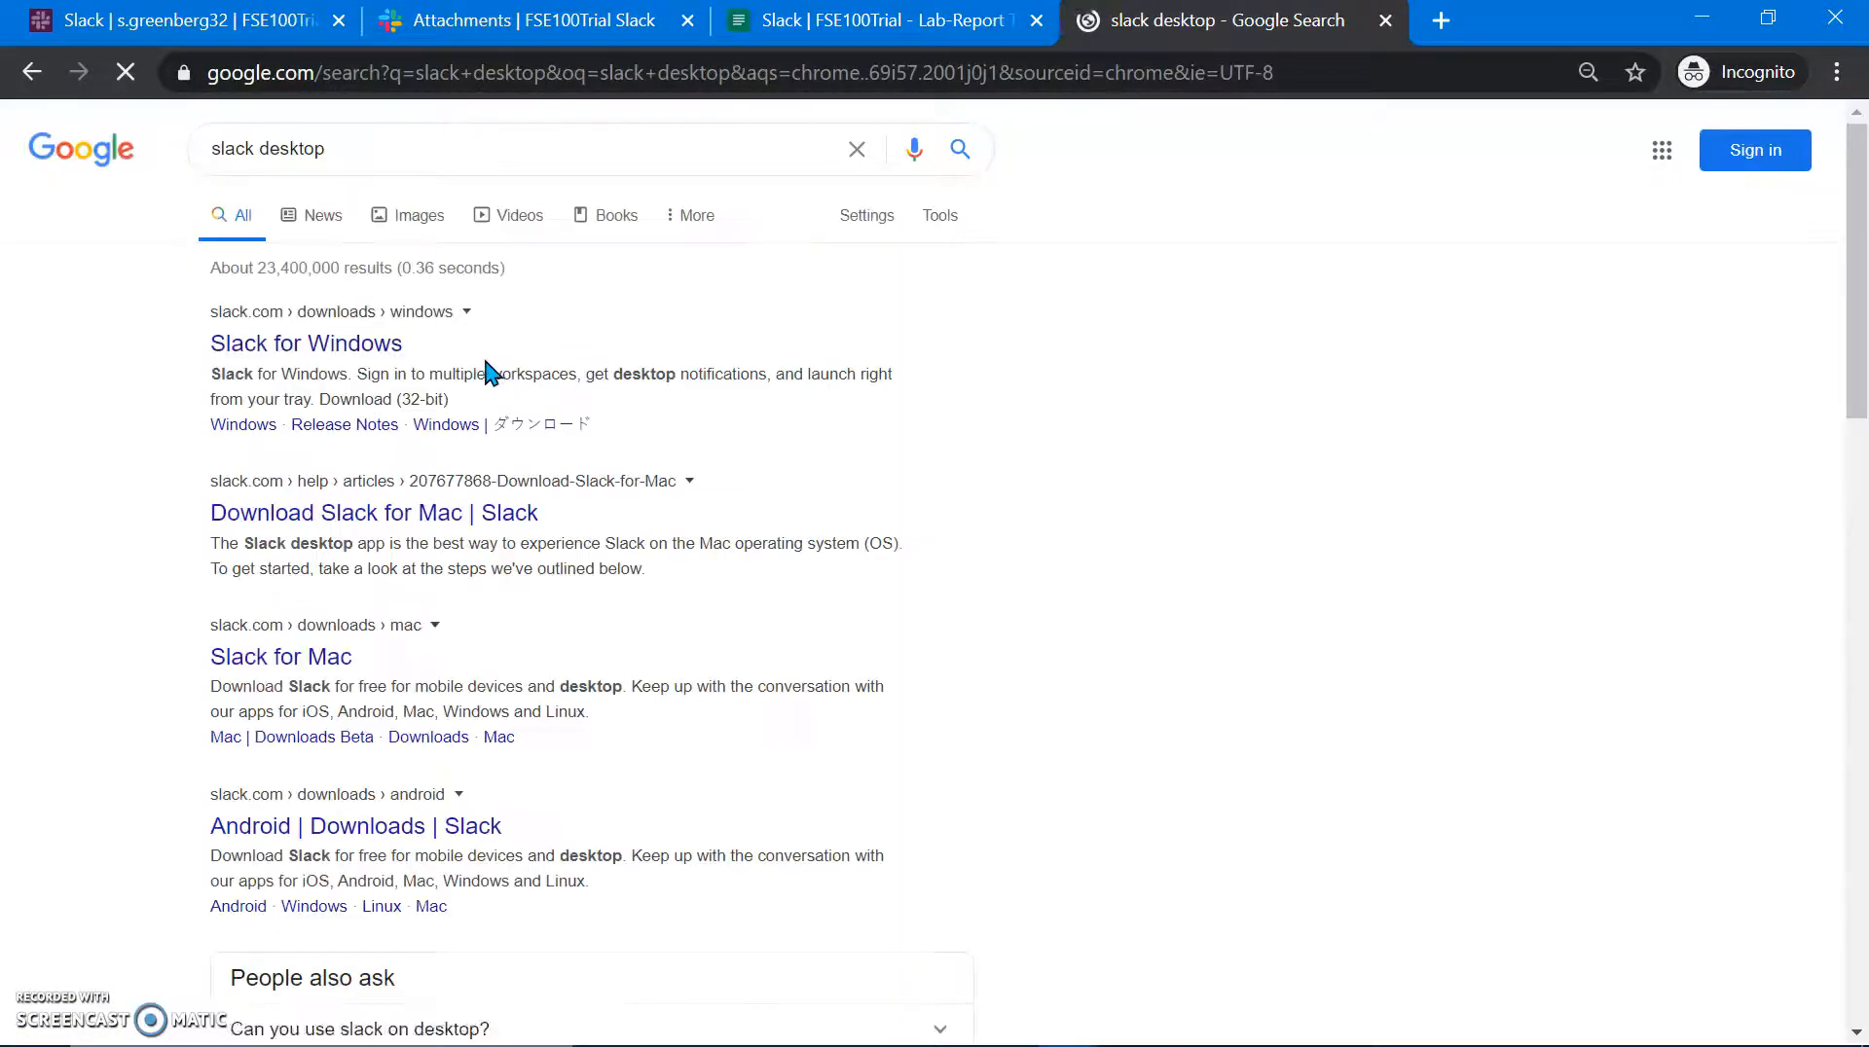
left_click(390, 343)
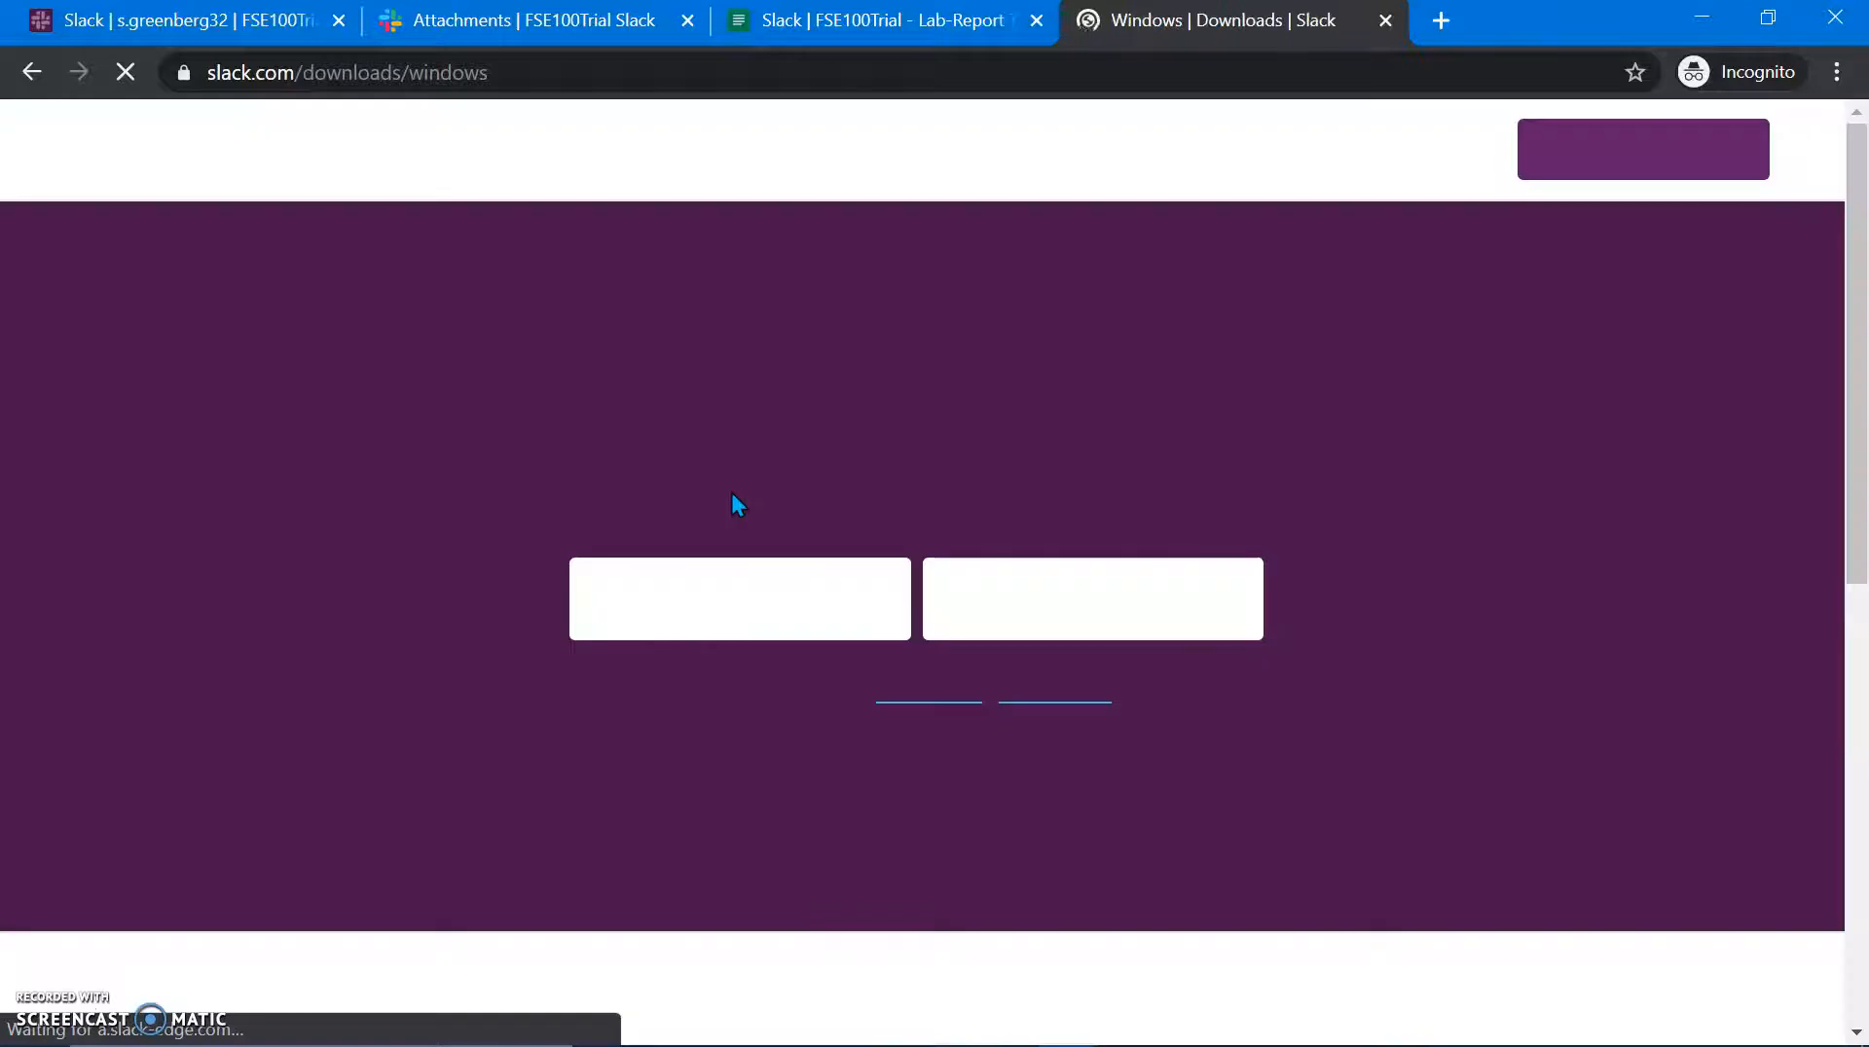
left_click(1061, 628)
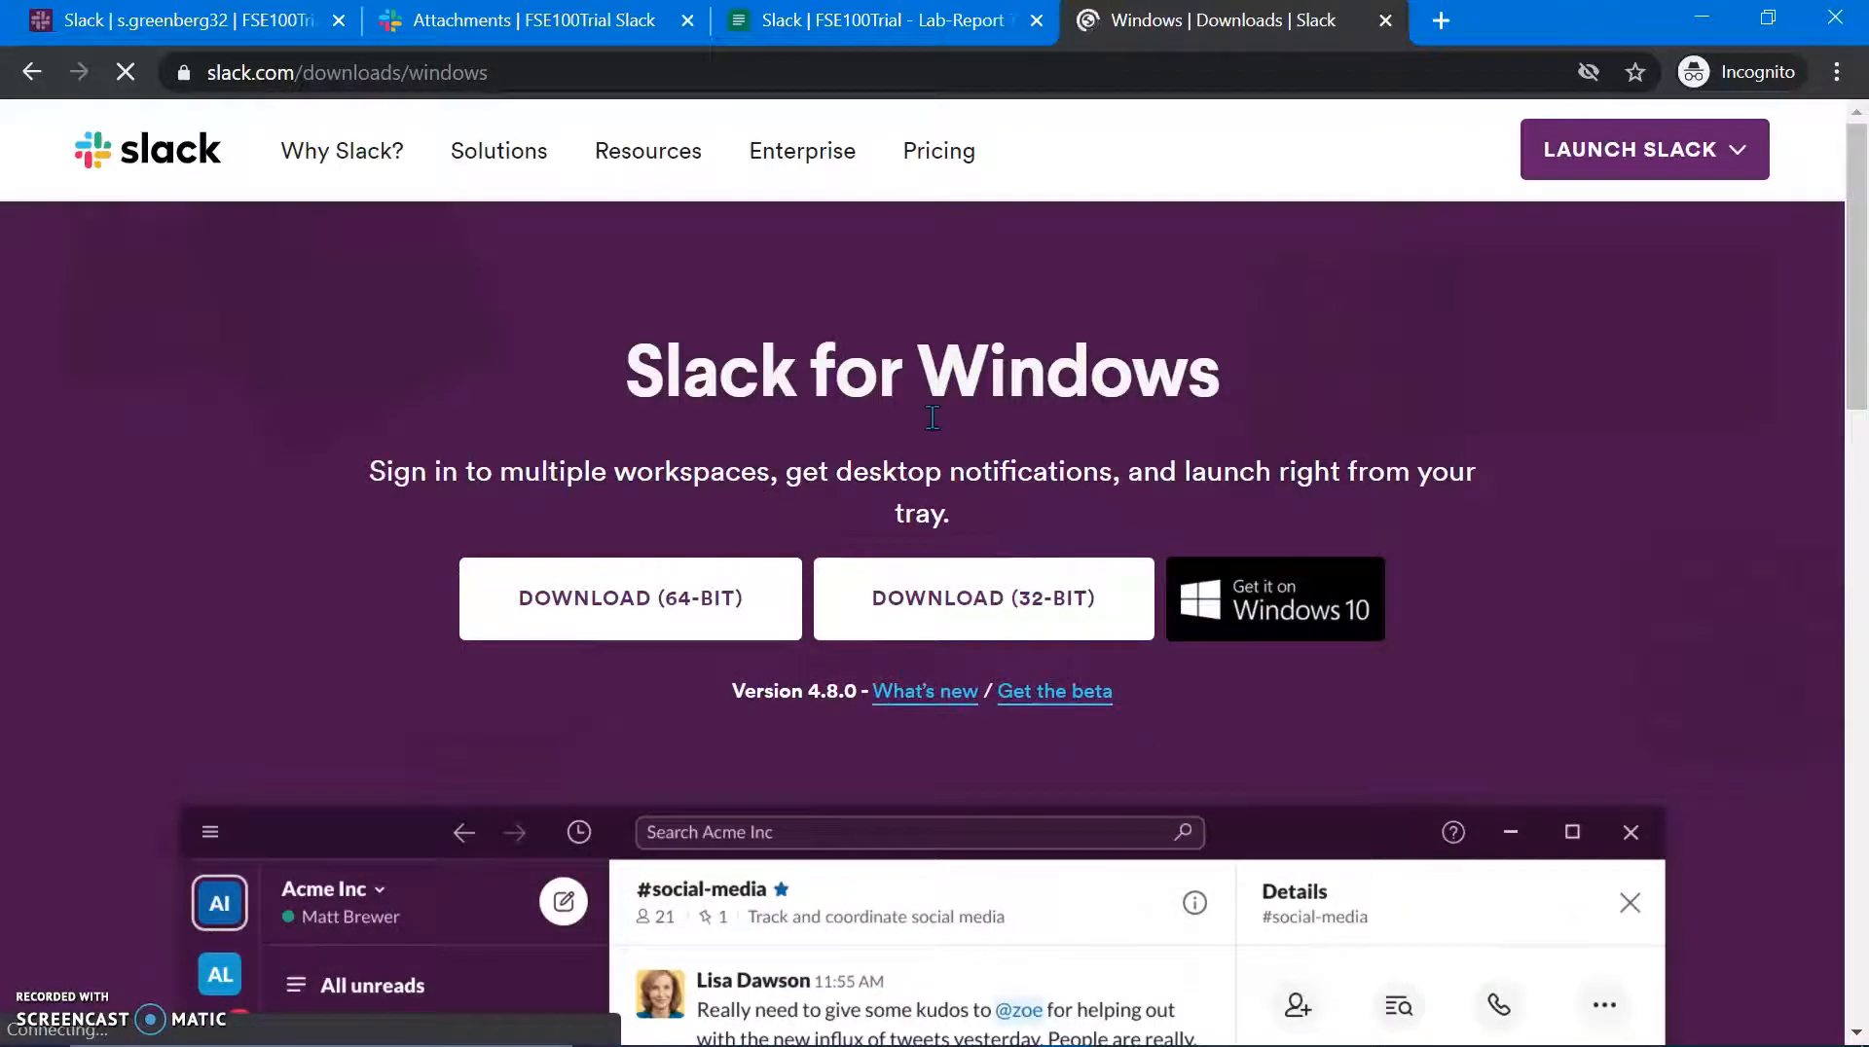
scroll(929, 402, "down", 1)
scroll(934, 408, "down", 2)
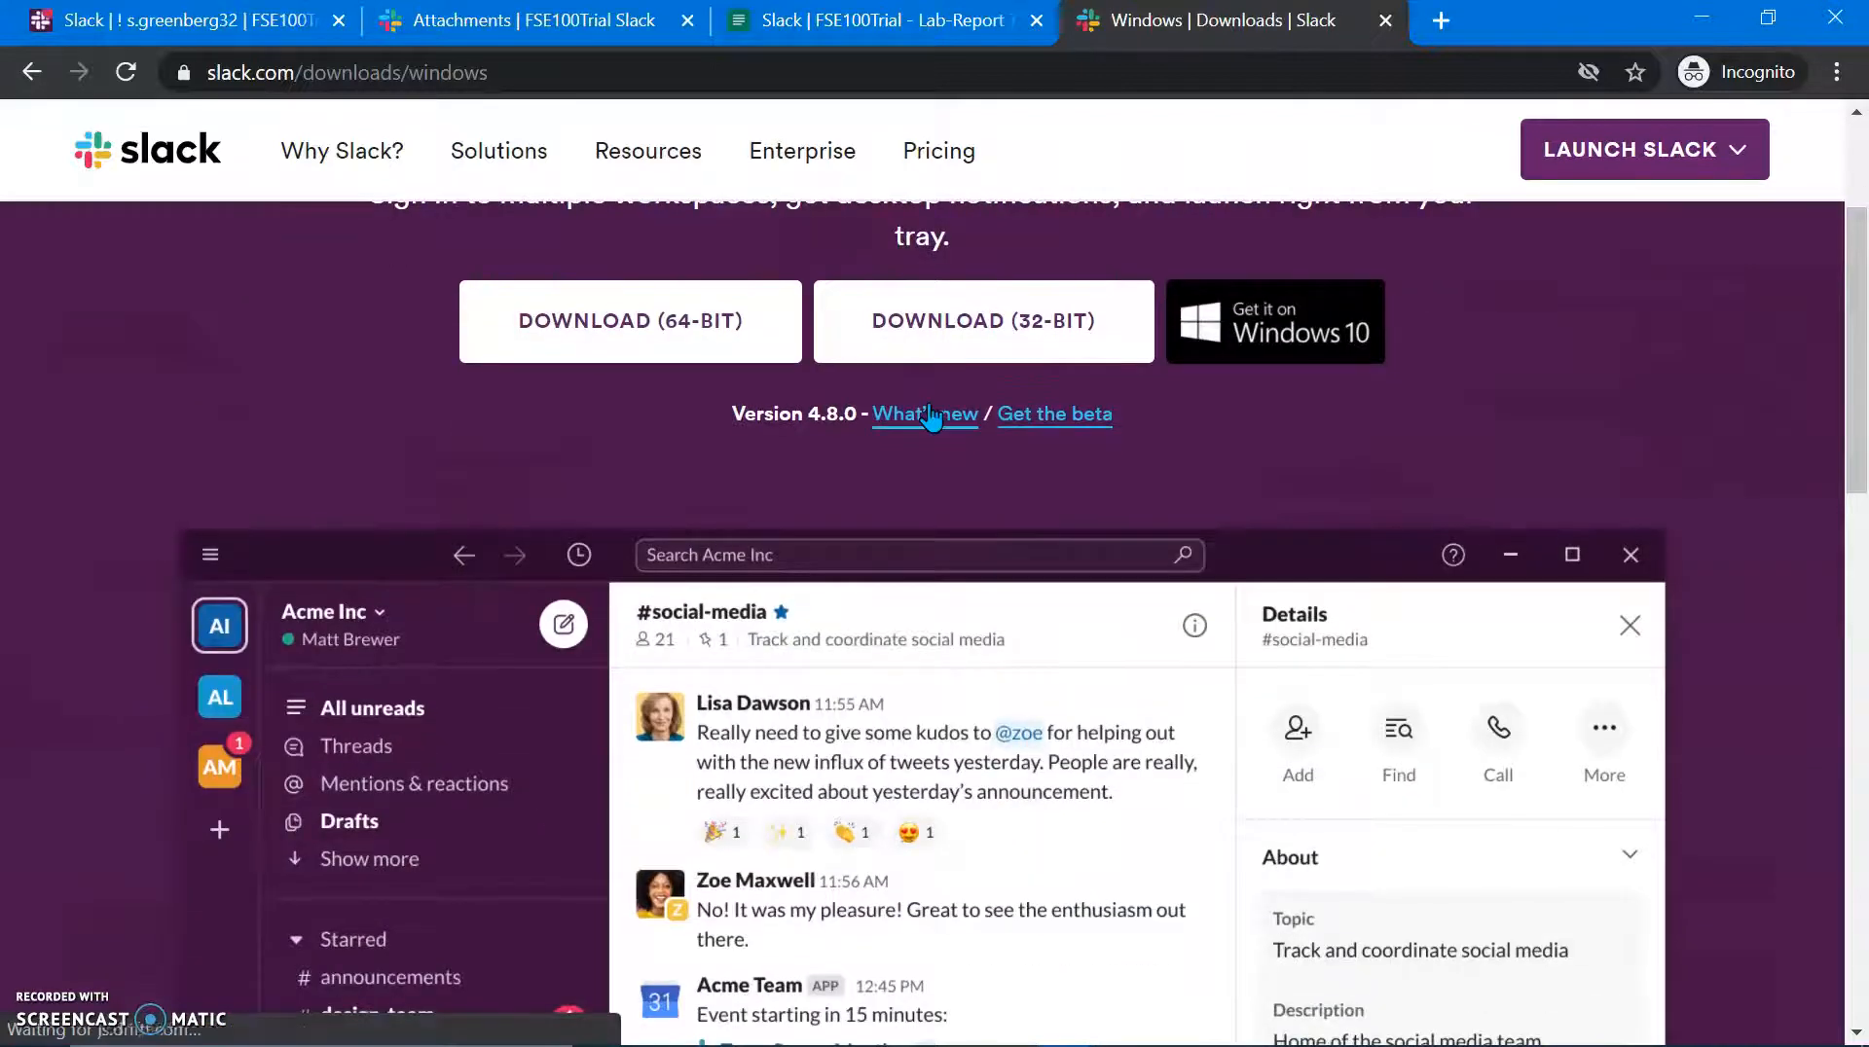
scroll(869, 722, "down", 4)
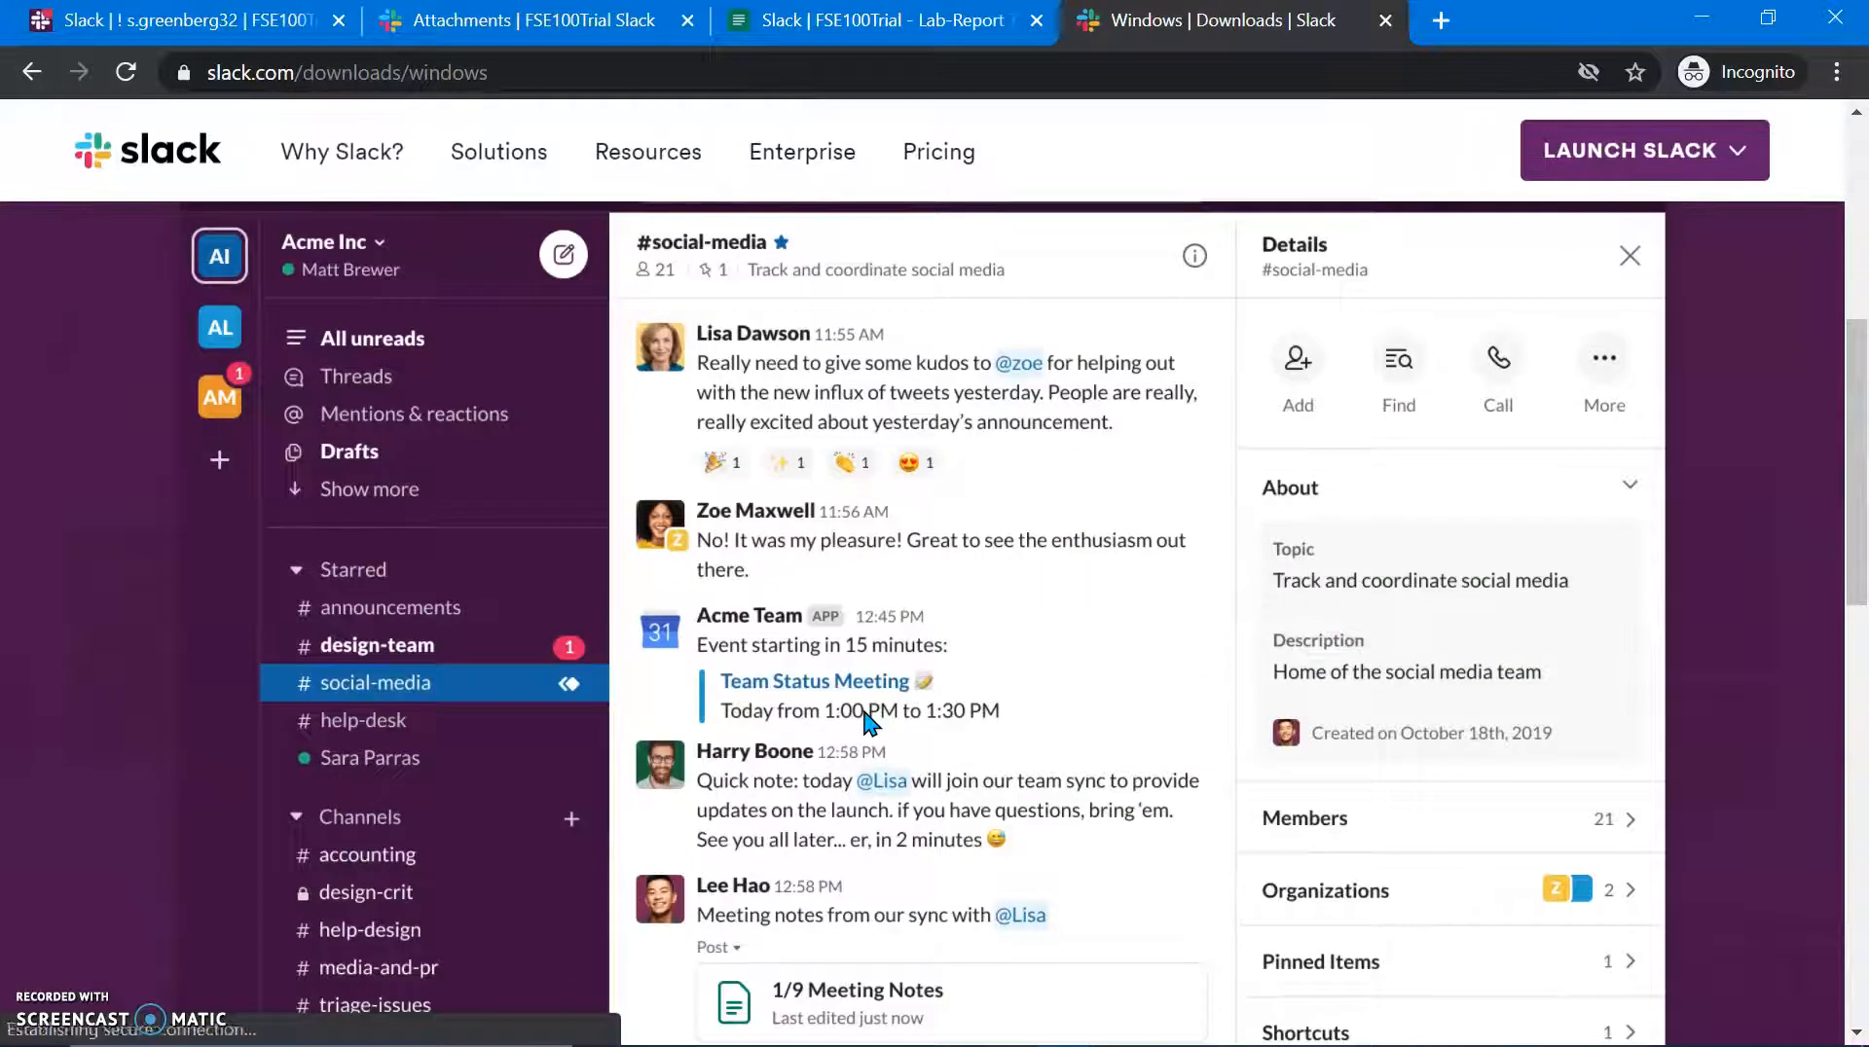
key("alt+Tab")
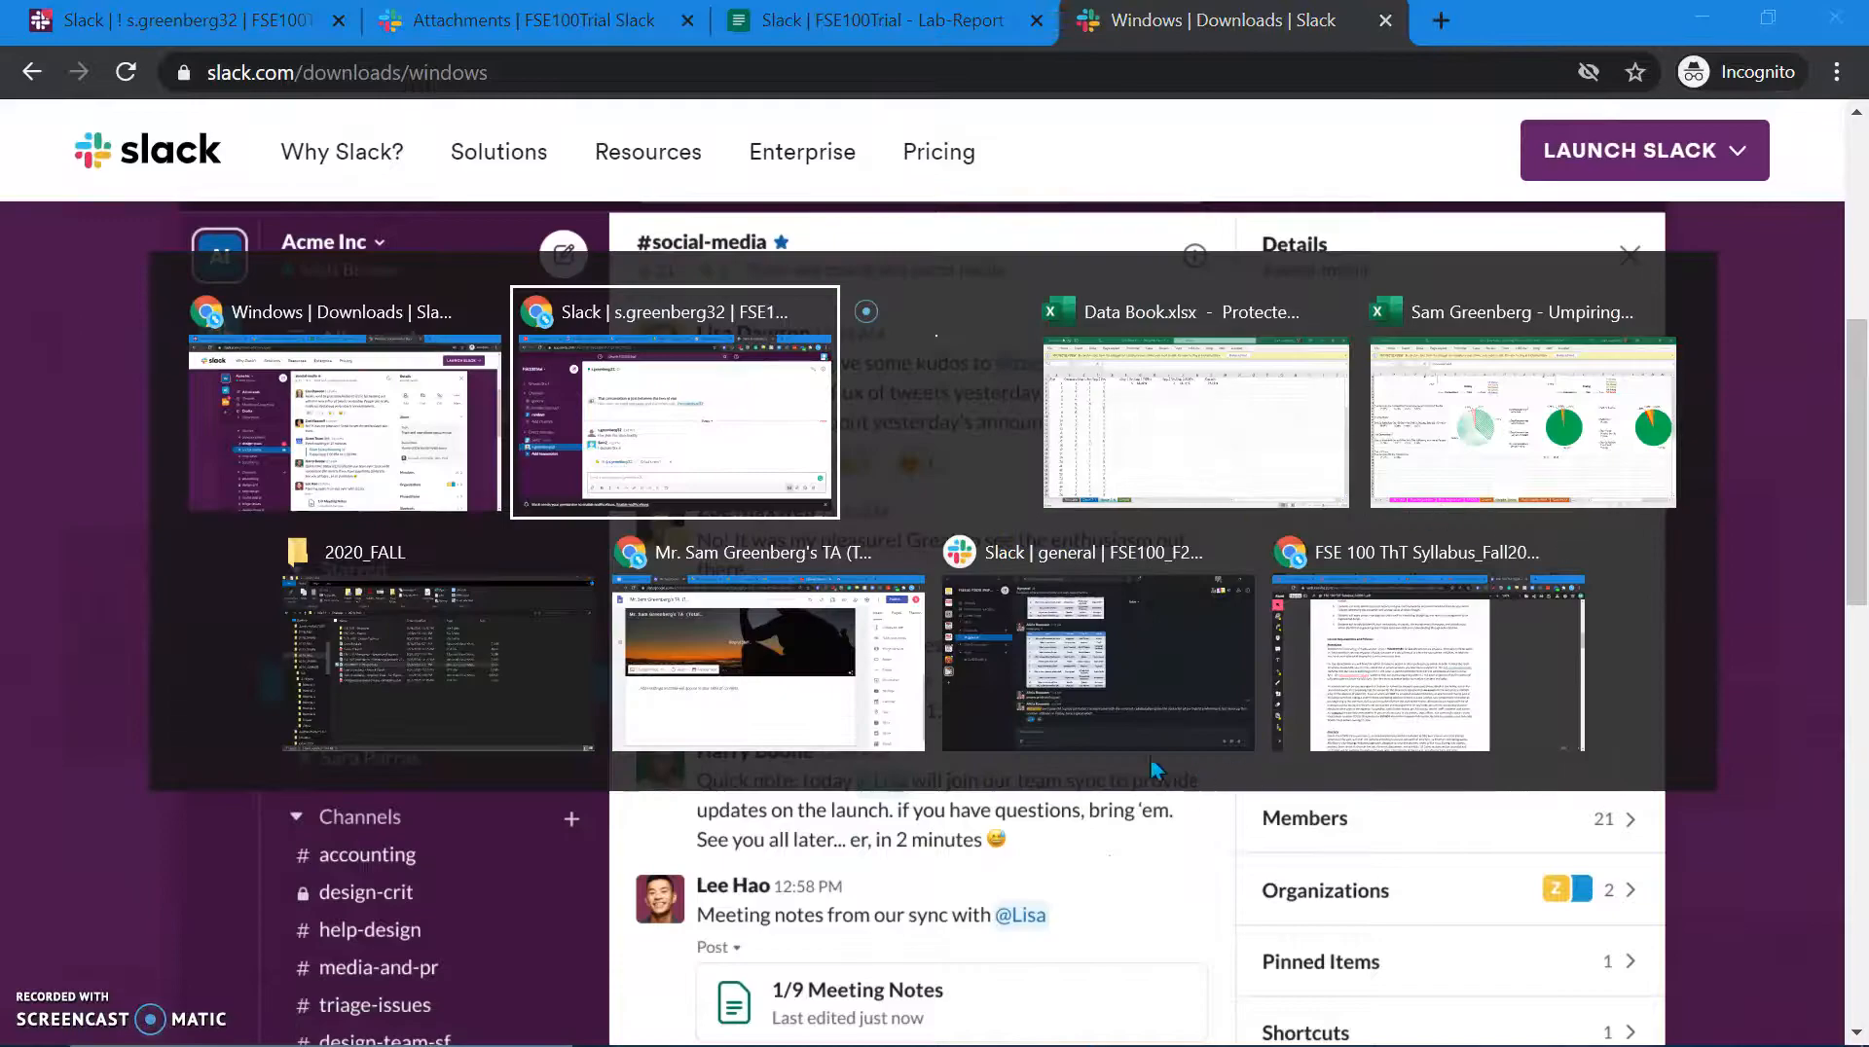
Step: In the Slack desktop app, use the + workspace button to sign in to another workspace
left_click(1142, 722)
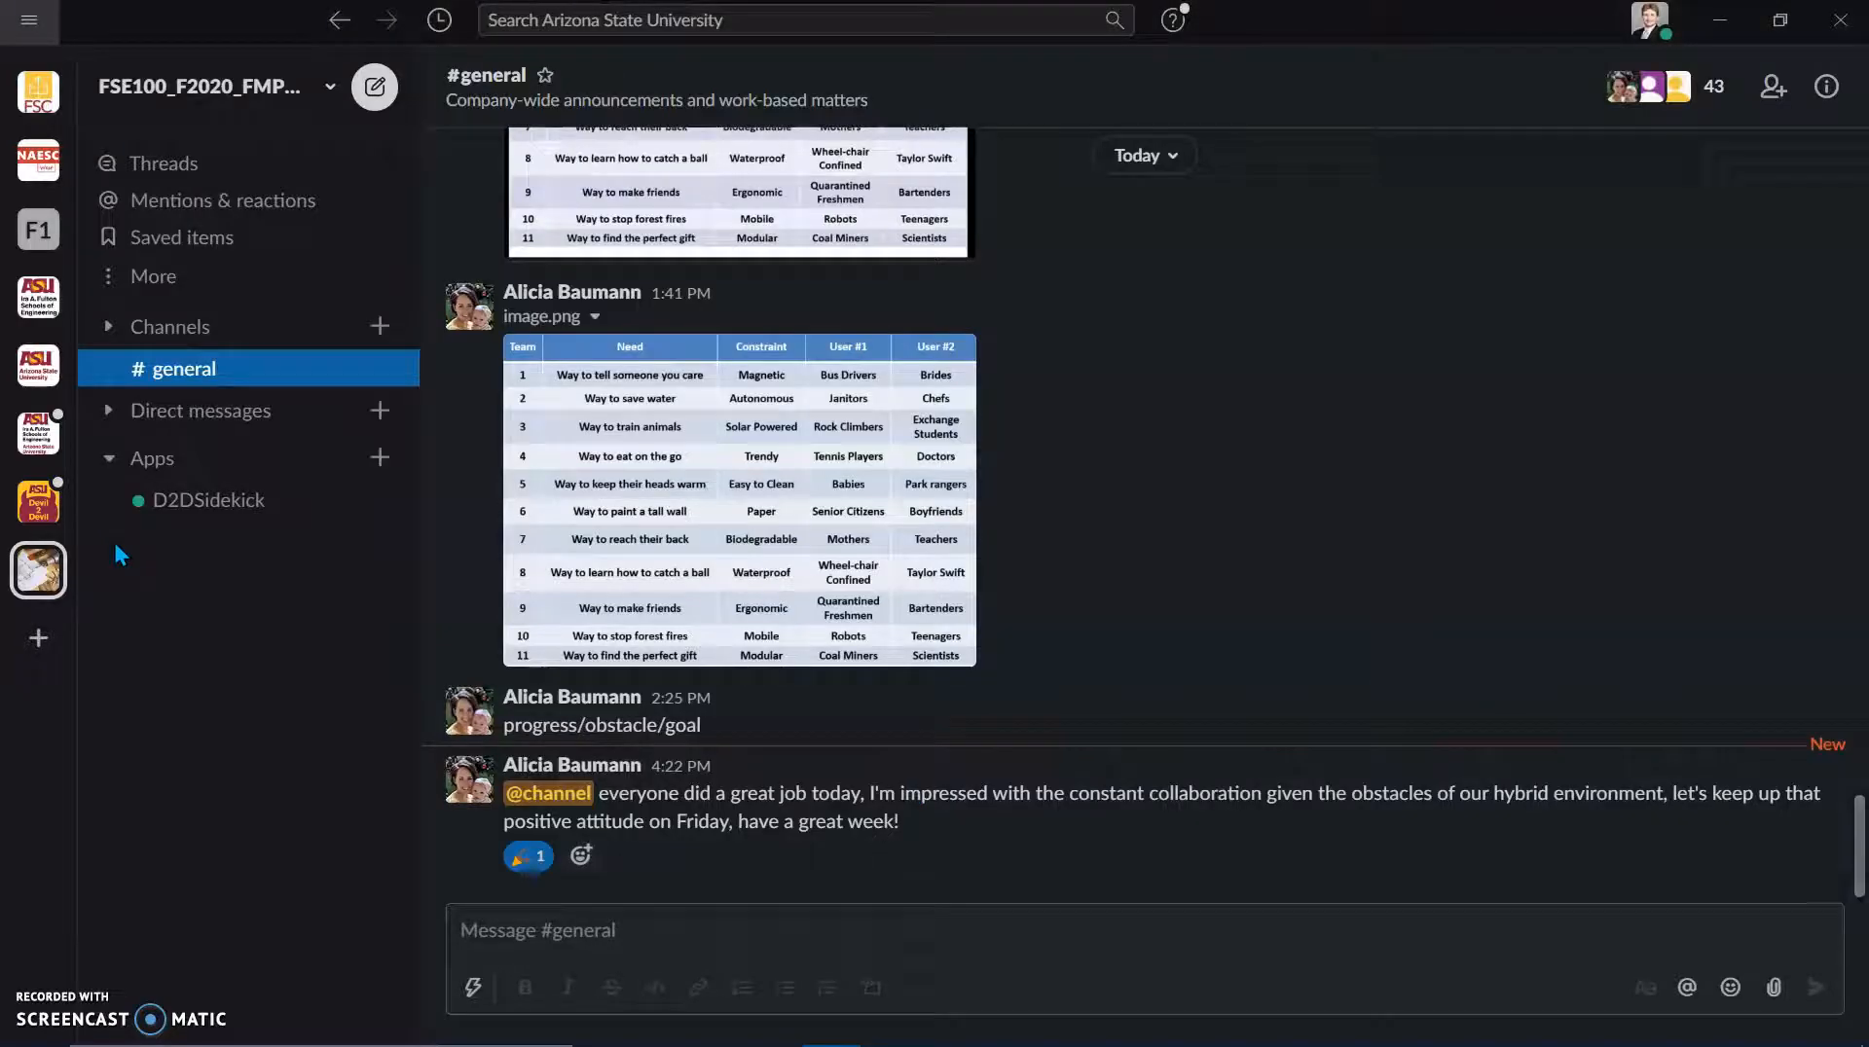
left_click(21, 643)
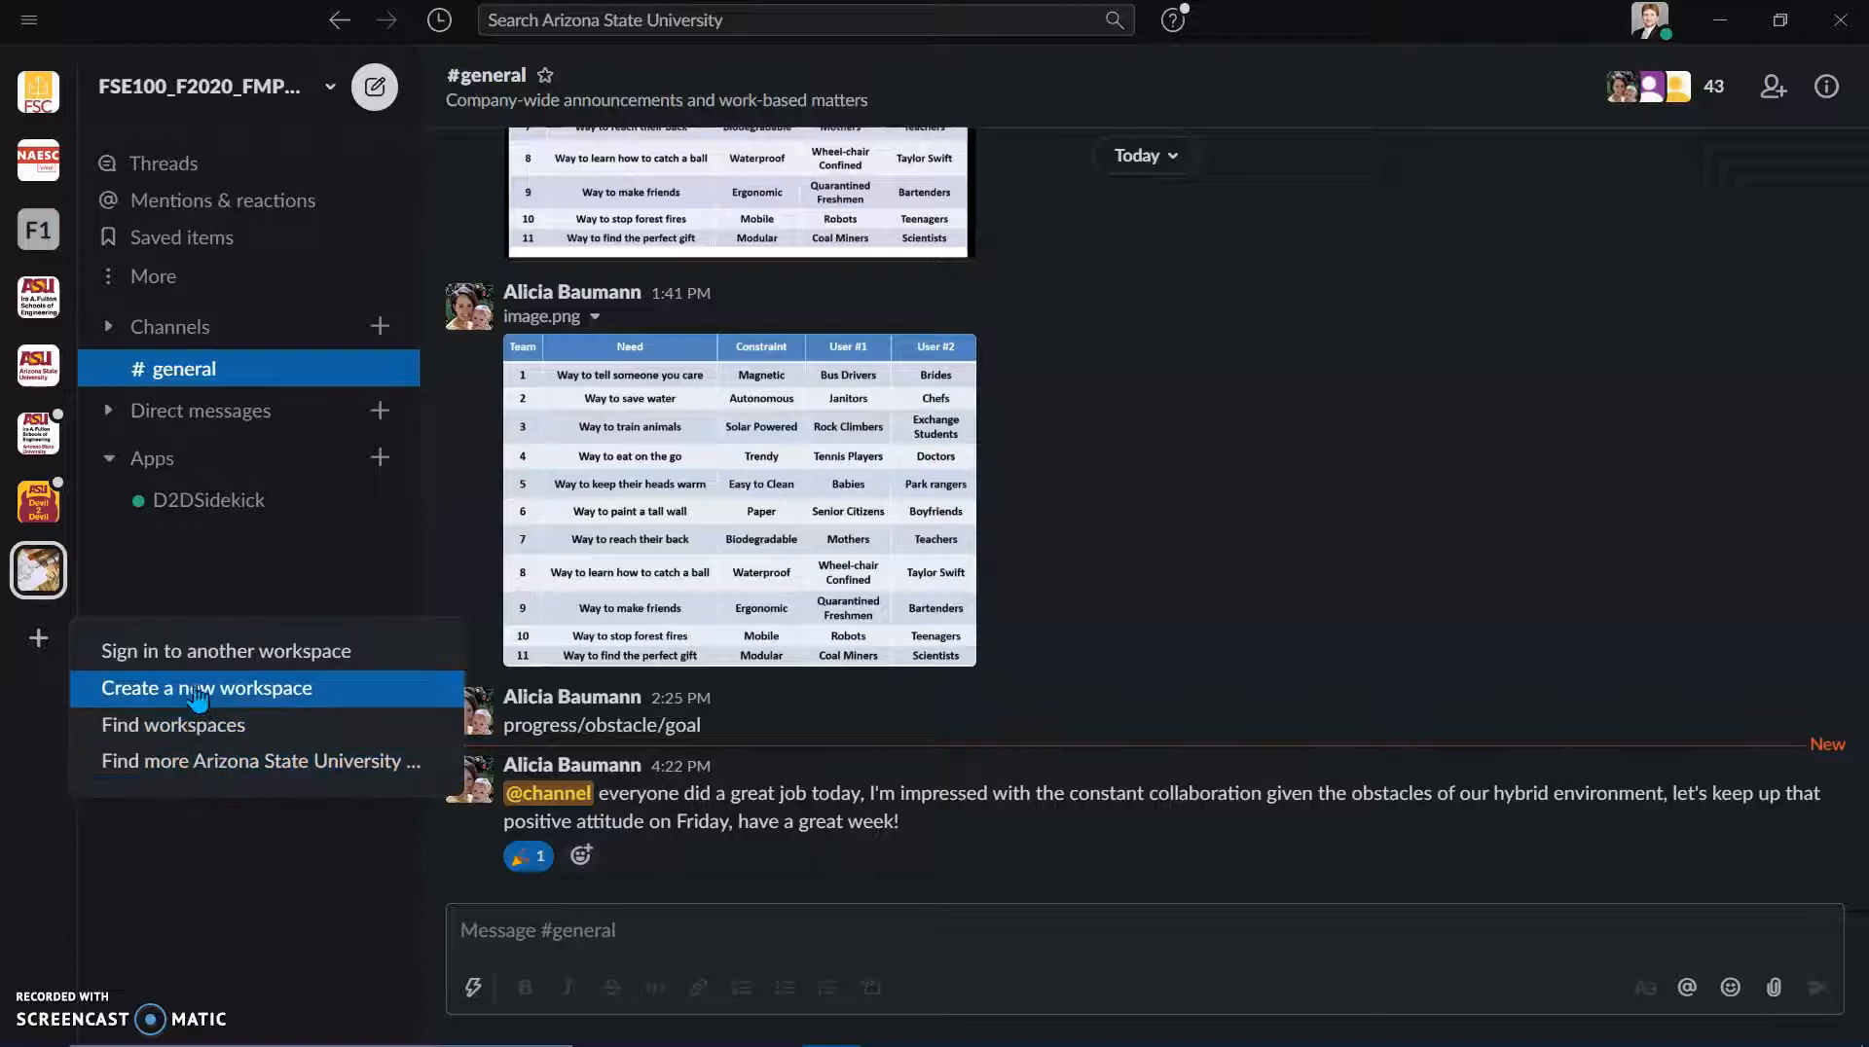
left_click(193, 654)
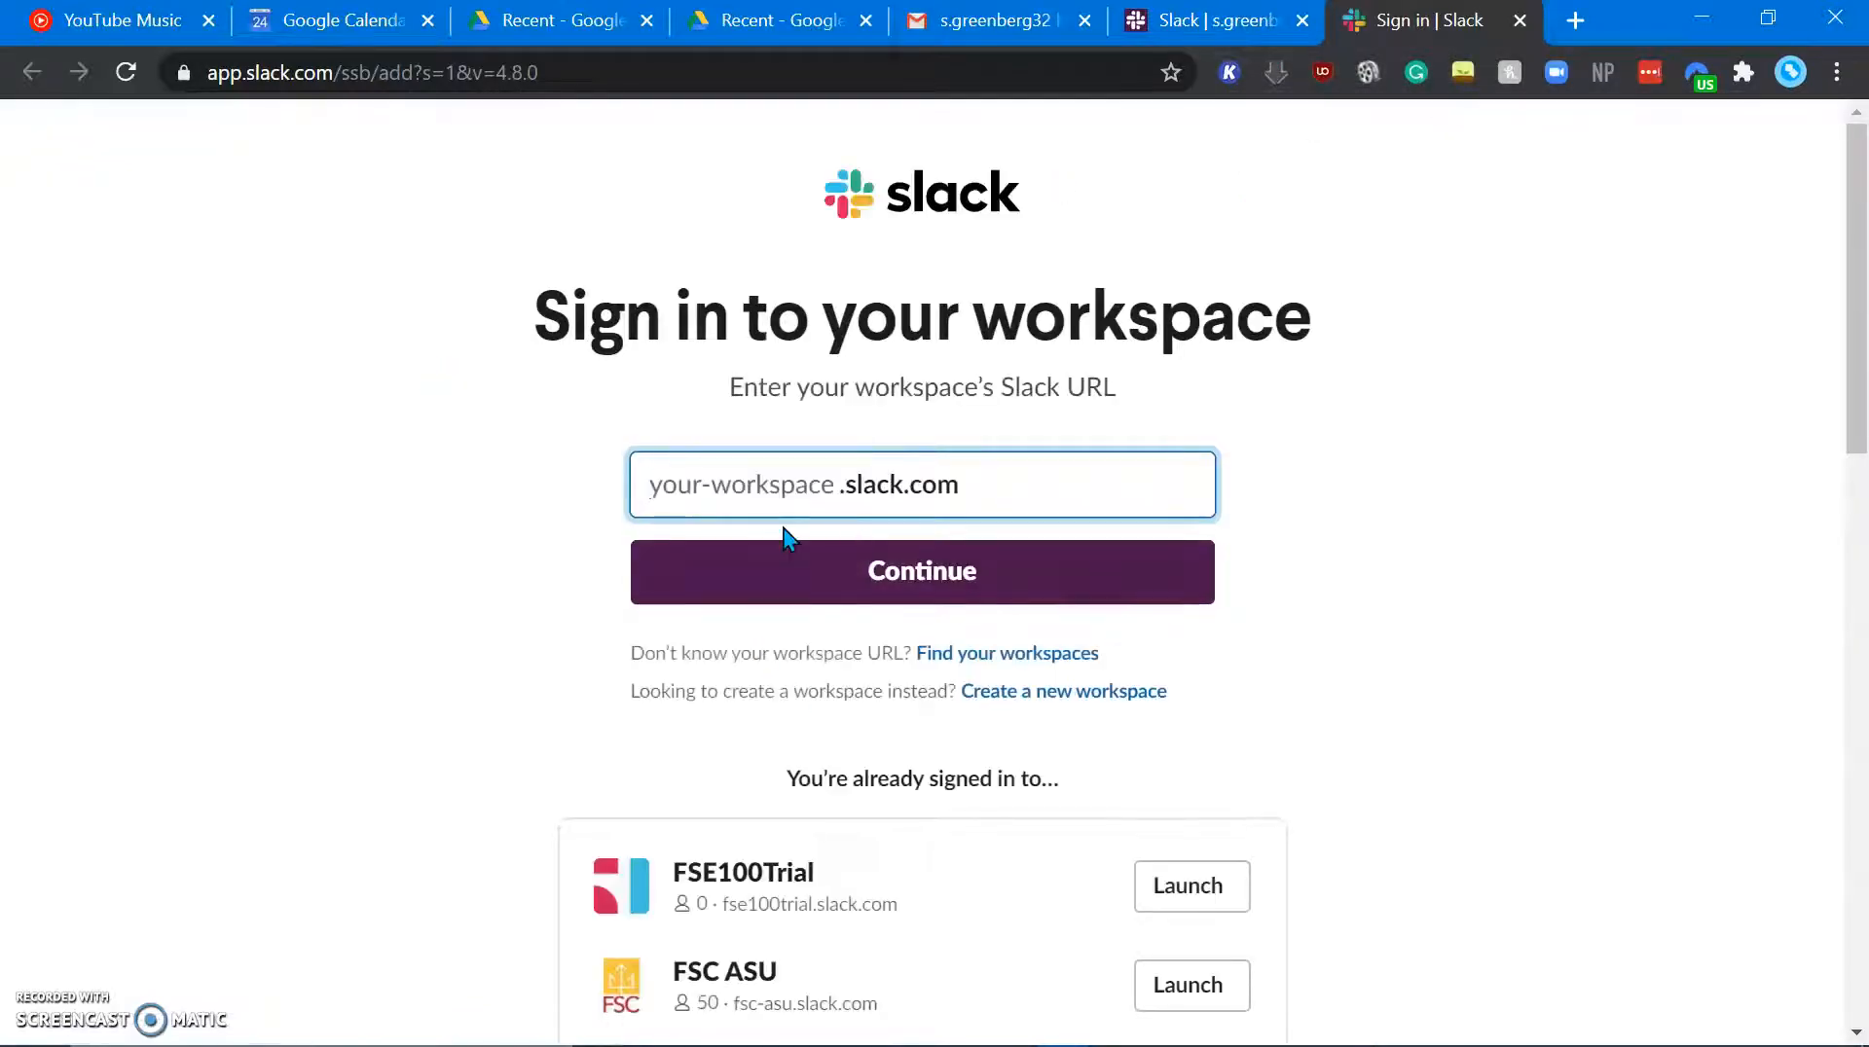
Step: Return to the Slack tab and open the FSE100Trial workspace menu to browse its options
left_click(1235, 30)
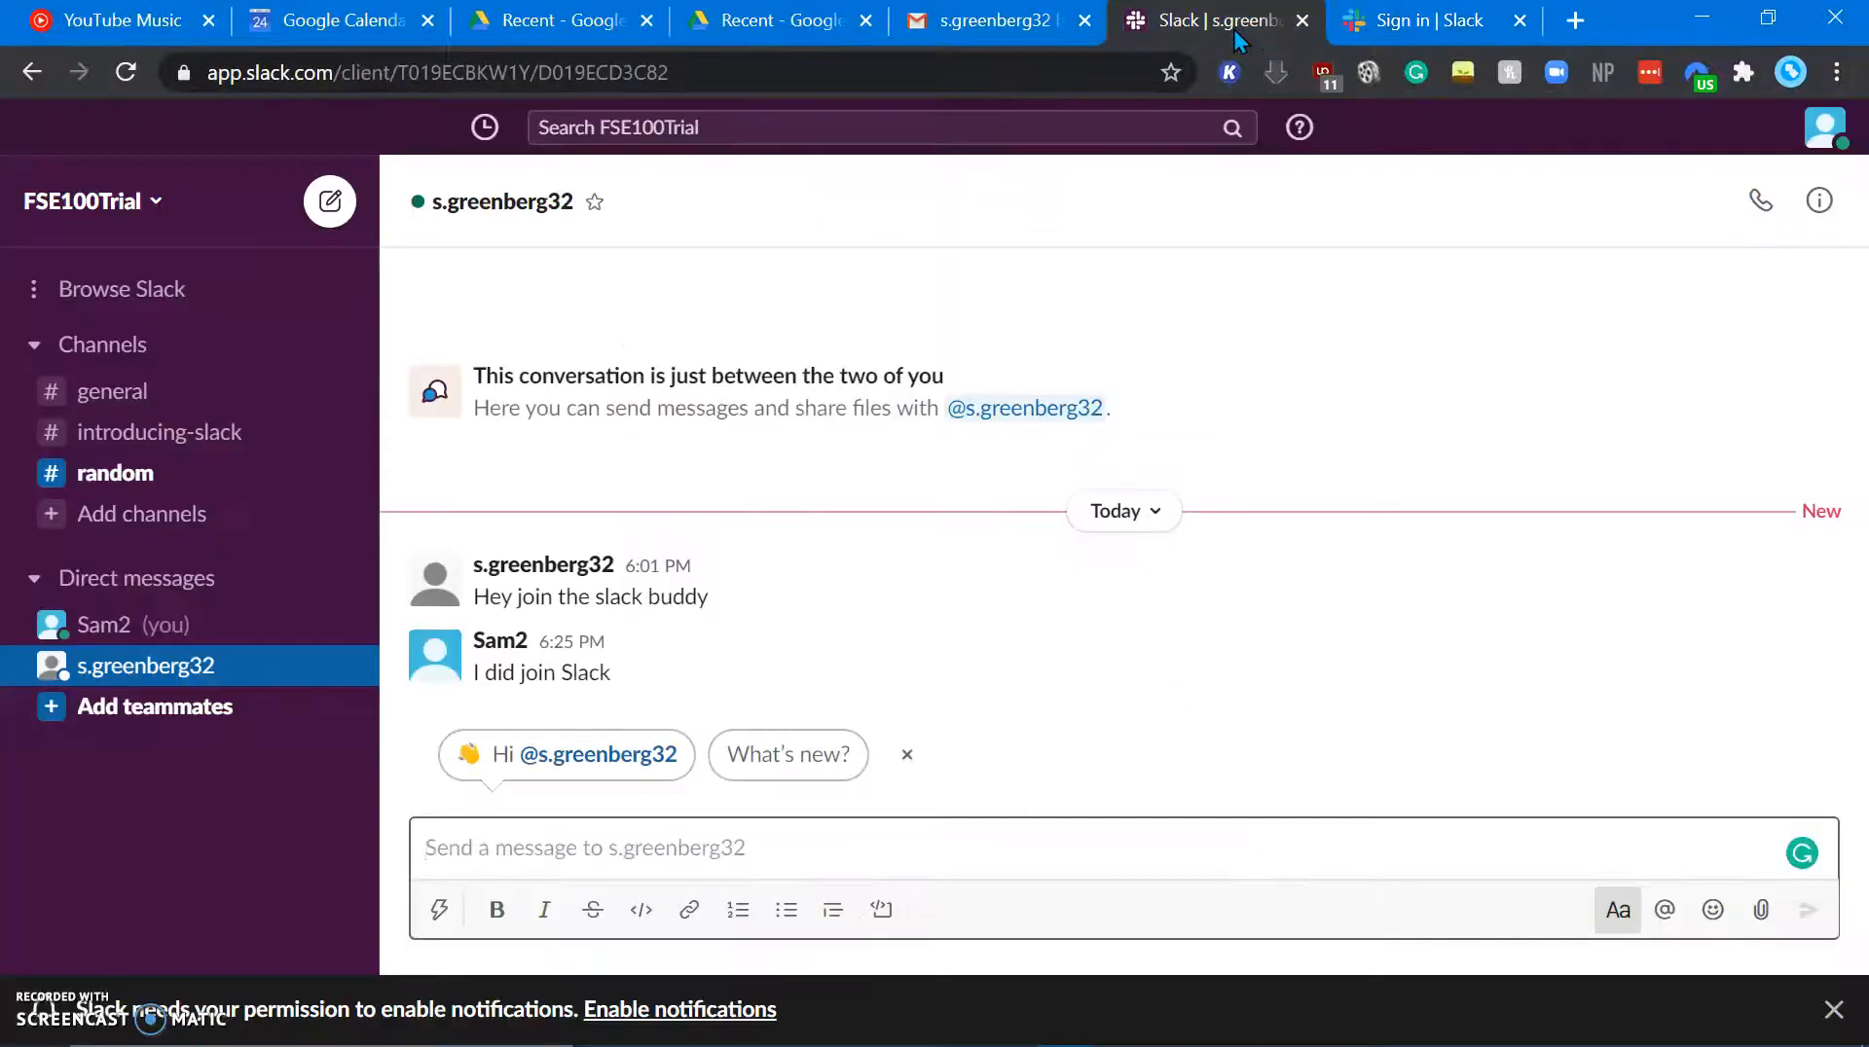
left_click(151, 199)
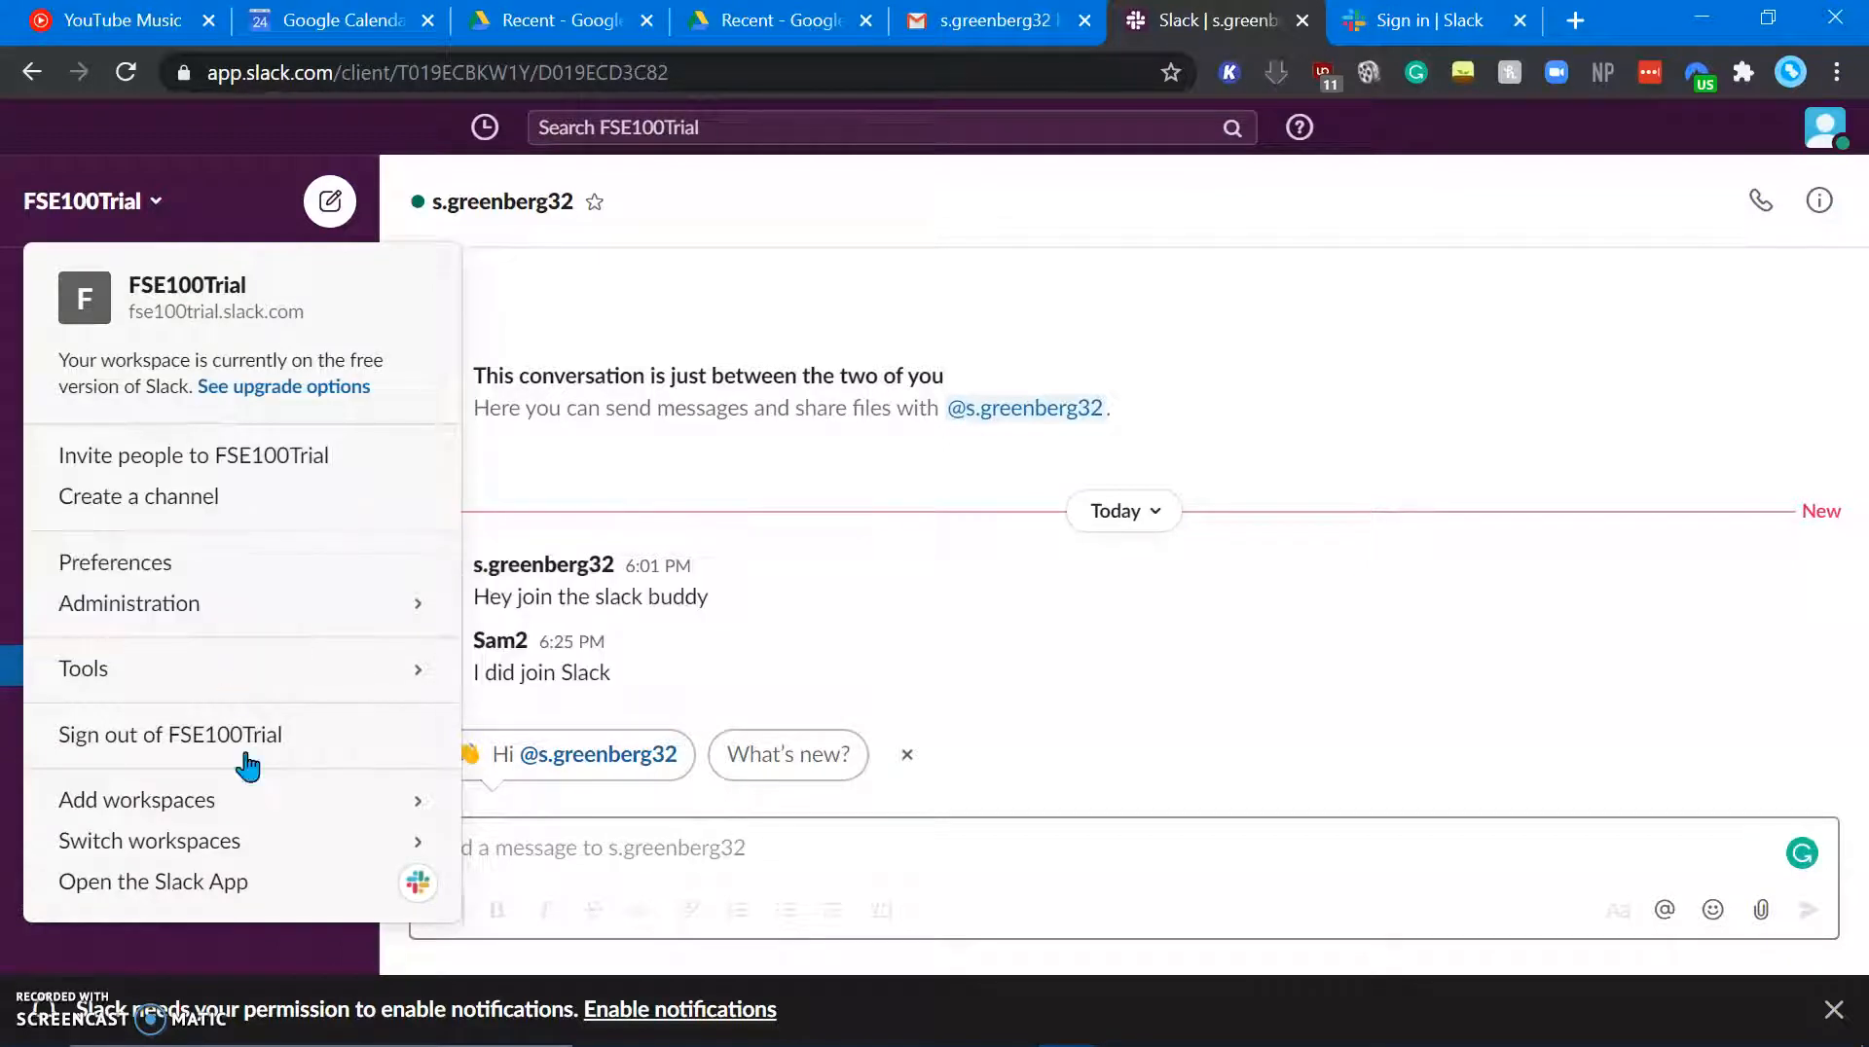
mouse_move(234, 667)
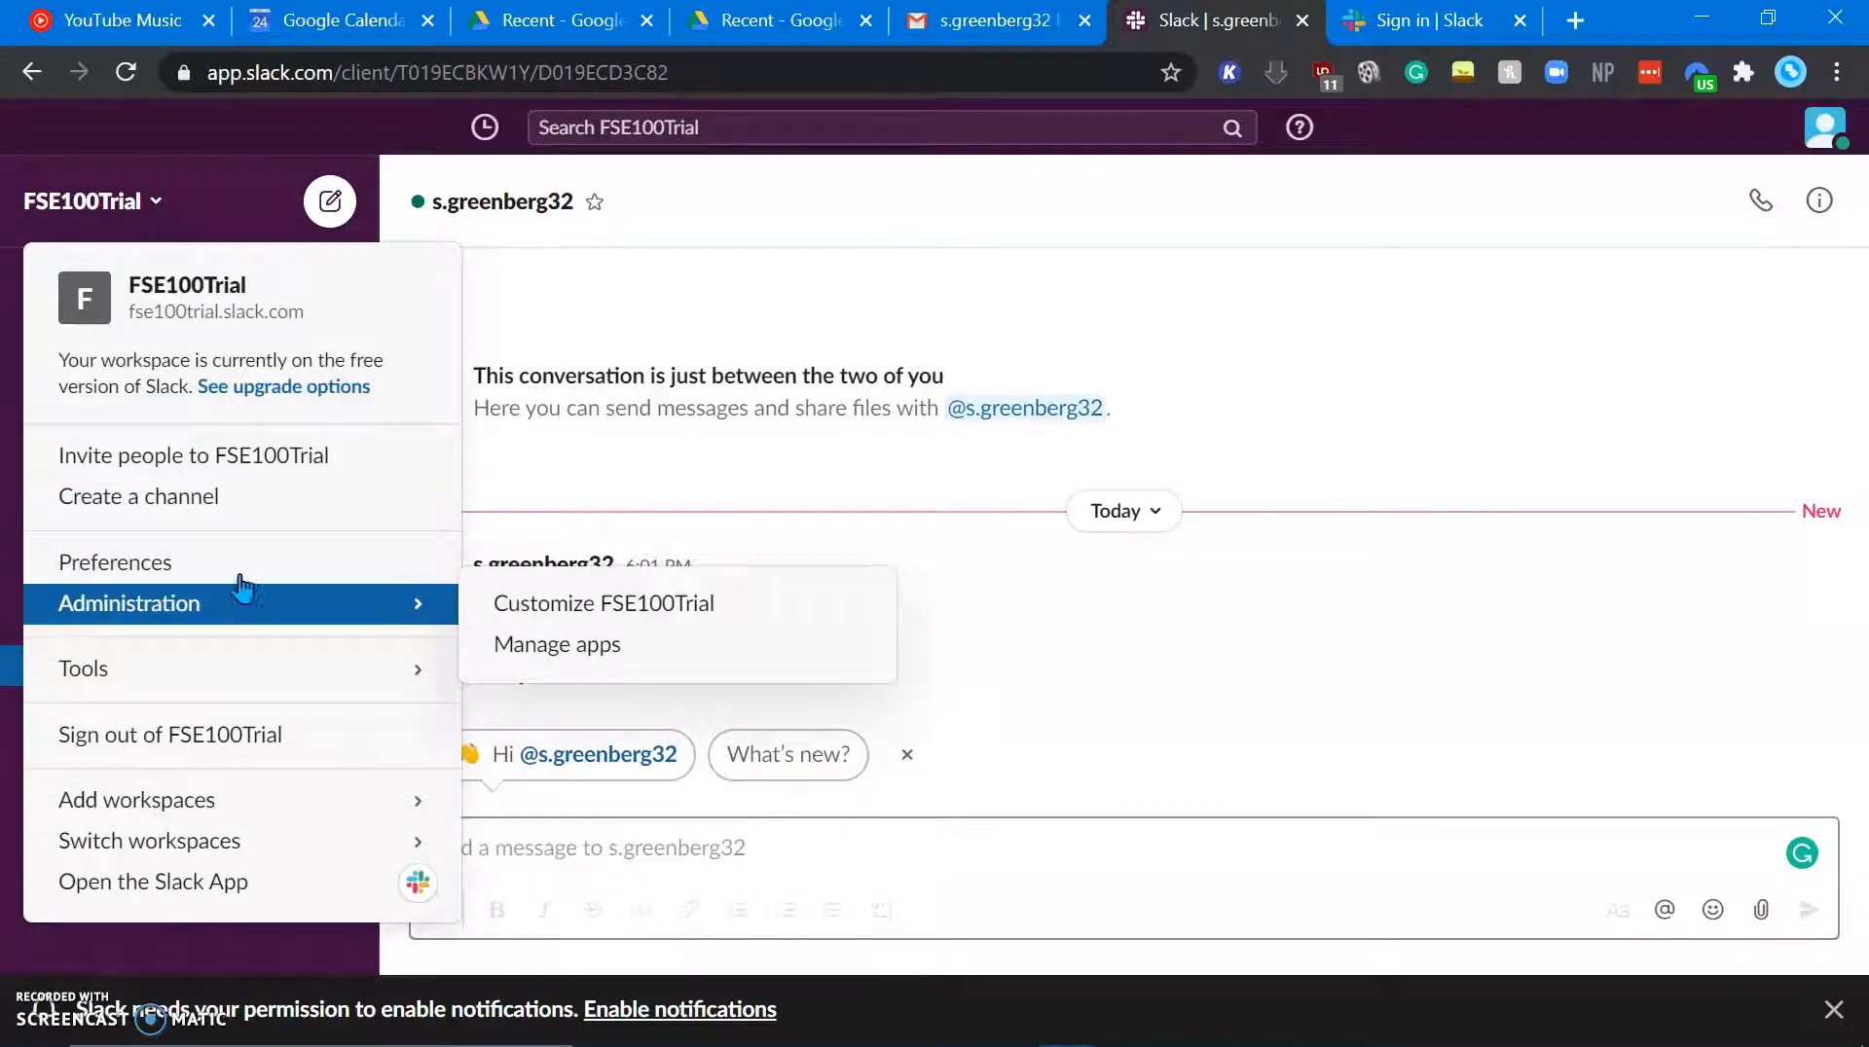
mouse_move(253, 796)
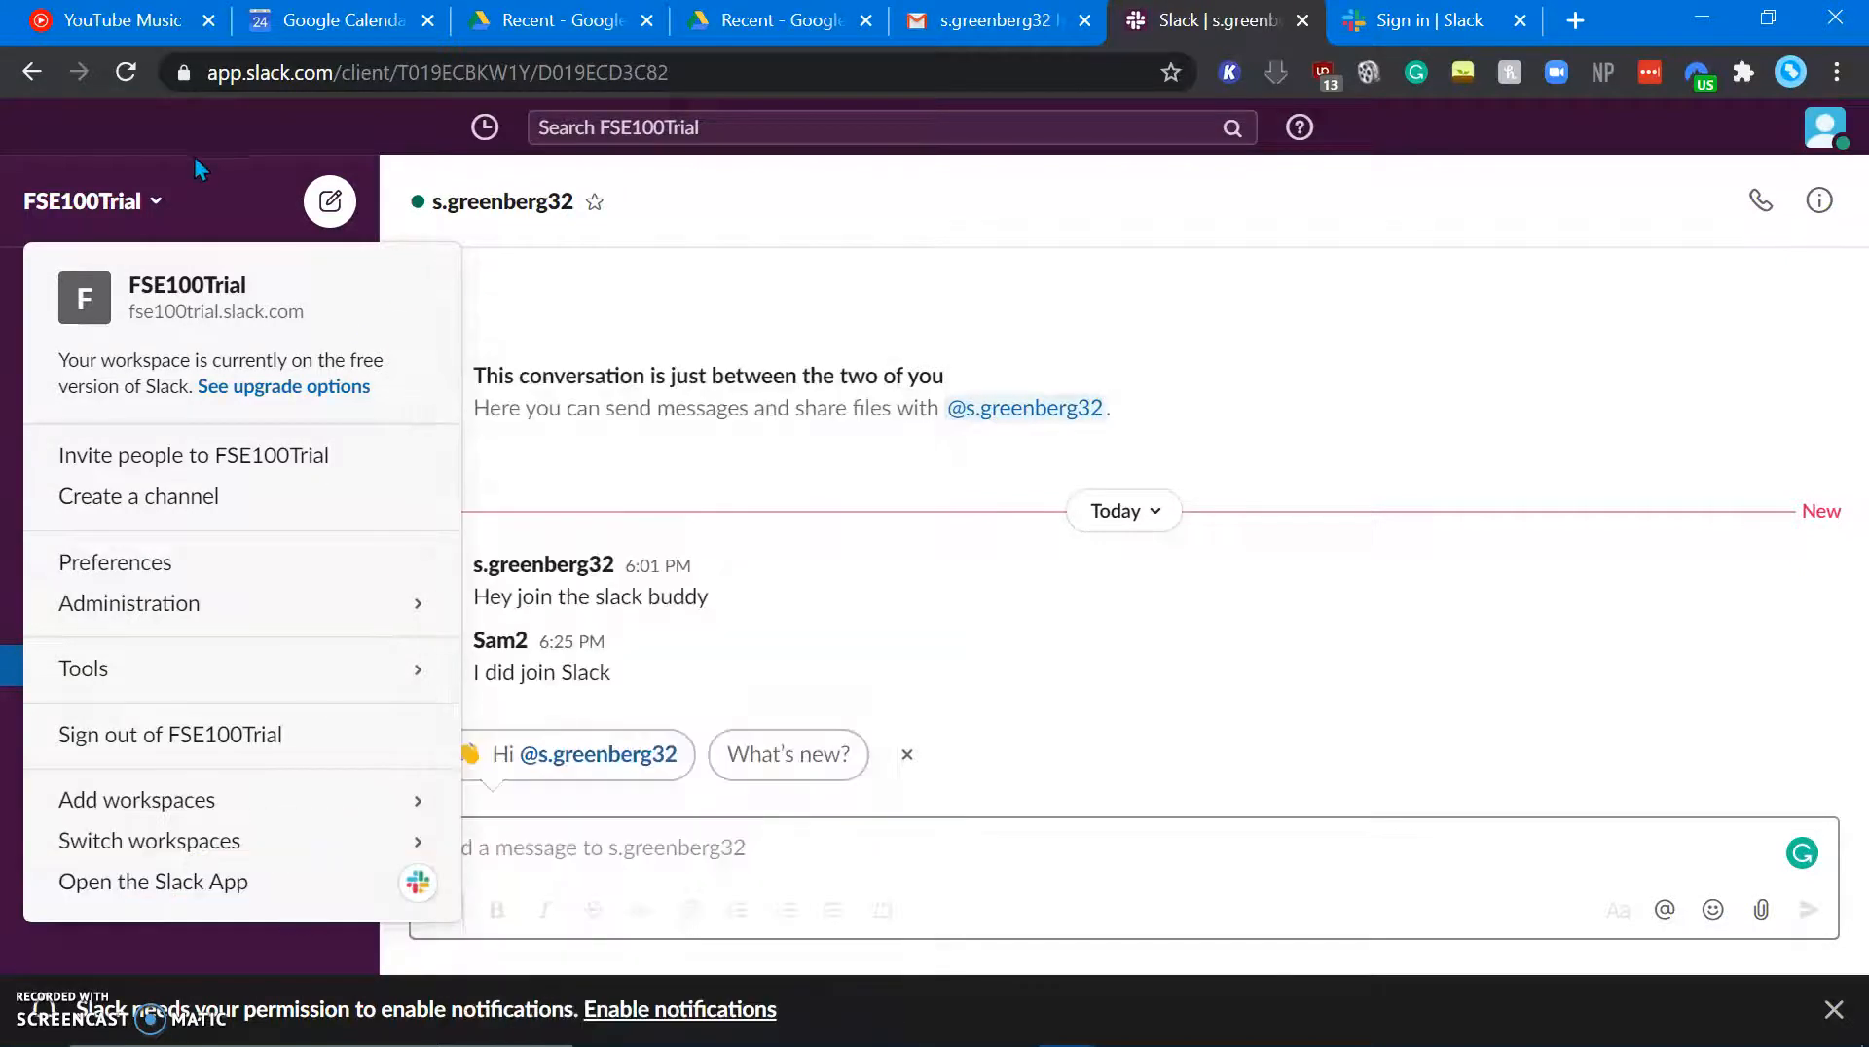
left_click(137, 202)
left_click(137, 203)
Step: Open and close Preferences, then switch to the incognito Chrome window
left_click(263, 562)
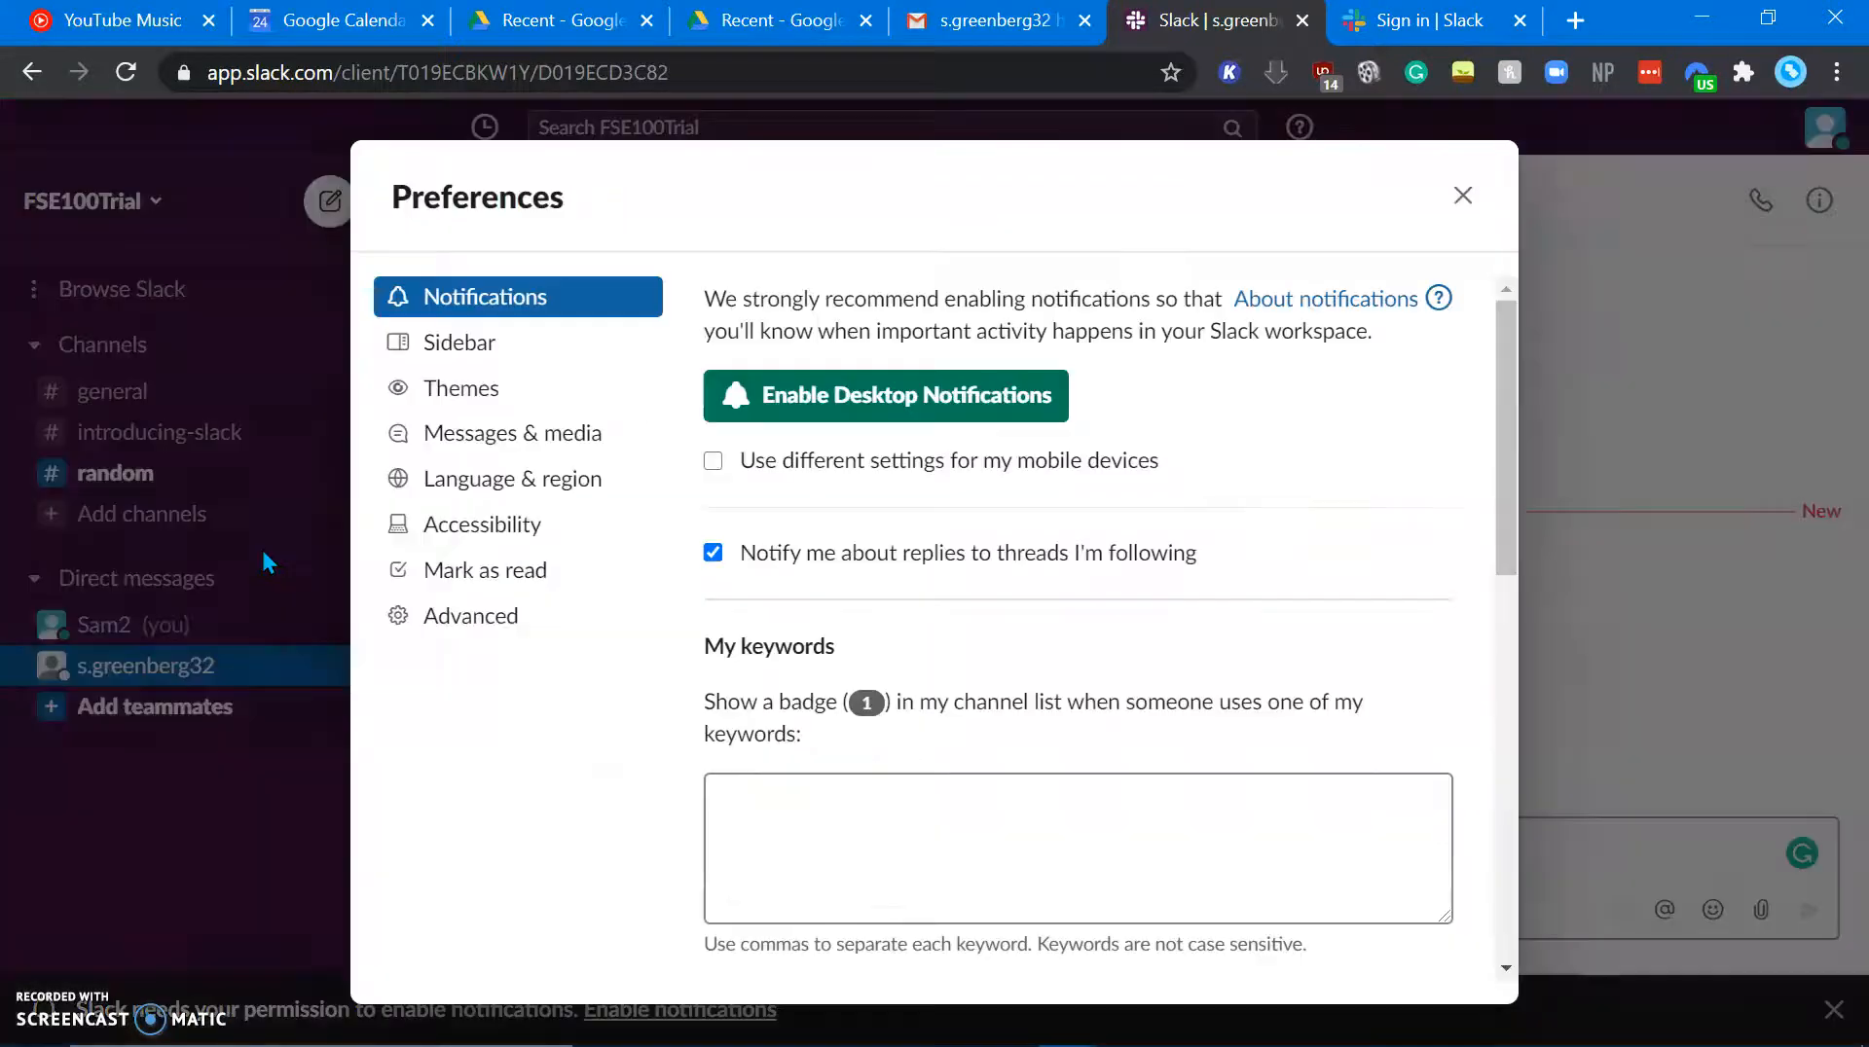
left_click(1462, 195)
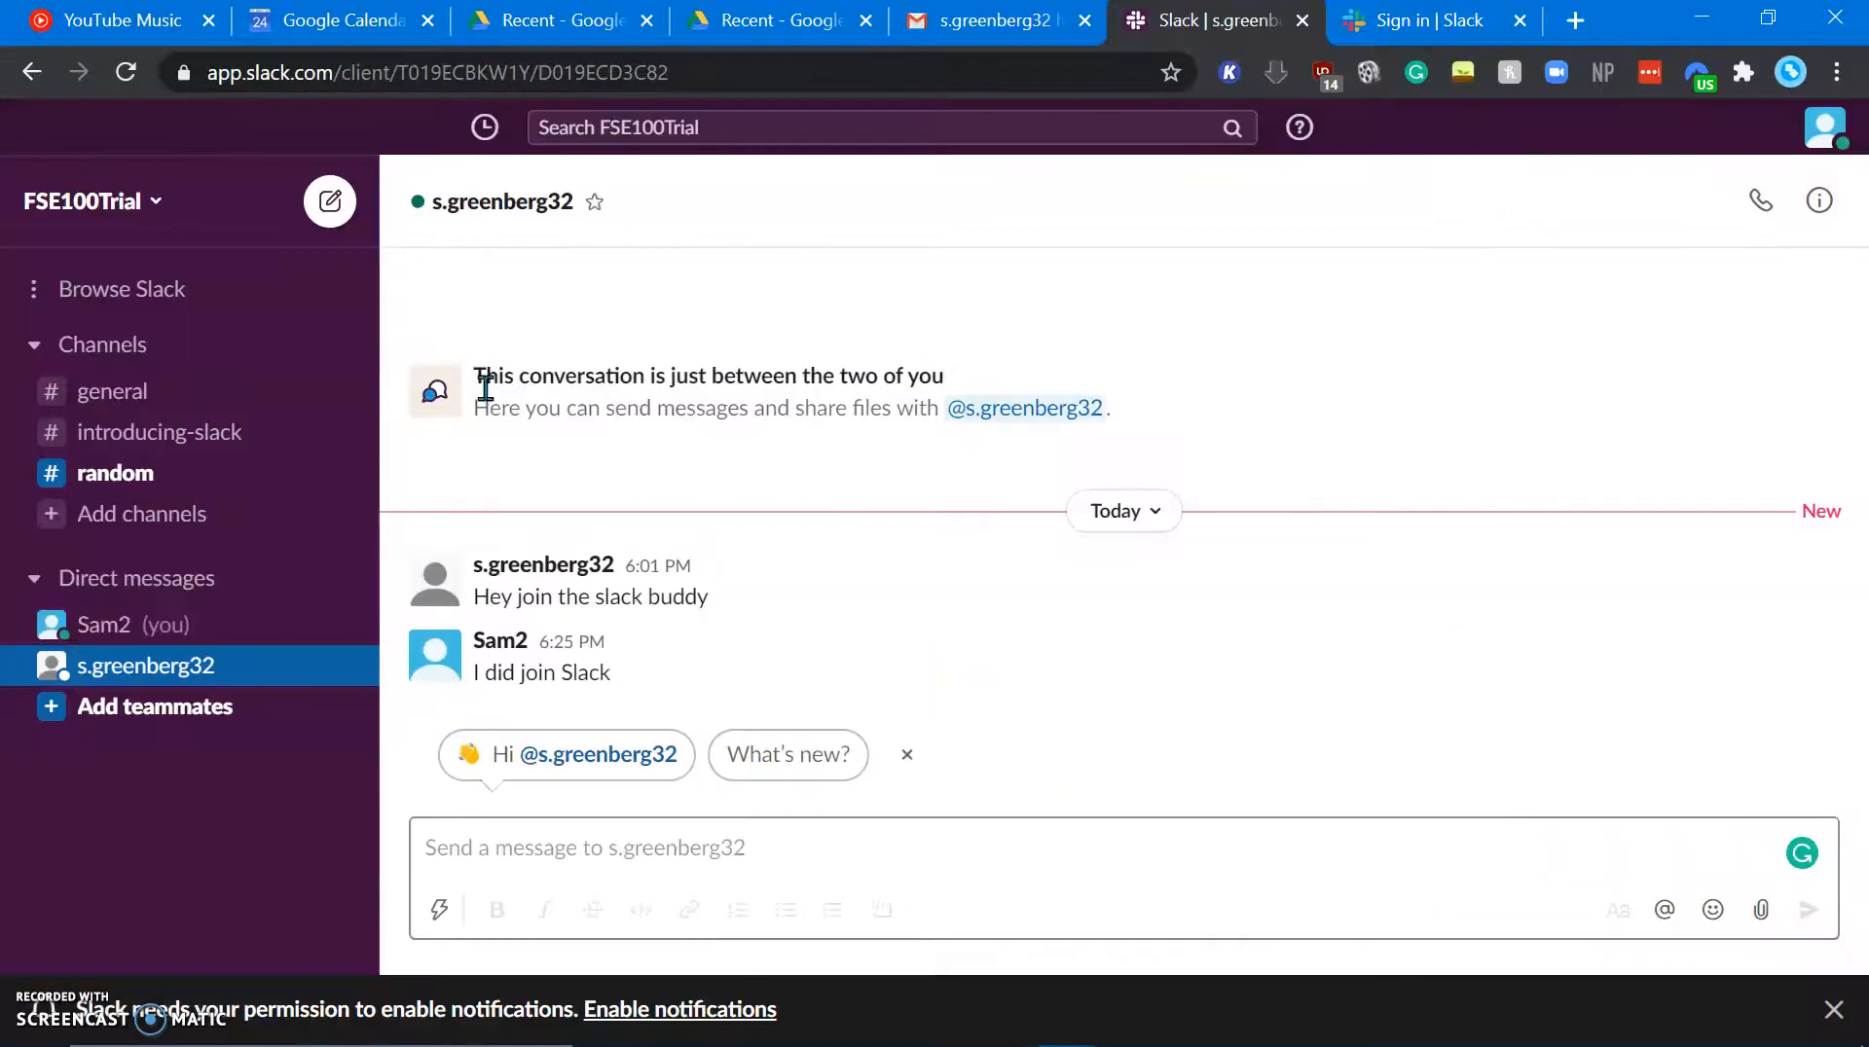
left_click(124, 191)
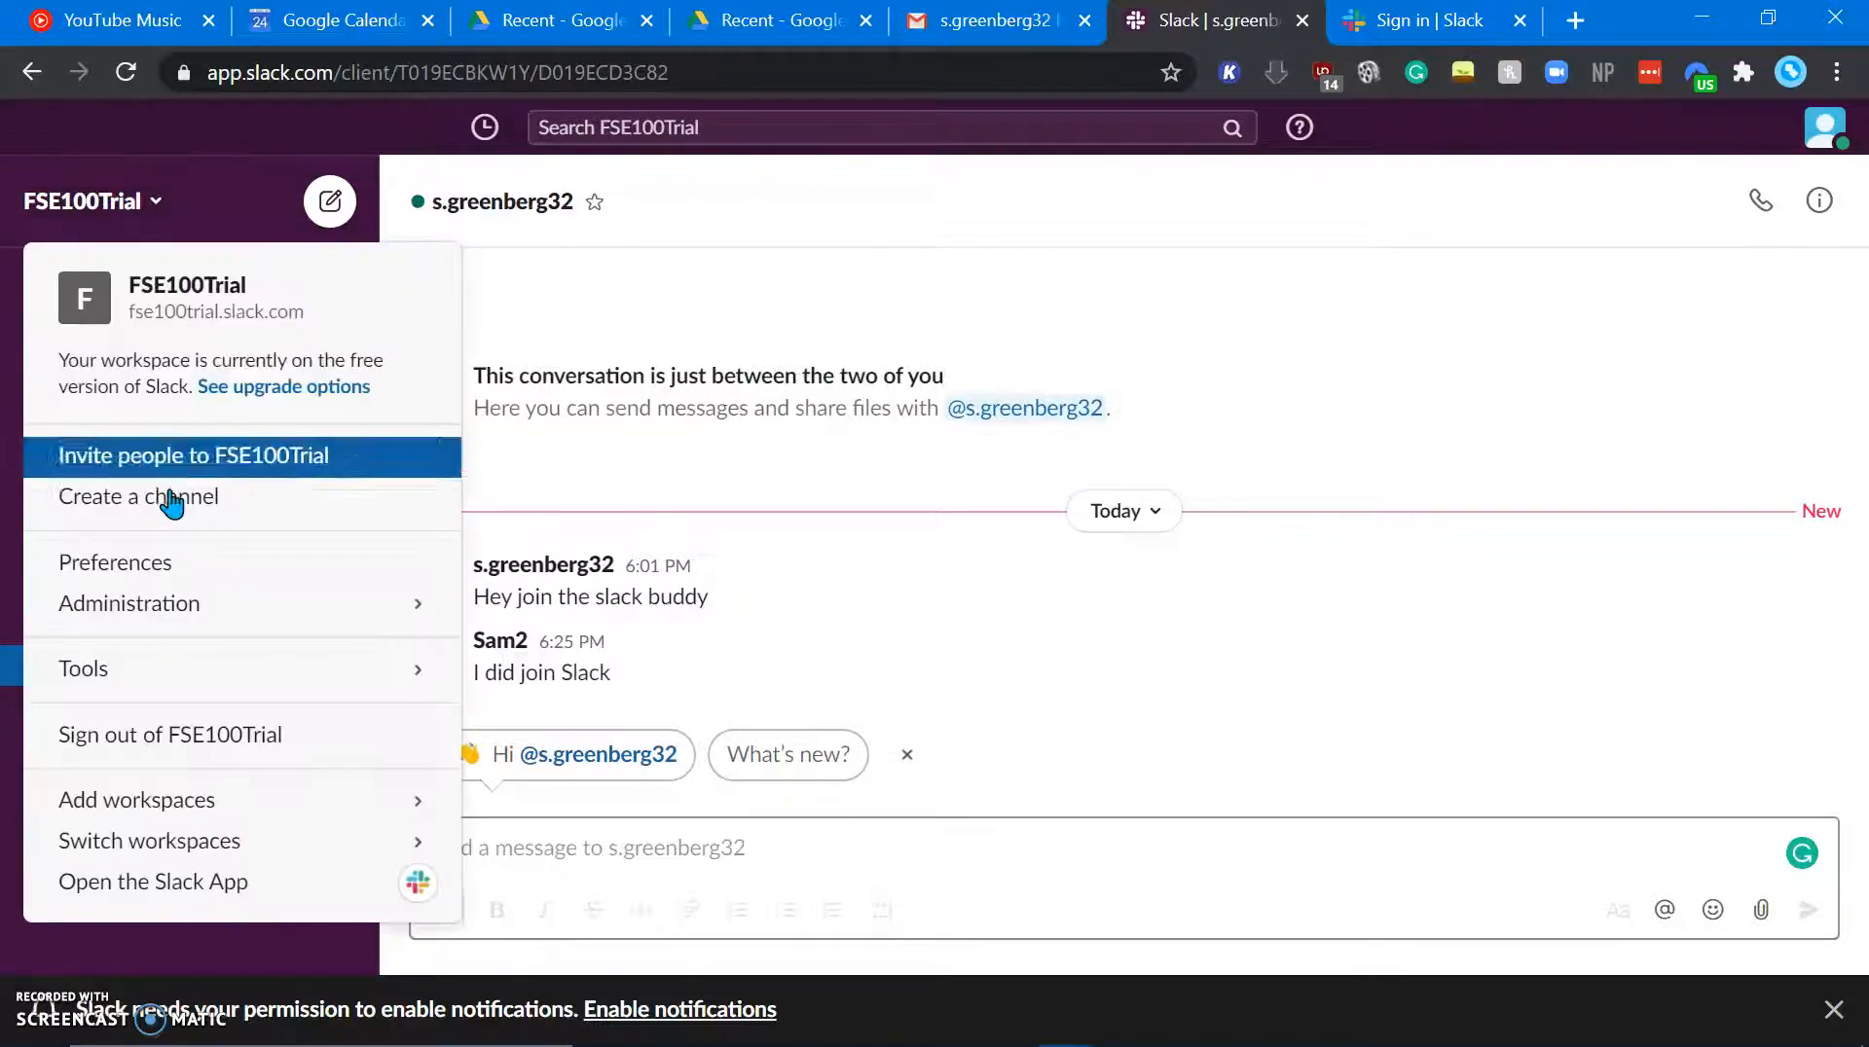
mouse_move(200, 611)
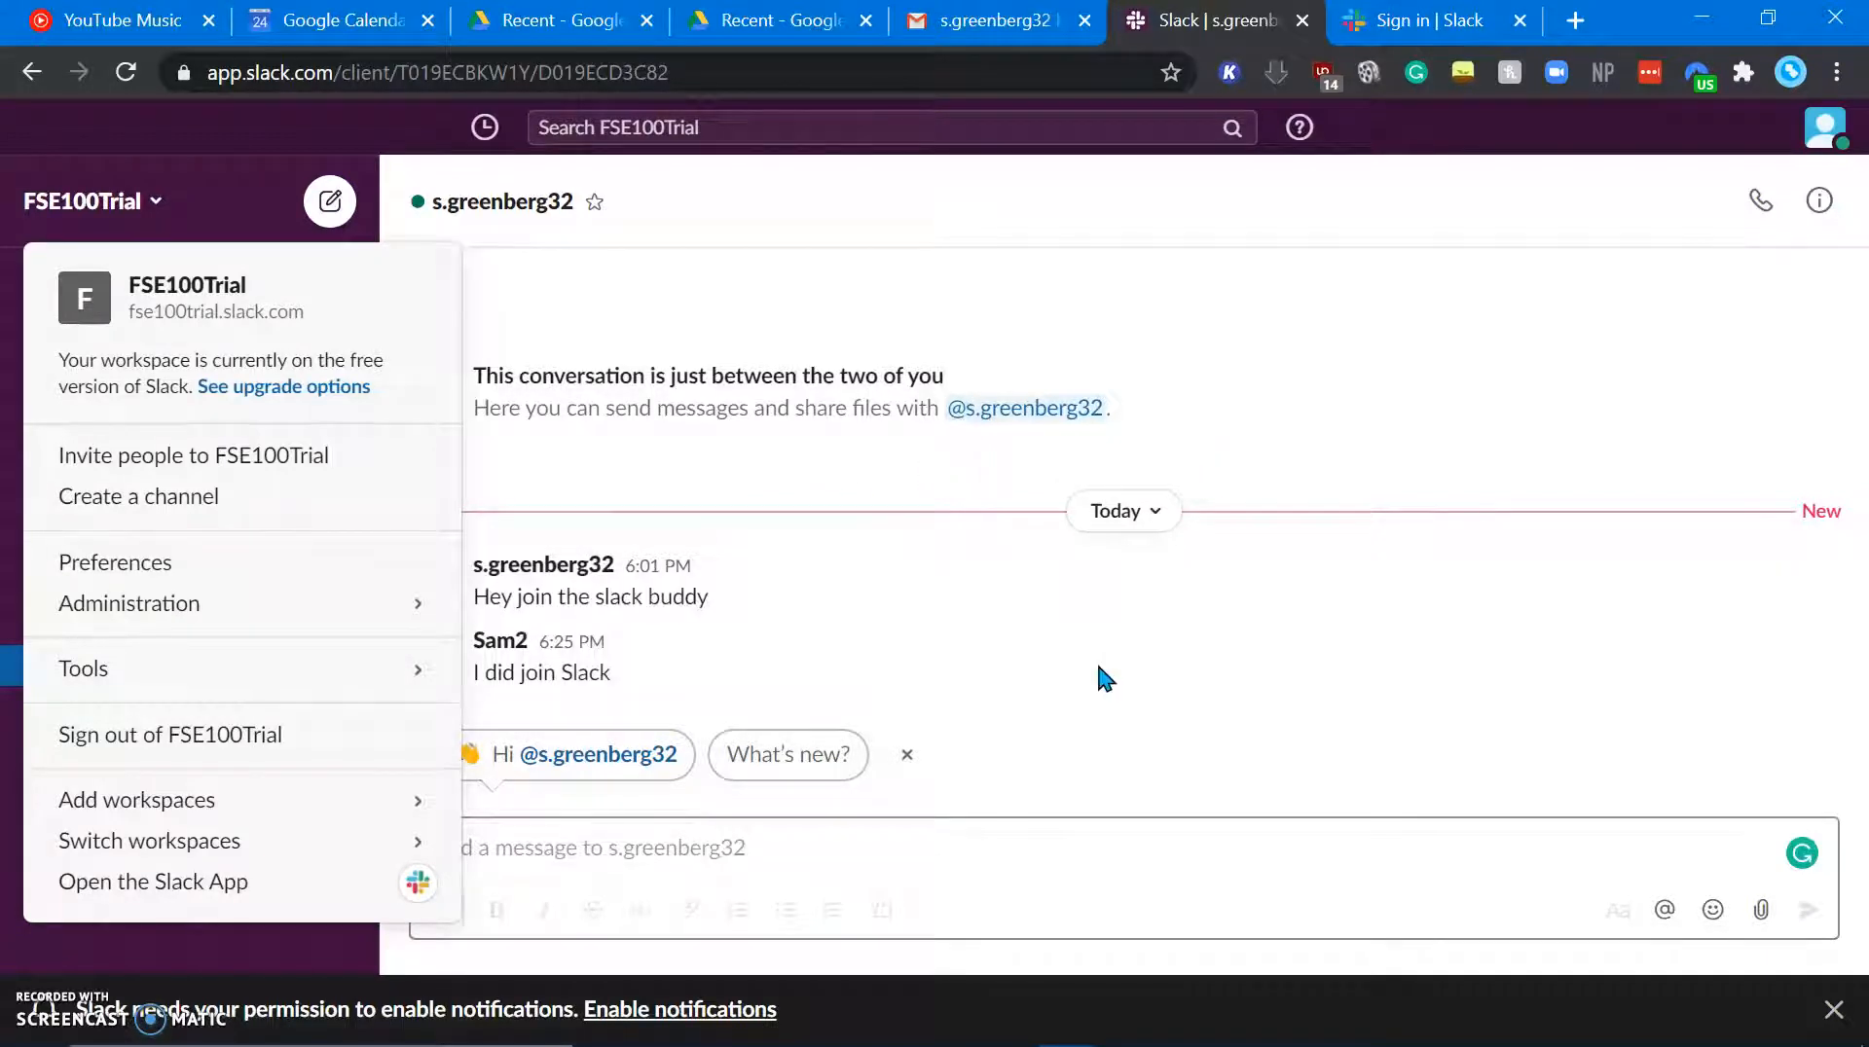
key("alt+Tab")
key("Tab")
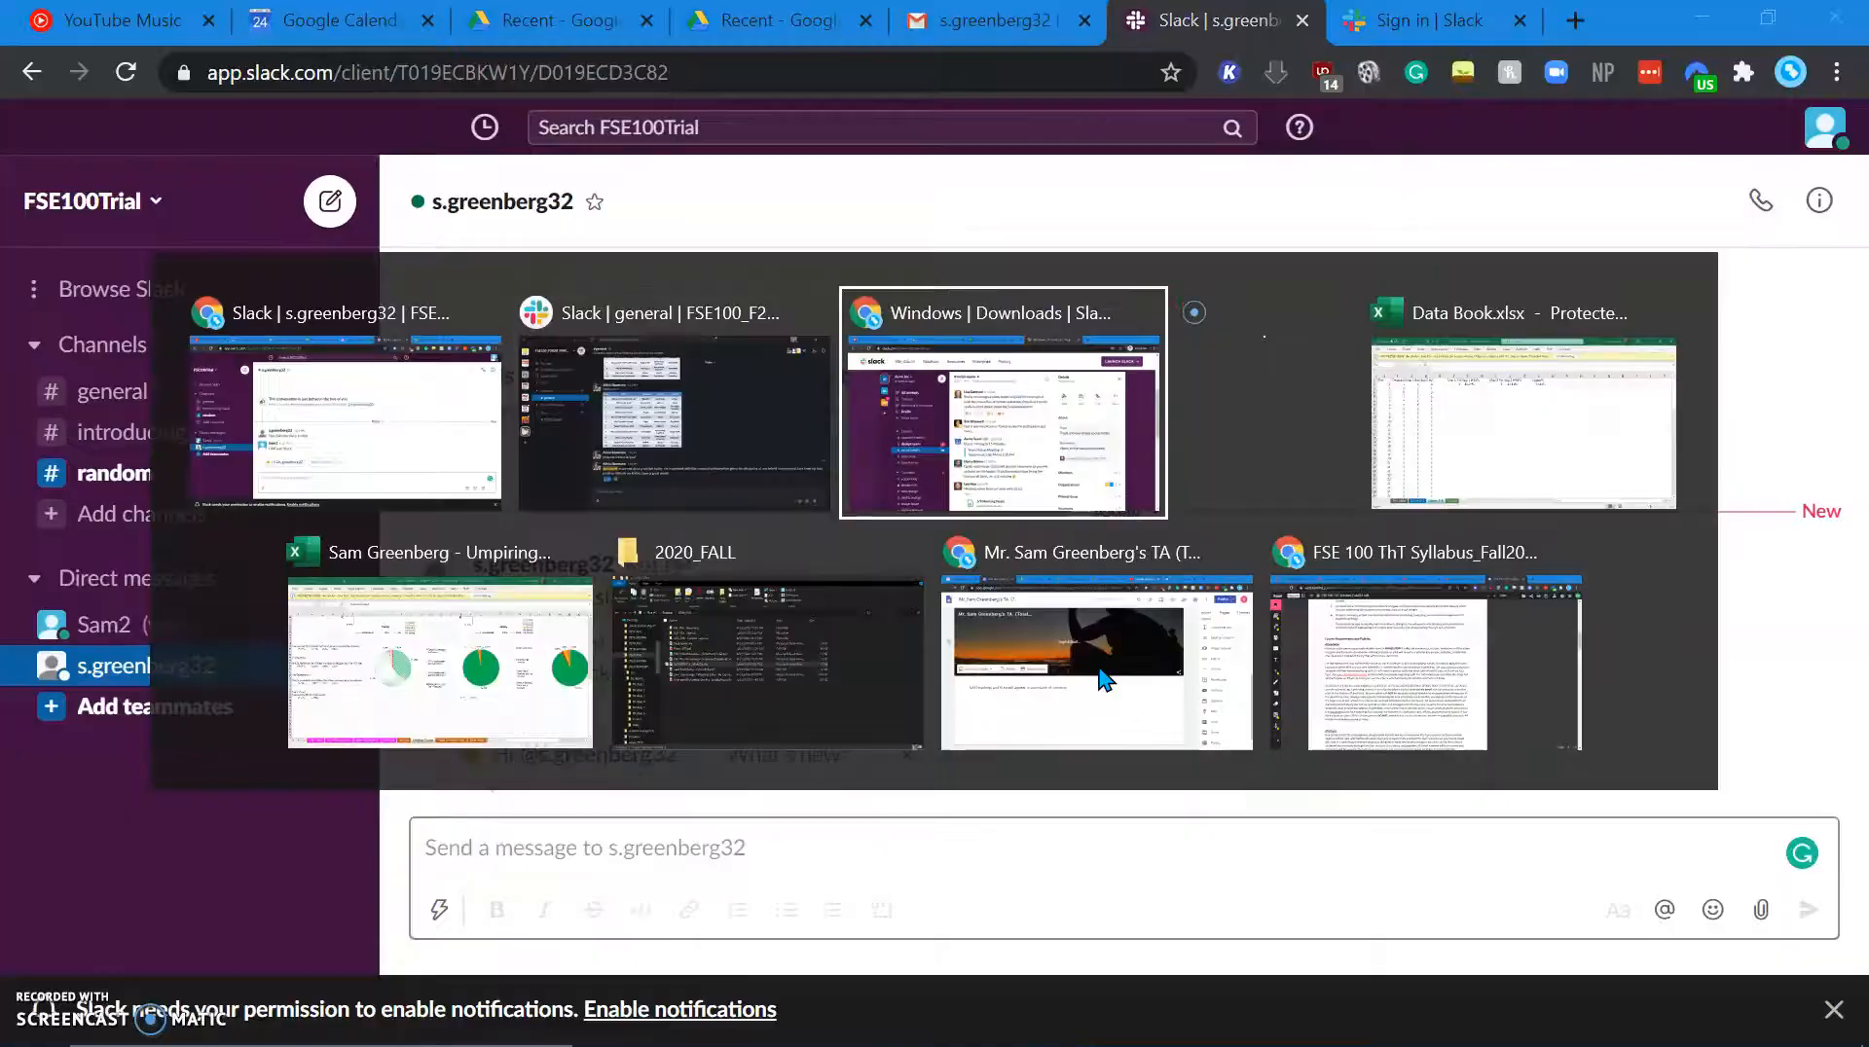
Step: Select the fse100trial.slack.com workspace URL in workspace settings, then return to the sign-in page
left_click(94, 24)
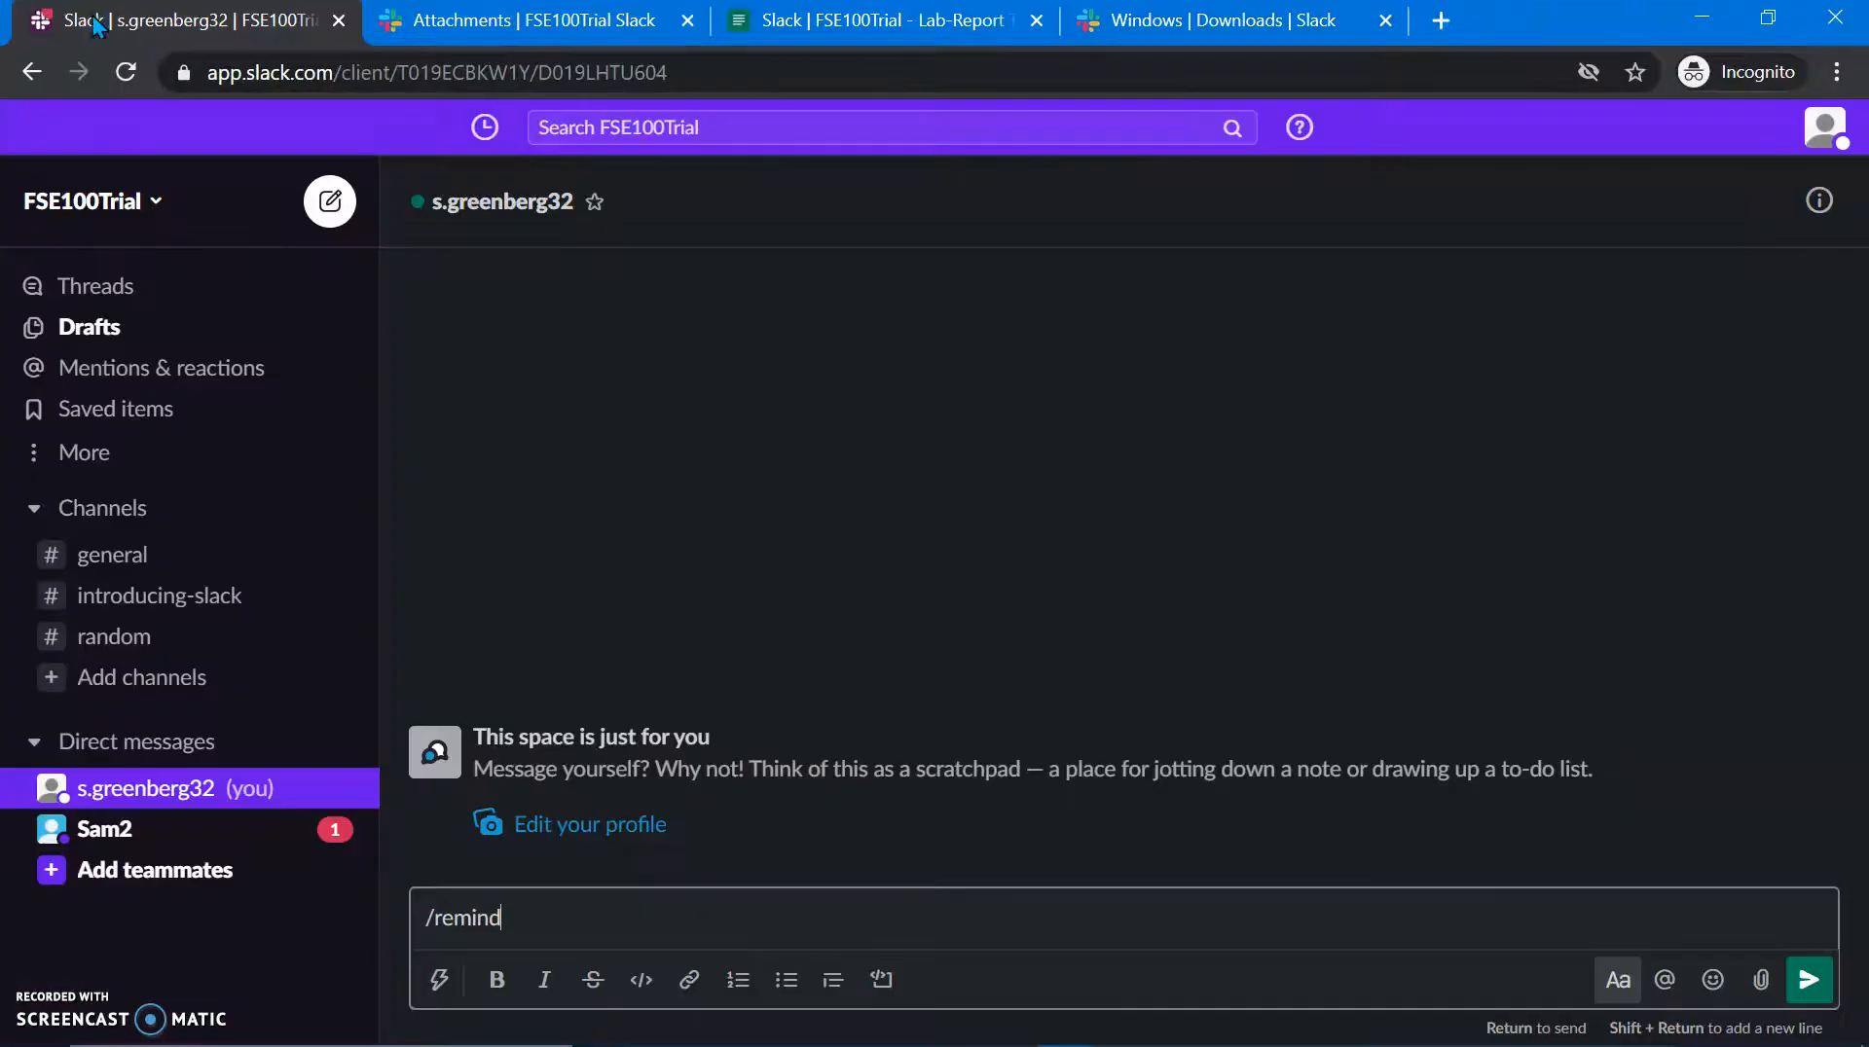
left_click(160, 226)
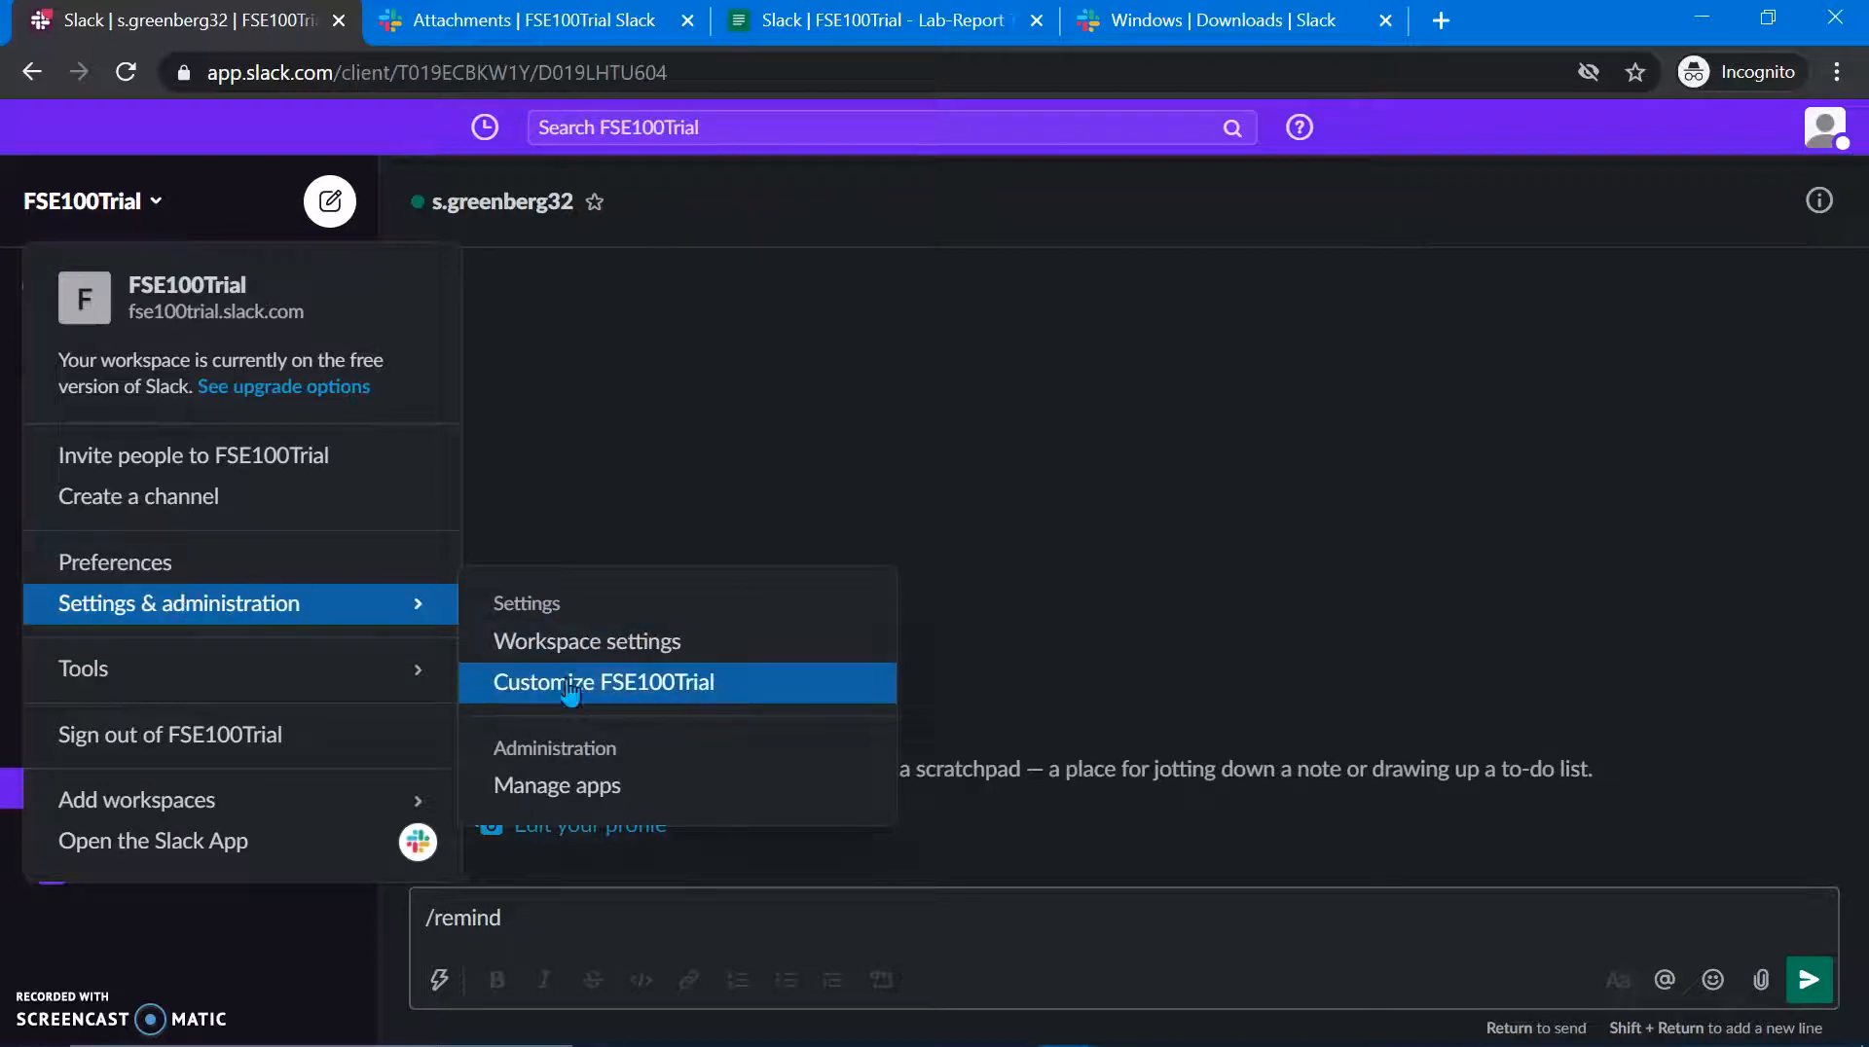
left_click(609, 650)
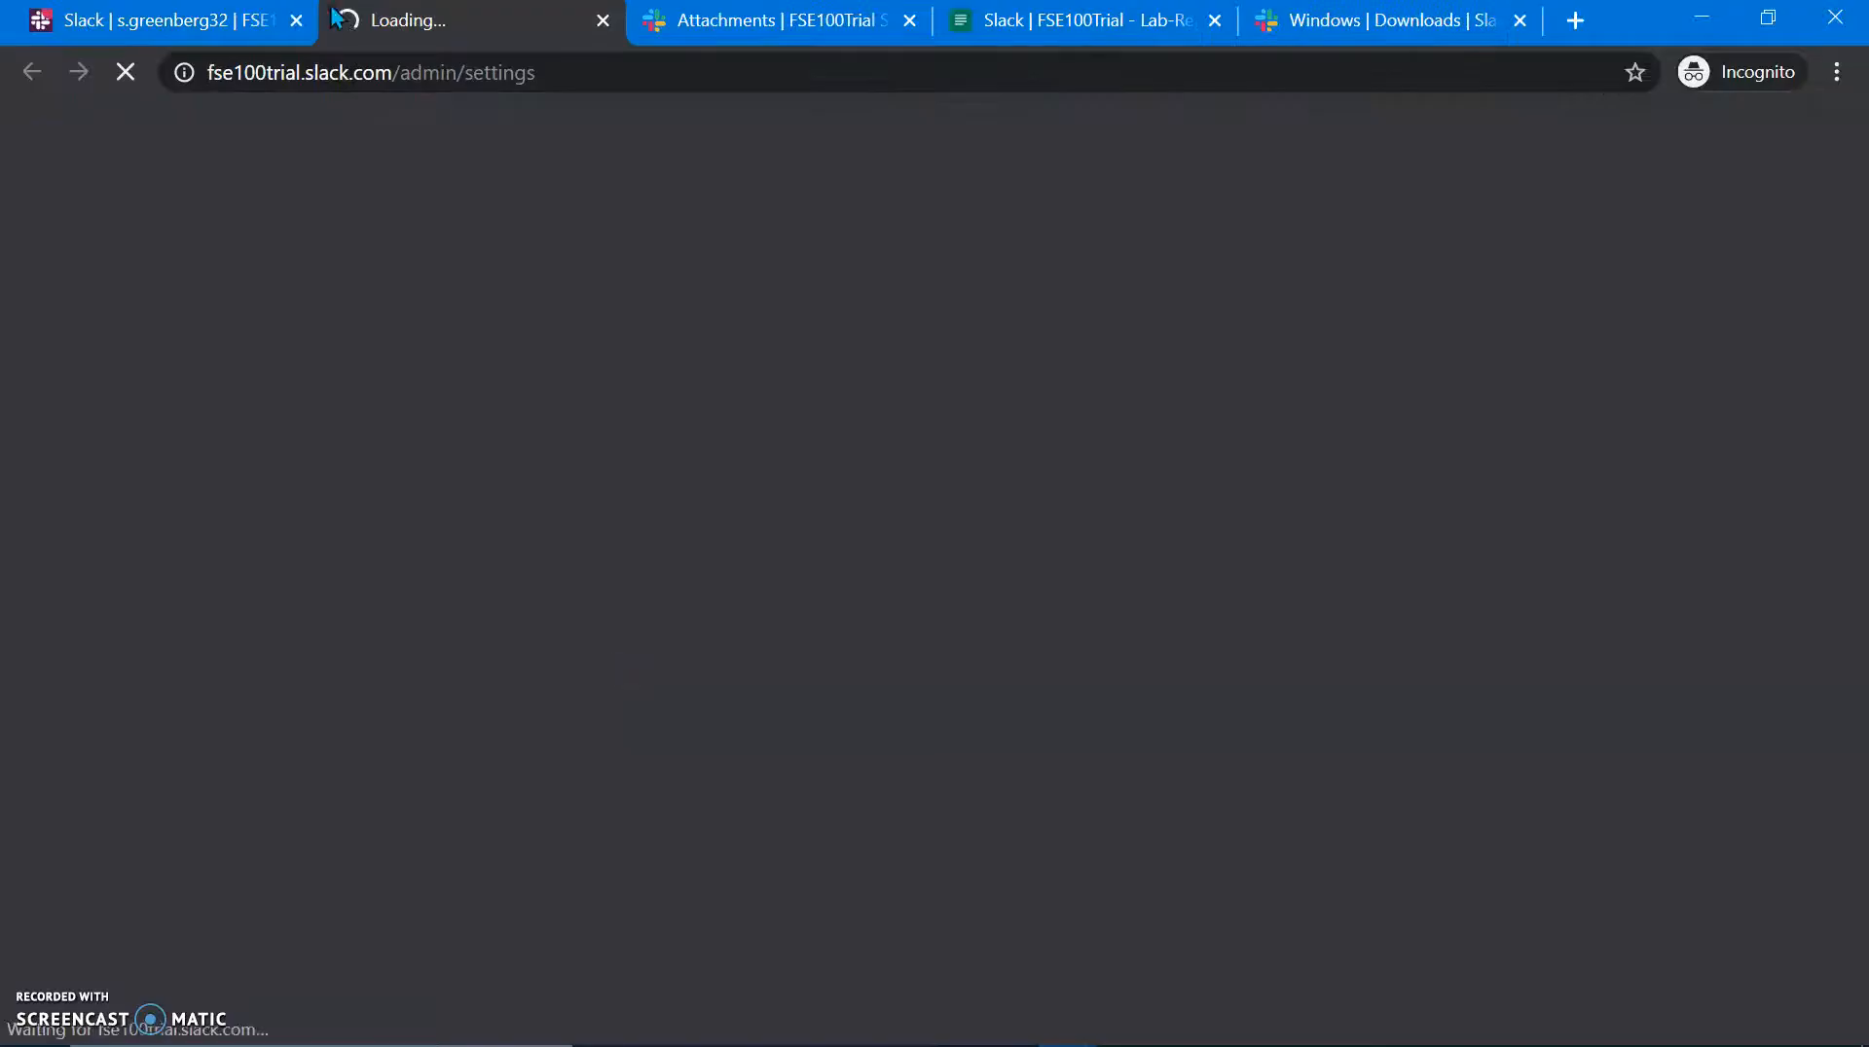
scroll(813, 574, "down", 7)
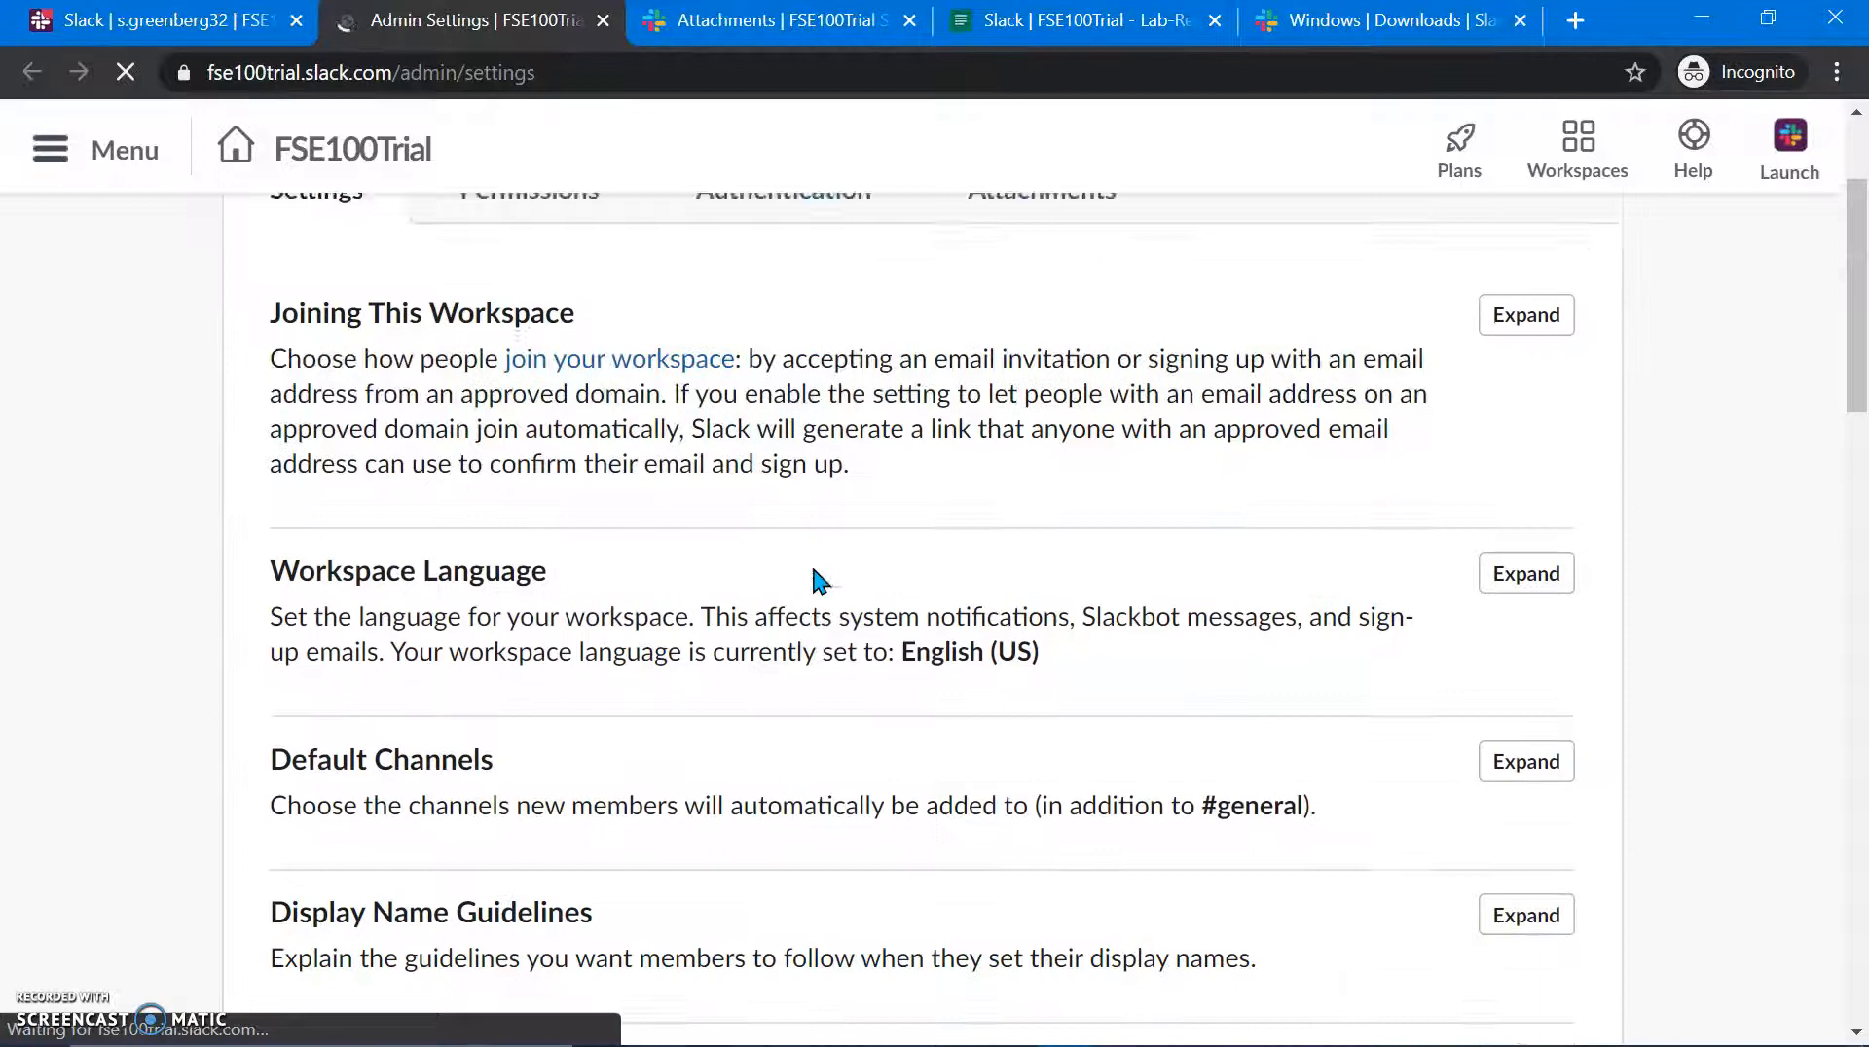
scroll(812, 571, "down", 10)
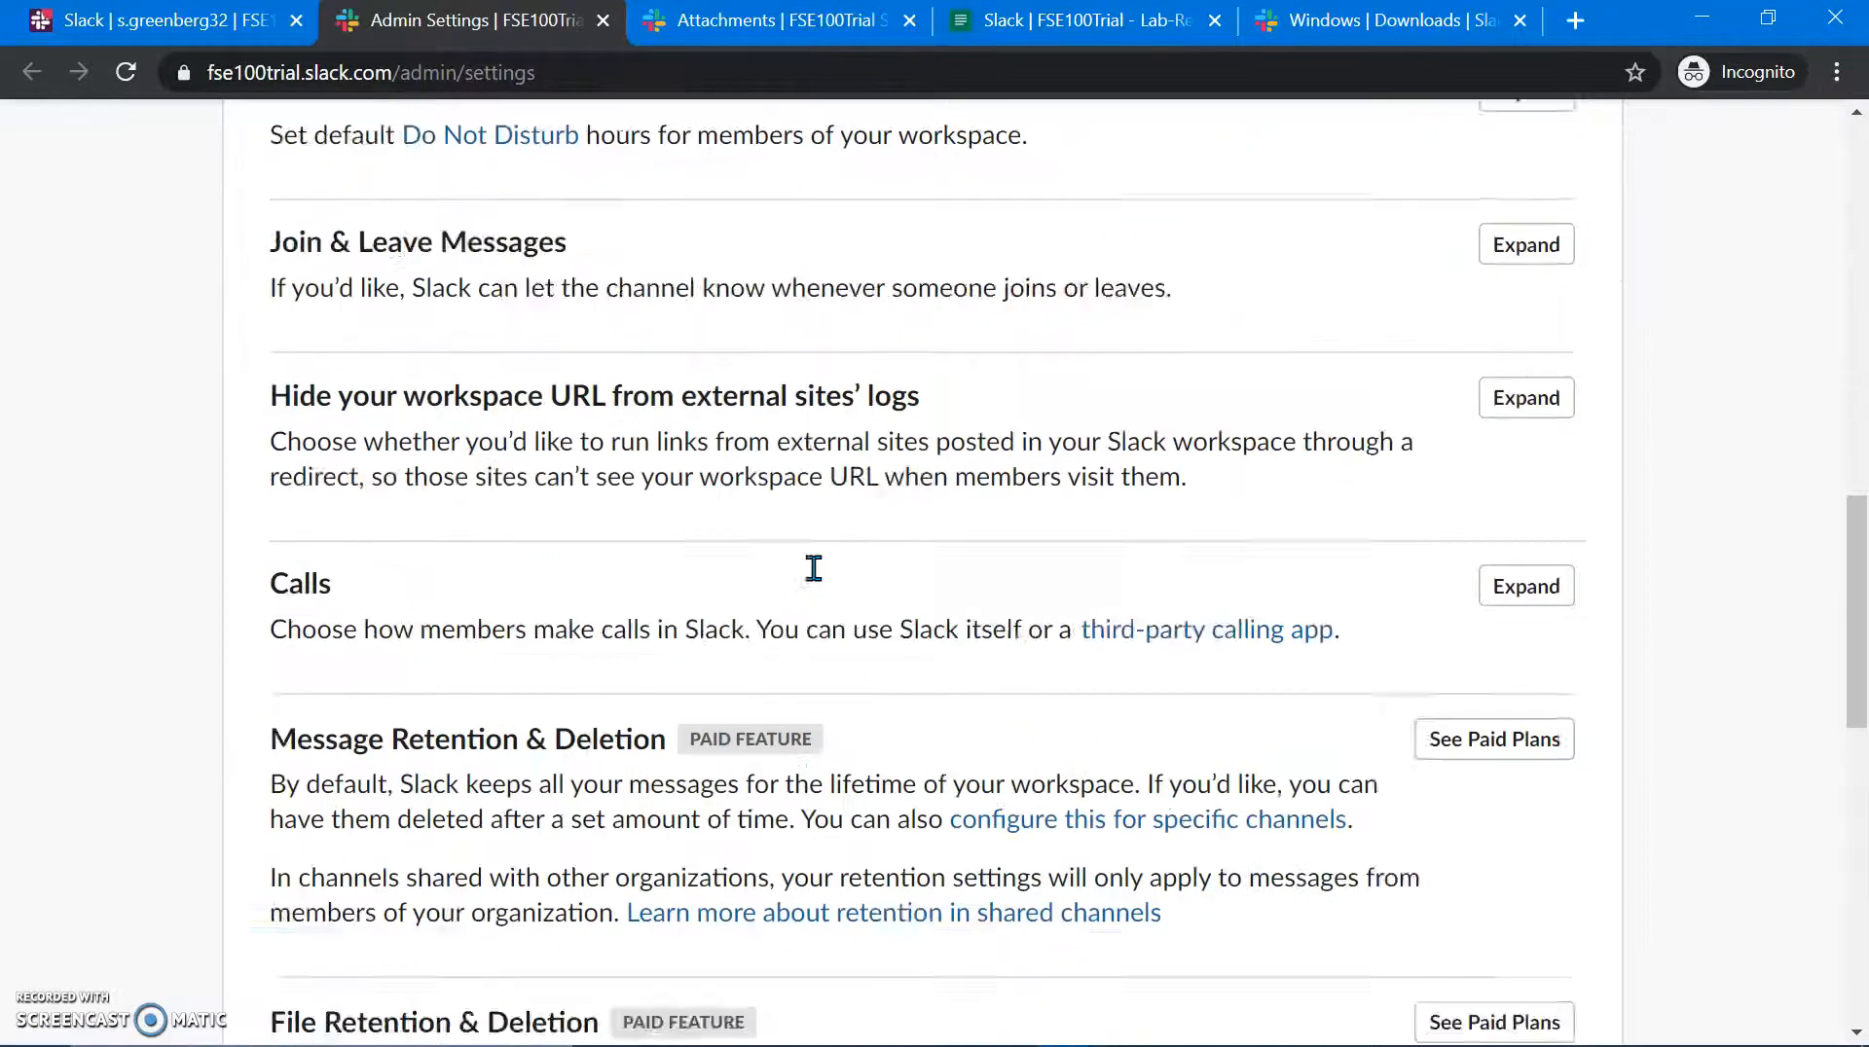
scroll(814, 569, "down", 7)
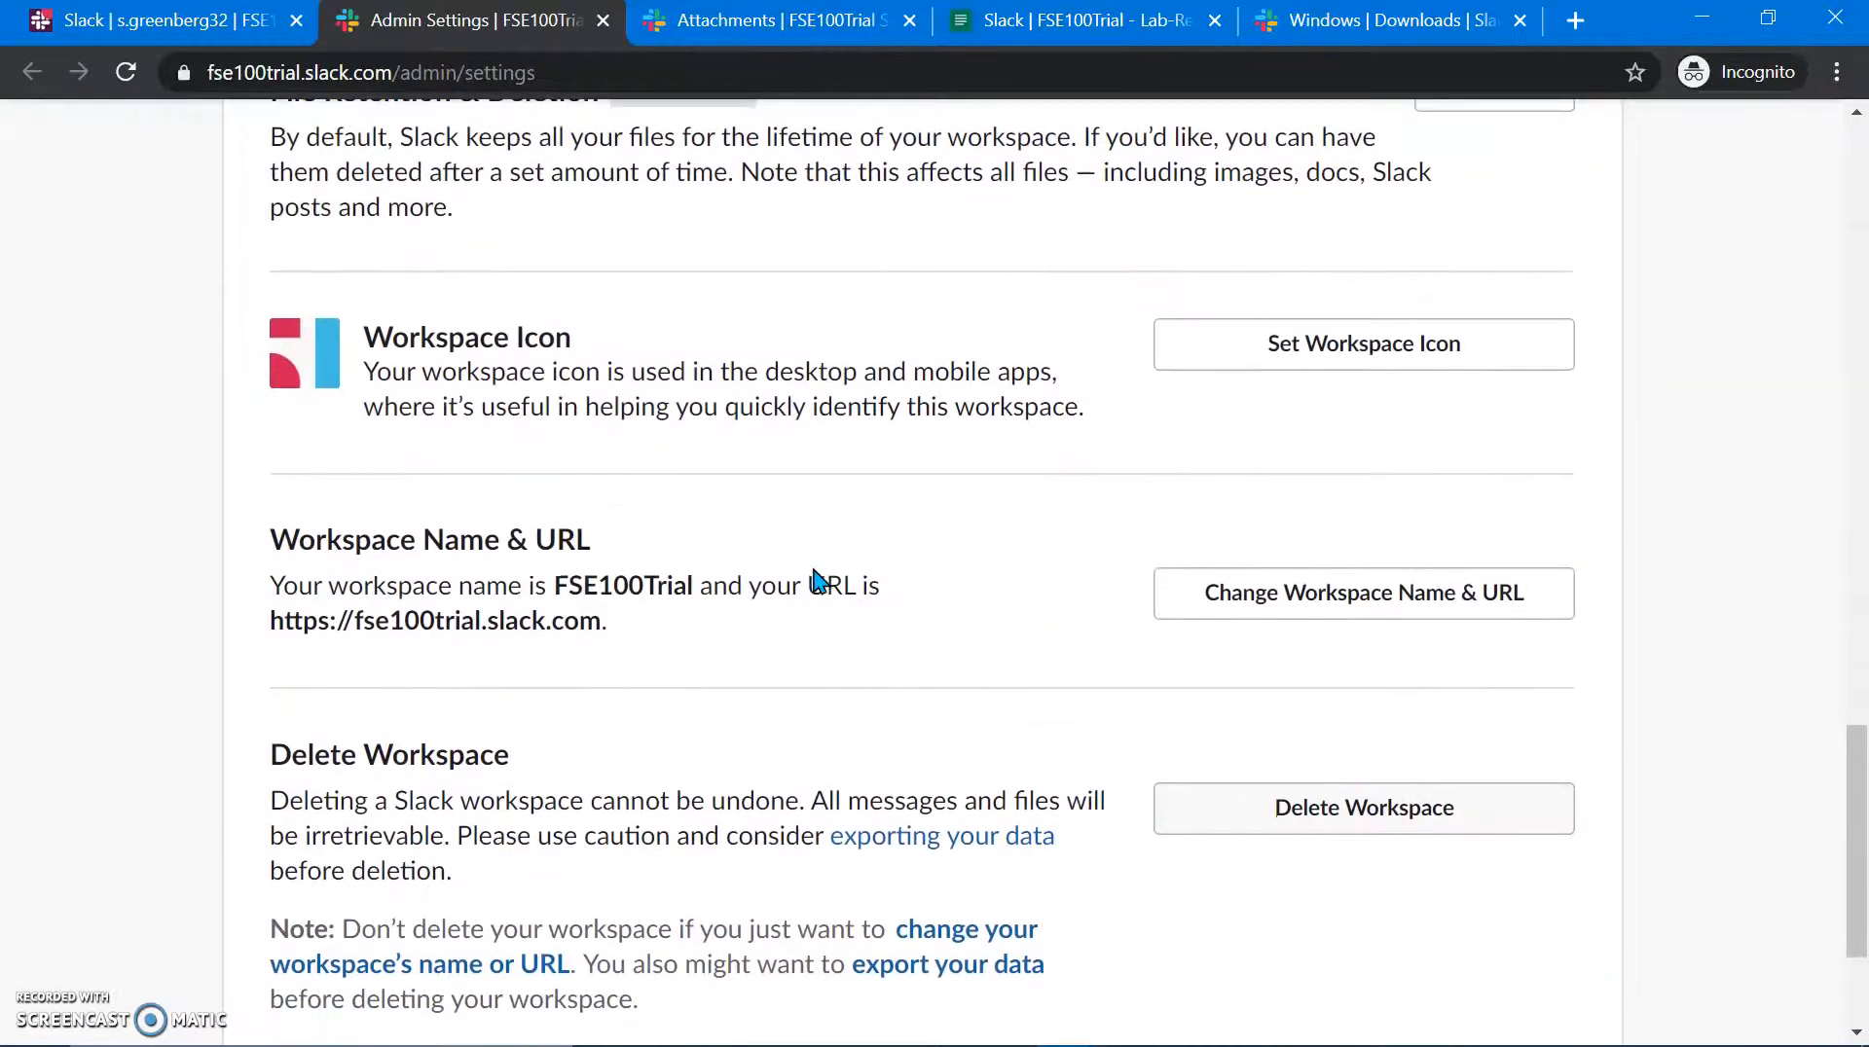
scroll(809, 454, "down", 1)
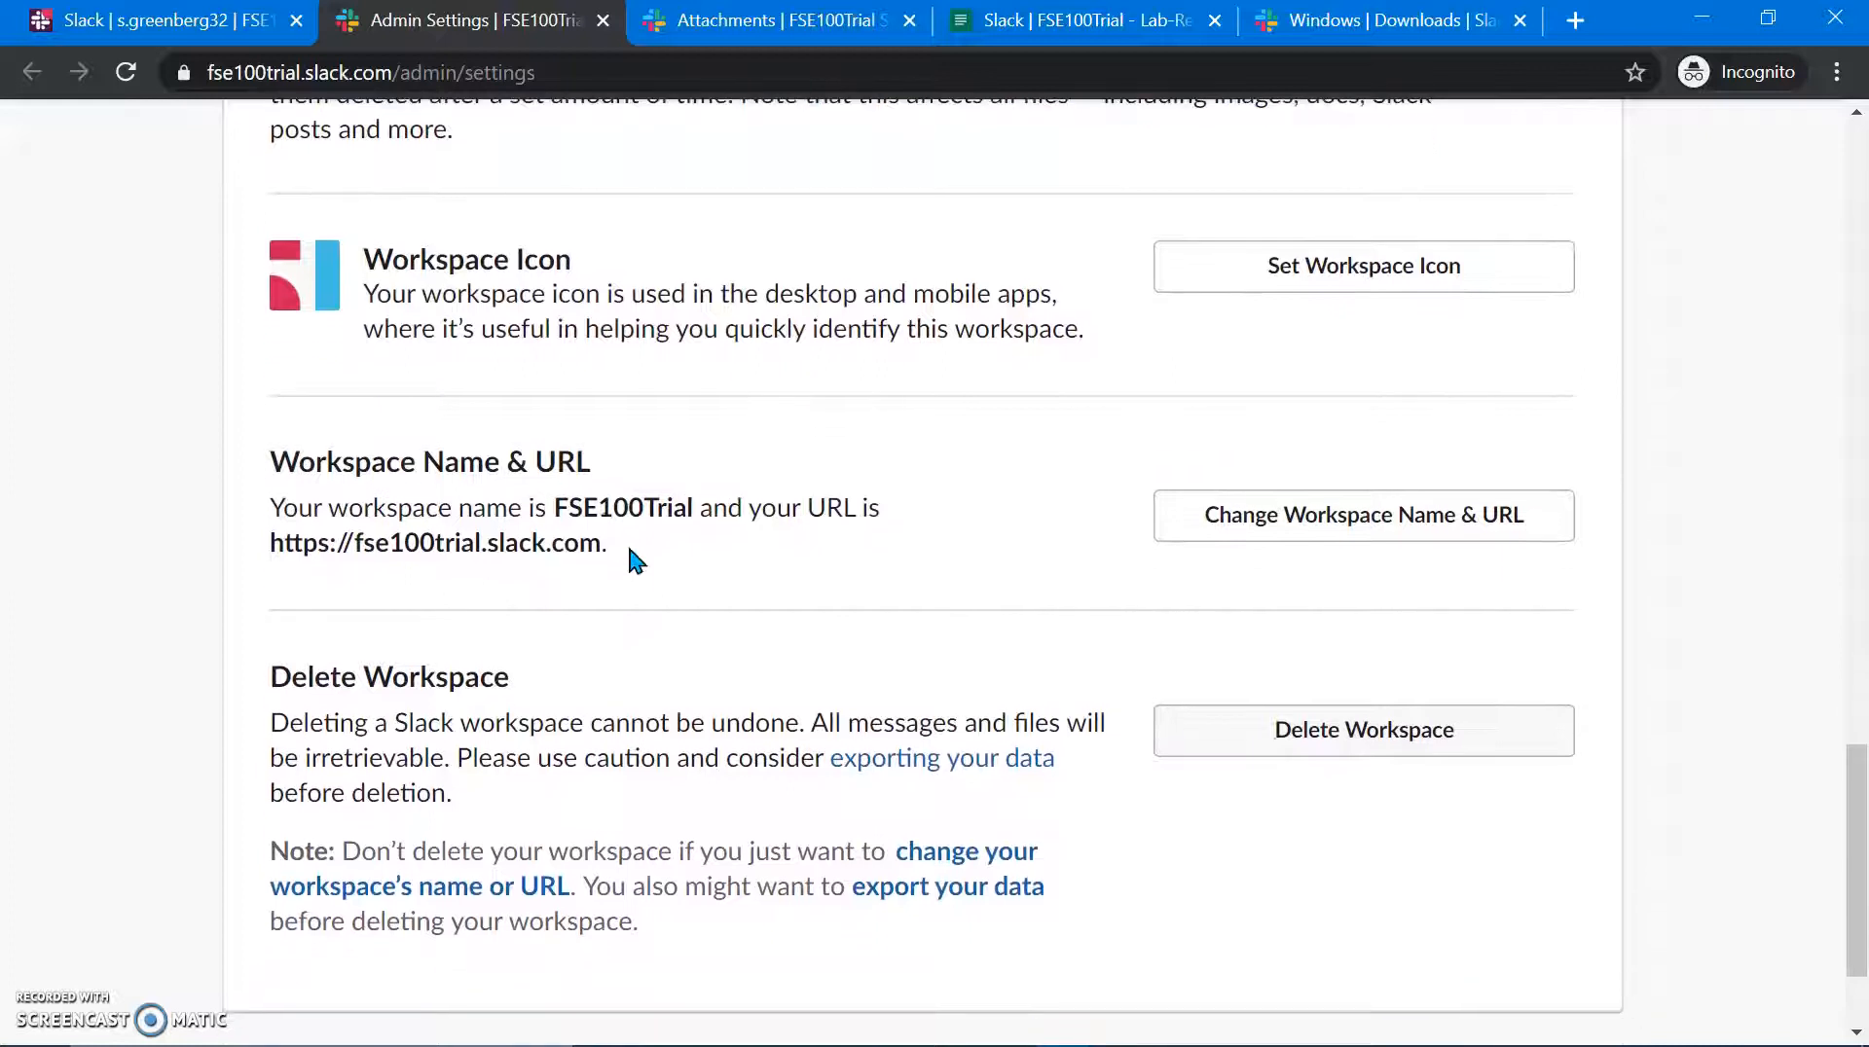
left_click_drag(623, 543, 267, 543)
key("ctrl+c")
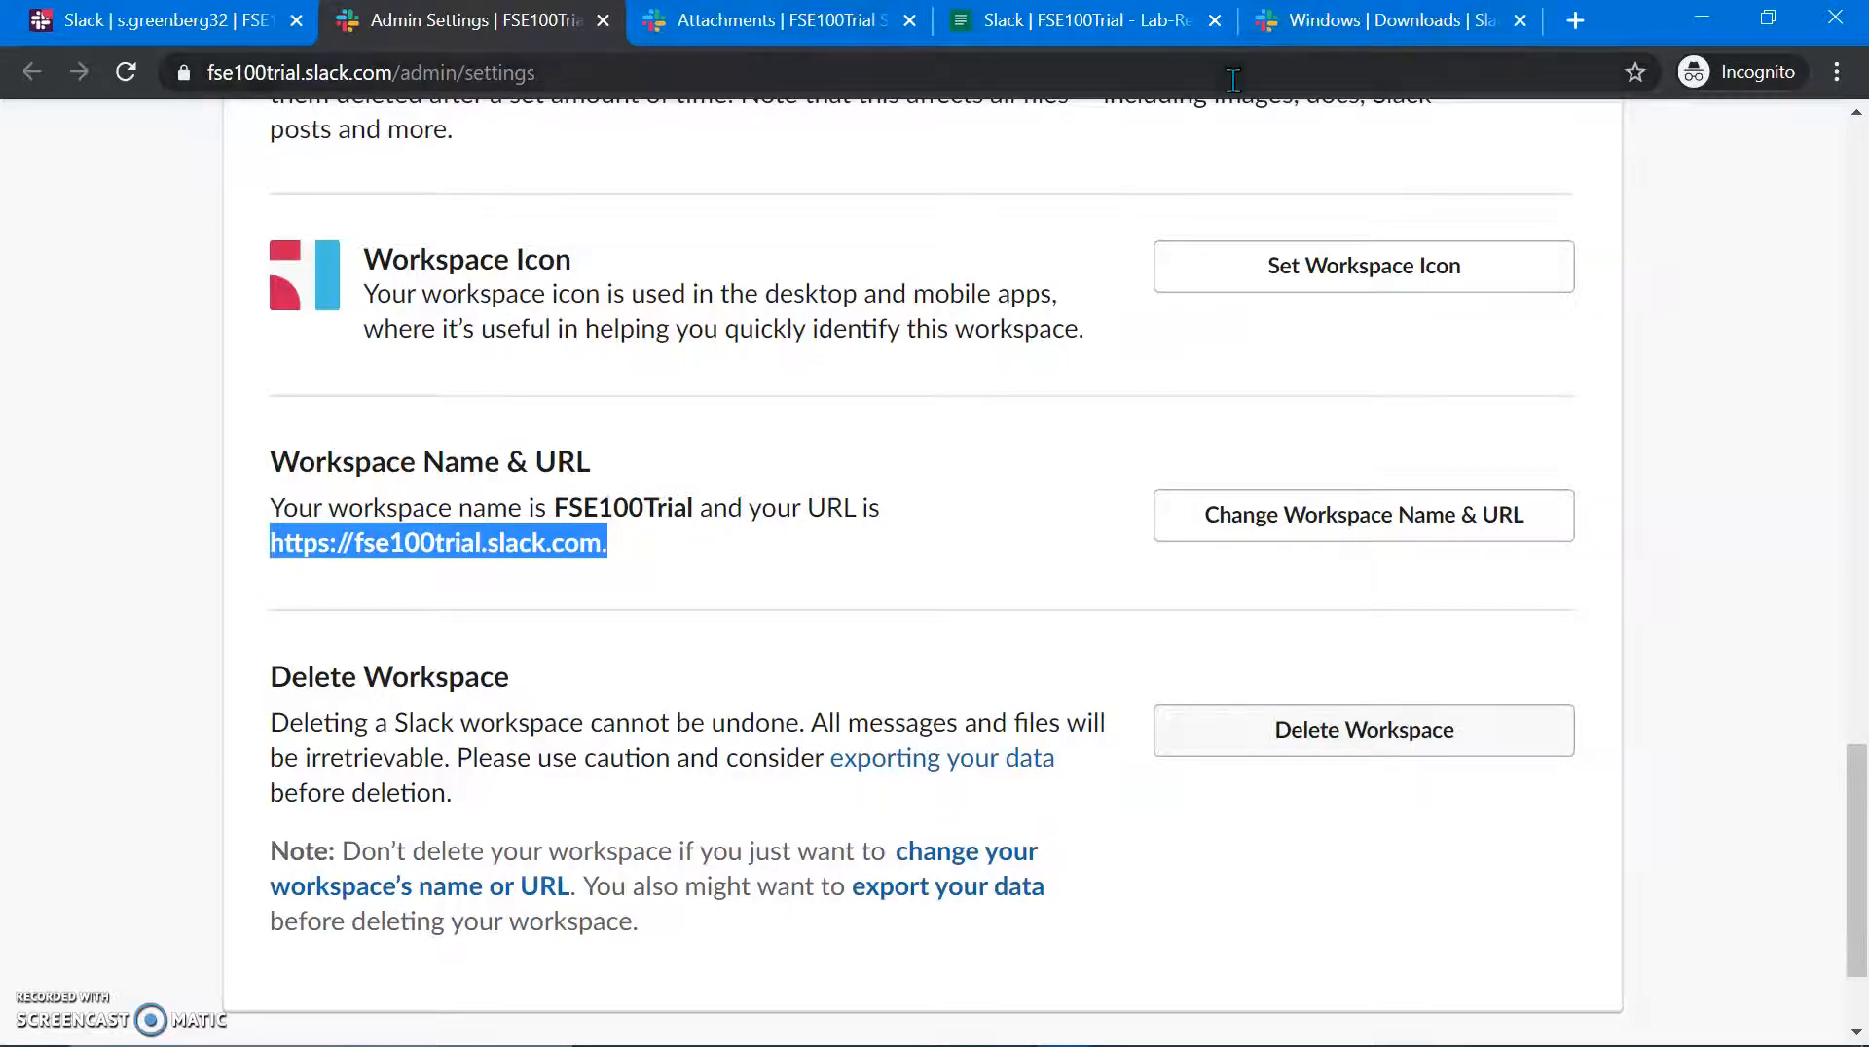
key("alt+Tab")
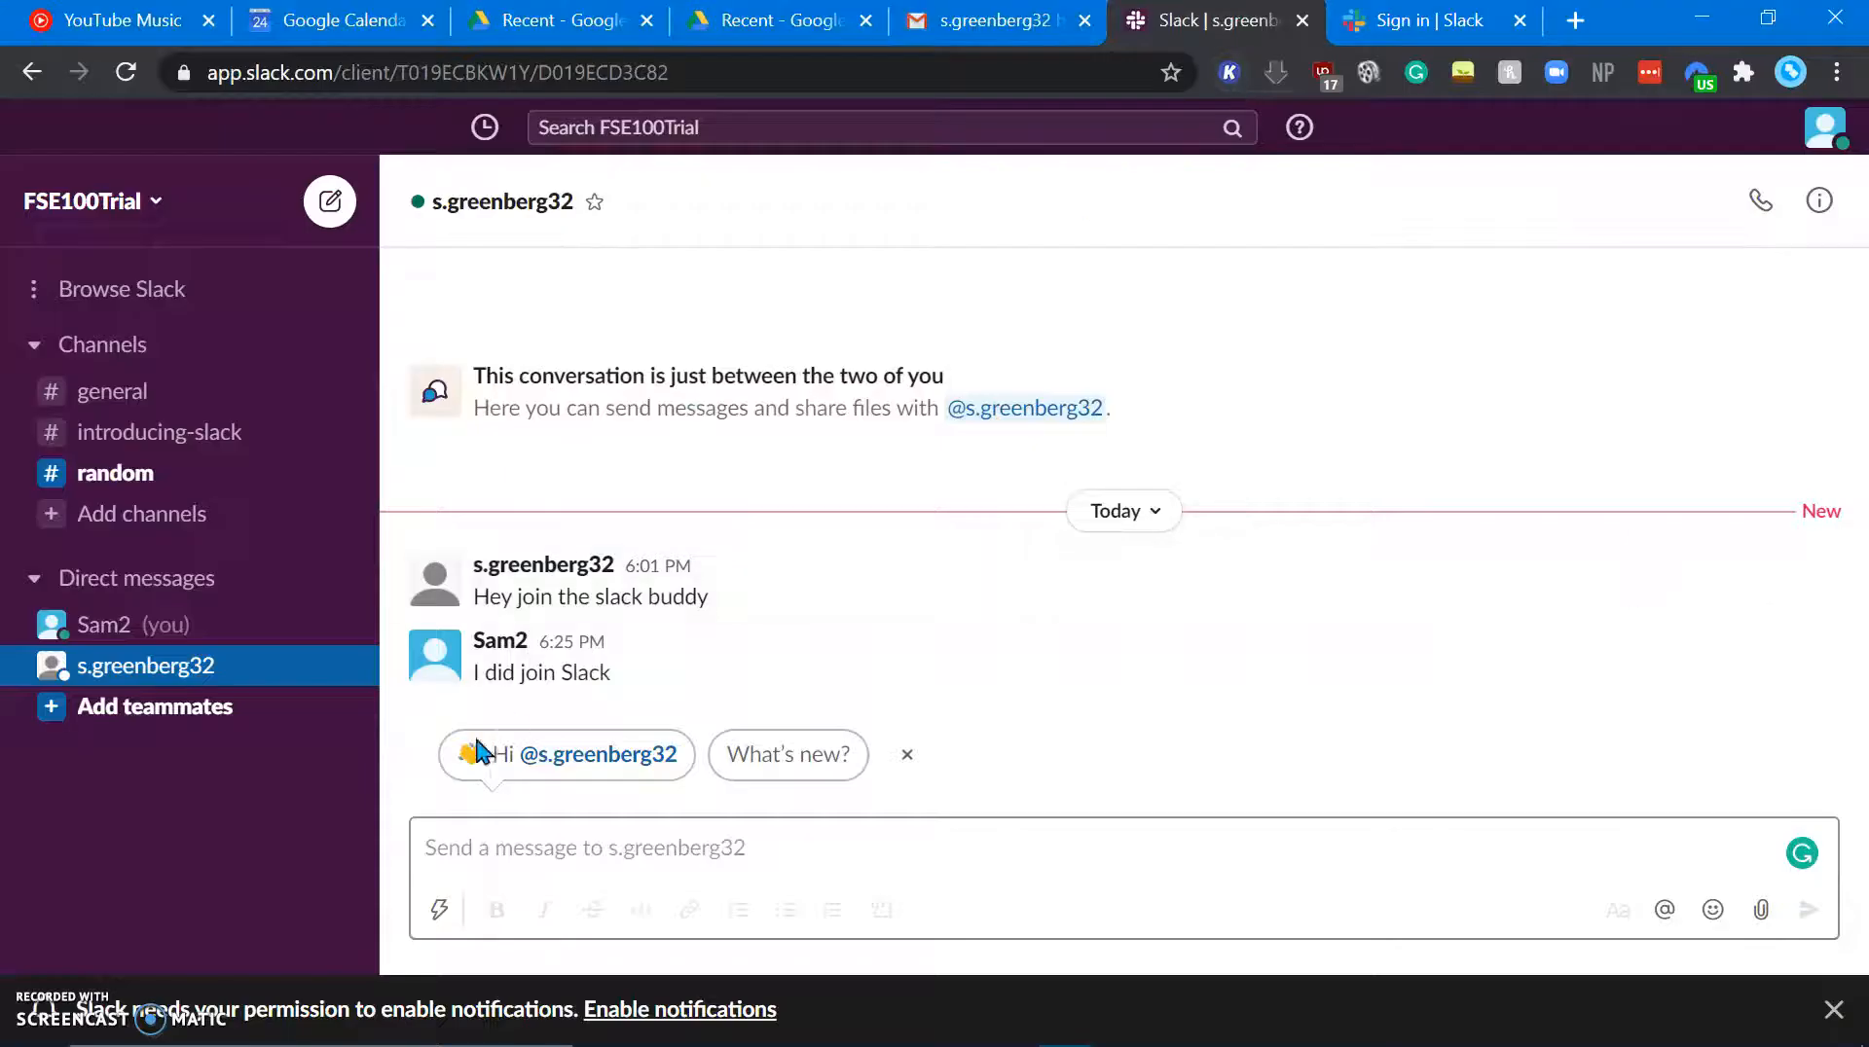
left_click(1431, 31)
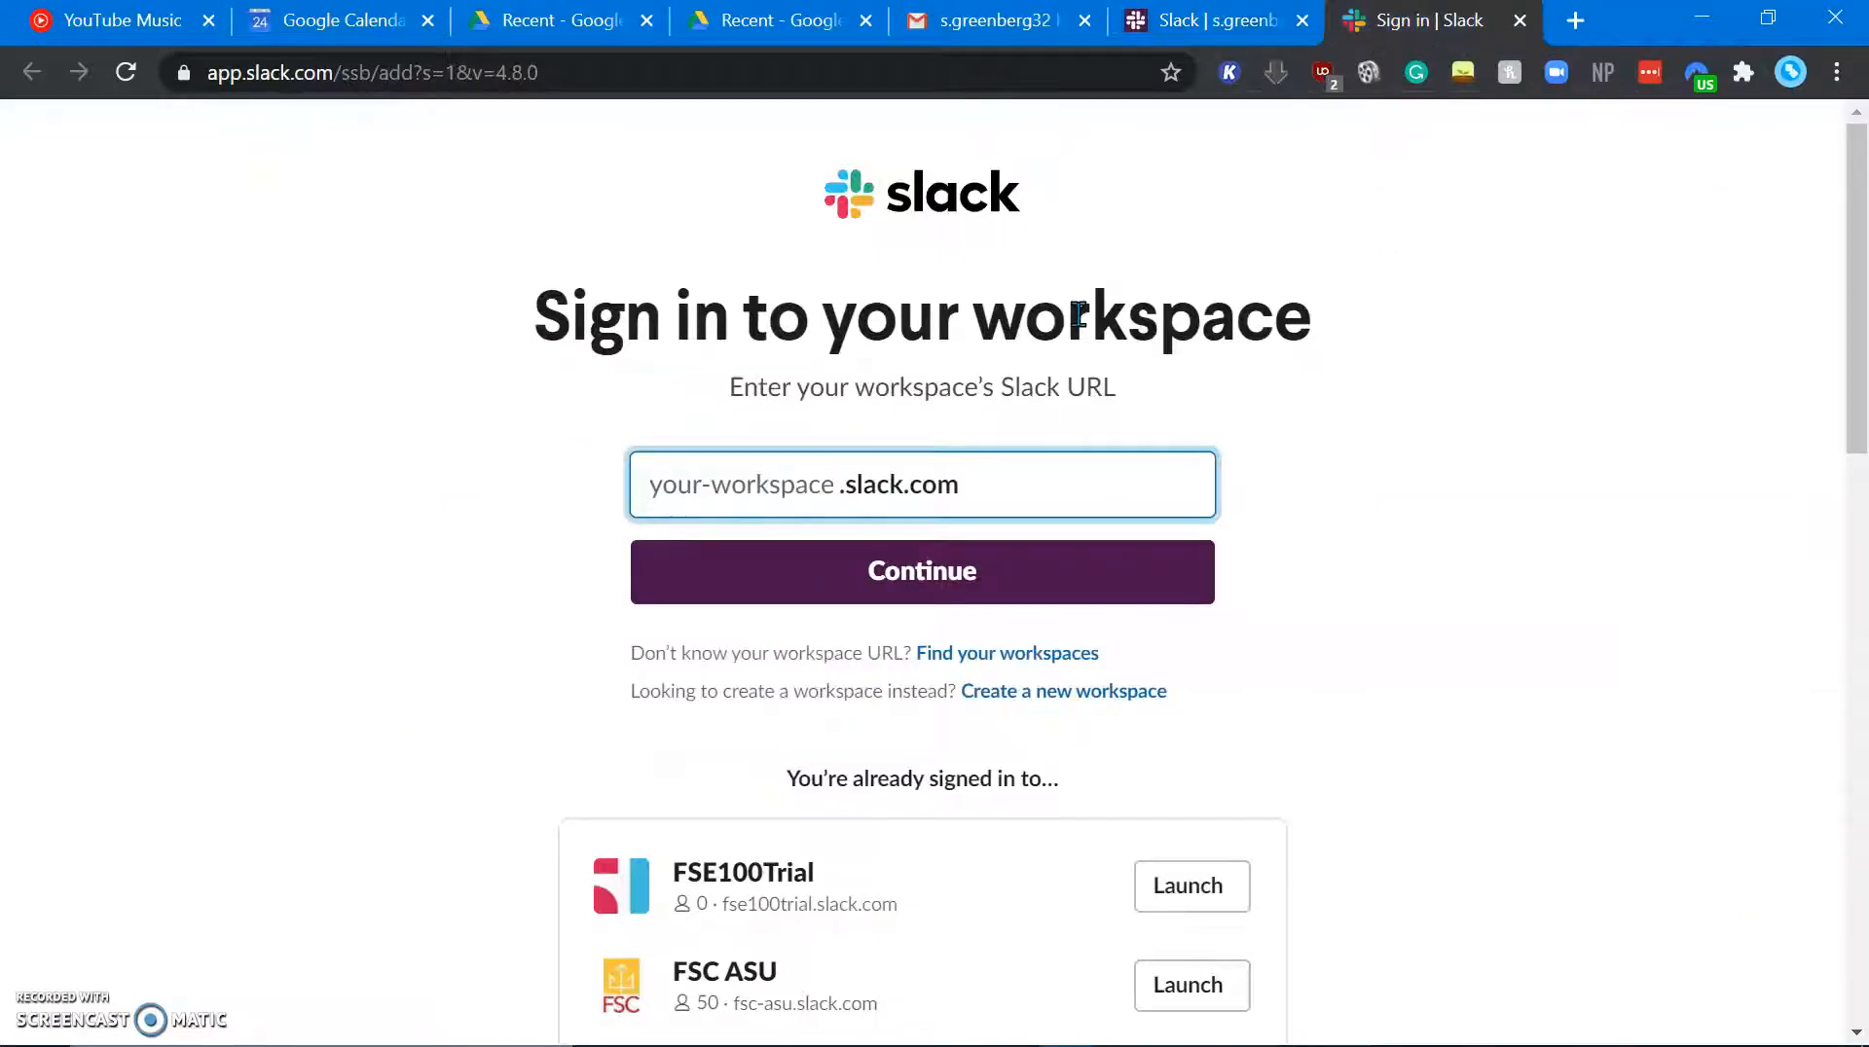
Step: Paste the workspace address, trim it to 'fse100trial' after the error, and submit it
key("ctrl+v")
left_click(711, 590)
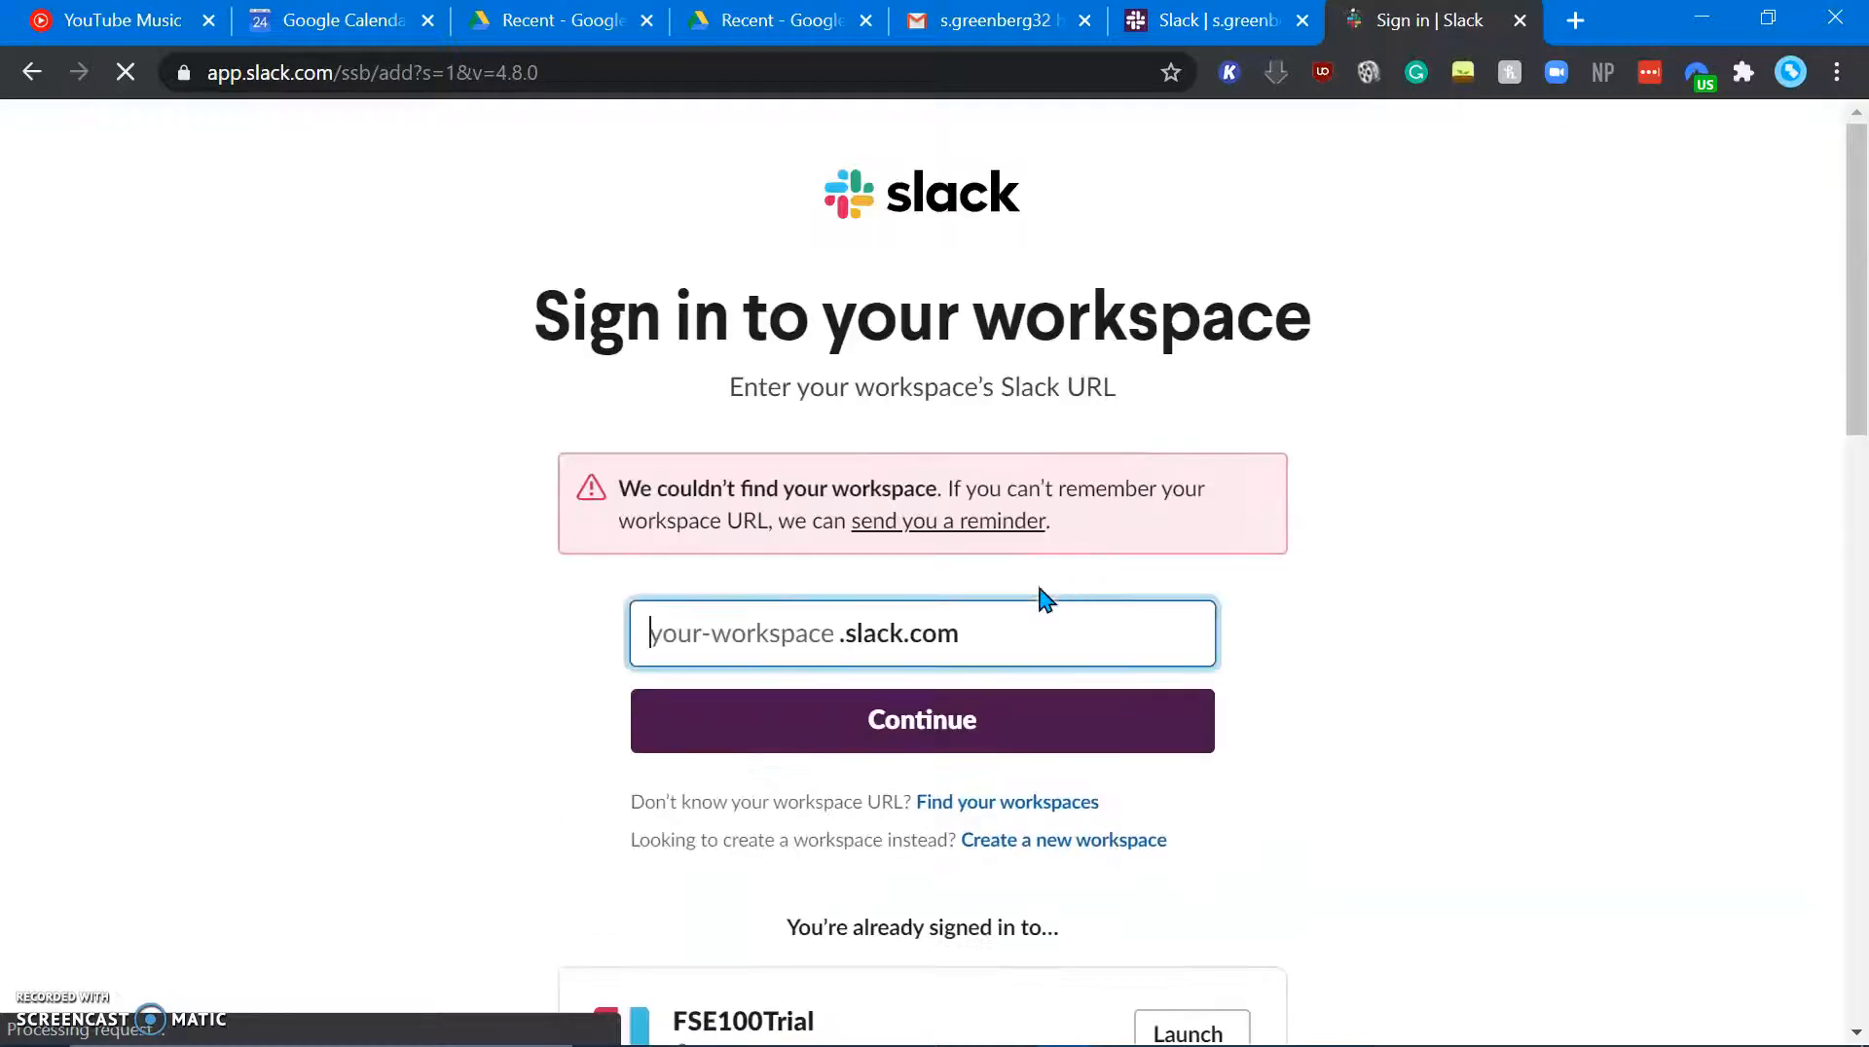
key("ctrl+v")
key("BackSpace")
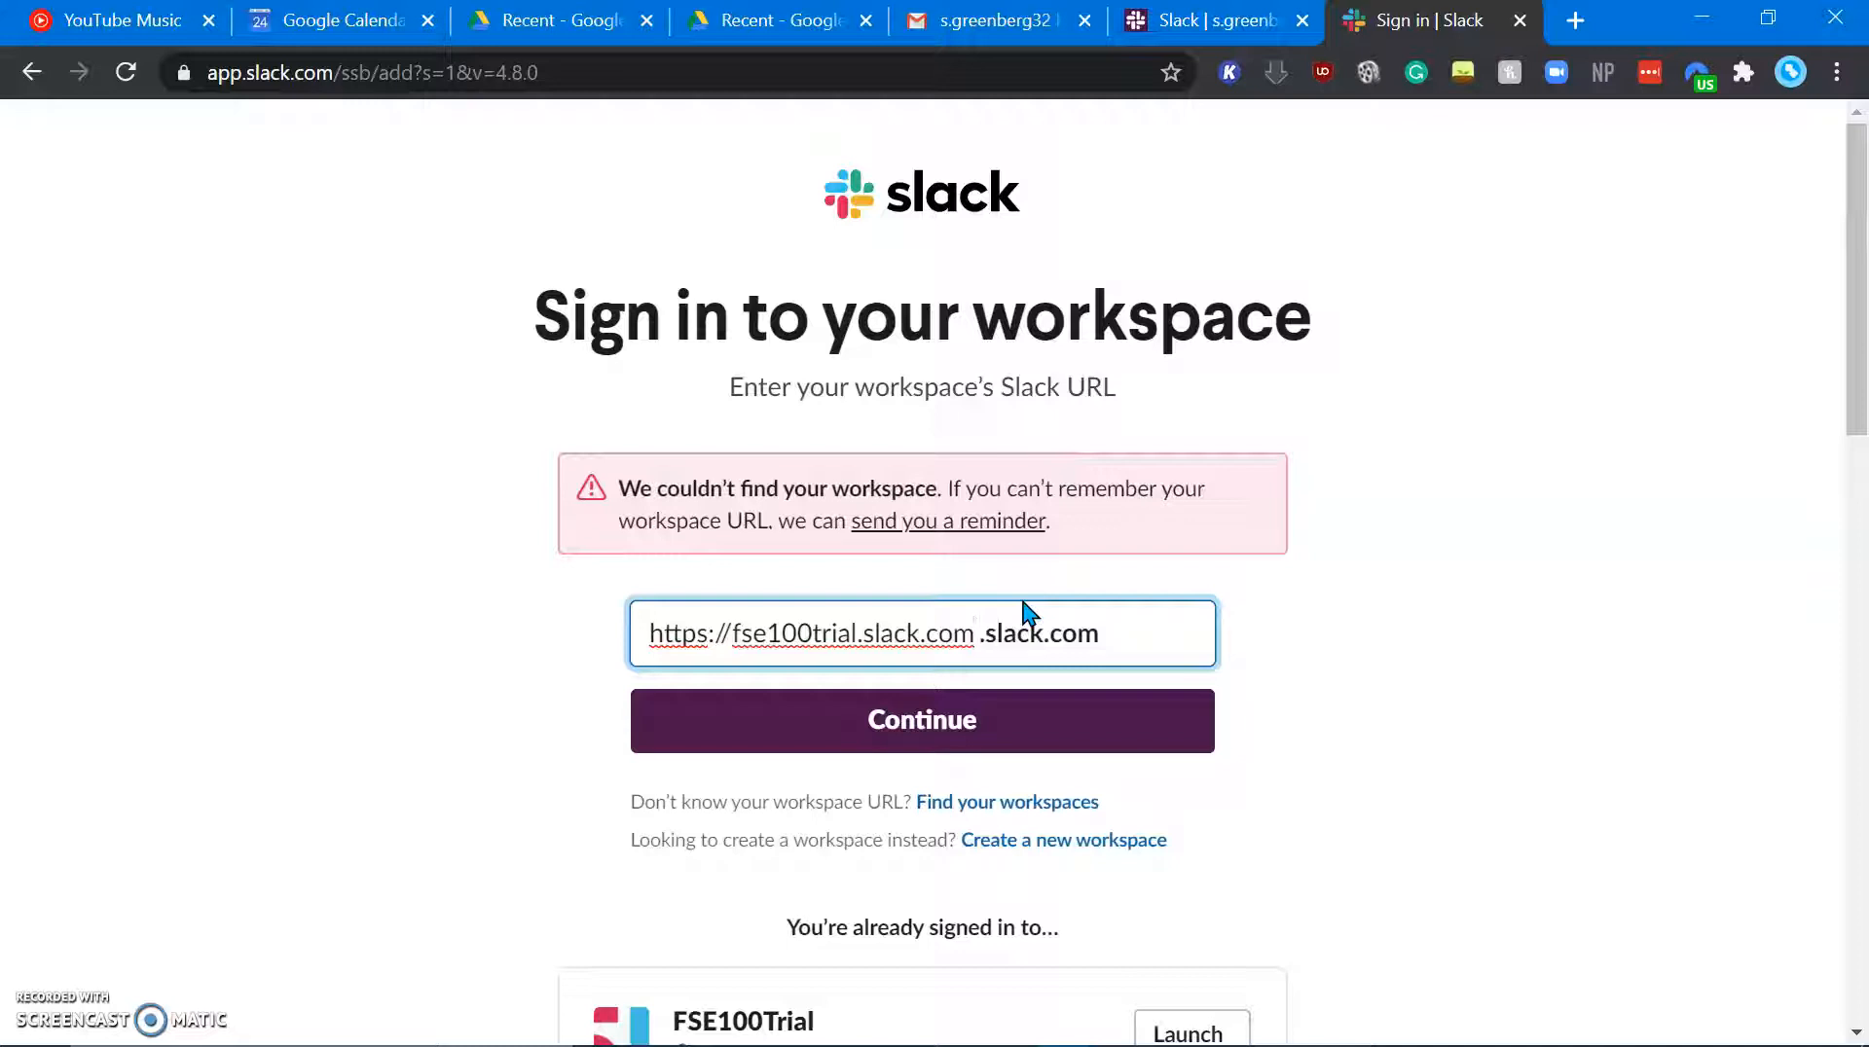
key("BackSpace")
key("BackSpace")
key("BackSpace")
key("BackSpace")
key("BackSpace")
key("BackSpace")
key("BackSpace")
key("BackSpace")
key("BackSpace")
key("BackSpace")
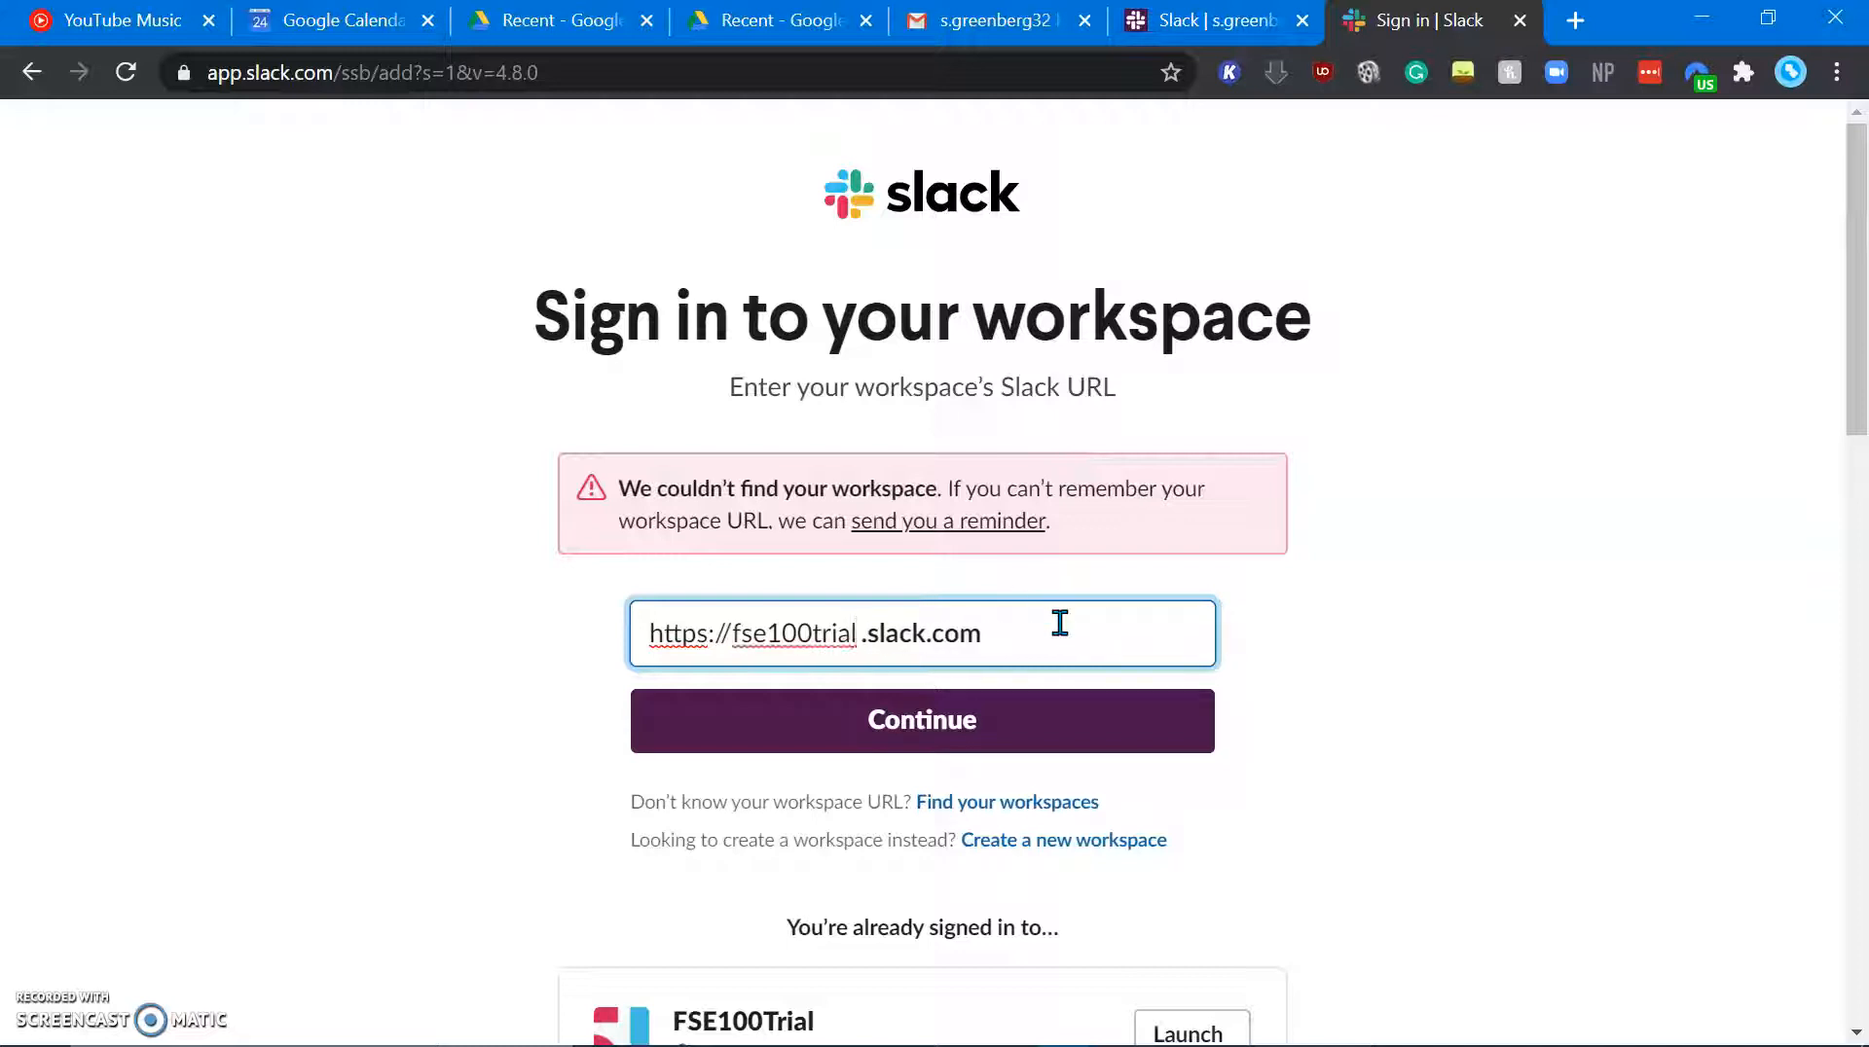
key("Return")
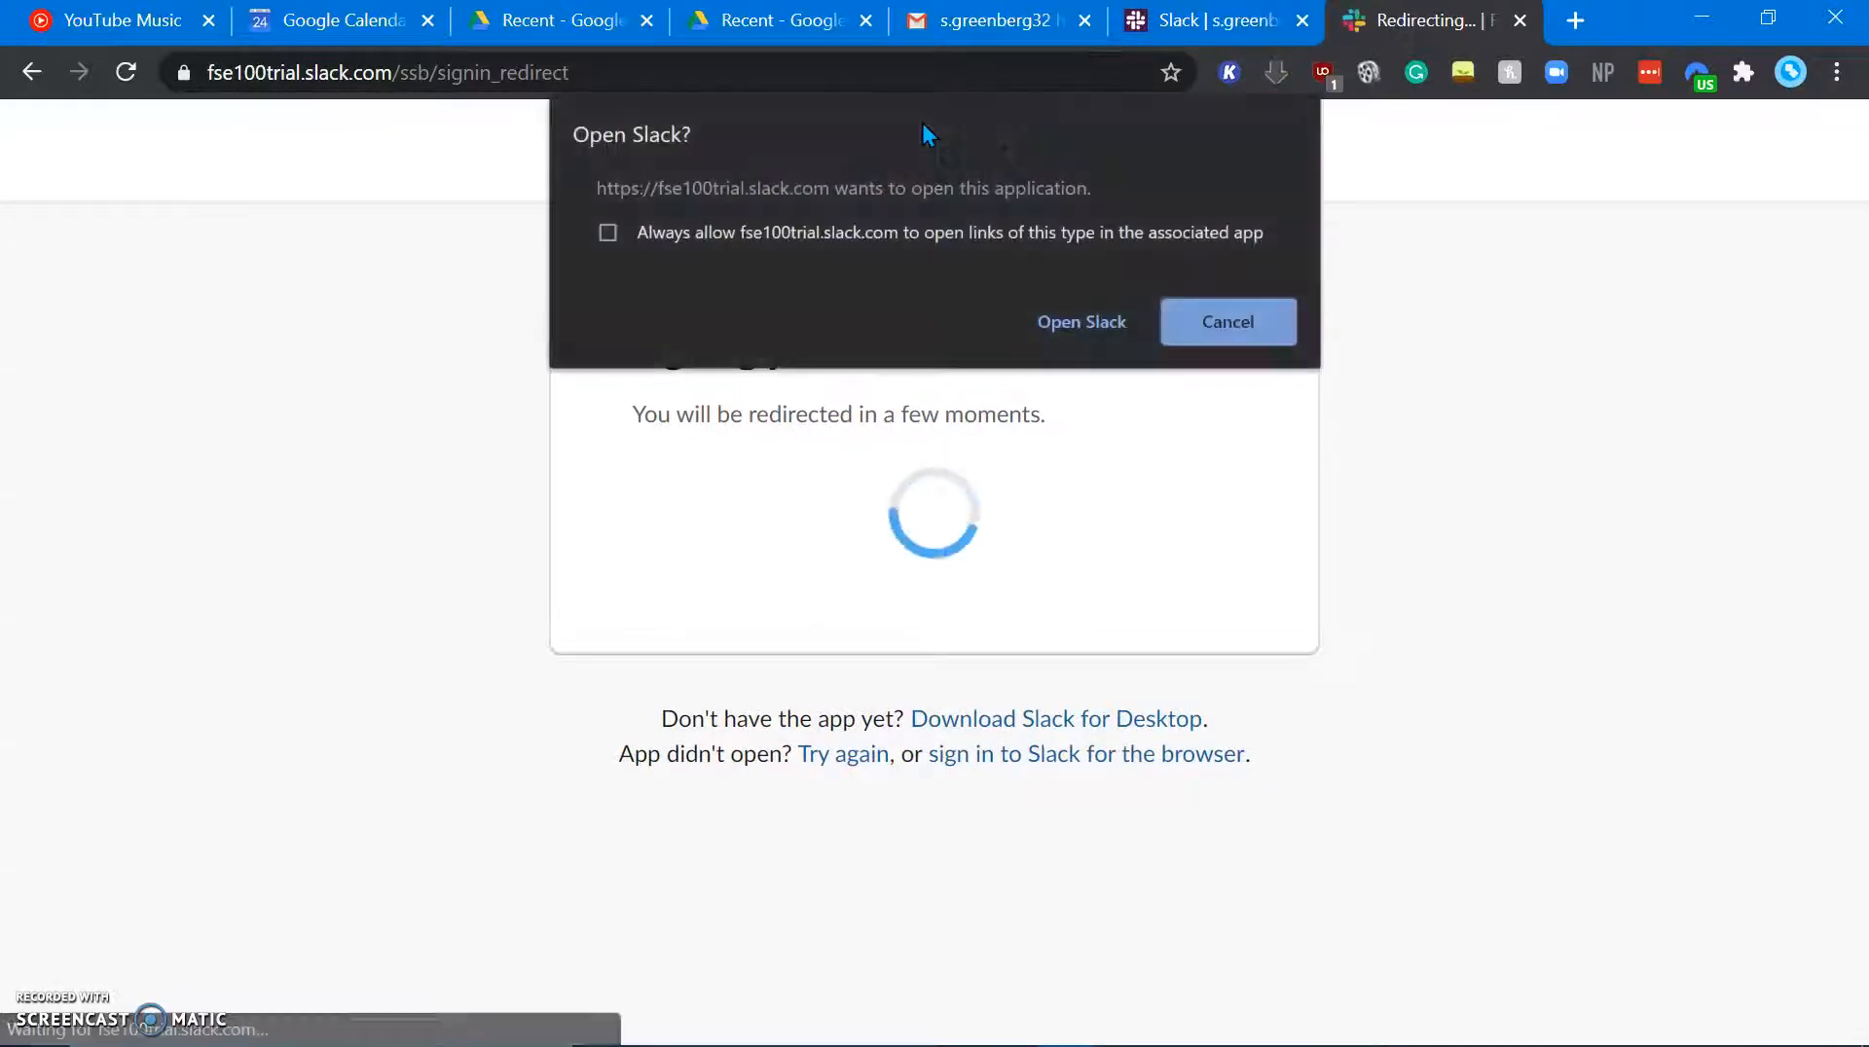
Step: Always allow opening the Slack app, switch to FSE100Trial there, and view #random
left_click(946, 237)
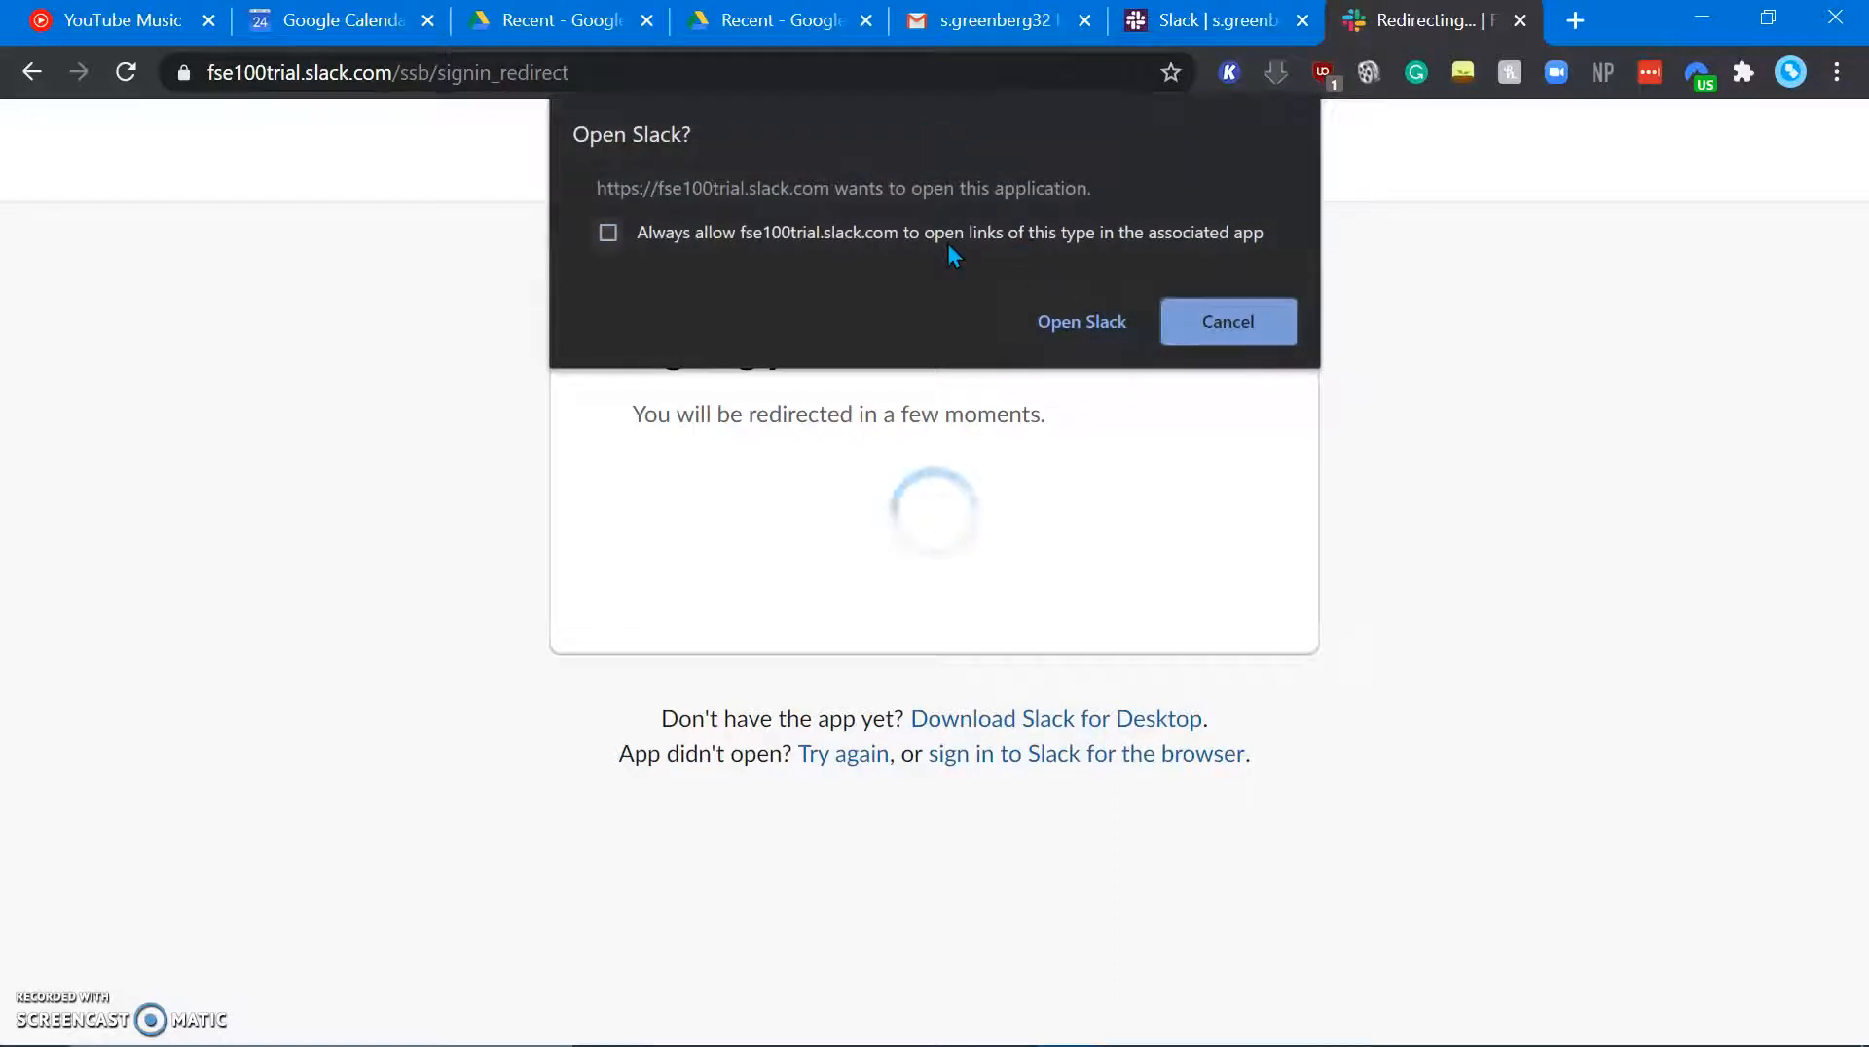
left_click(1080, 321)
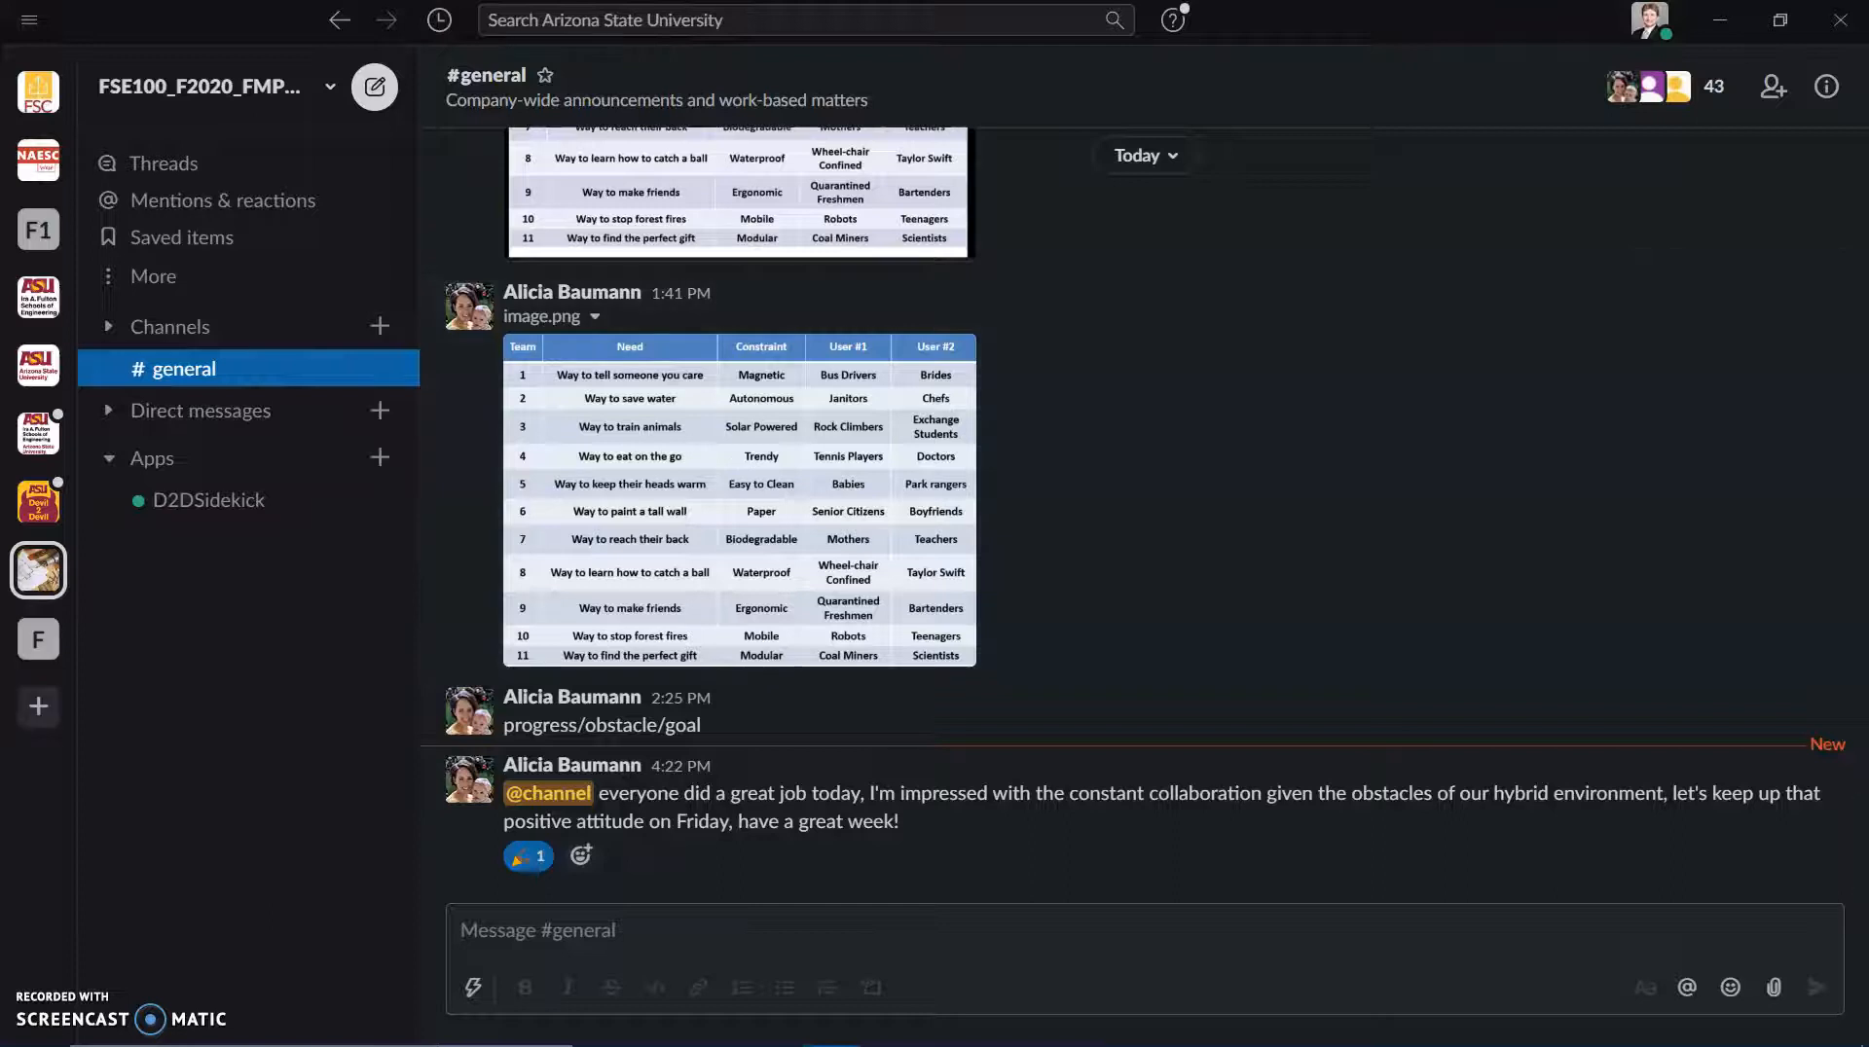
left_click(39, 642)
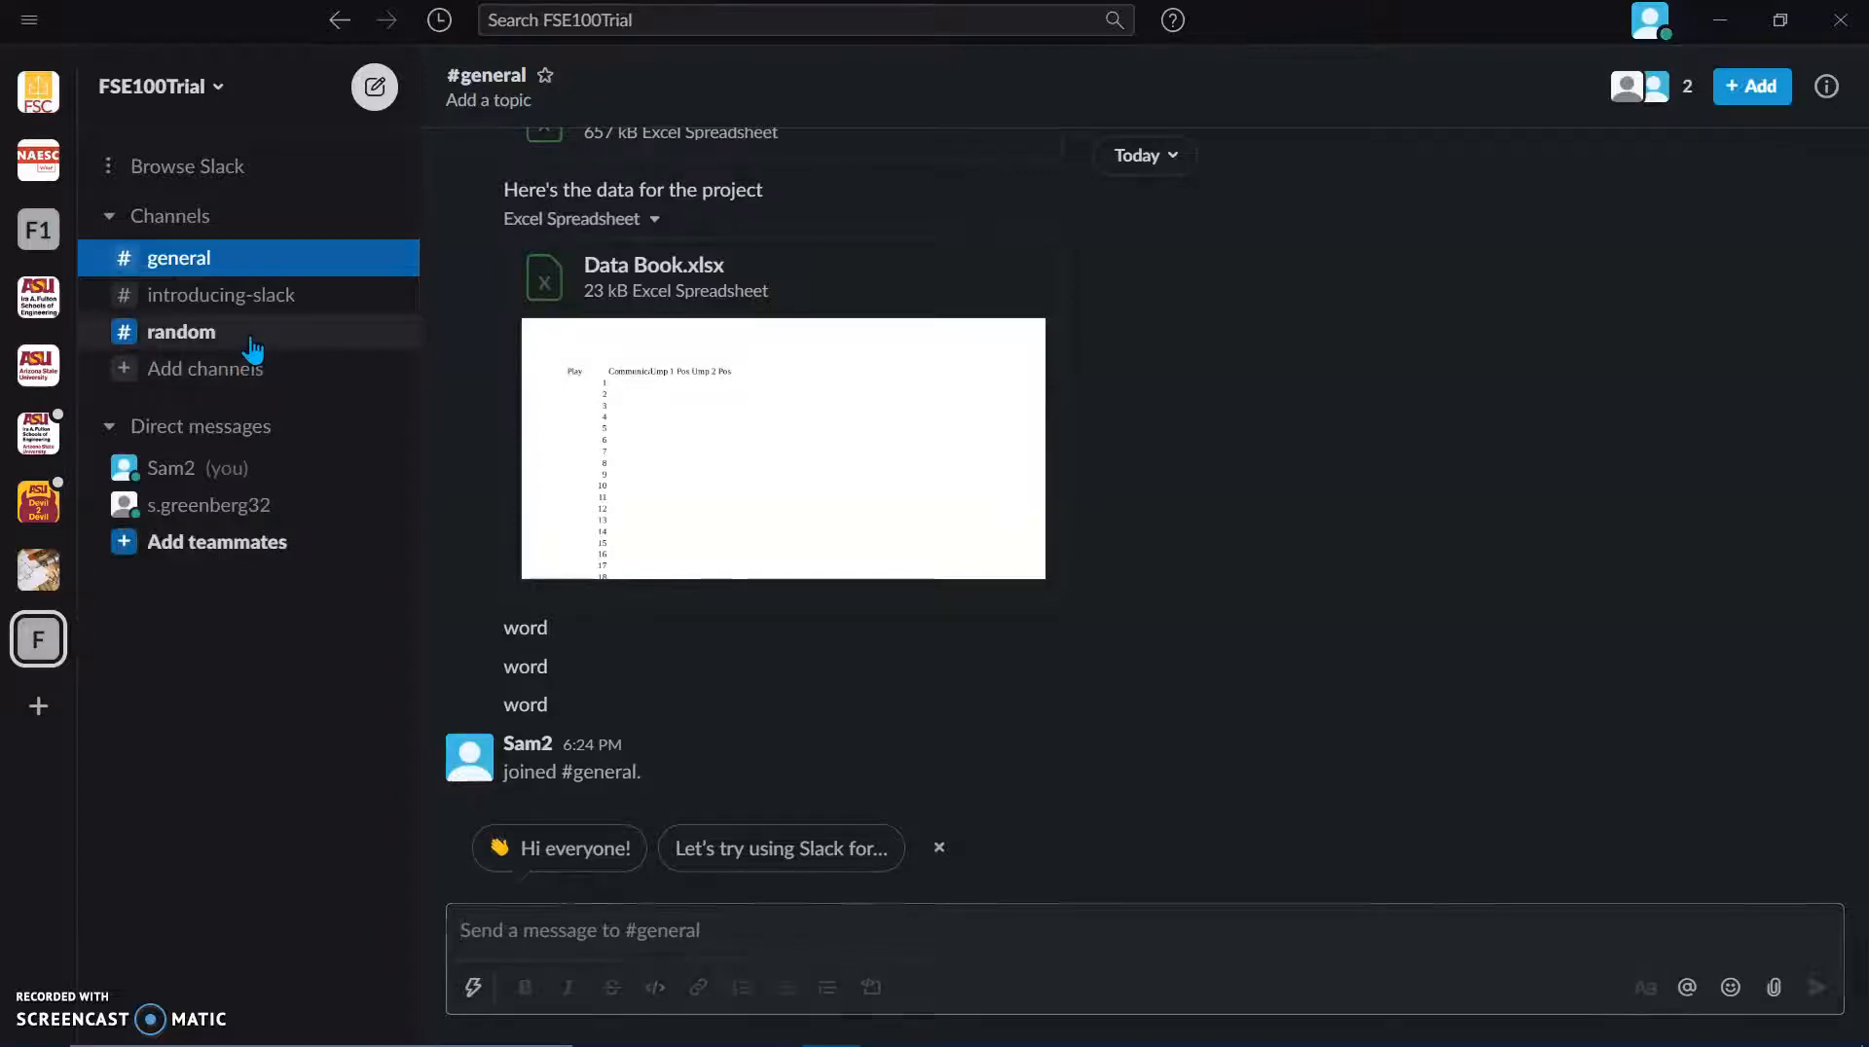
left_click(252, 346)
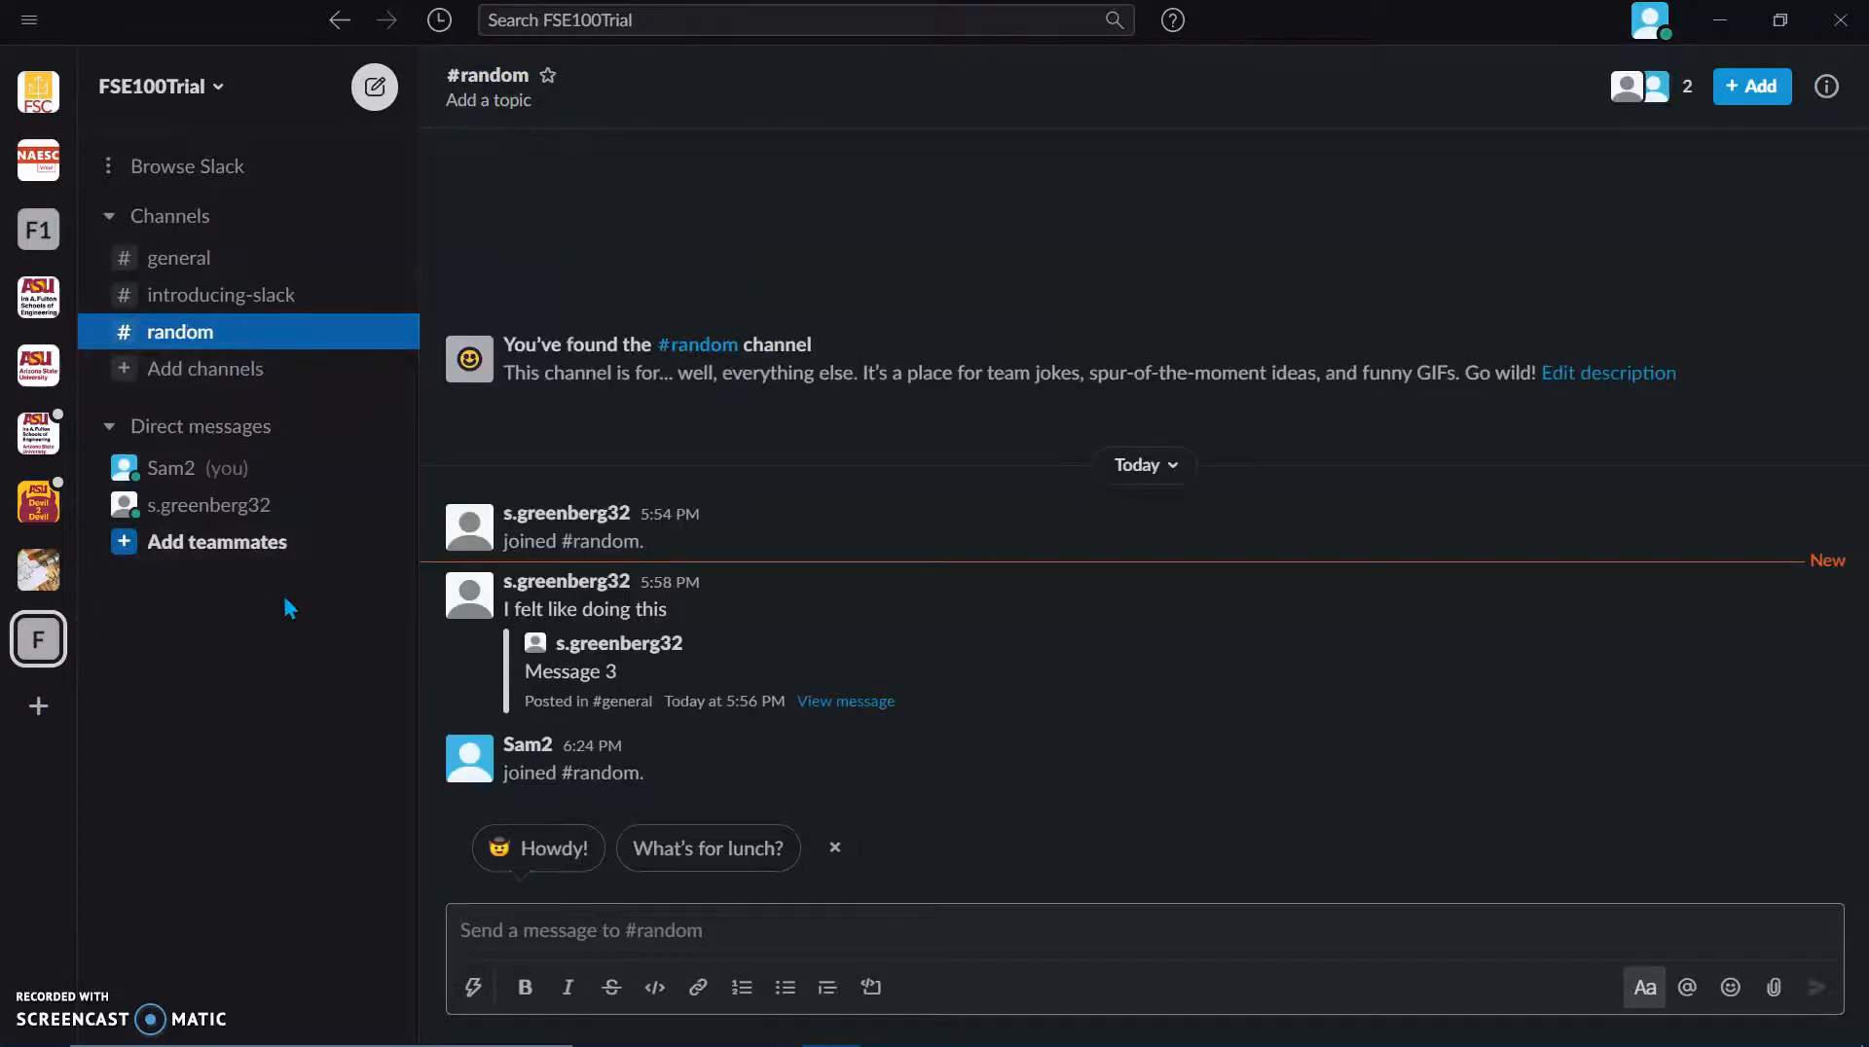
left_click(1645, 24)
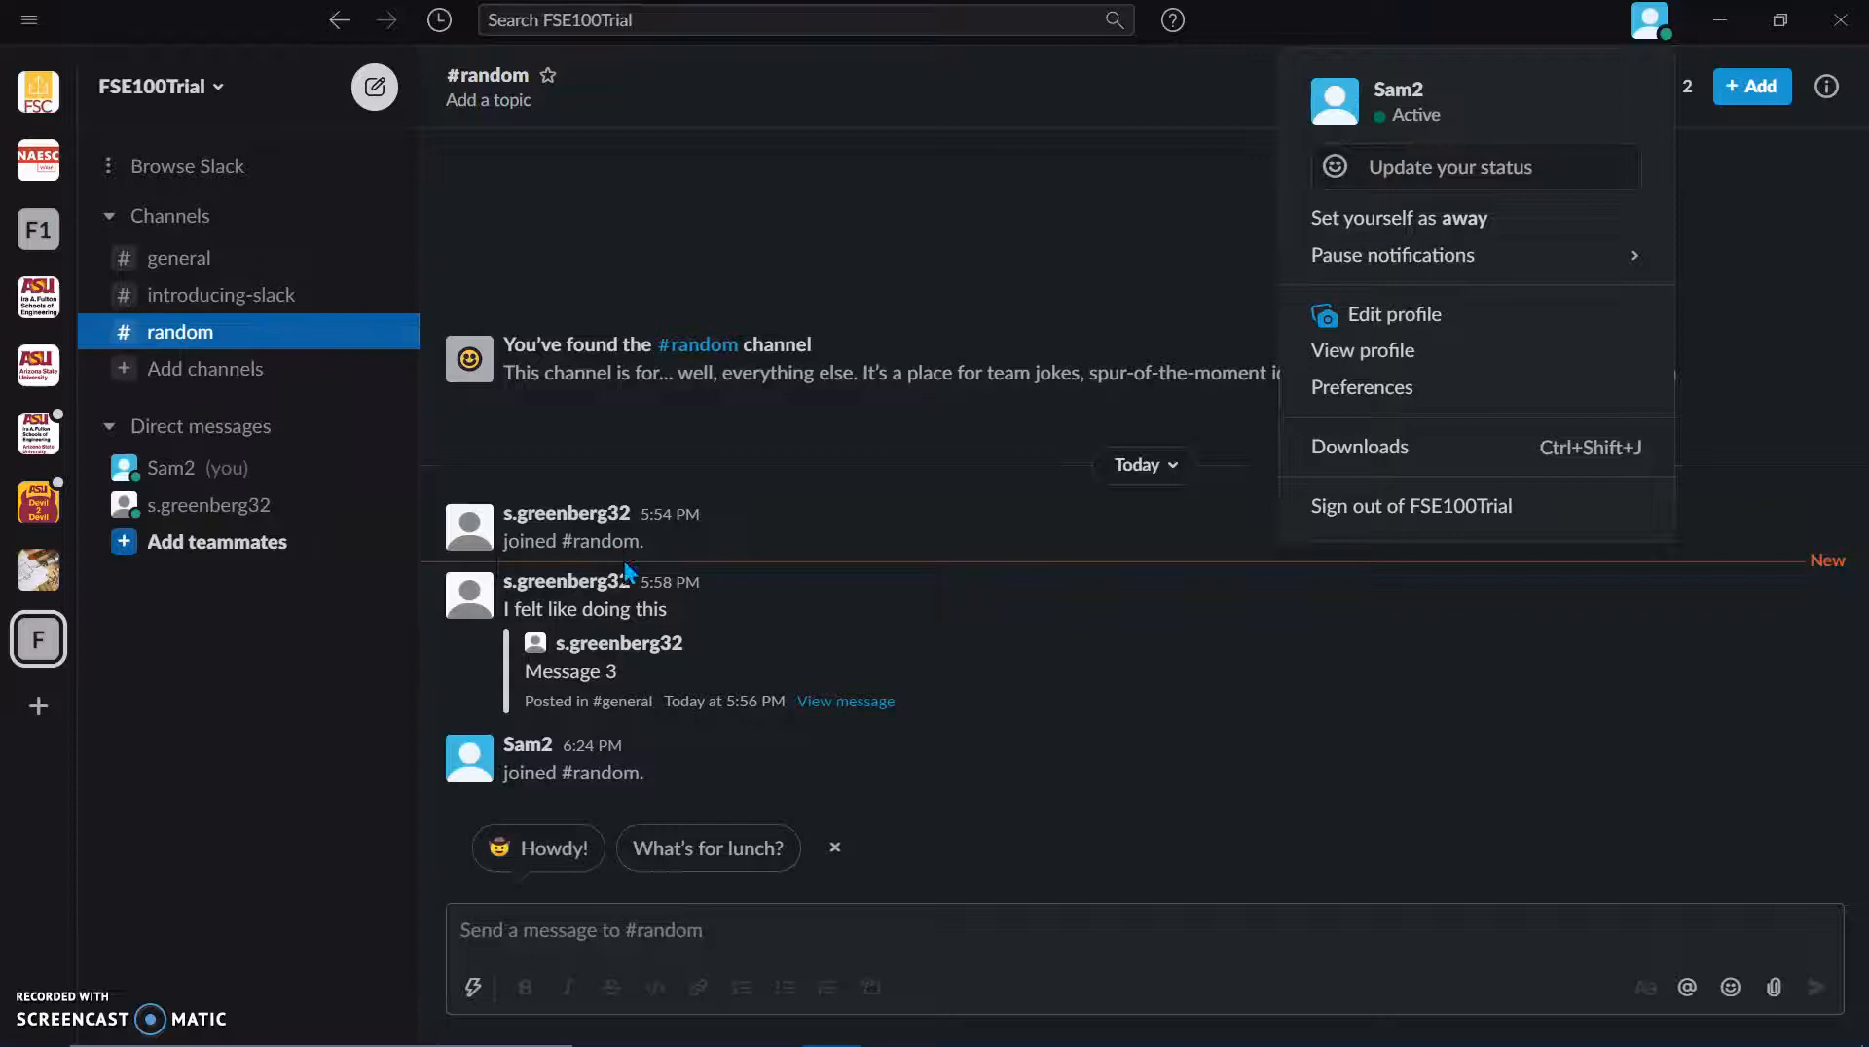
left_click(43, 659)
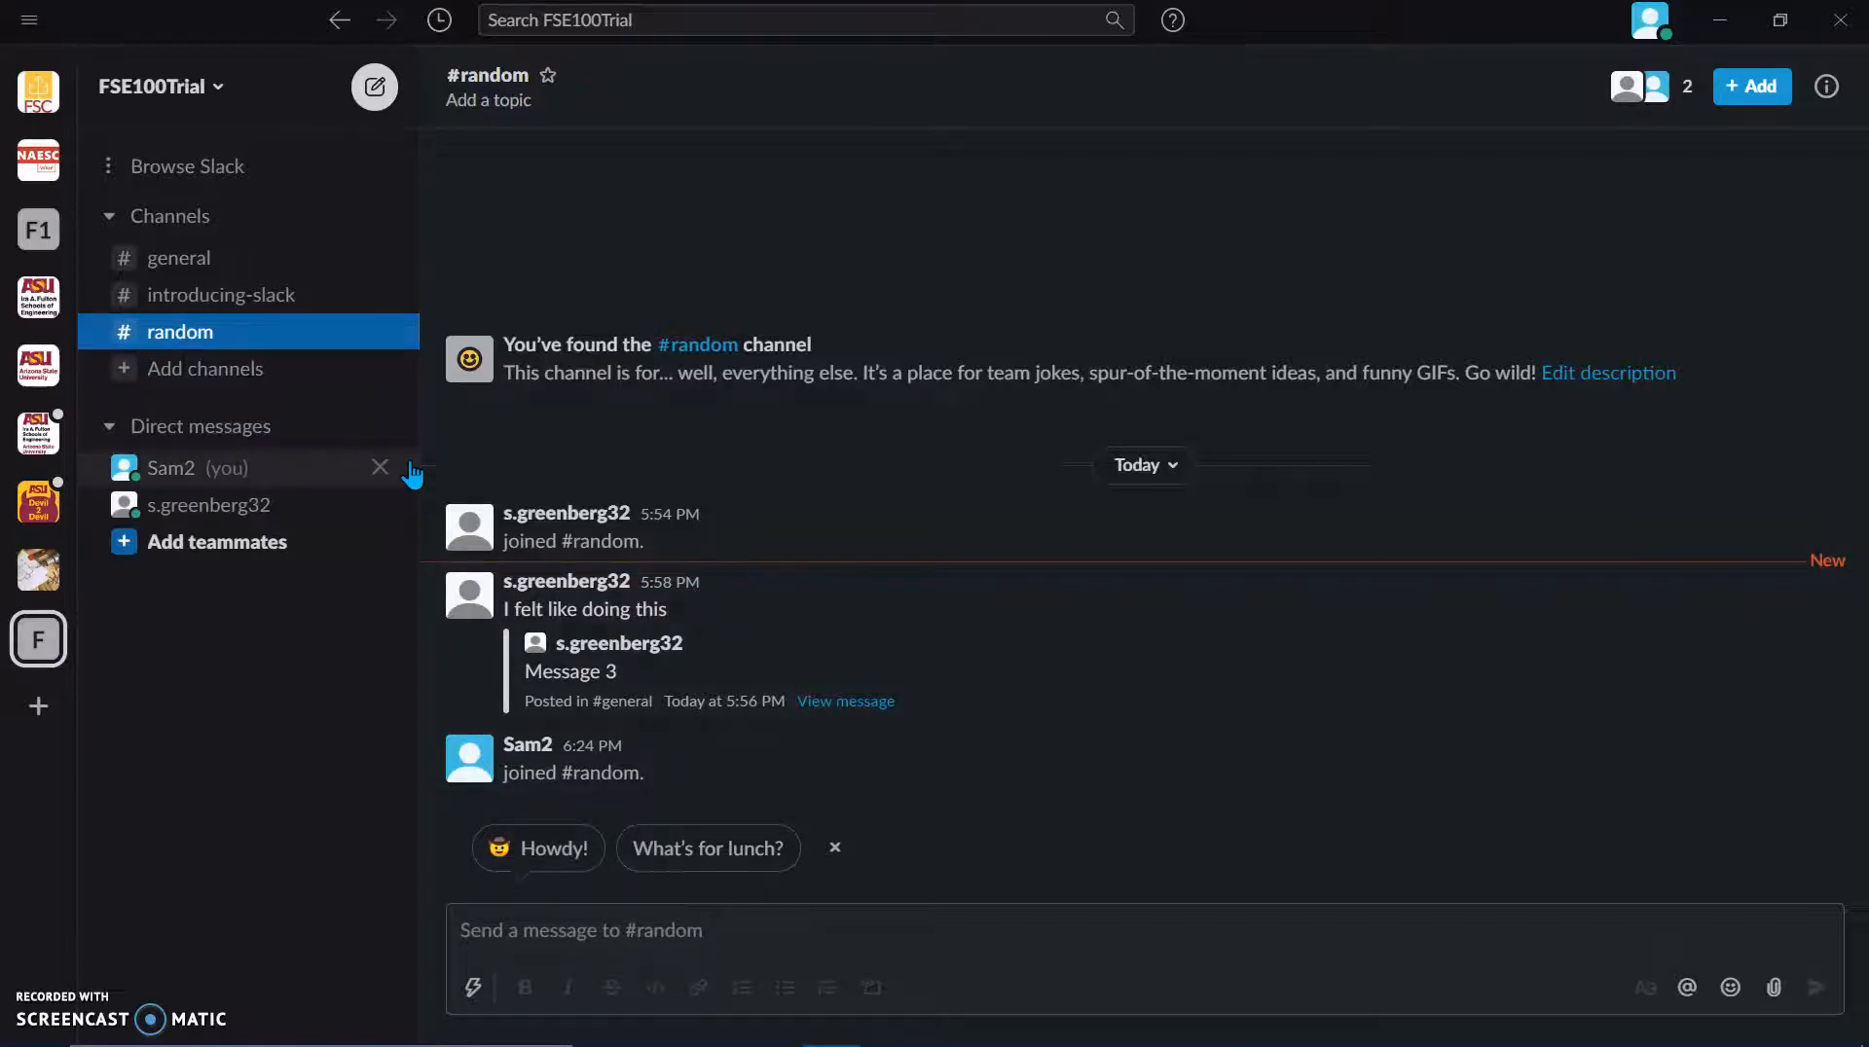
key("alt+Tab")
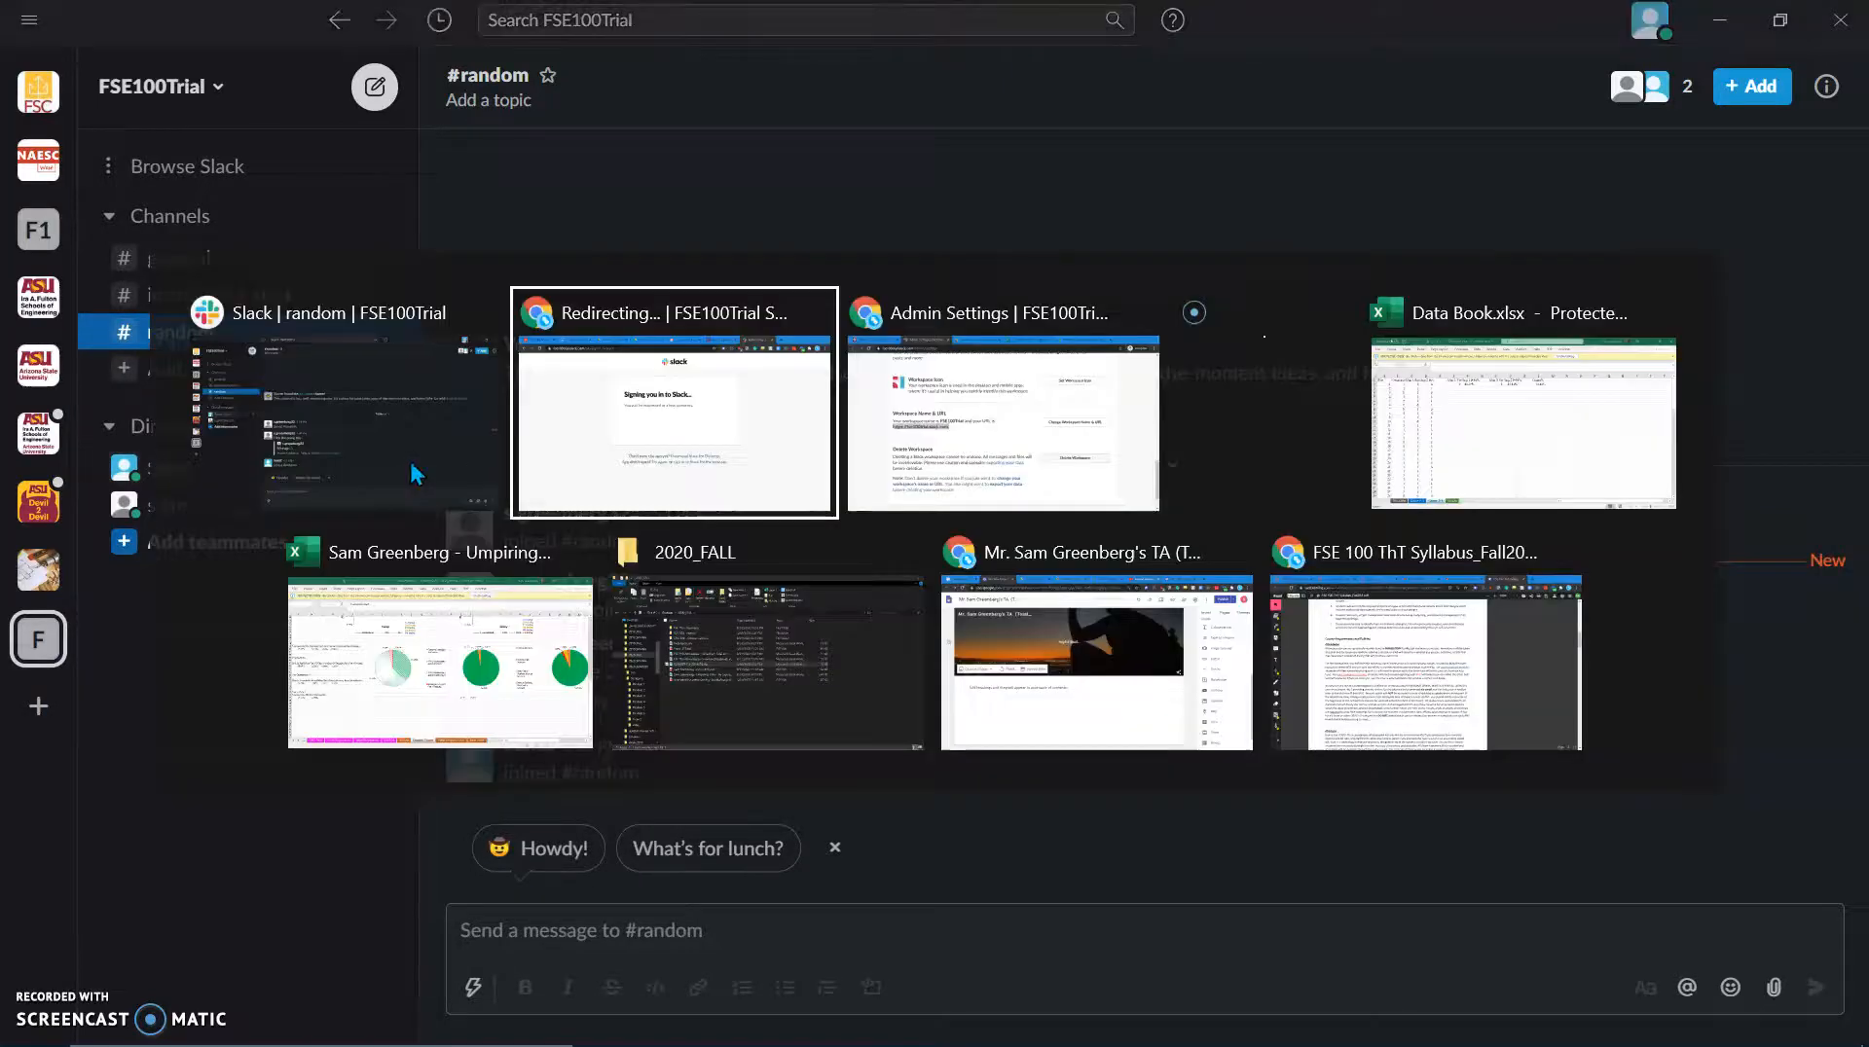
Step: Return to the Slack tab in Chrome and open the FSE100Trial menu at Settings & administration
left_click(417, 474)
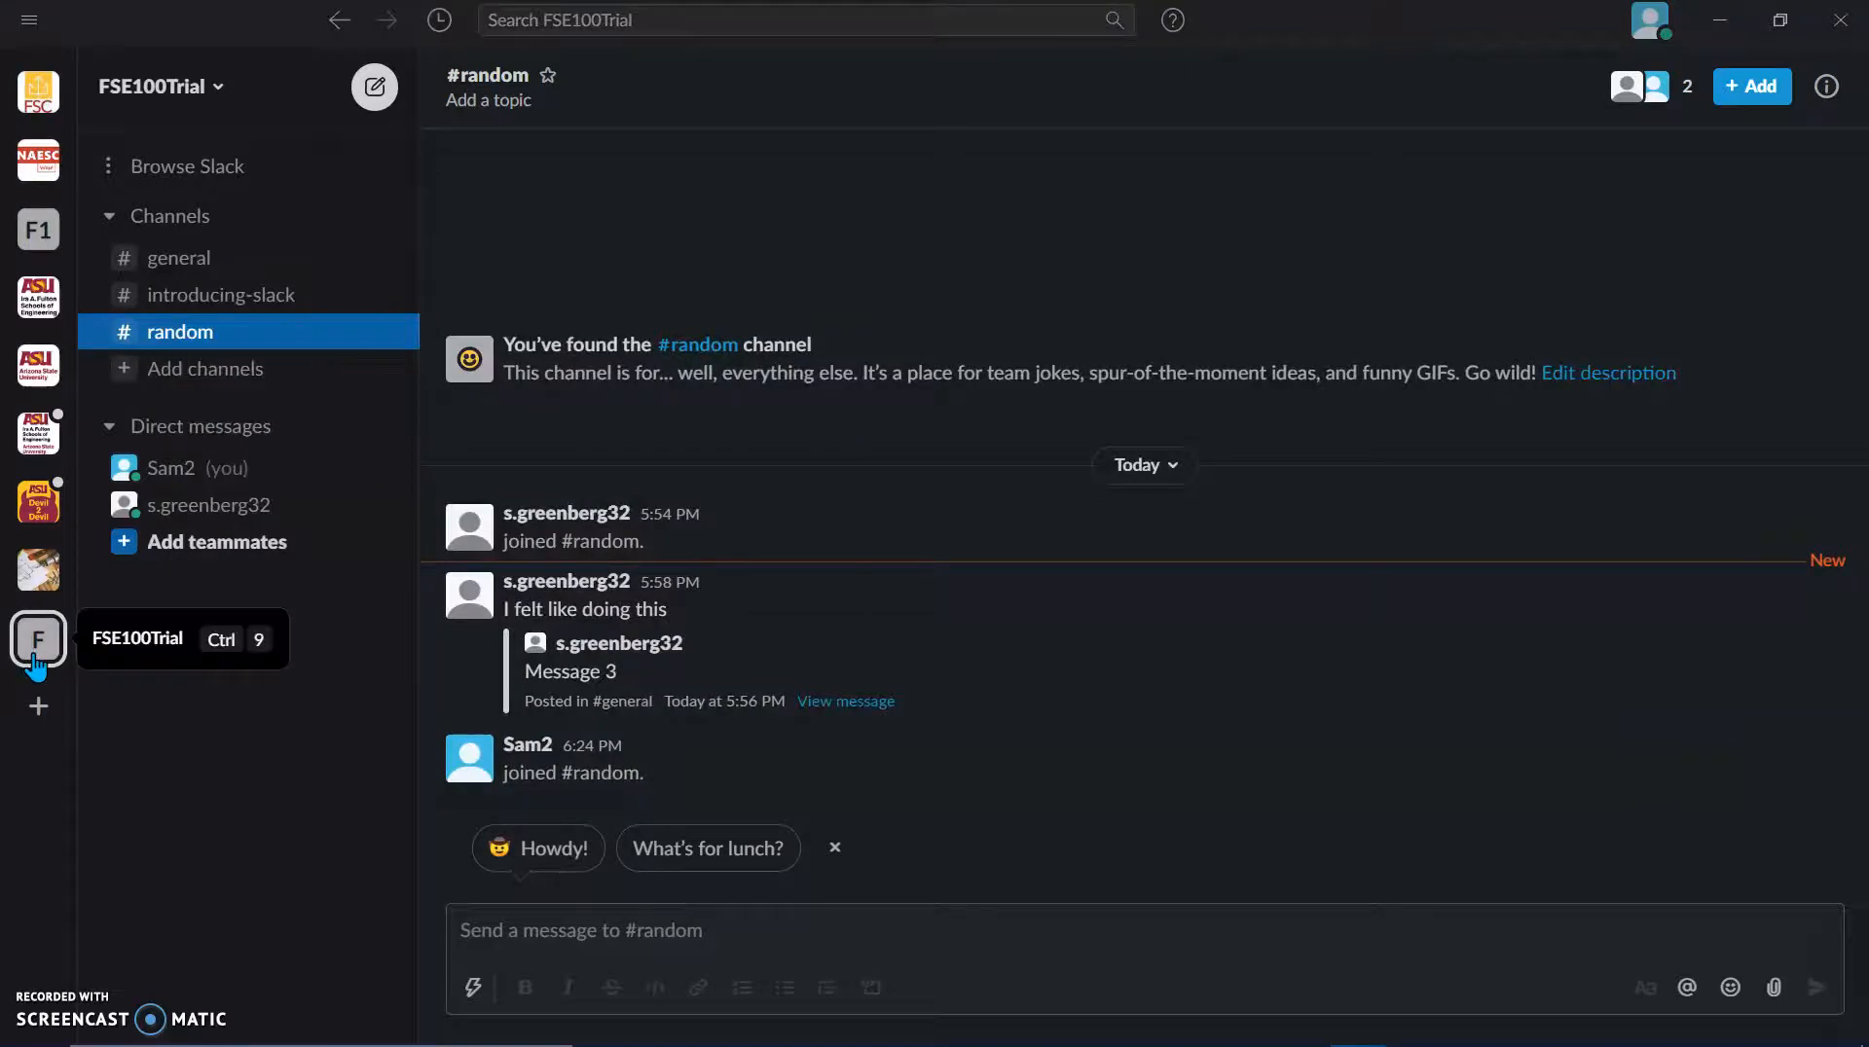
key("alt+Tab")
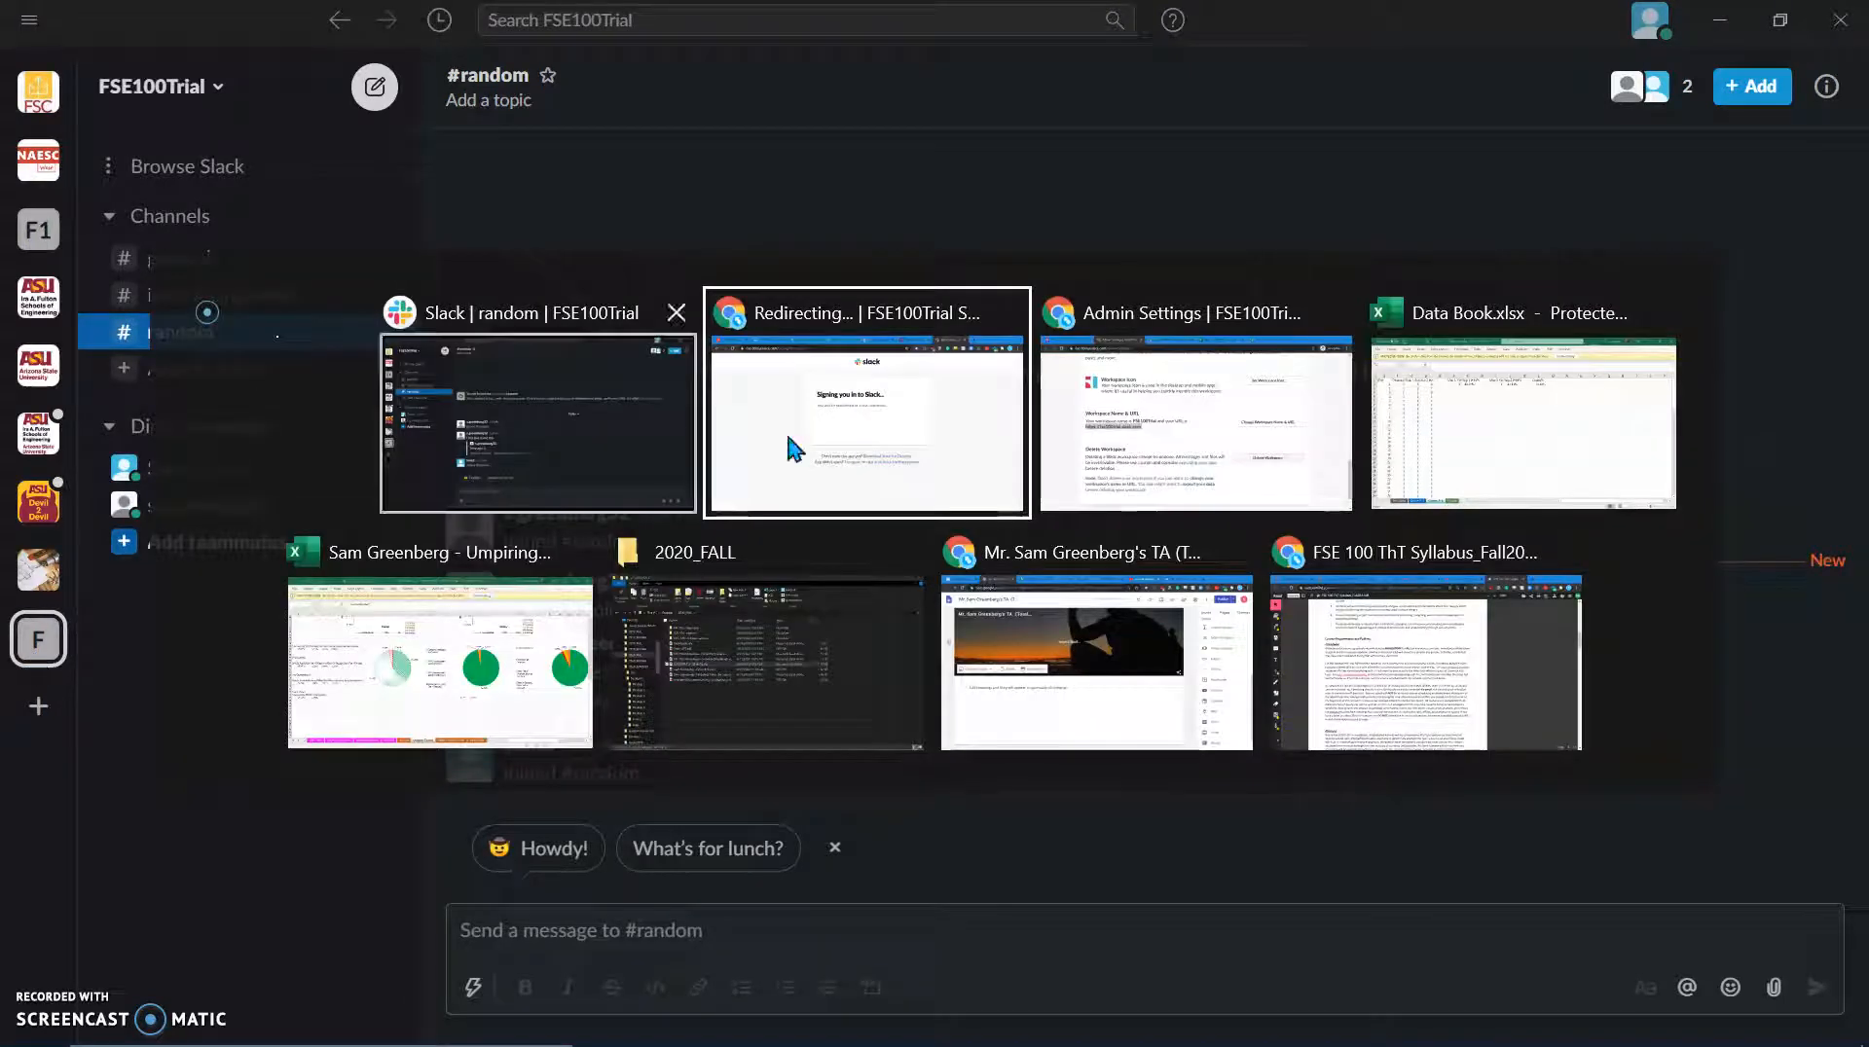
left_click(1205, 436)
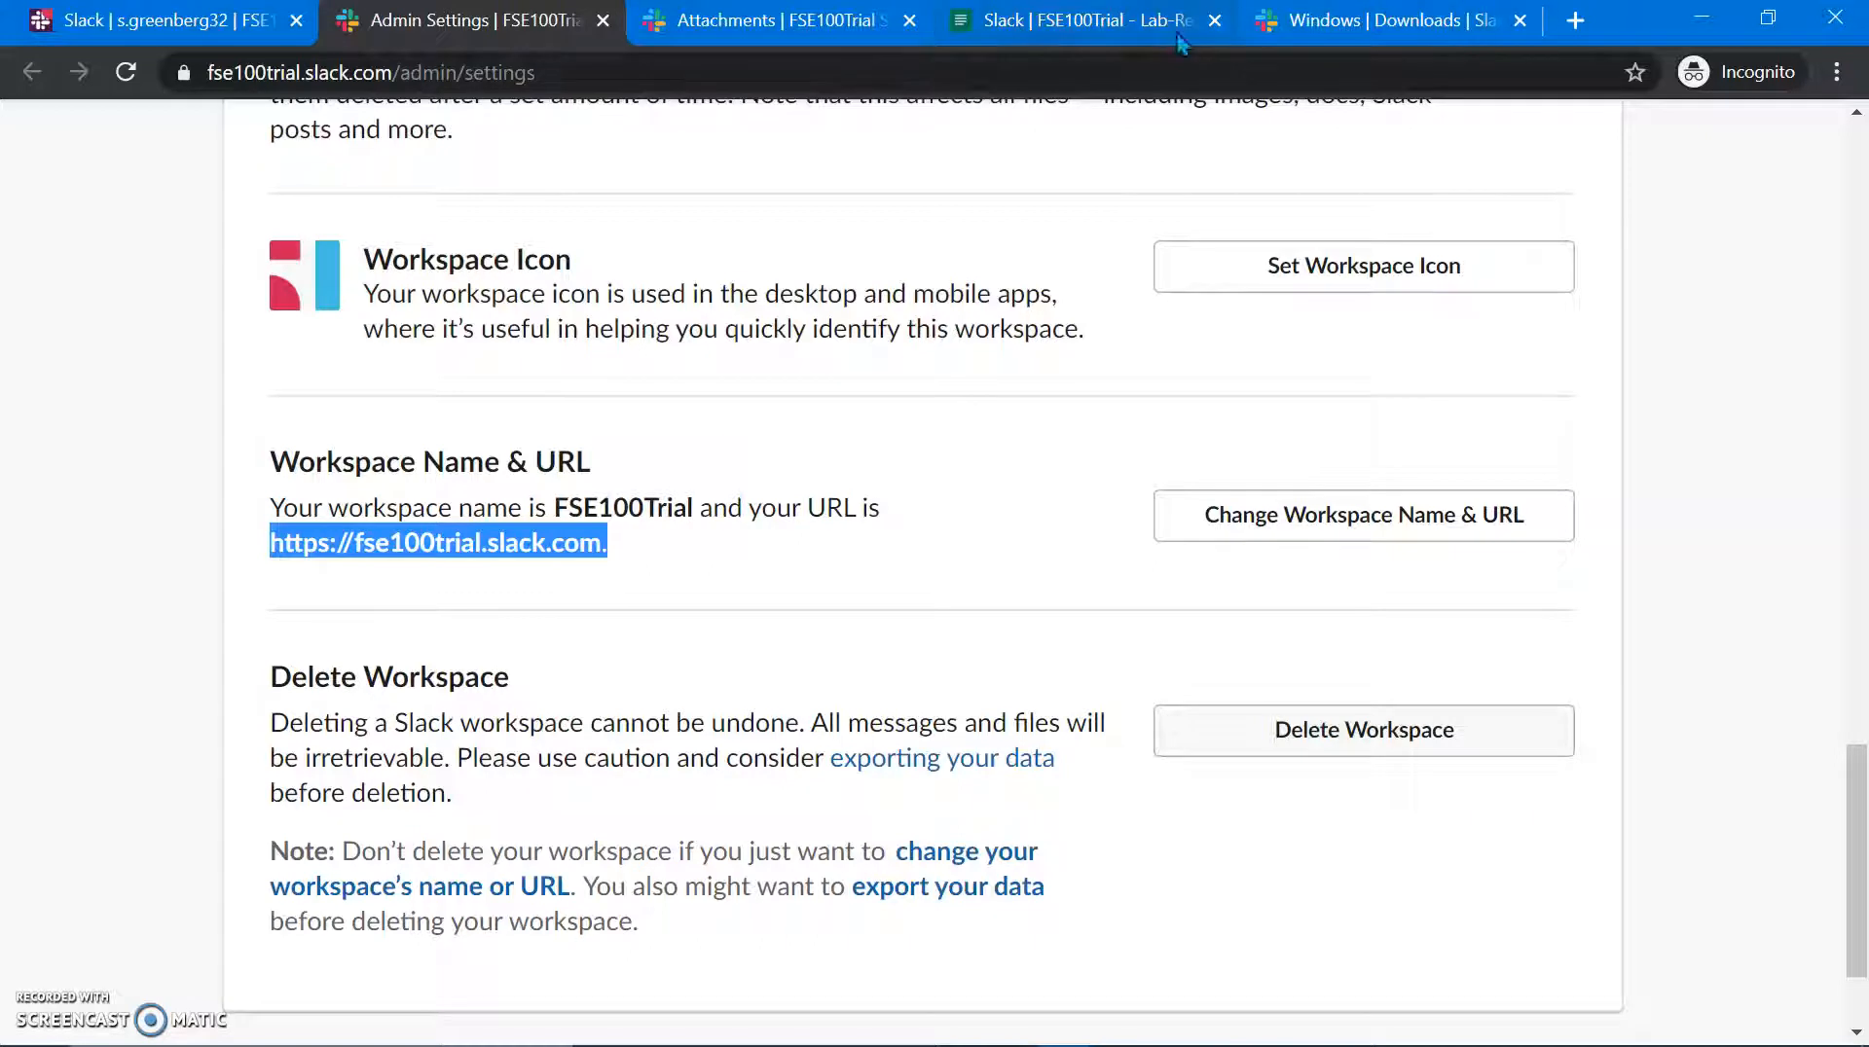
left_click(704, 37)
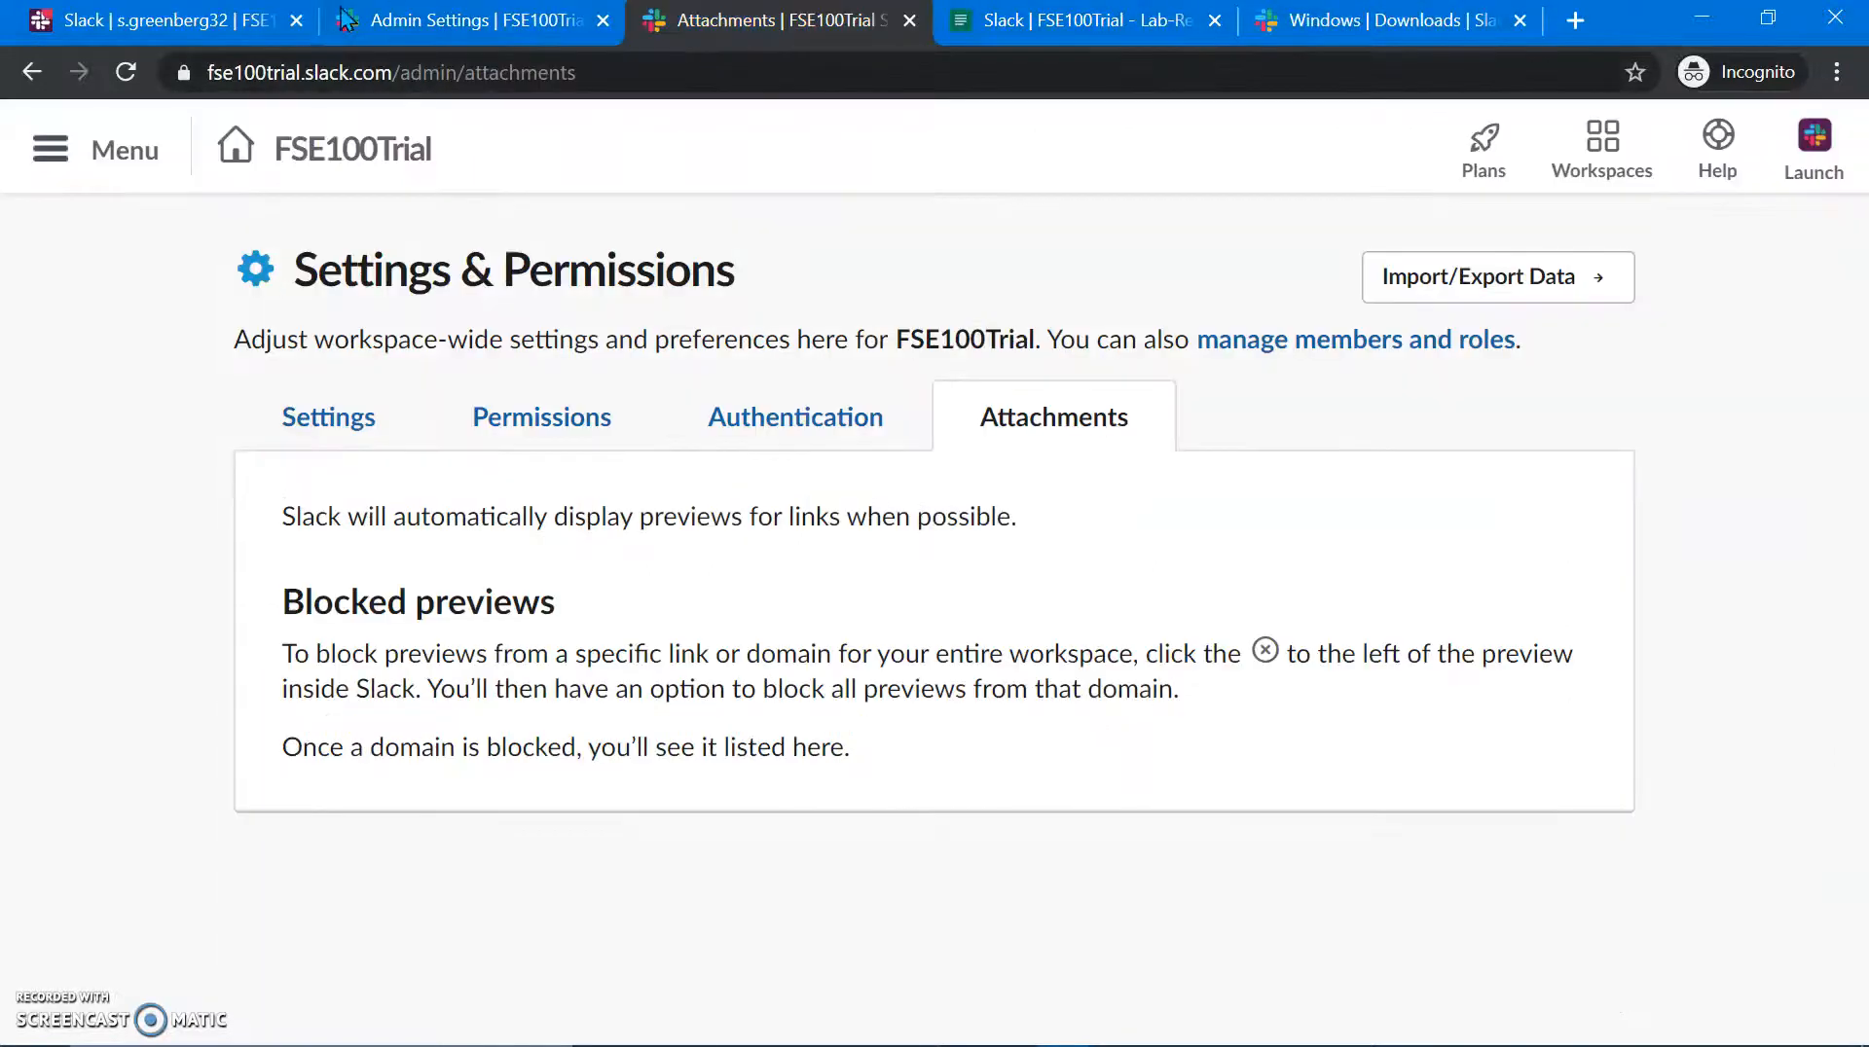
left_click(185, 21)
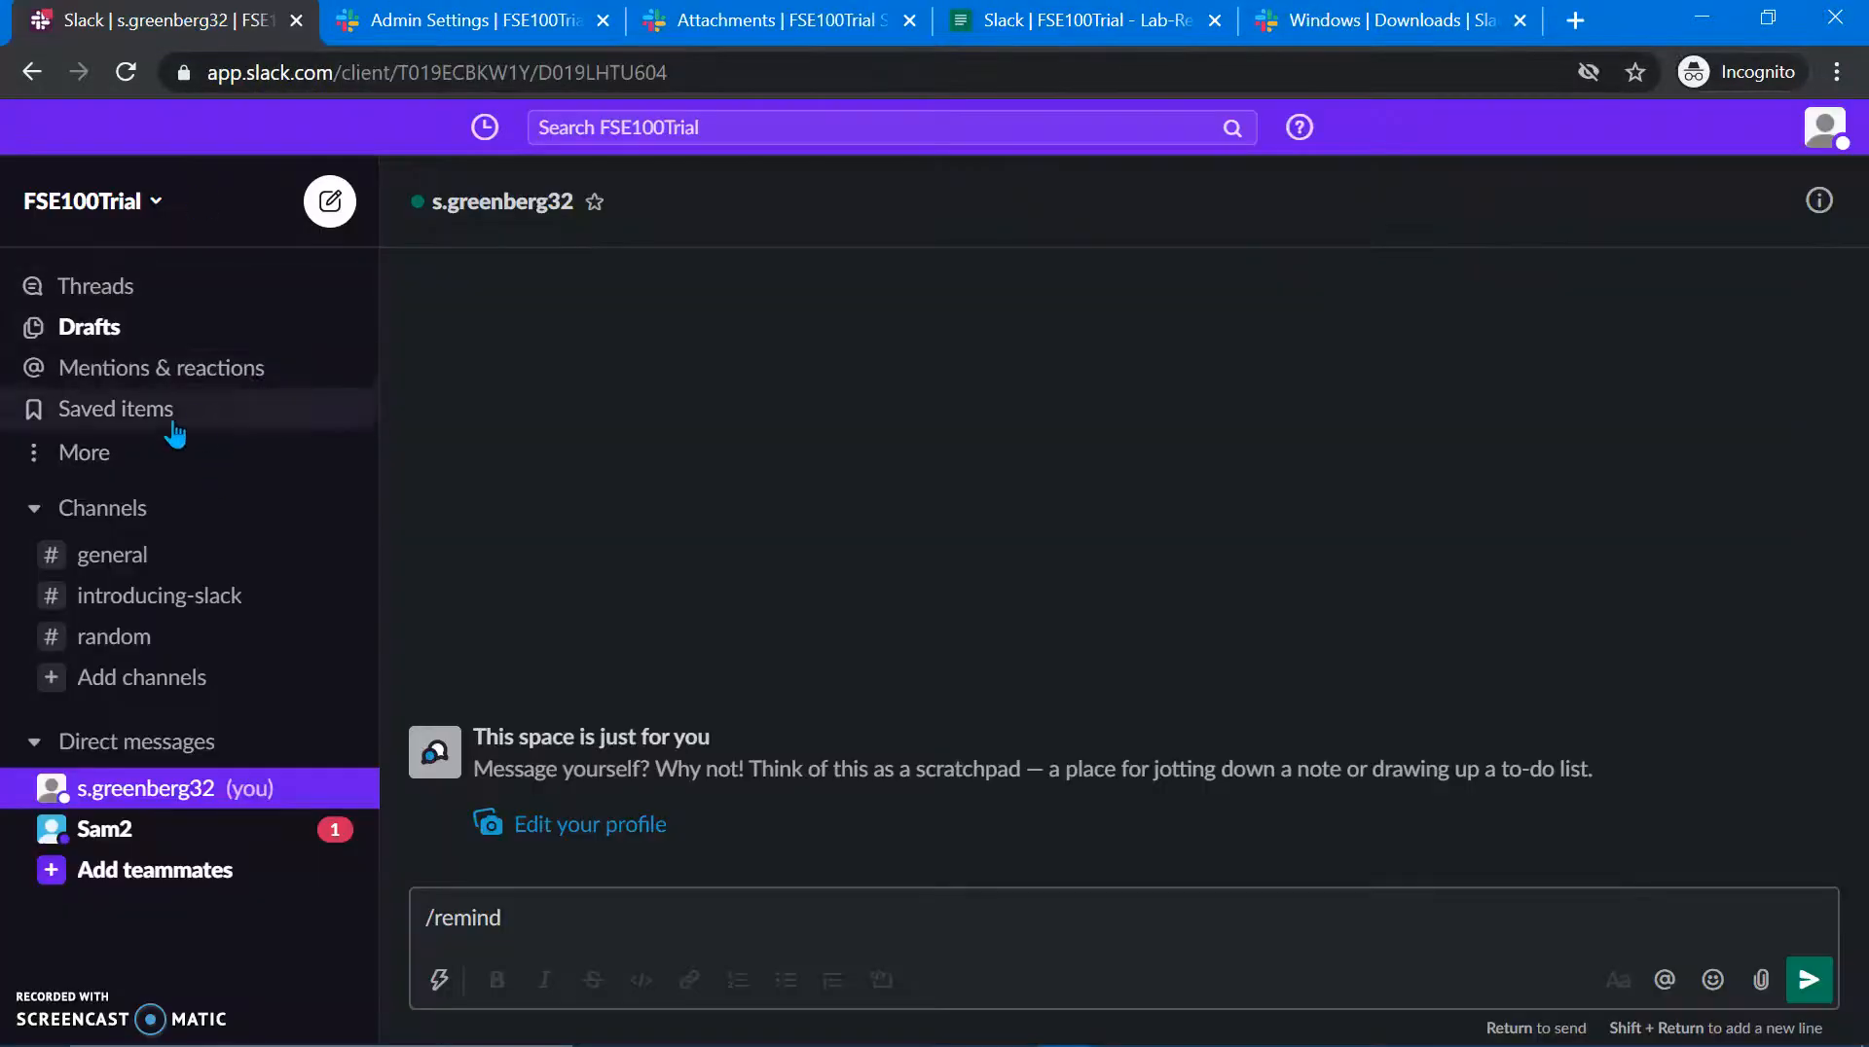
left_click(121, 468)
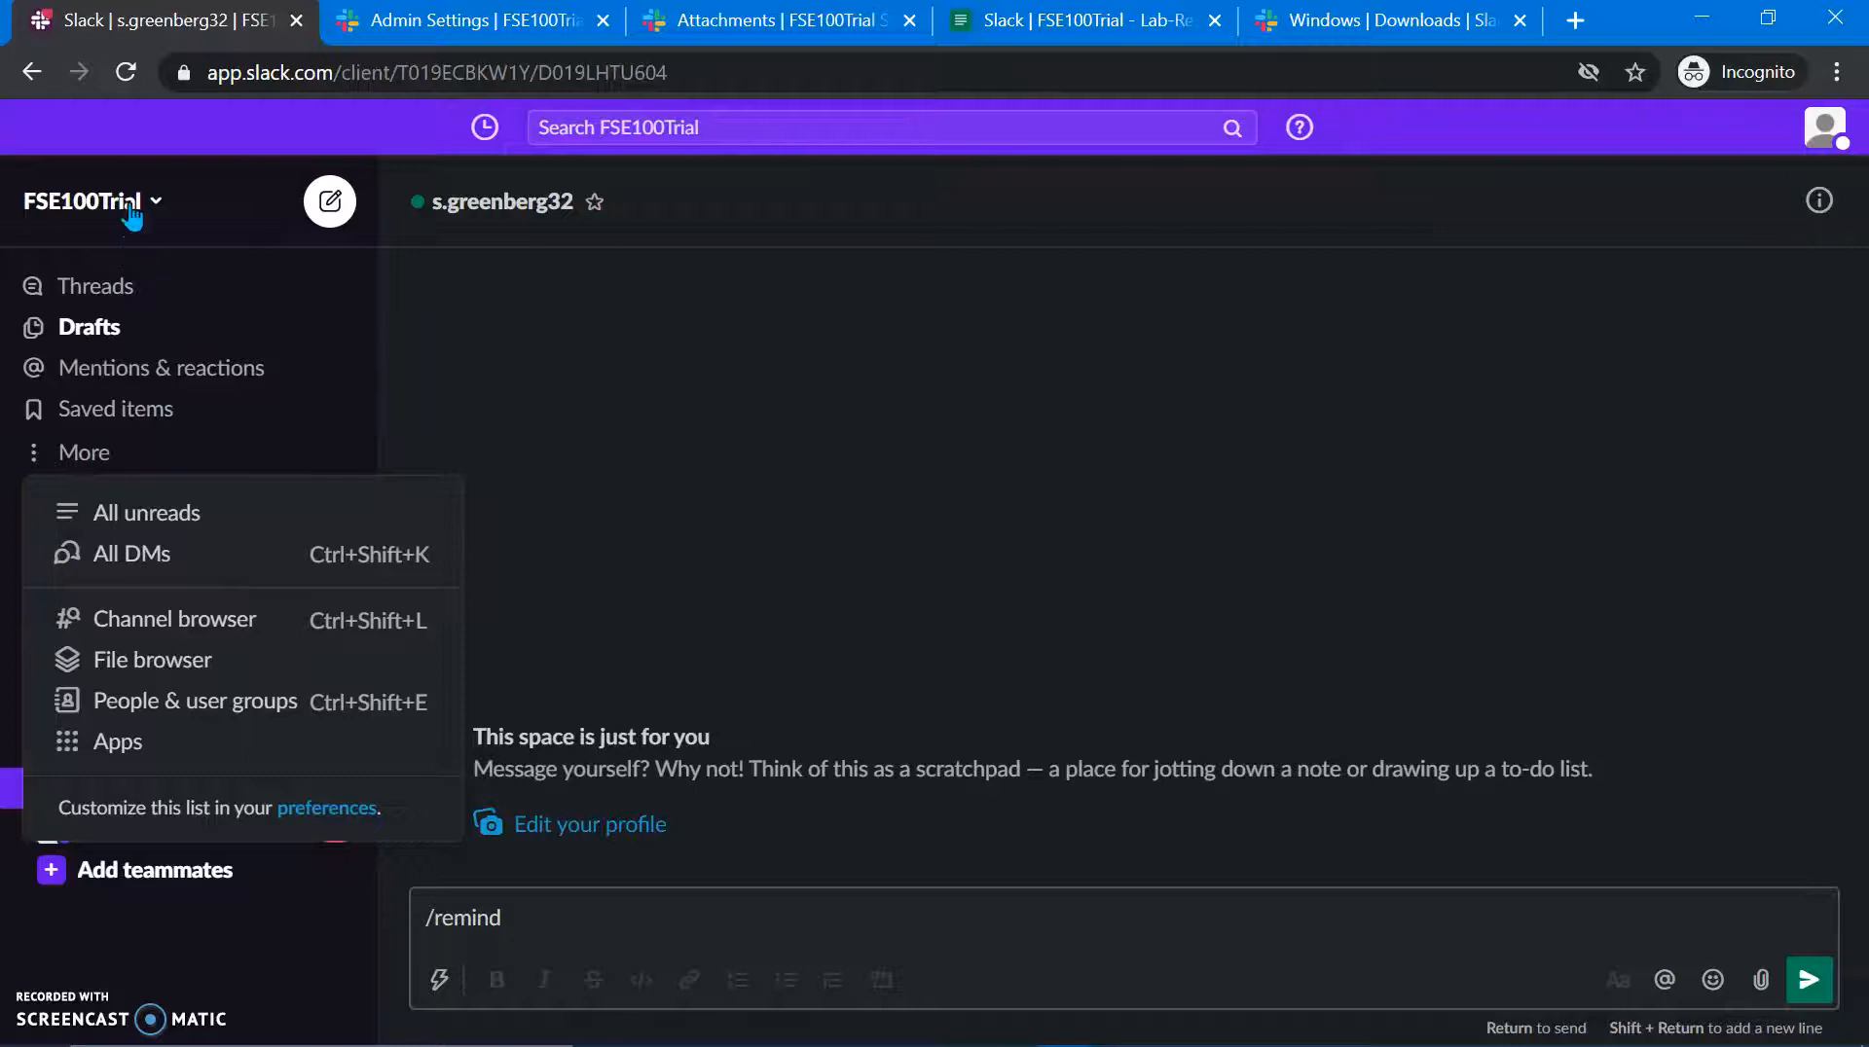
left_click(88, 200)
mouse_move(170, 608)
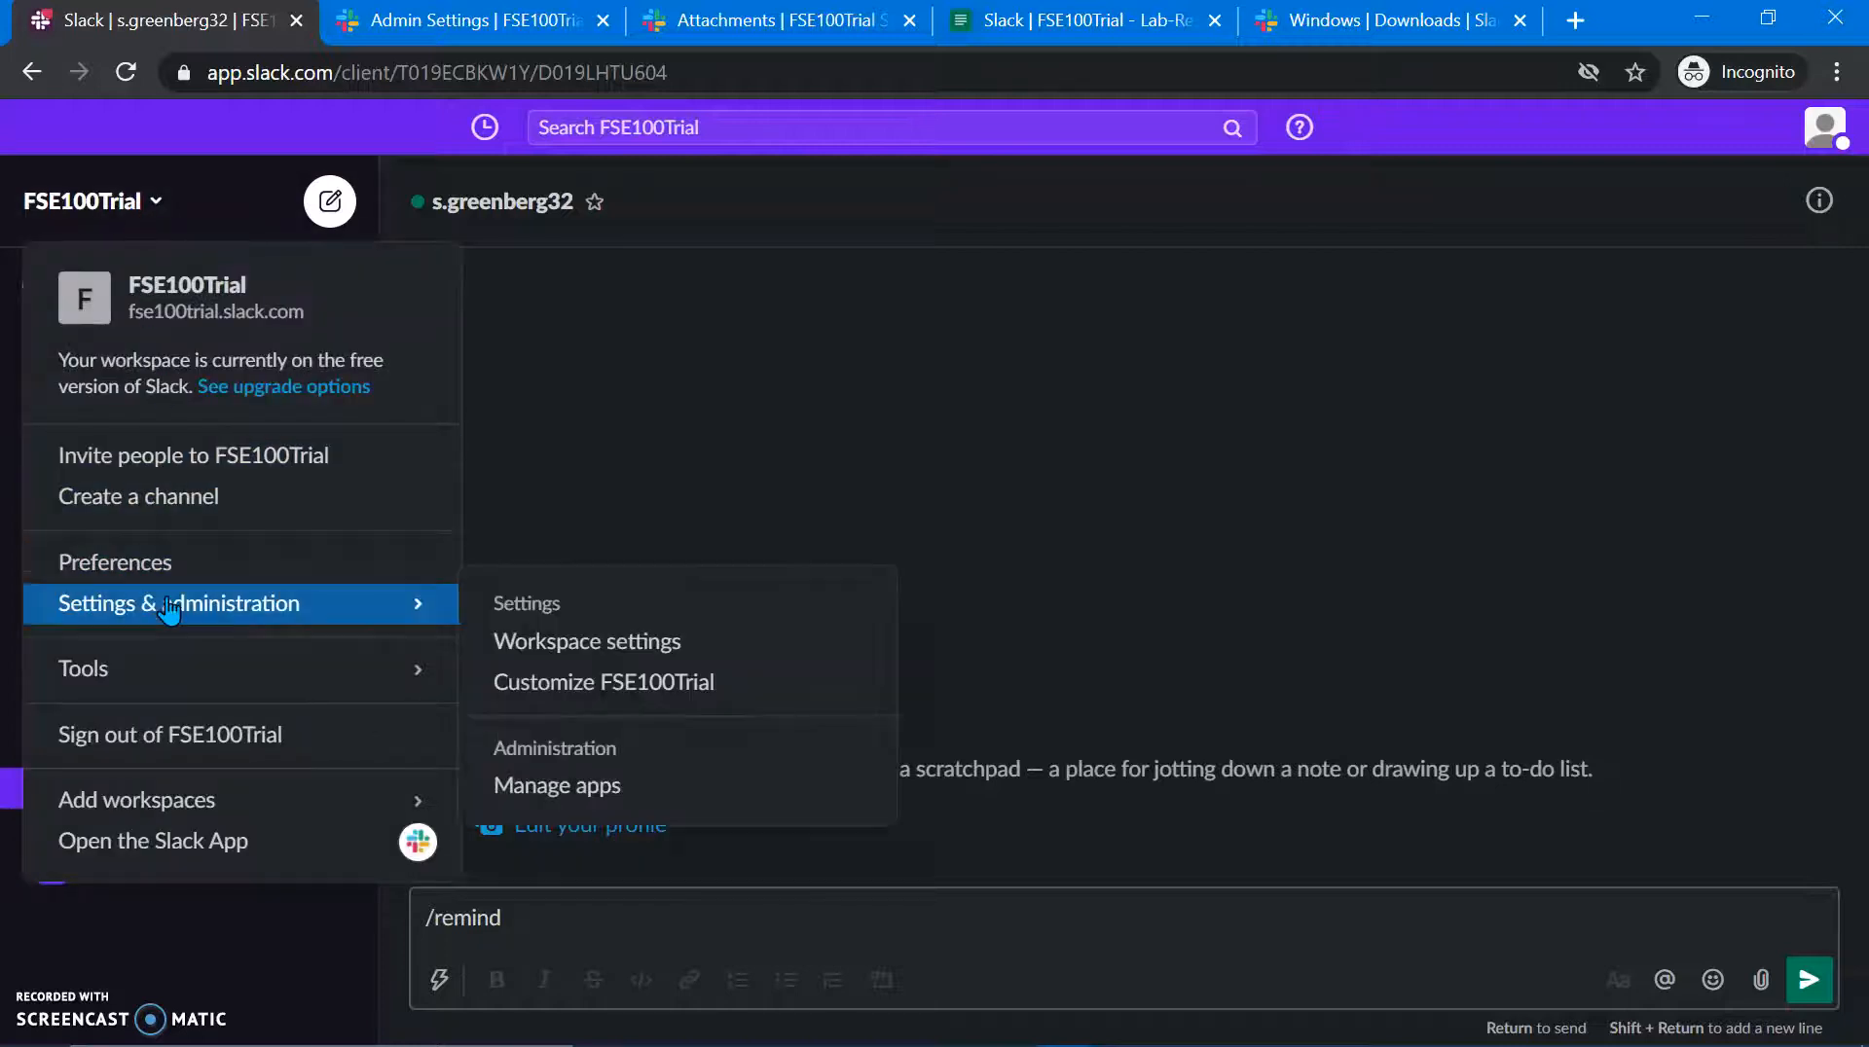
Step: Open Workspace settings and go to Set Workspace Icon on the Settings page
left_click(580, 638)
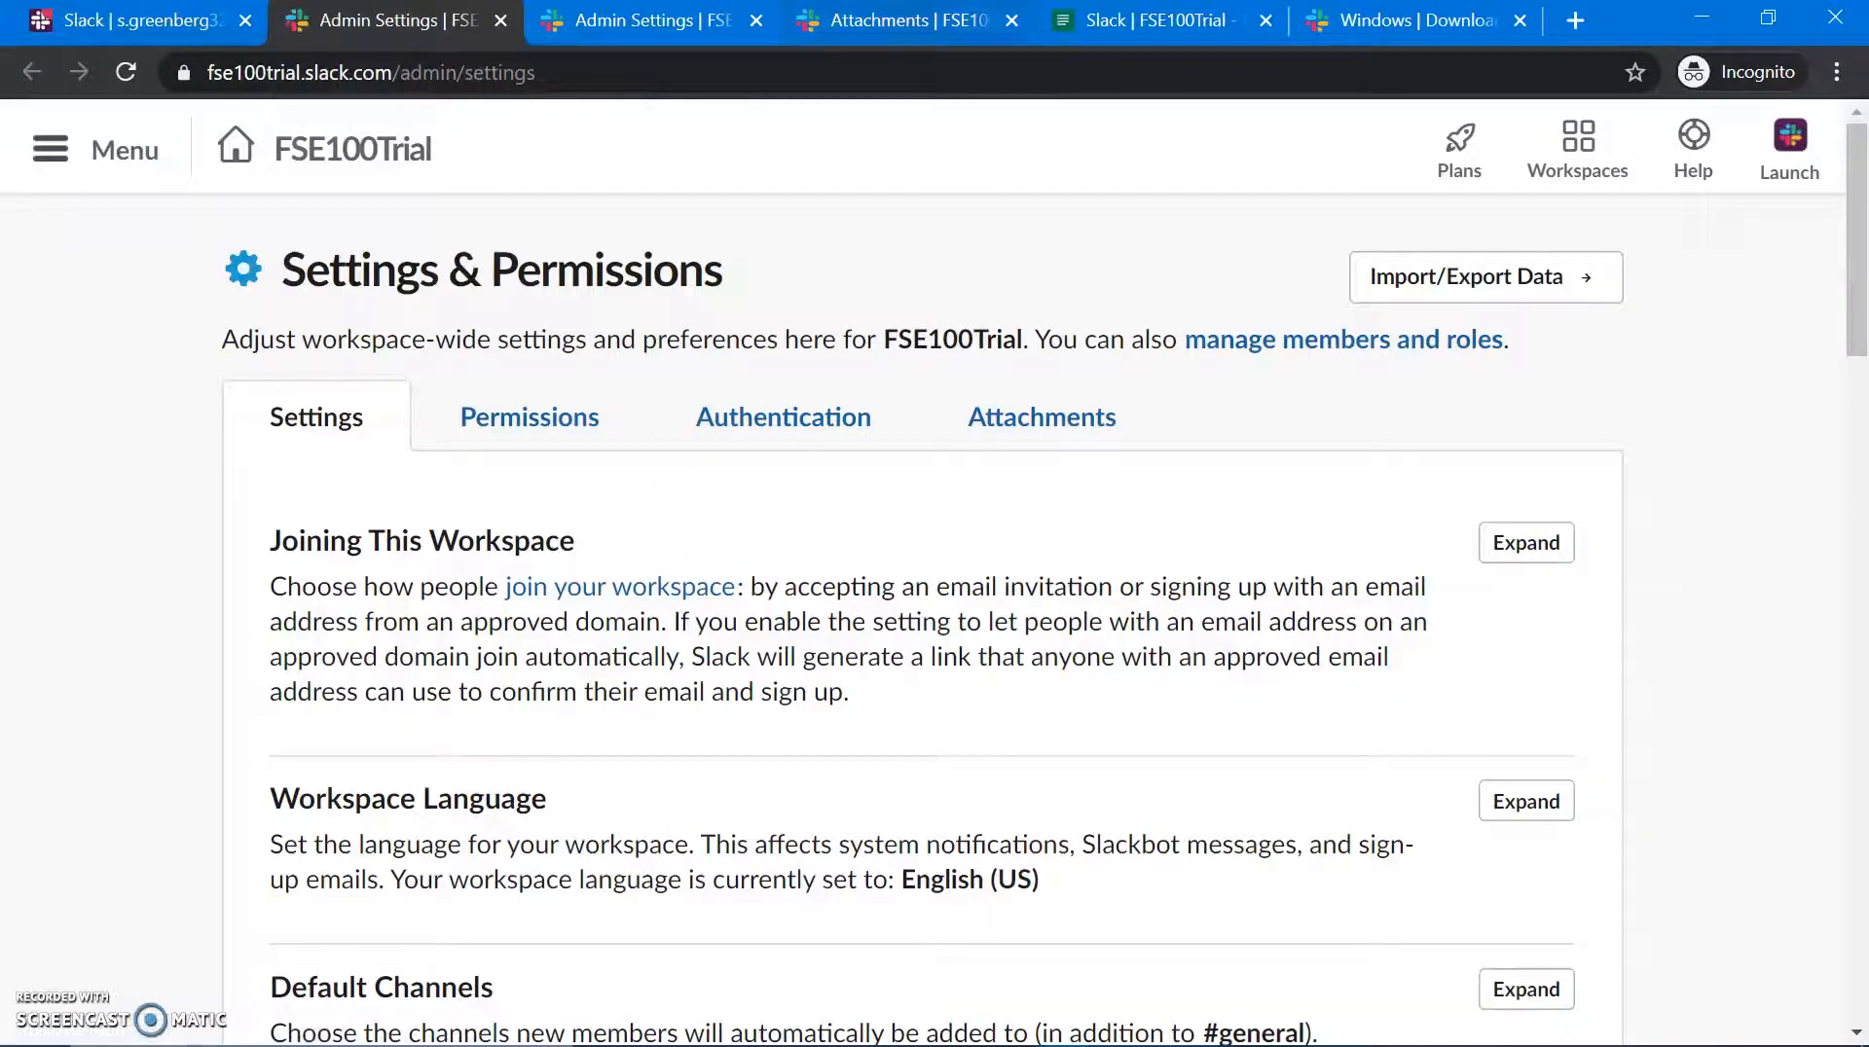
scroll(669, 531, "down", 6)
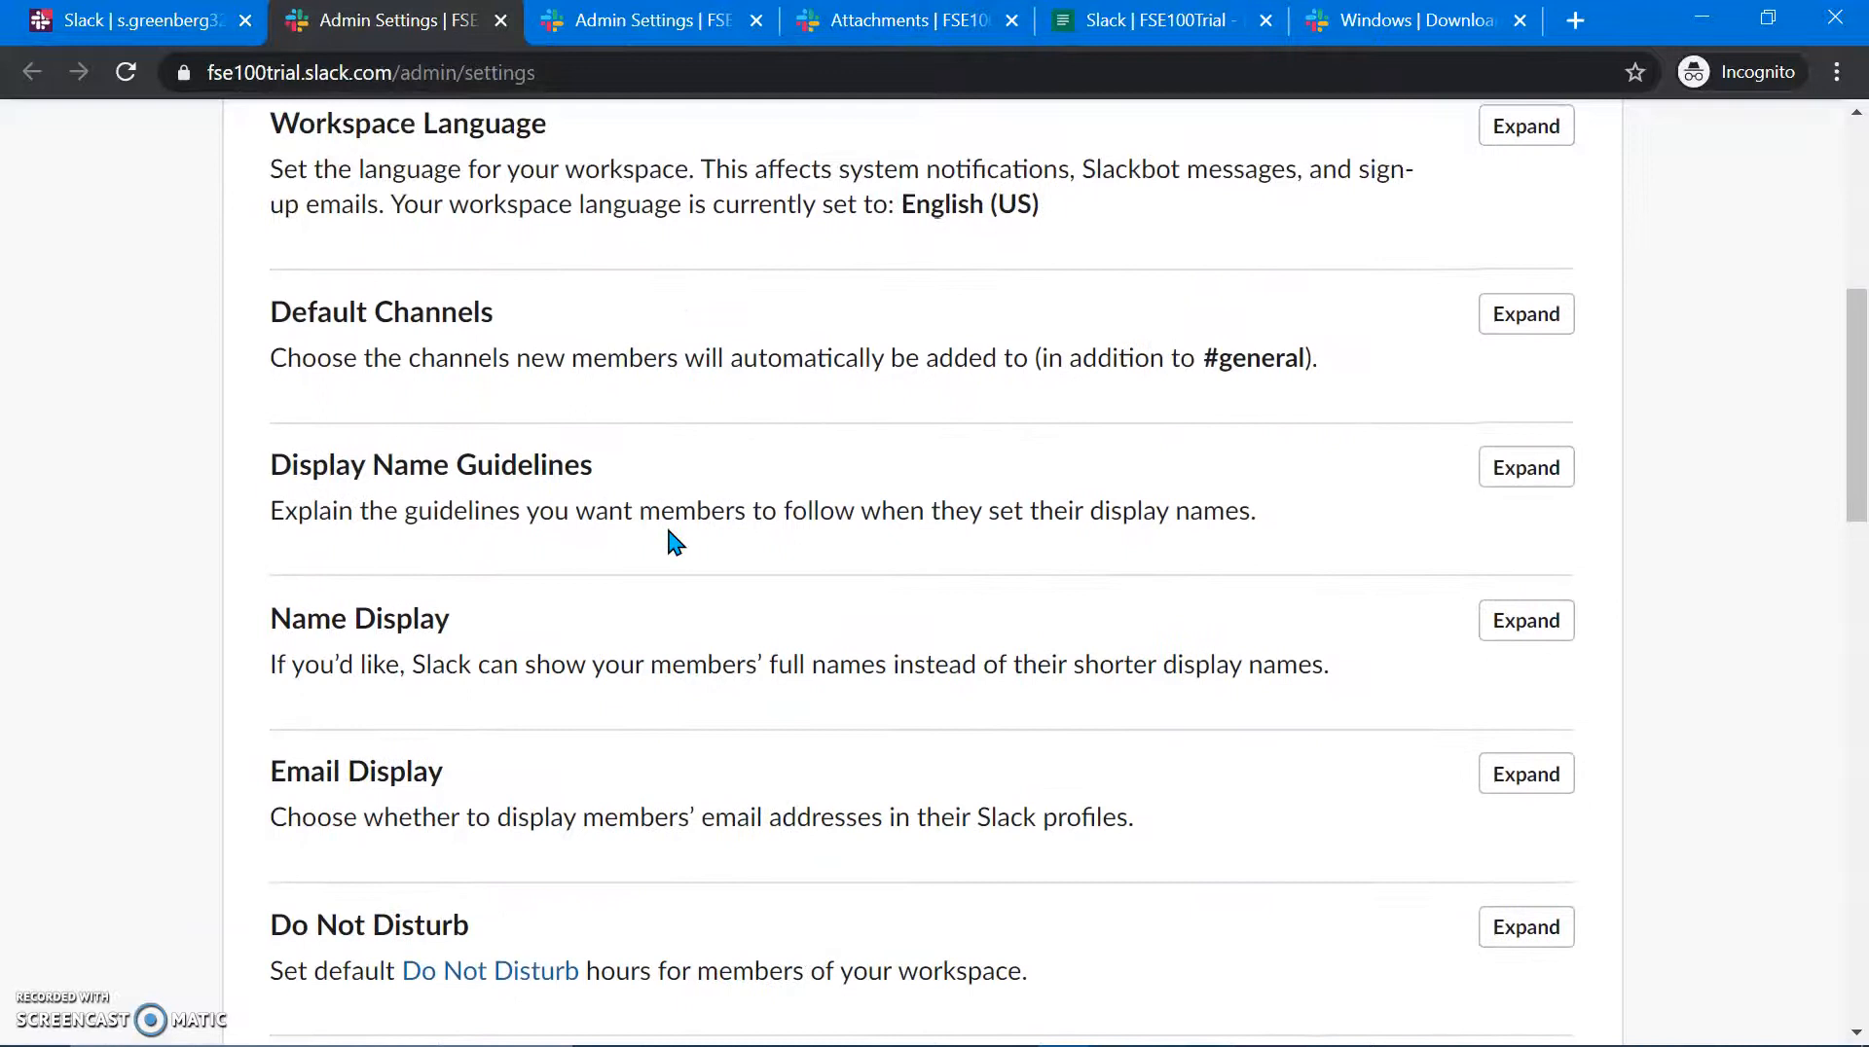
scroll(1264, 419, "down", 10)
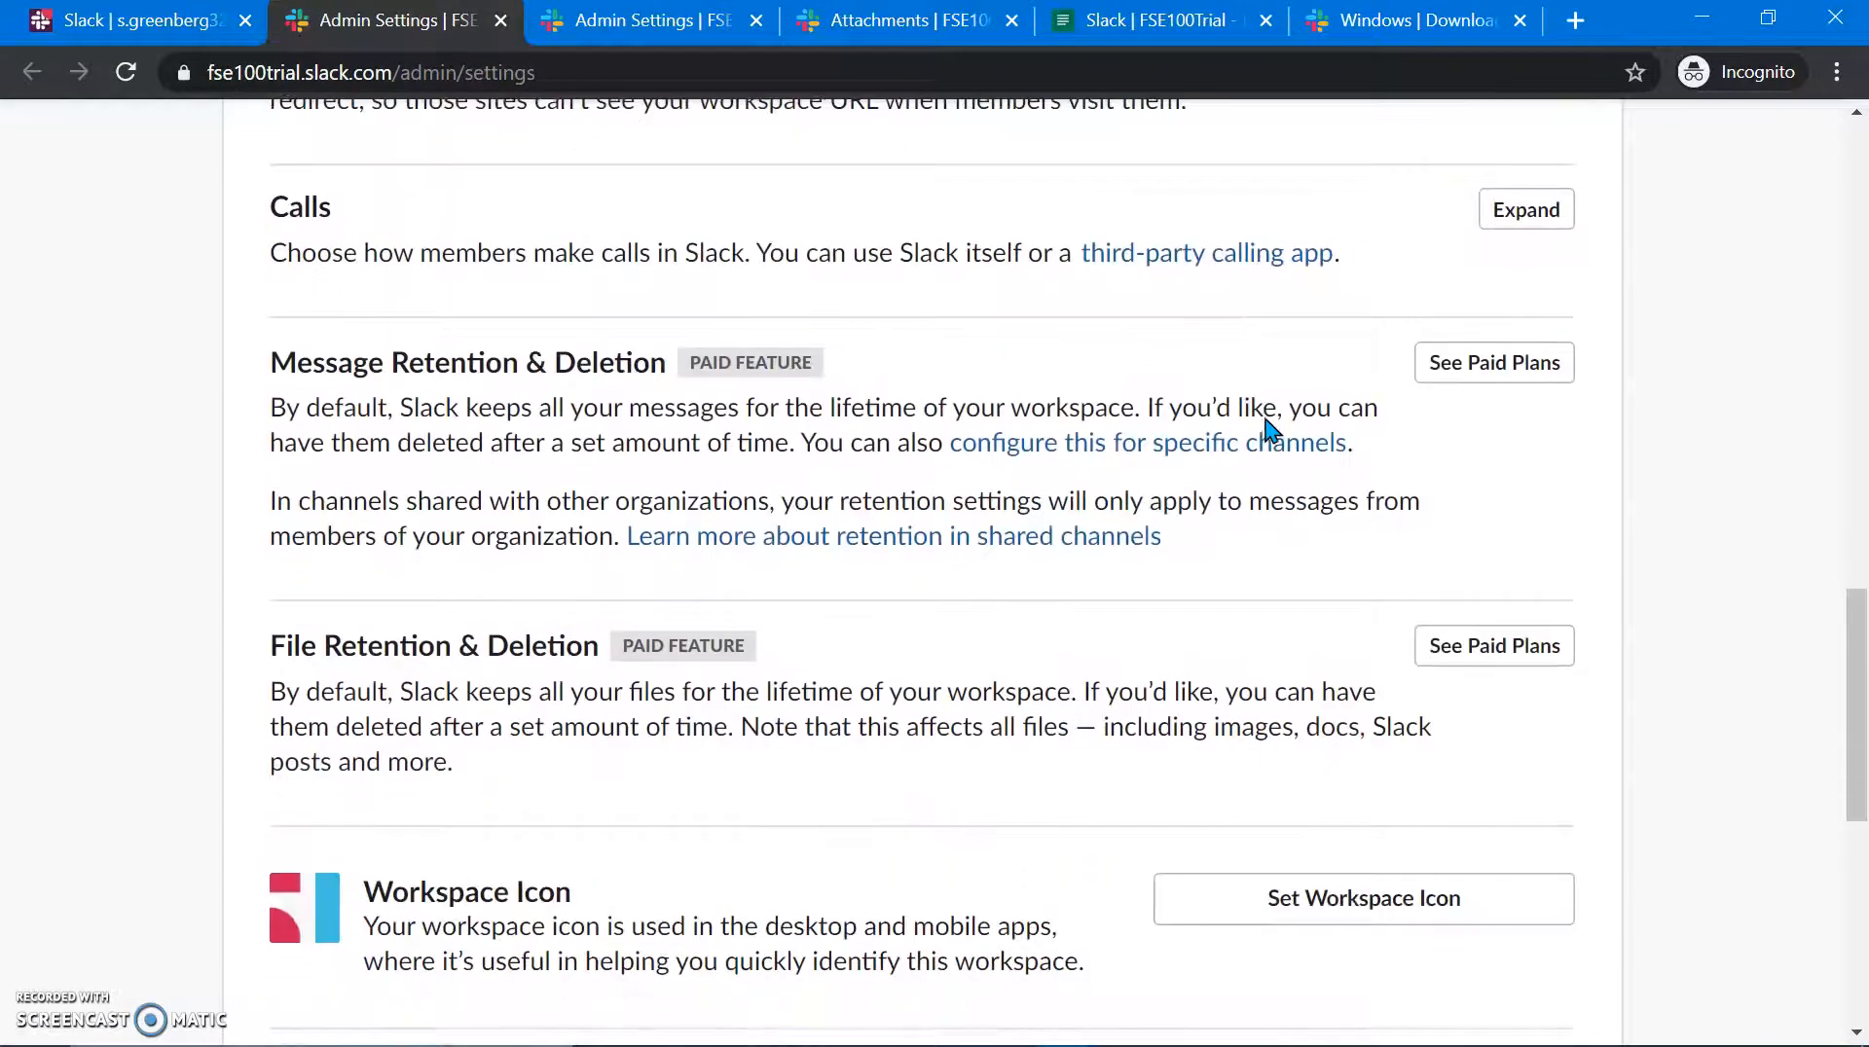
scroll(1267, 424, "down", 4)
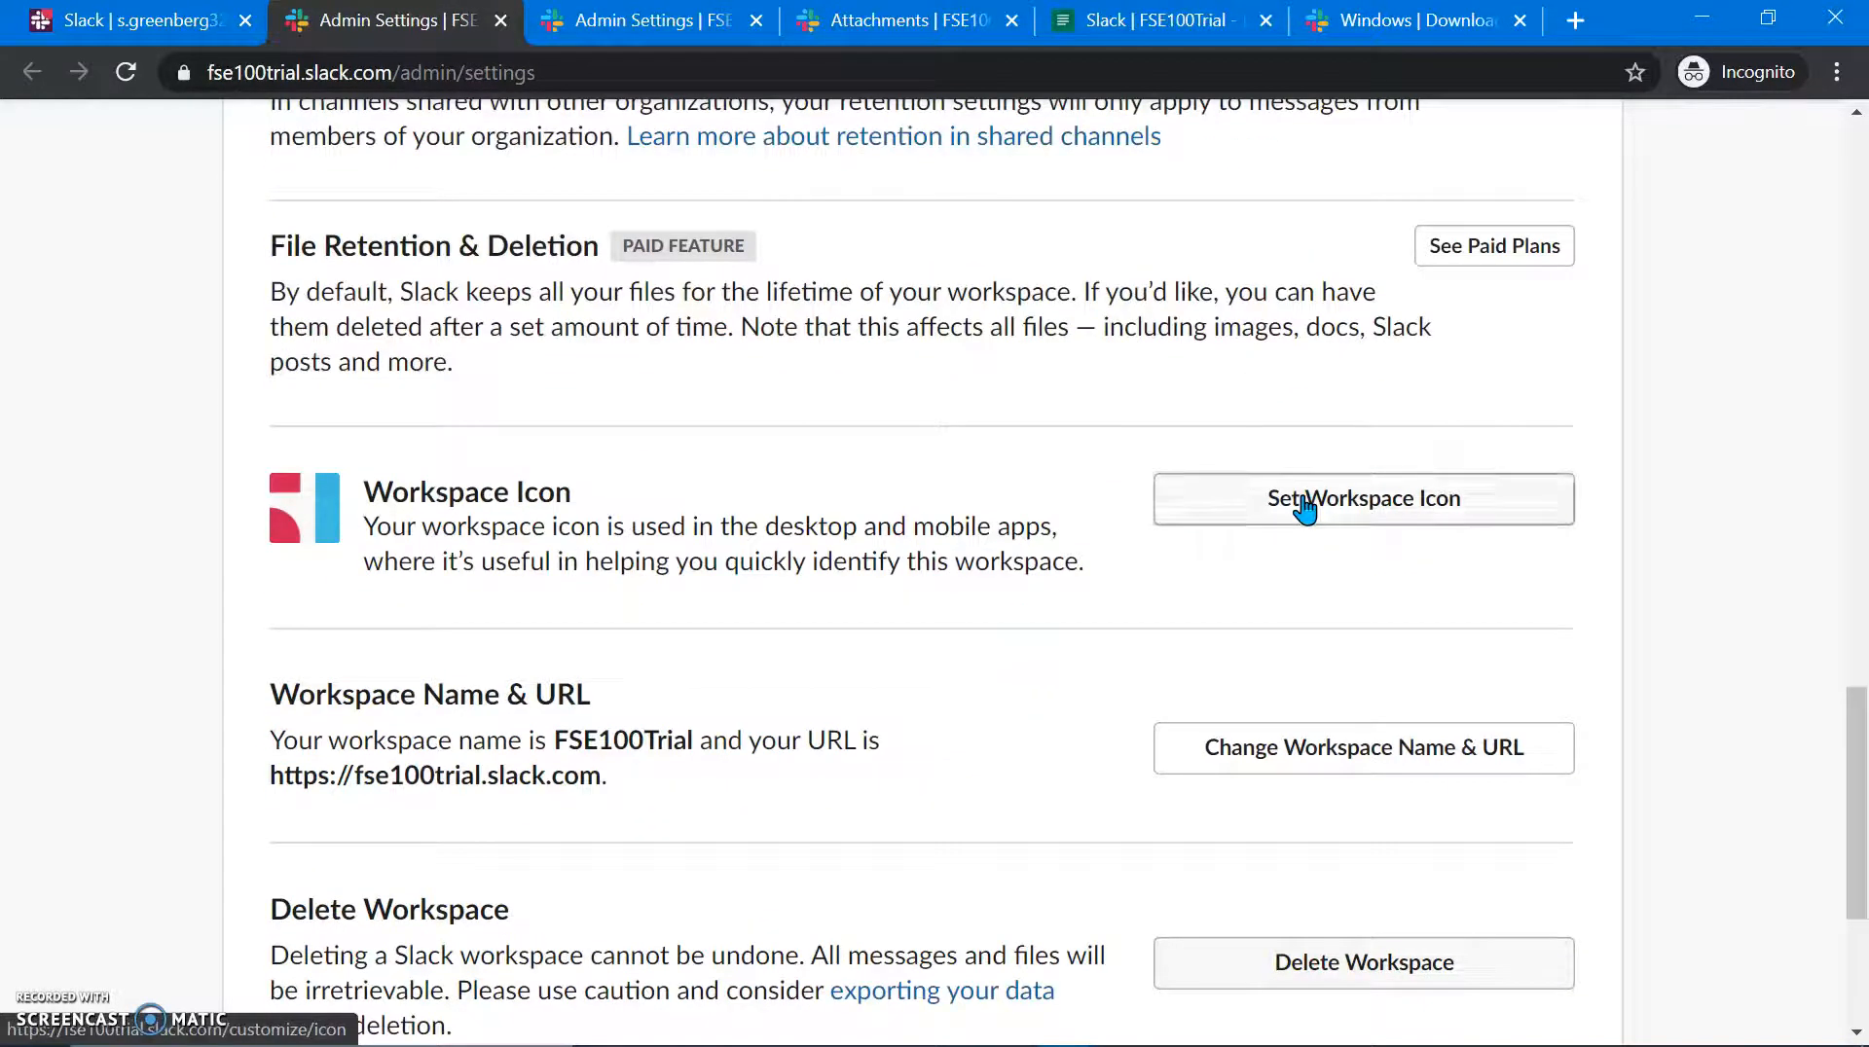
left_click(1304, 504)
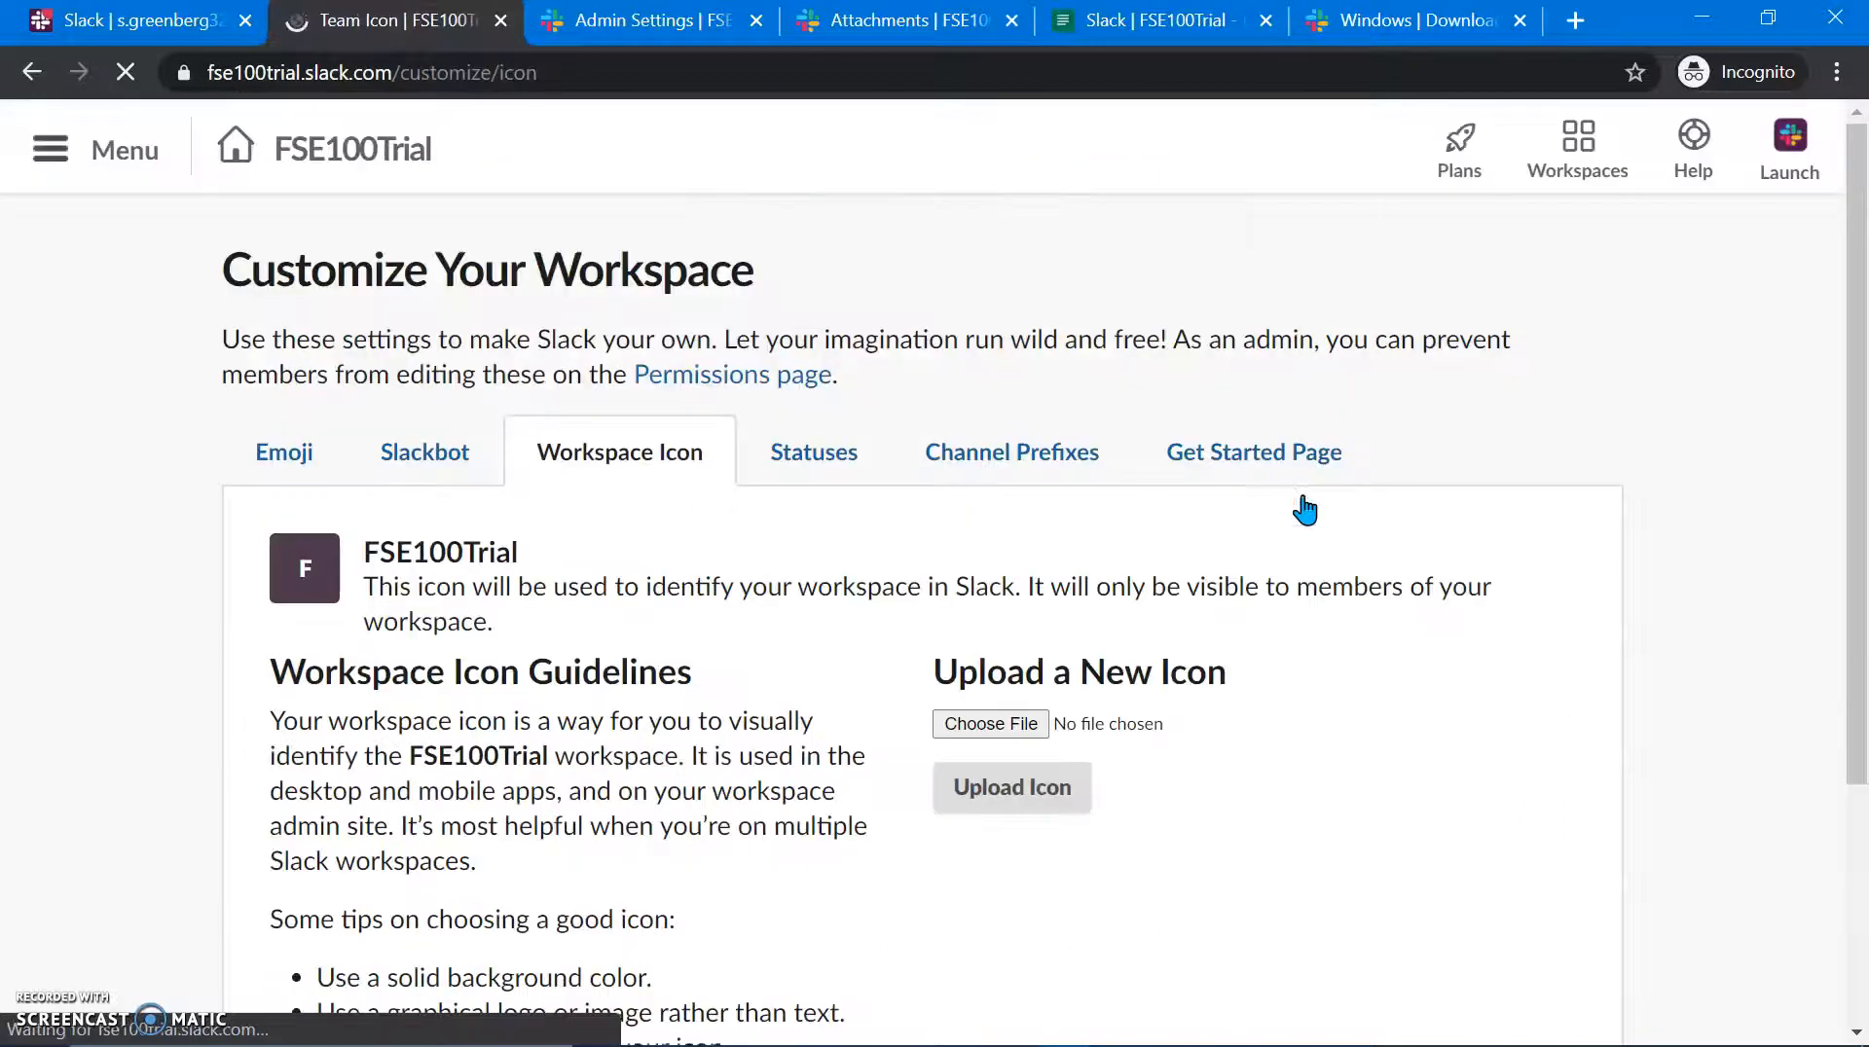
Step: Review the Channel Prefixes and Emoji pages, then return to the desktop app's #random
scroll(812, 725, "down", 3)
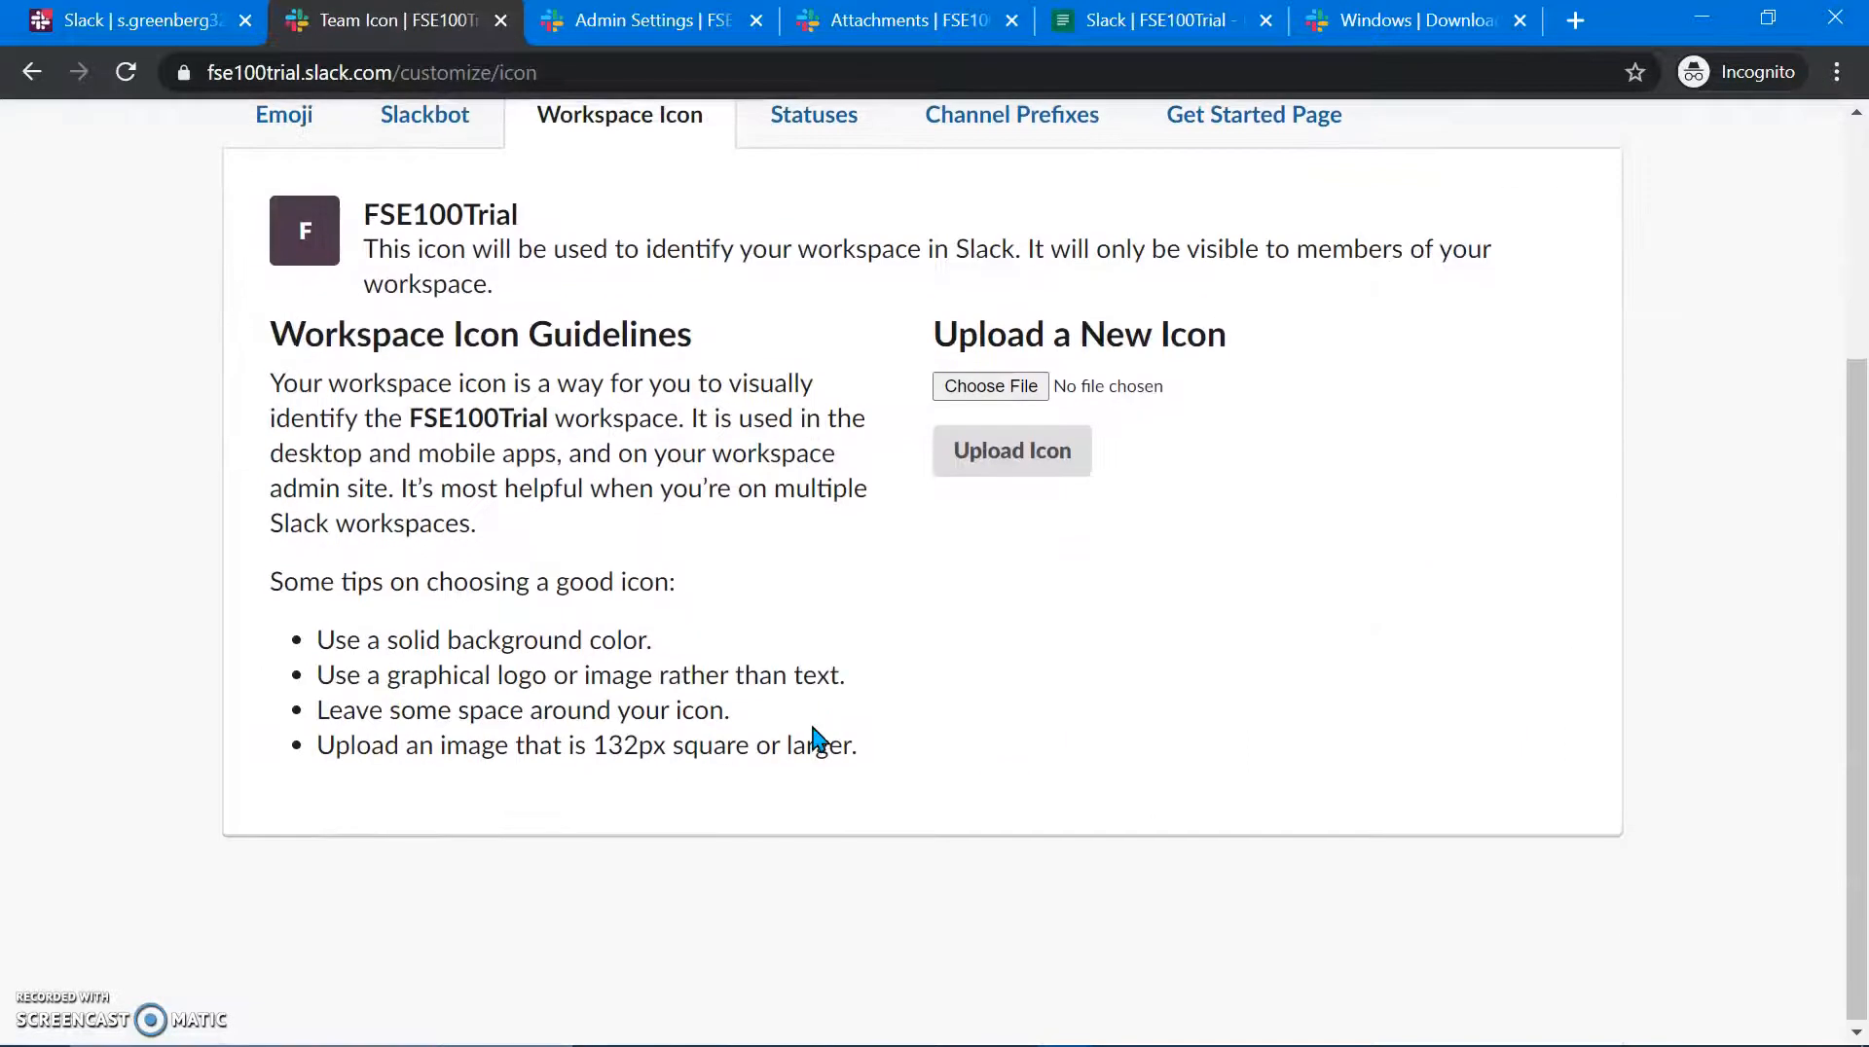
scroll(812, 725, "up", 2)
left_click(967, 317)
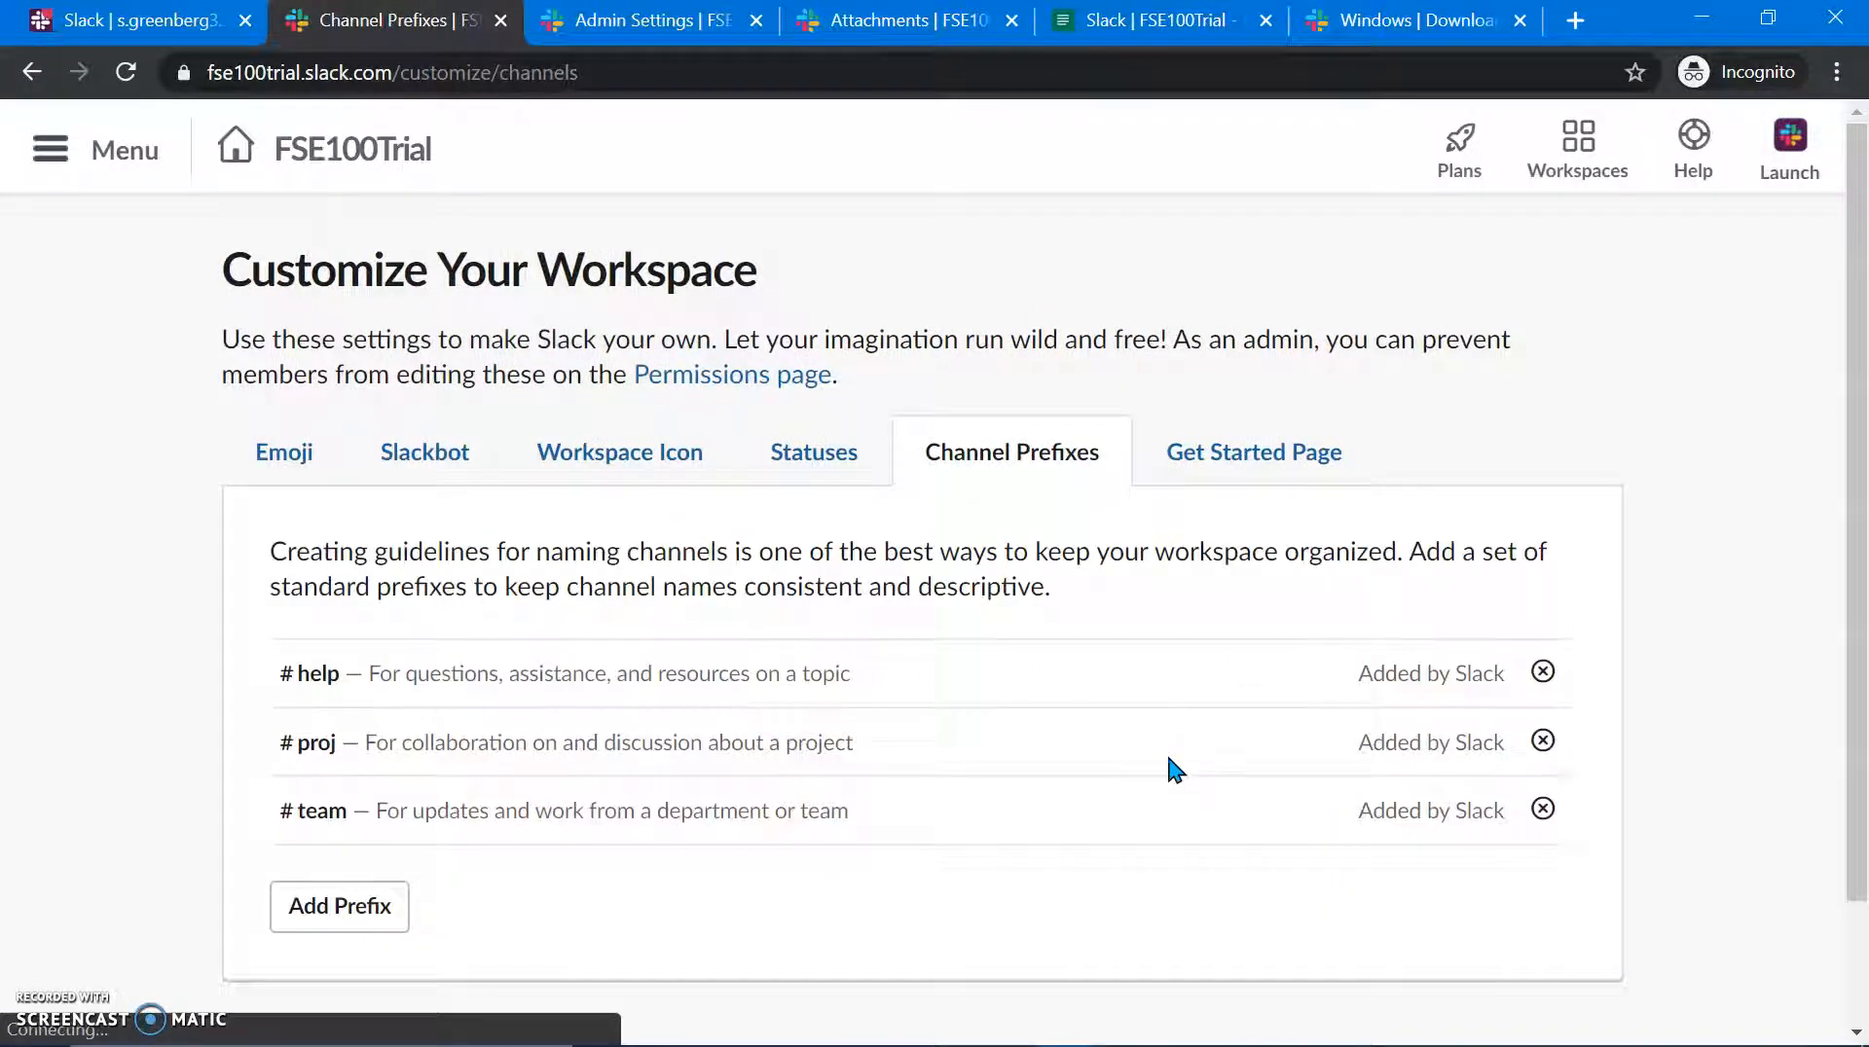
scroll(1176, 769, "down", 2)
left_click(288, 313)
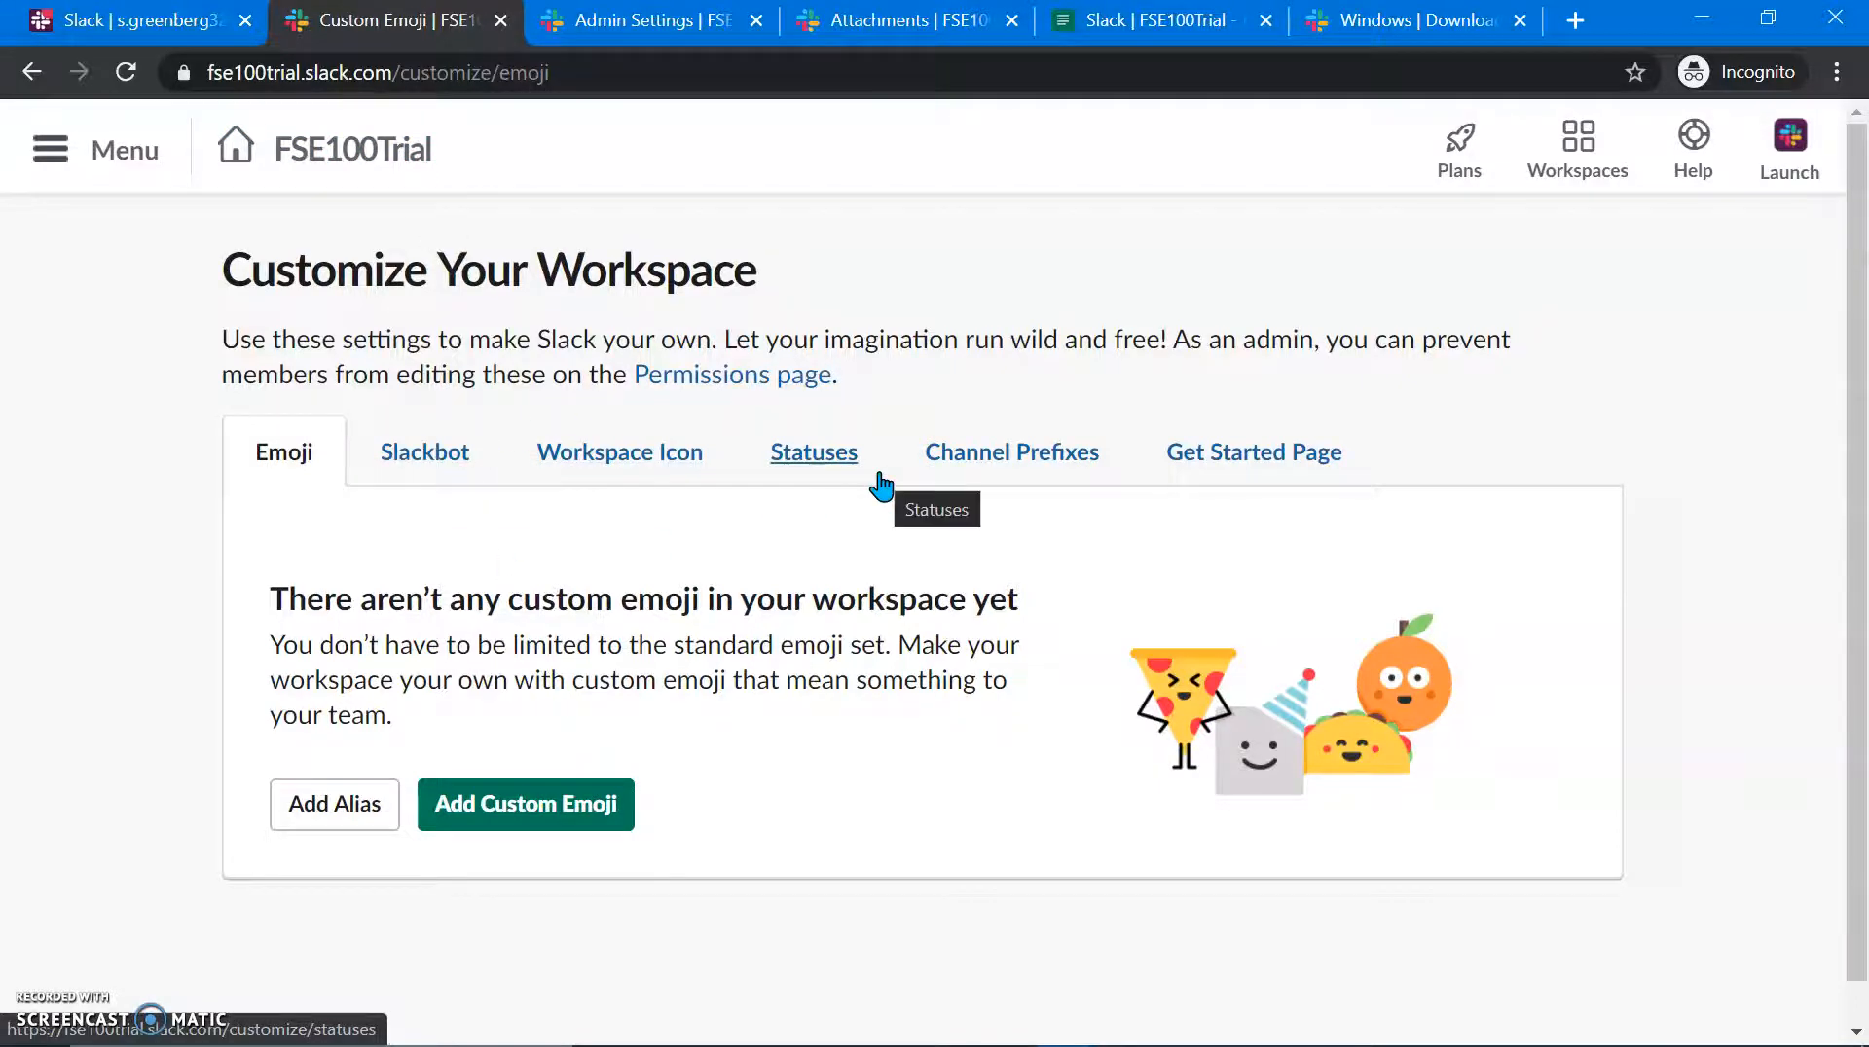
key("alt+Tab")
key("Tab")
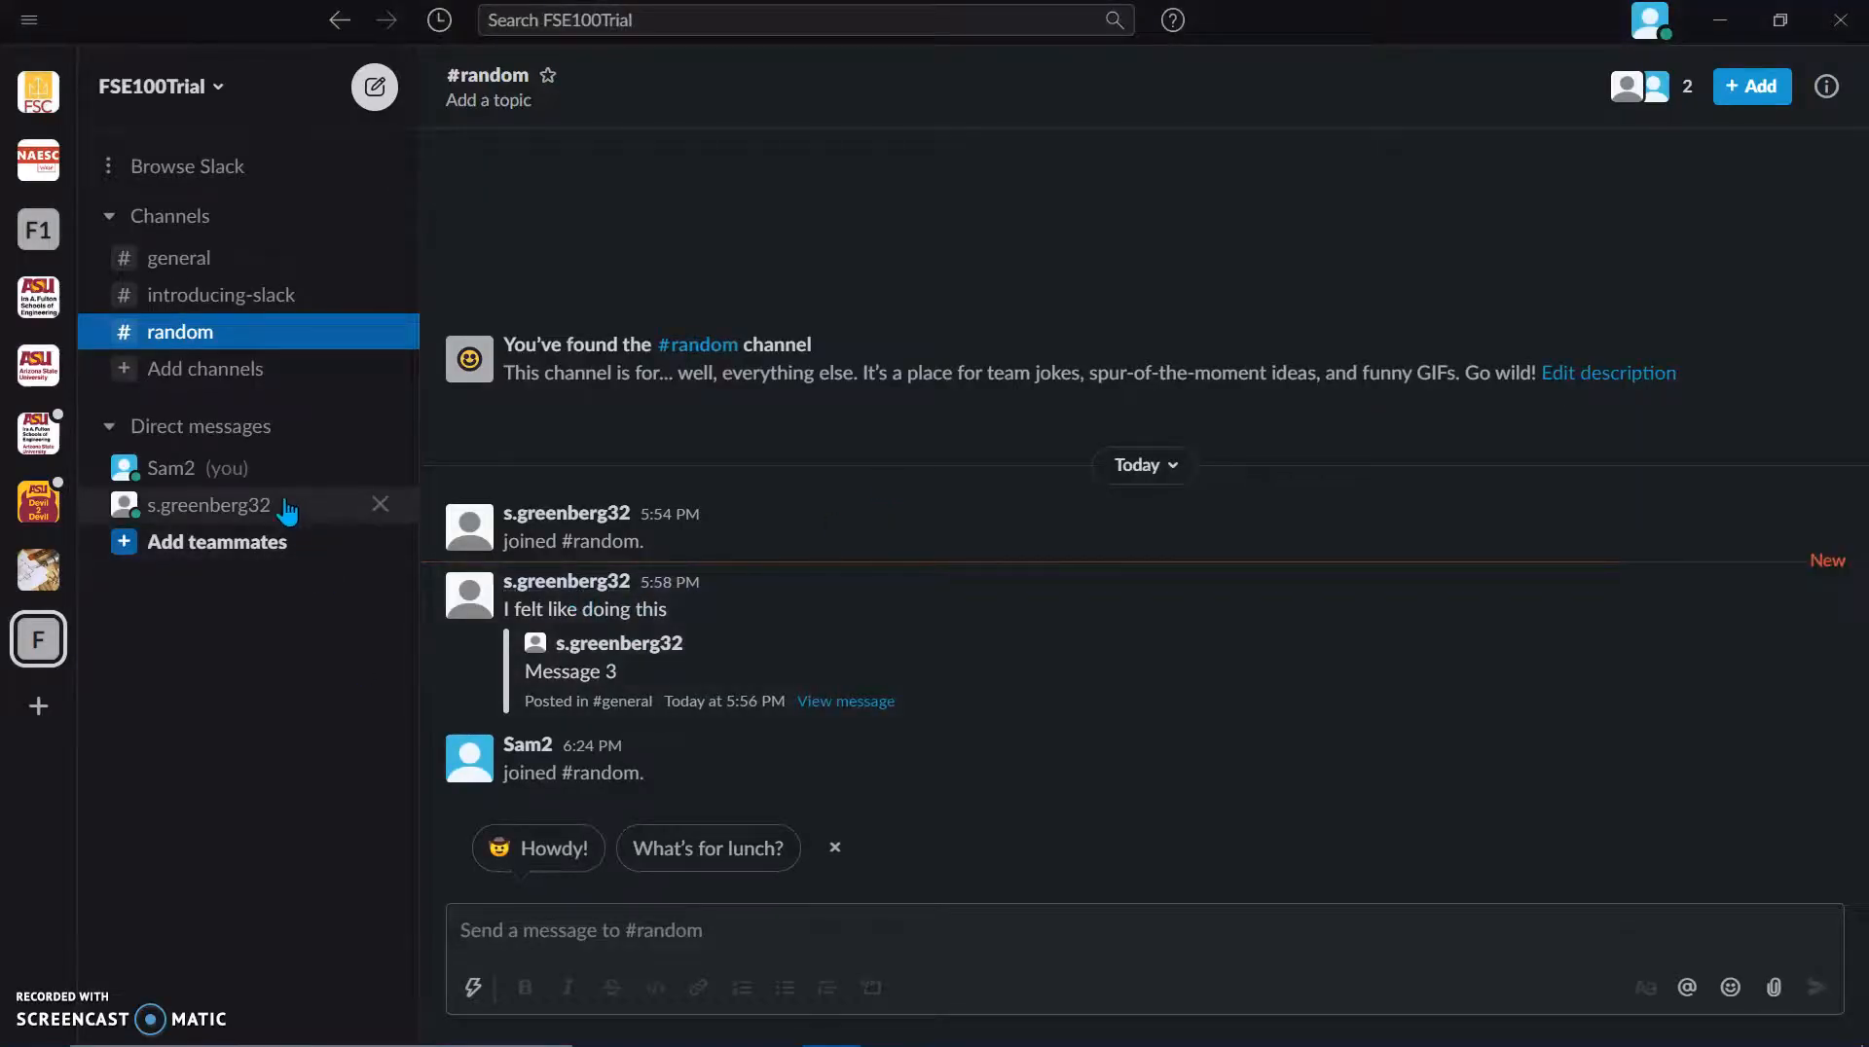
Step: Open the Edit your profile dialog from your avatar menu at top right
left_click(1651, 38)
mouse_move(1504, 275)
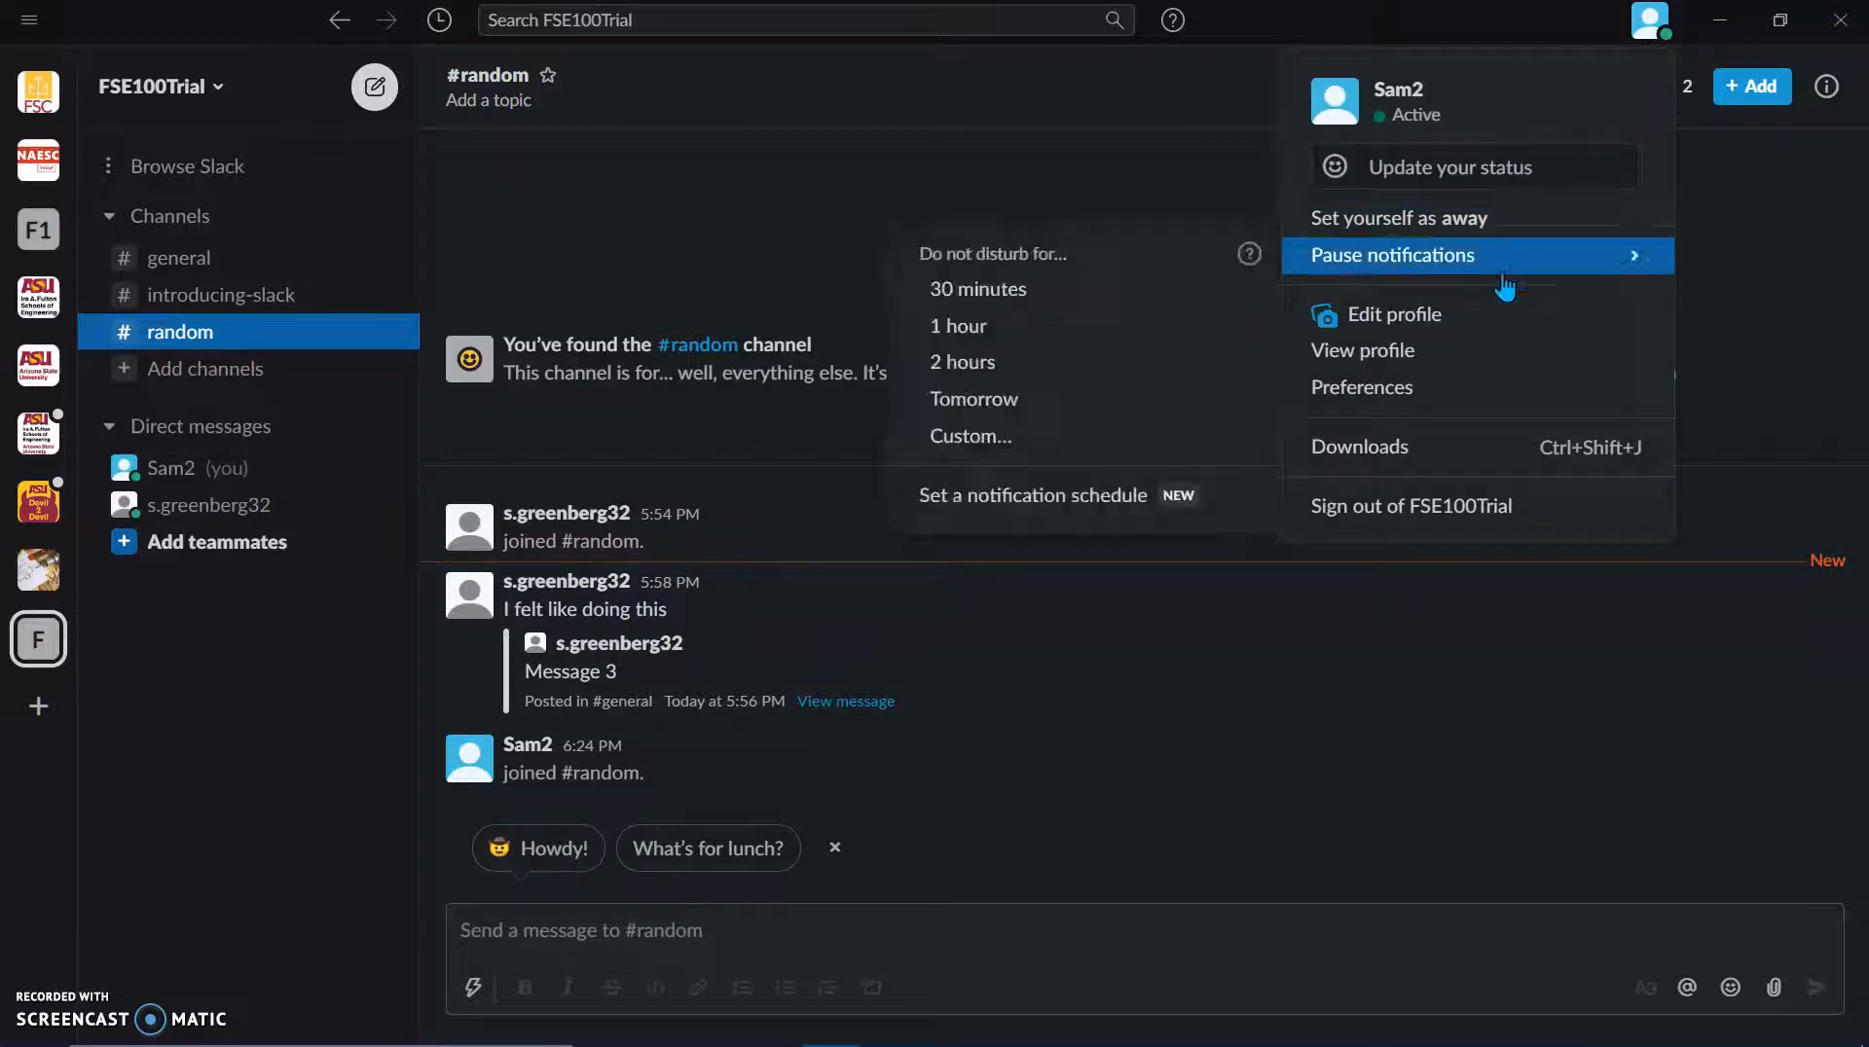
left_click(1492, 314)
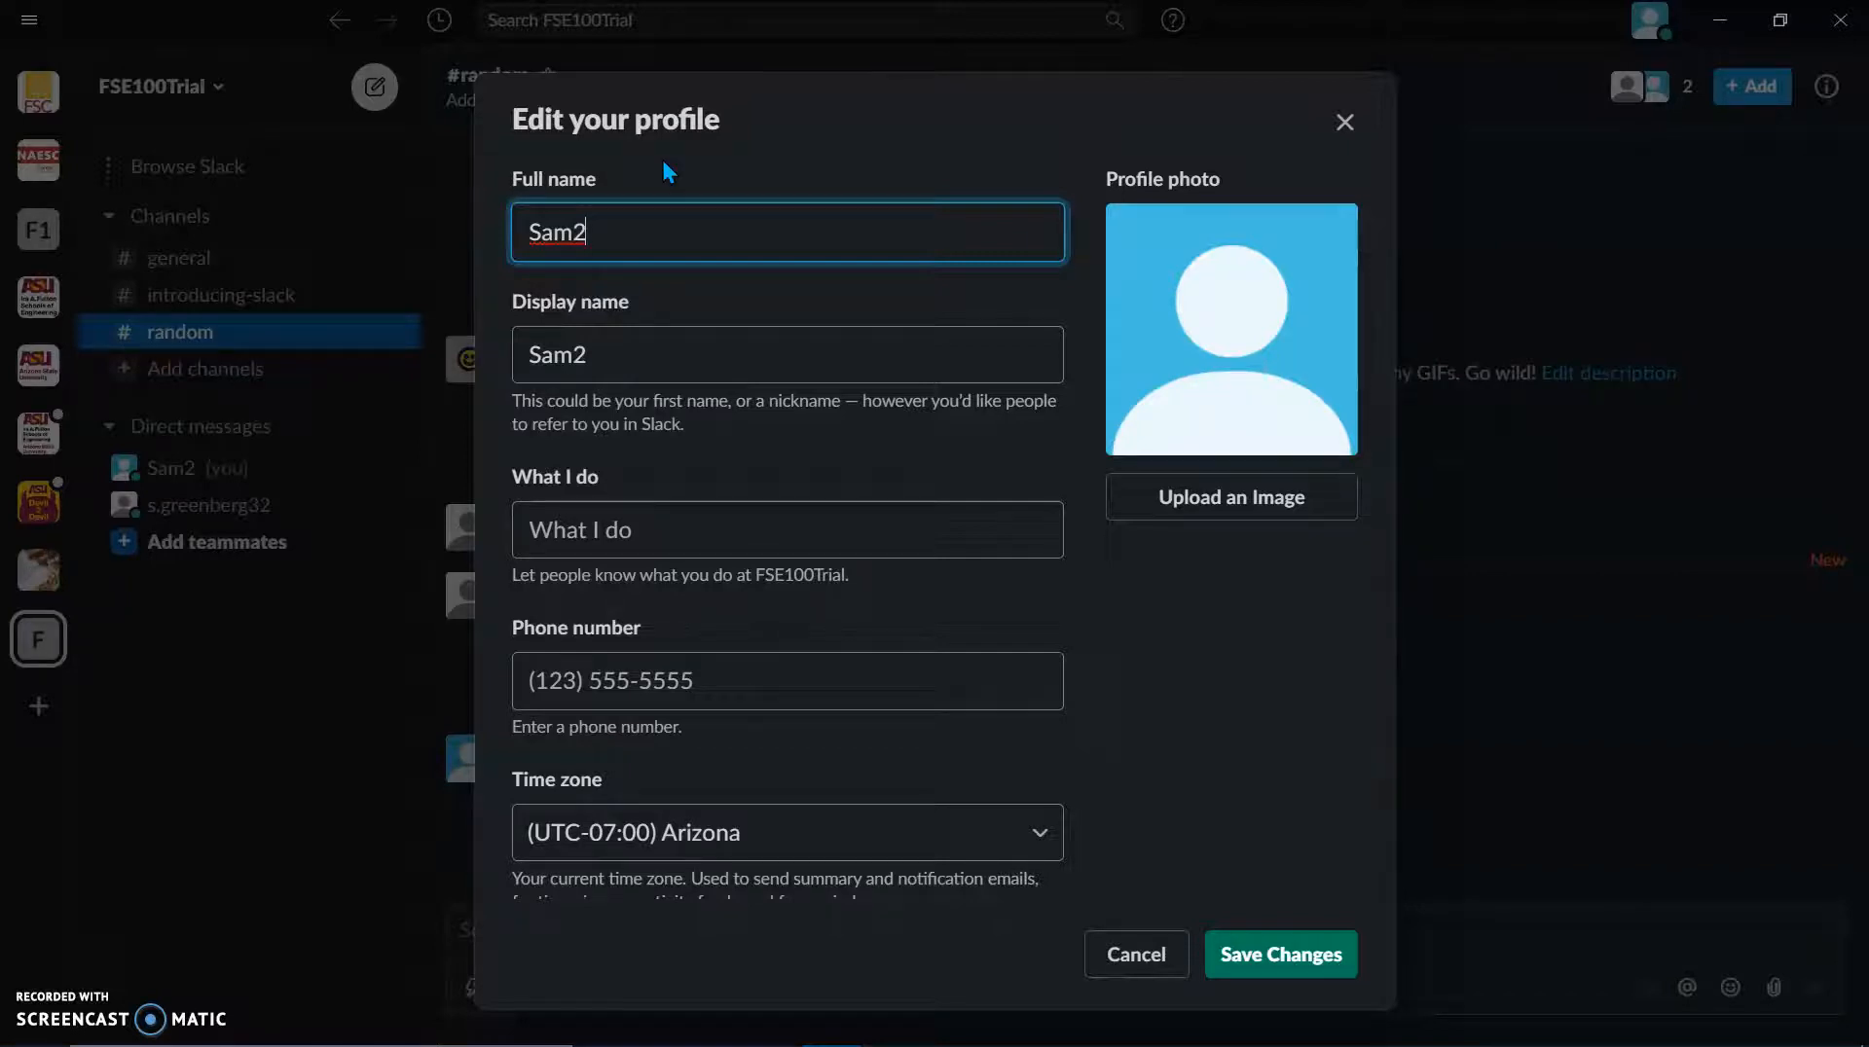
Step: Fill in the full name, display name, What I do as 'Team Repoet', and a phone number
type("reenberg")
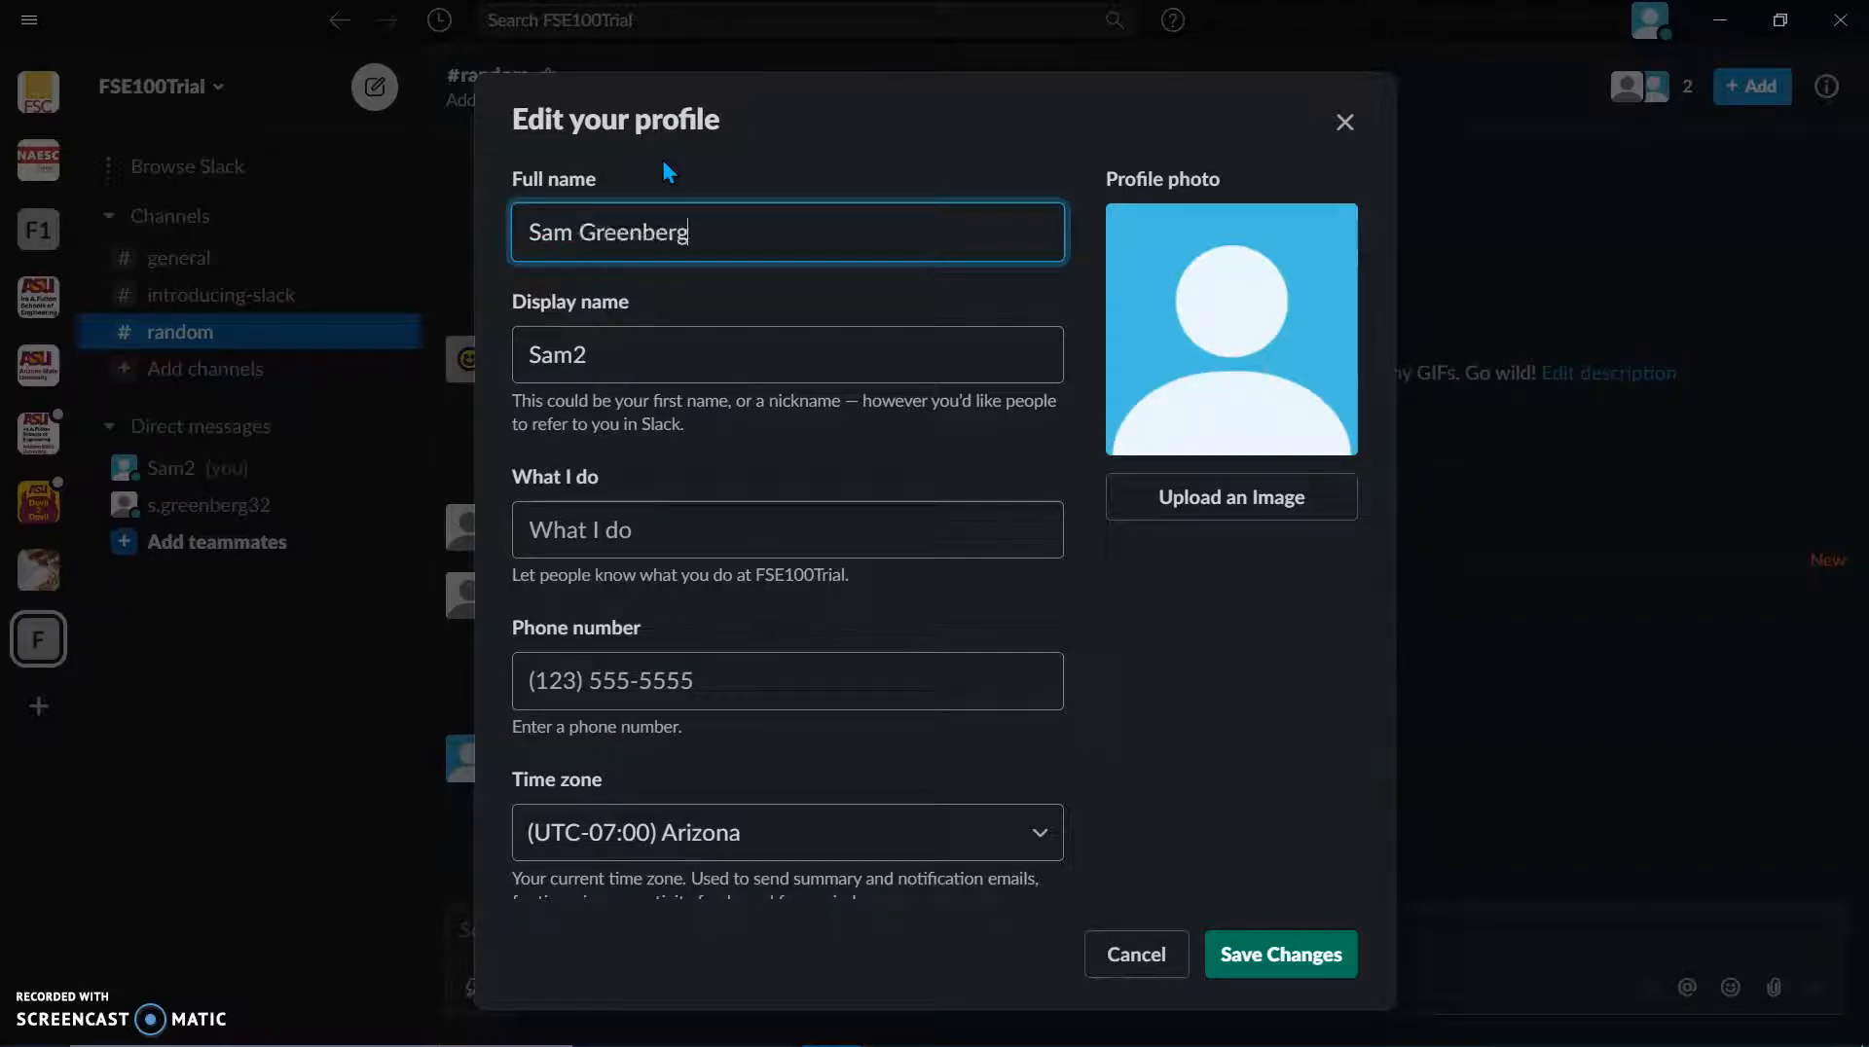
key("Tab")
type("sa")
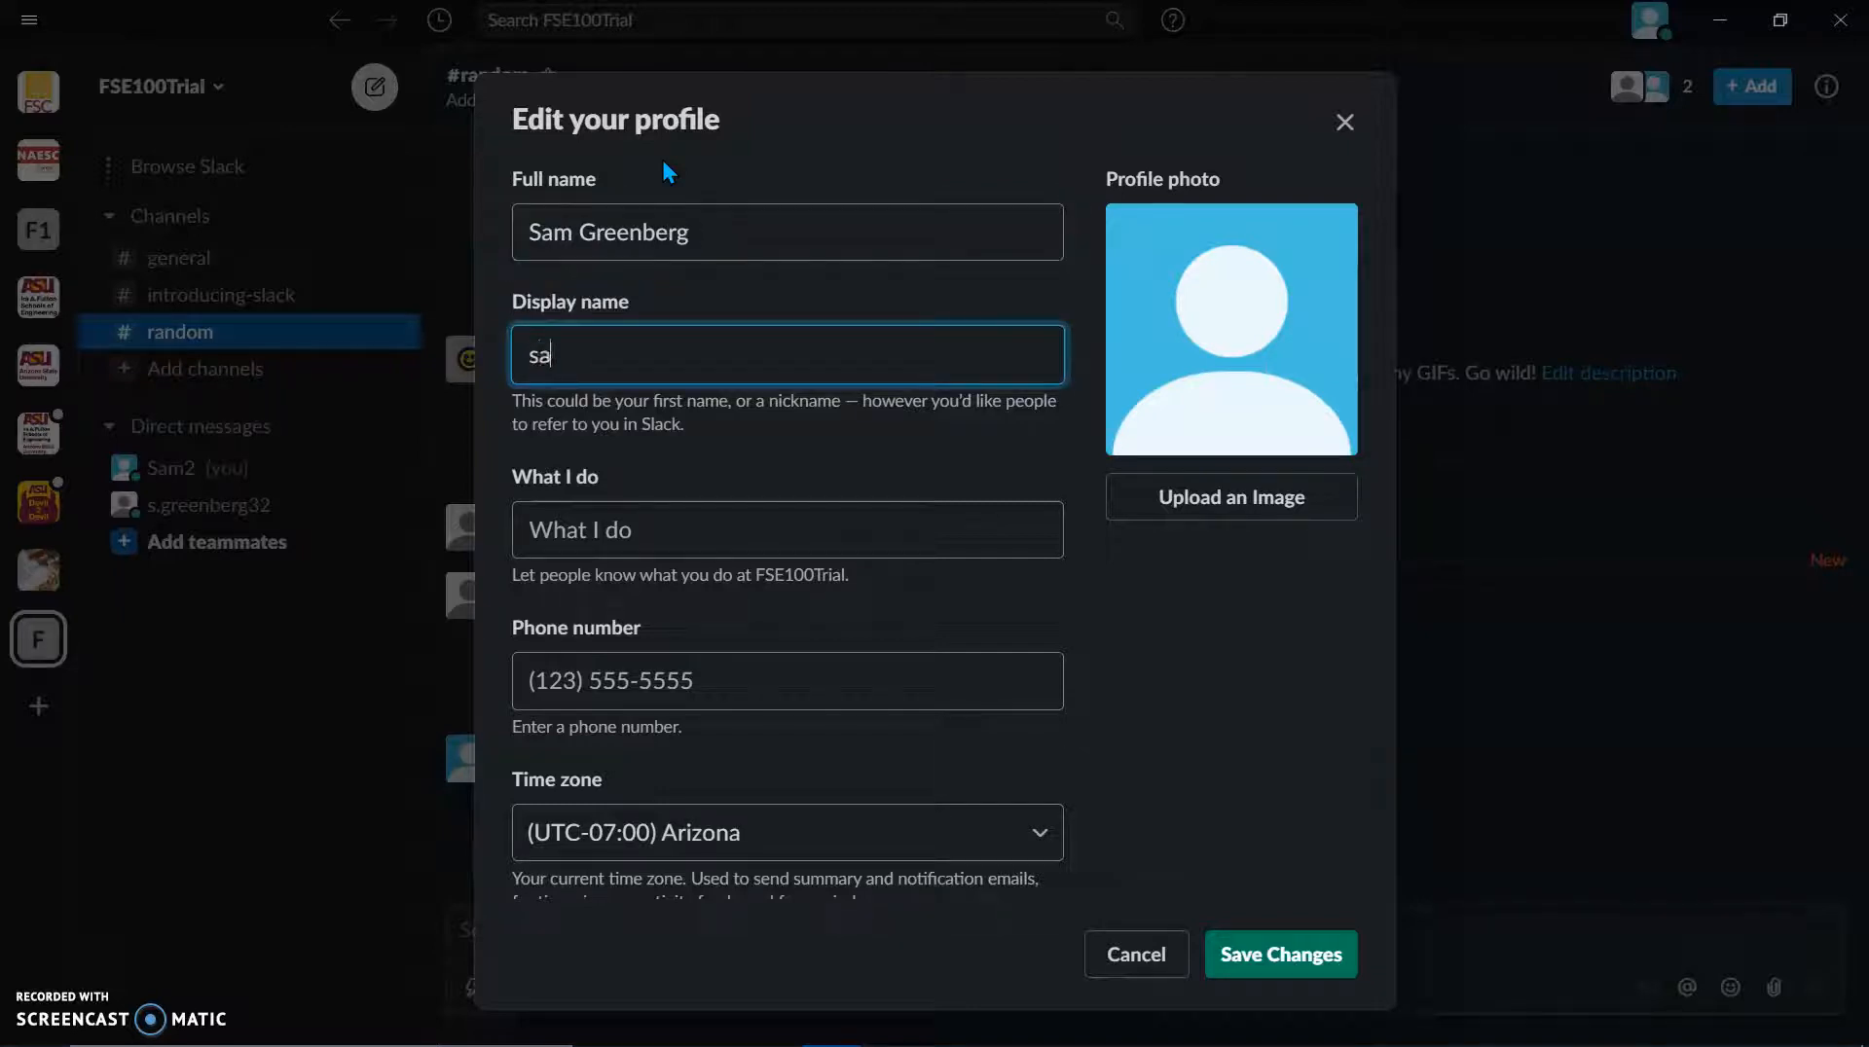
key("Tab")
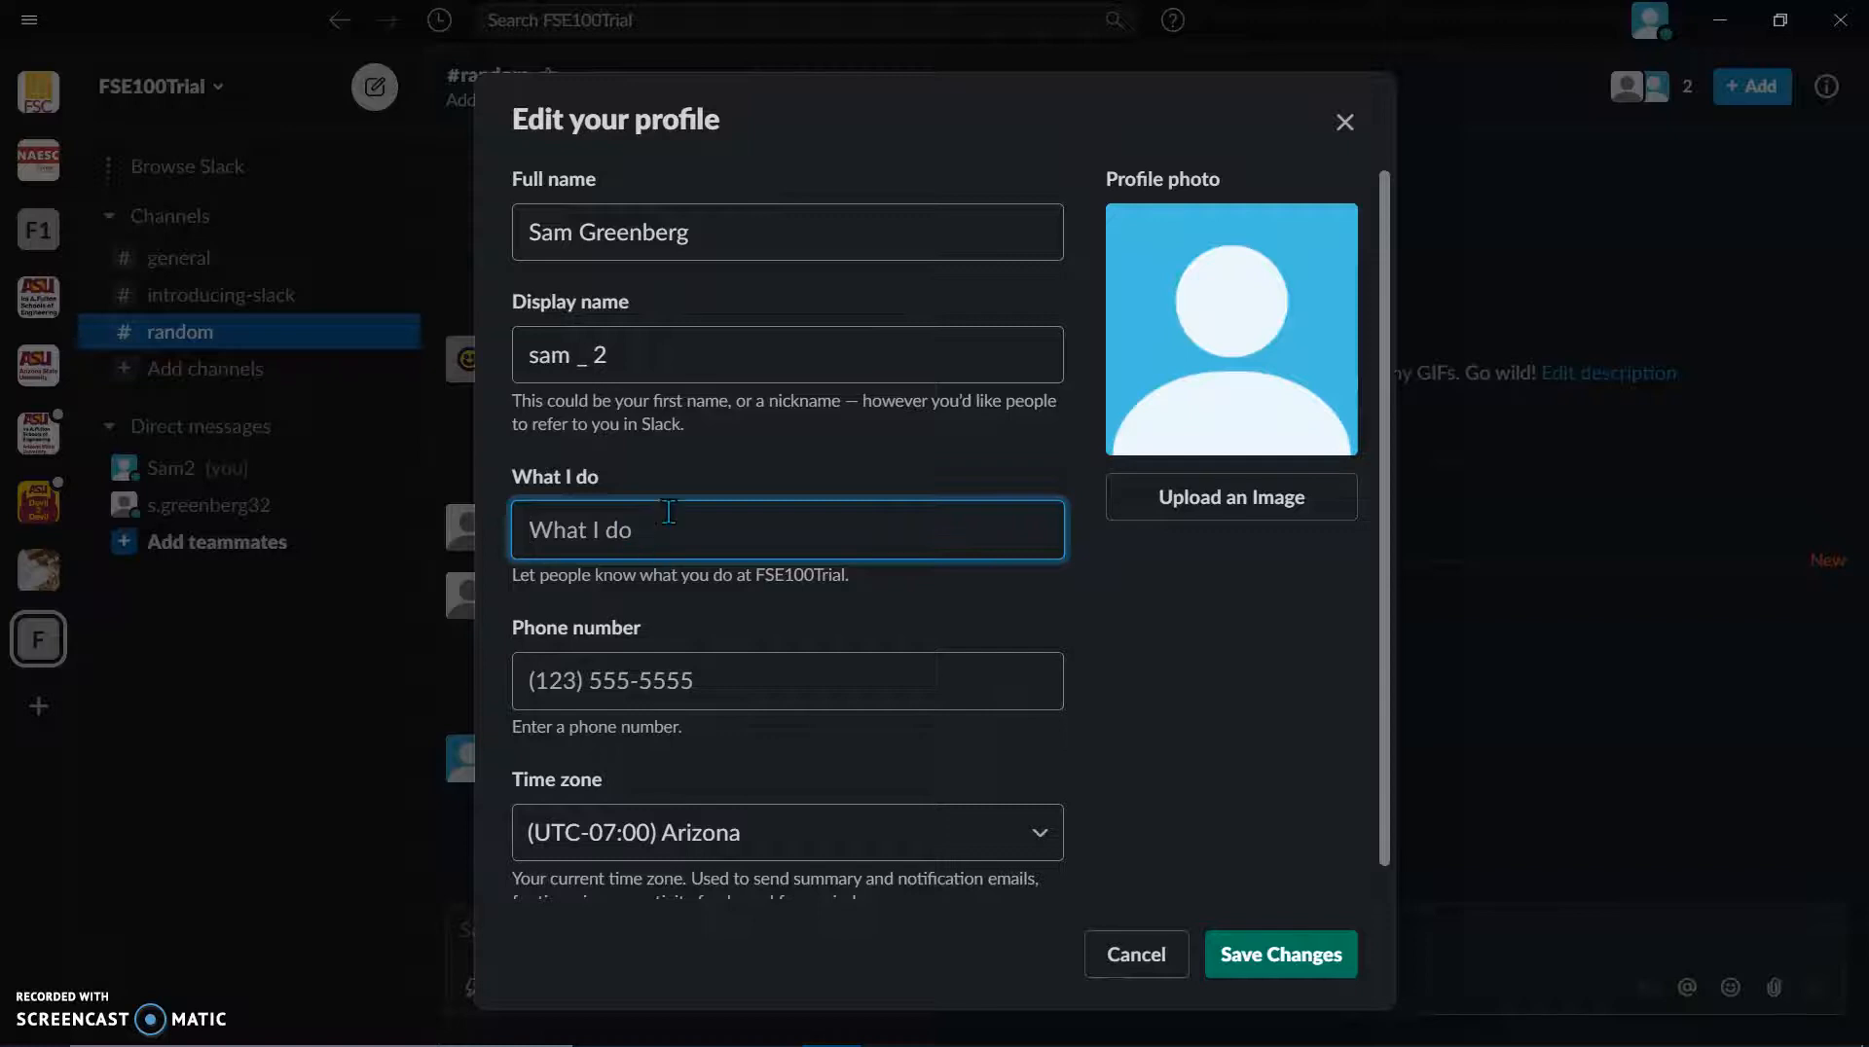
type("Team ")
type("Repoet")
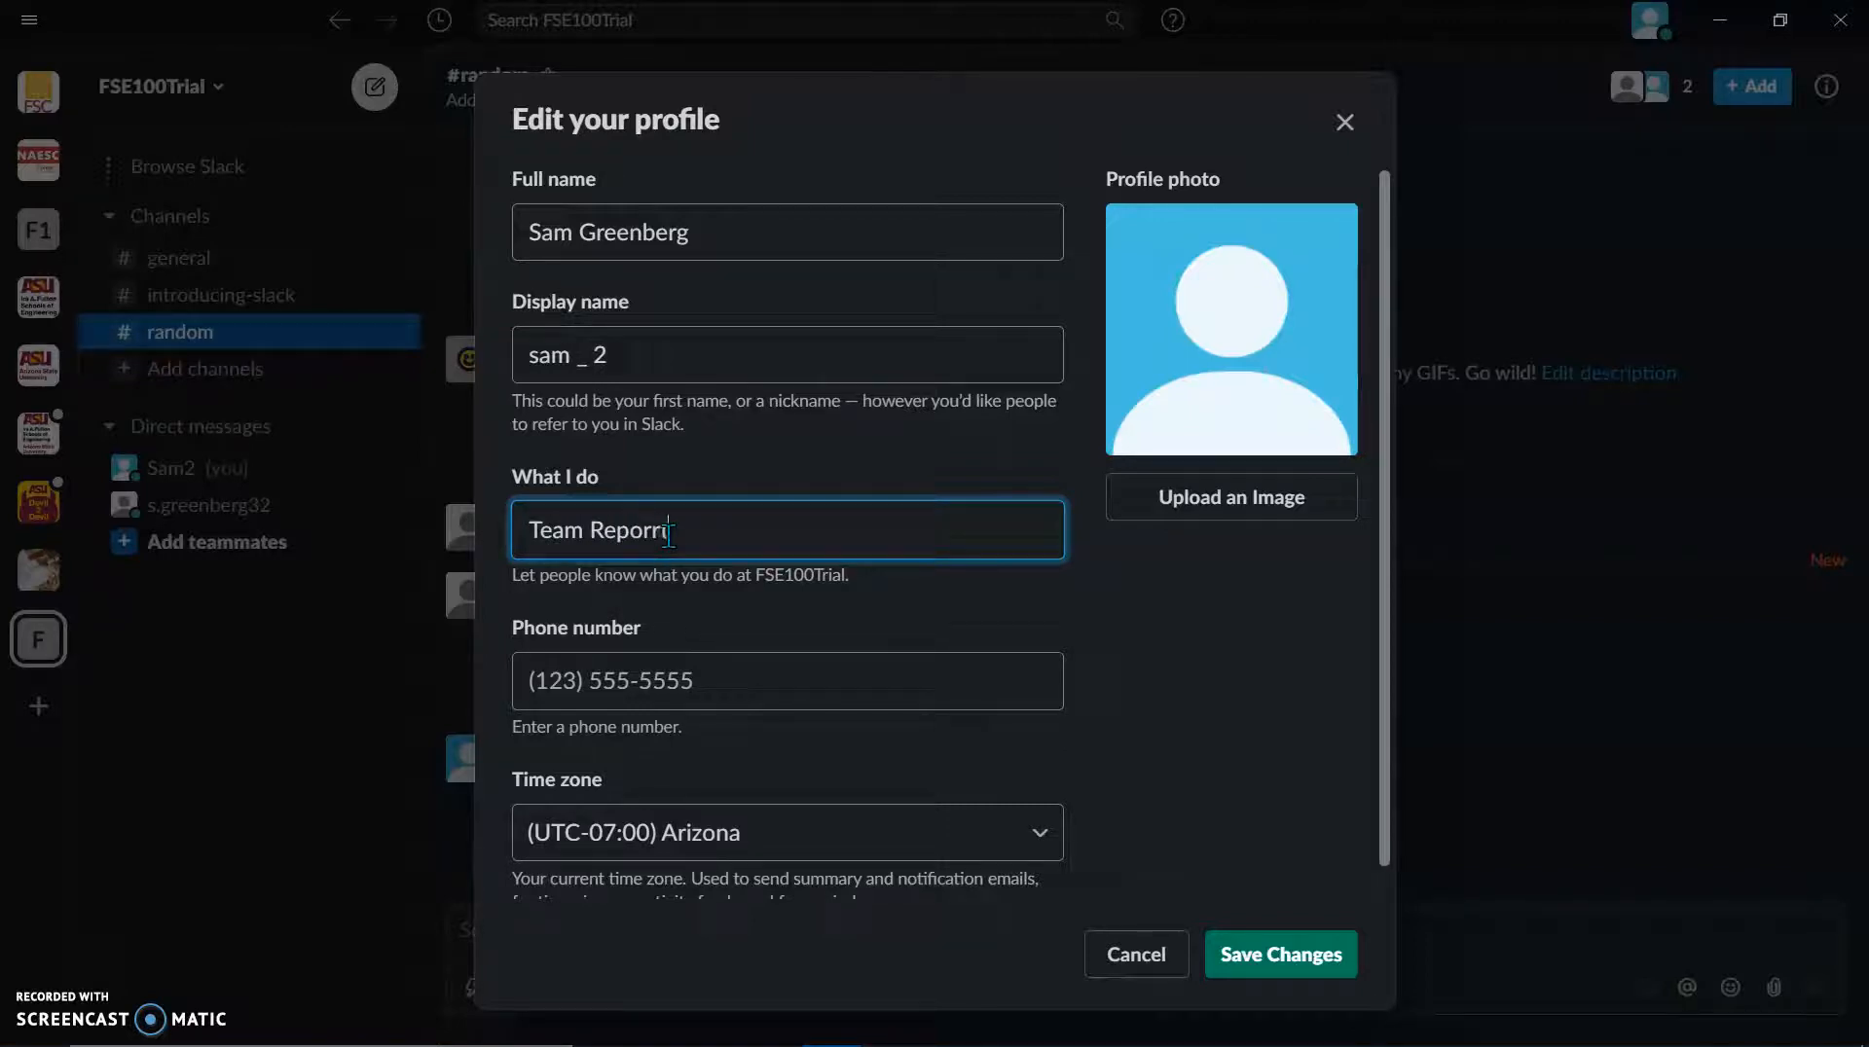
key("Tab")
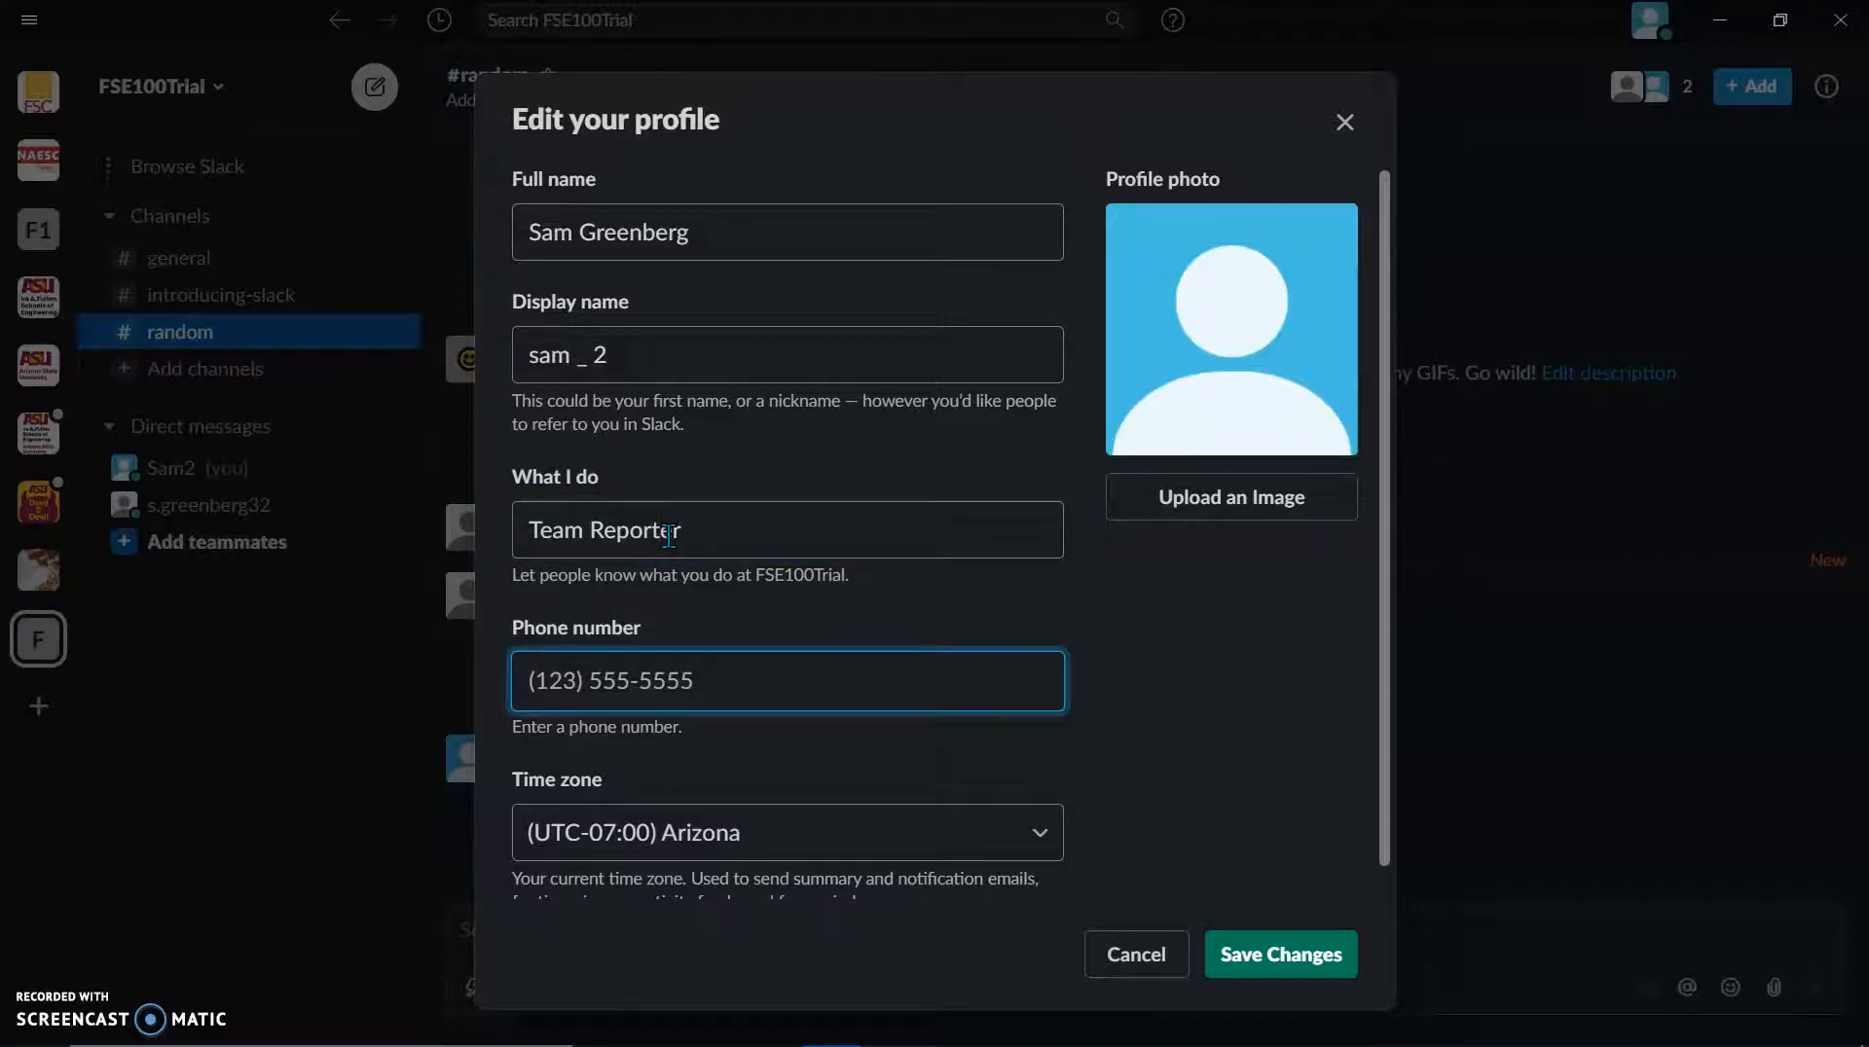
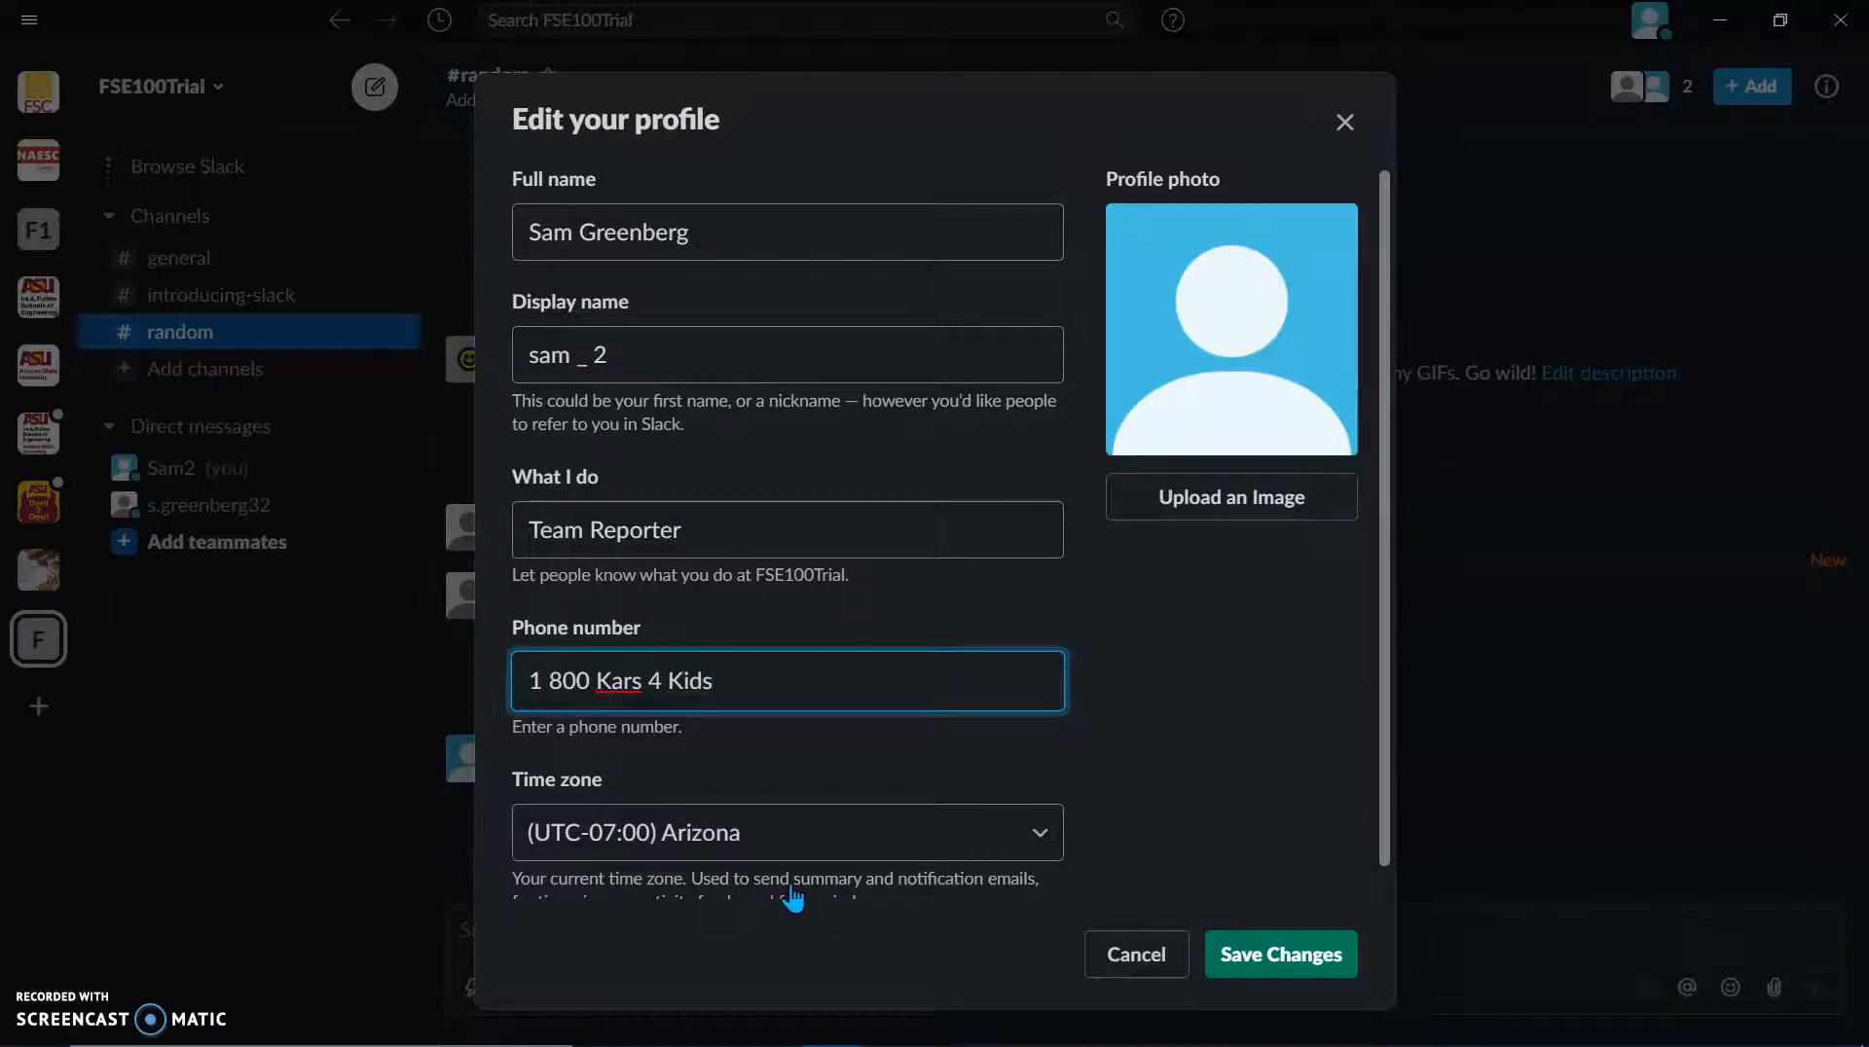
Step: Cancel the profile edits and choose Close & Discard
scroll(793, 900, "down", 1)
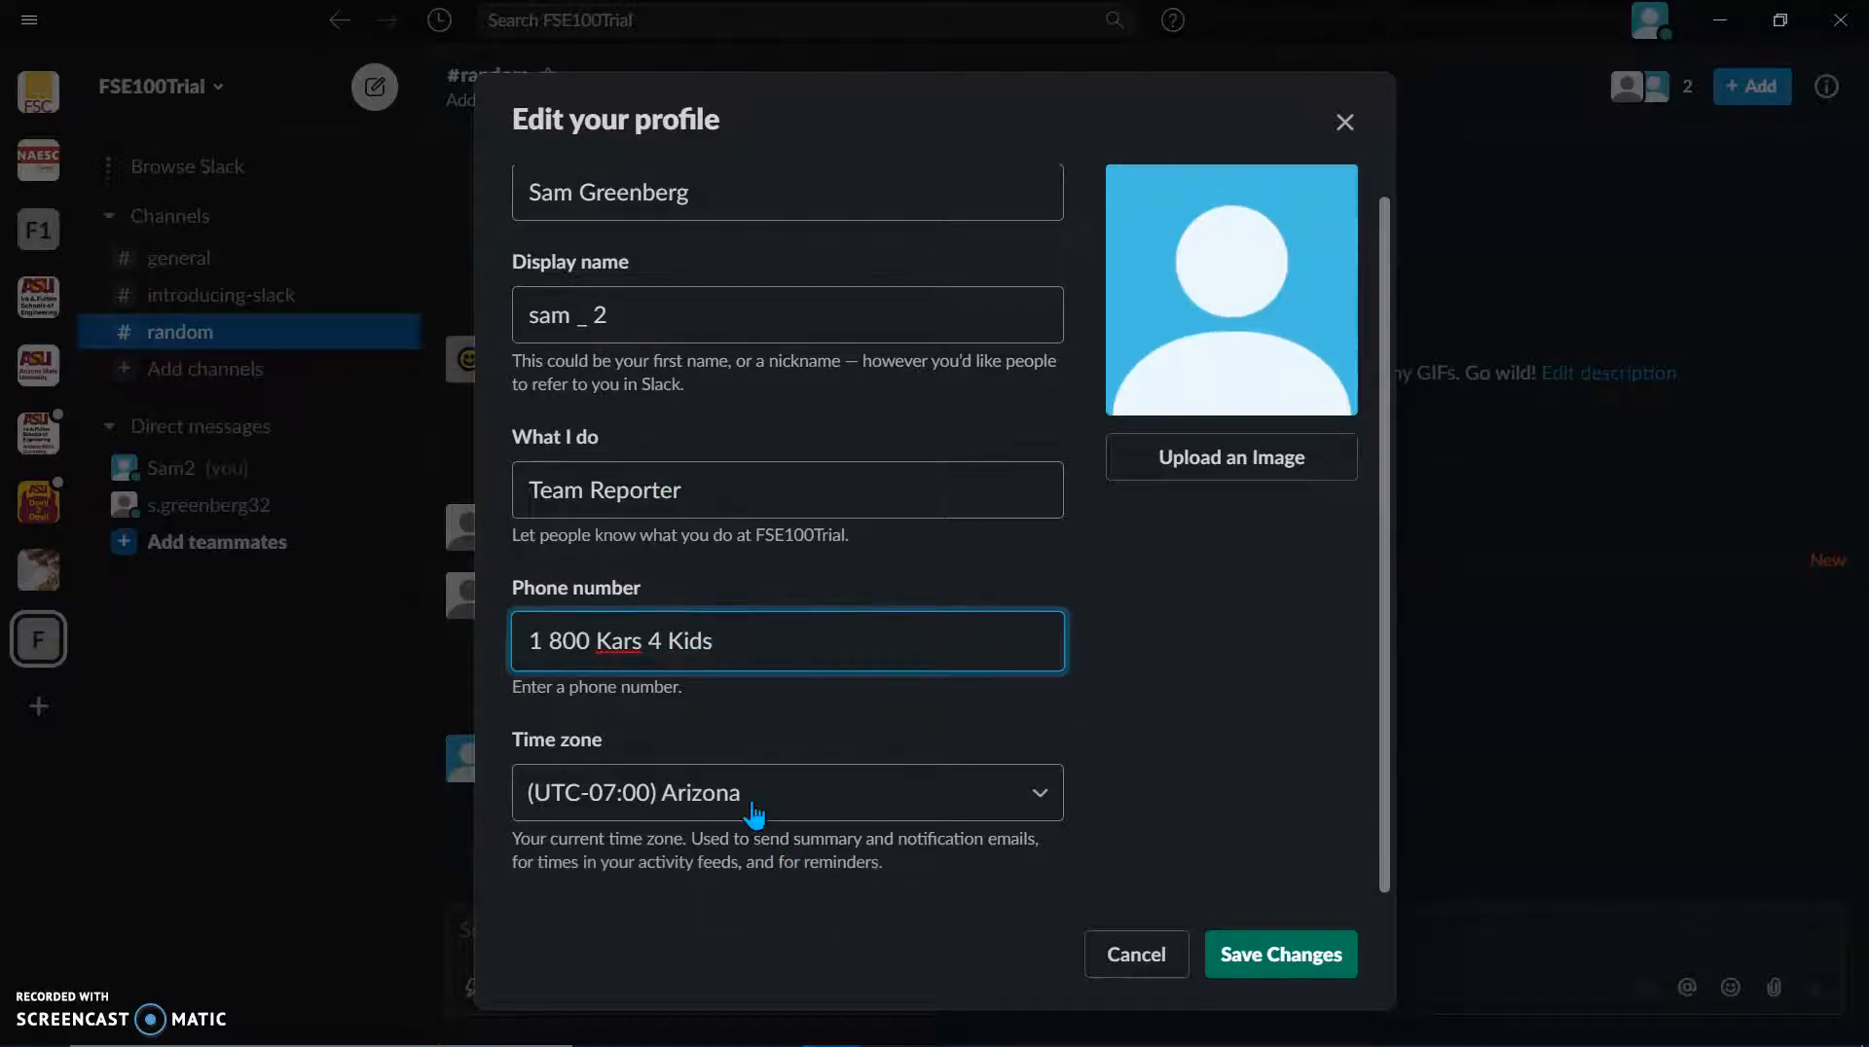
scroll(989, 312, "up", 1)
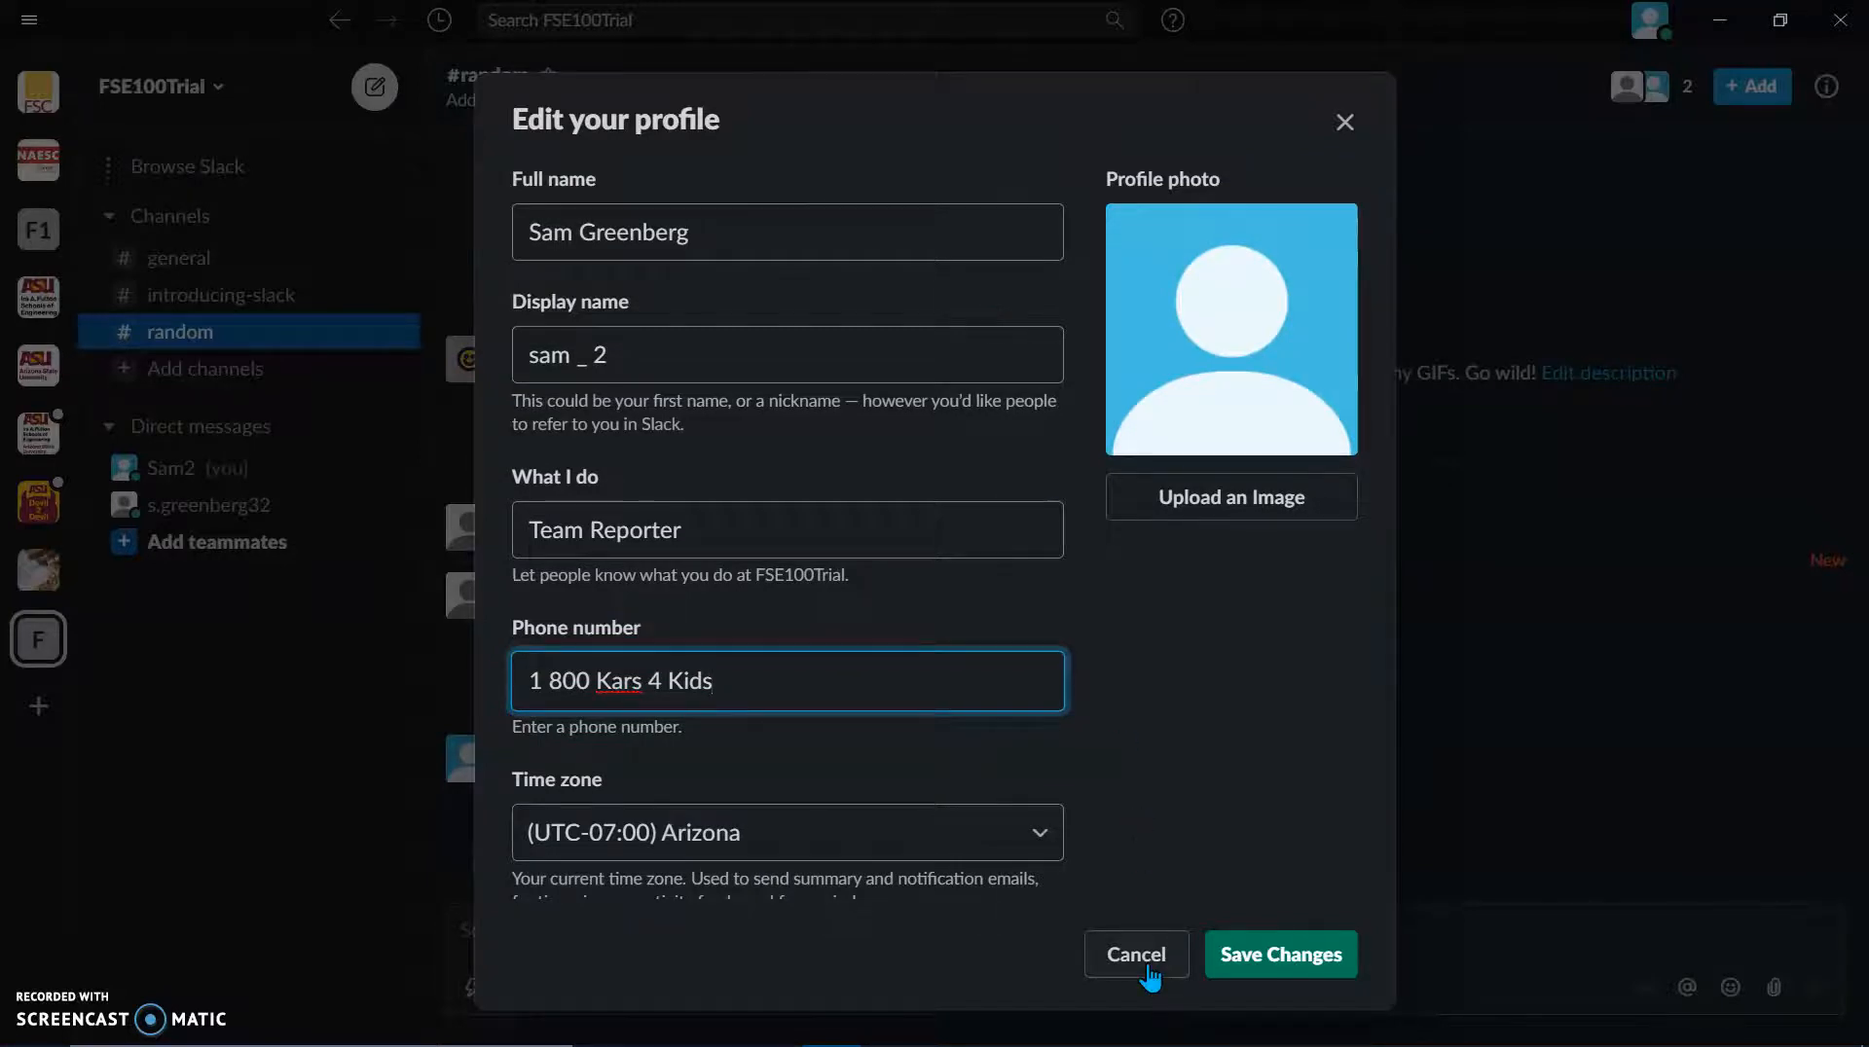
left_click(1136, 956)
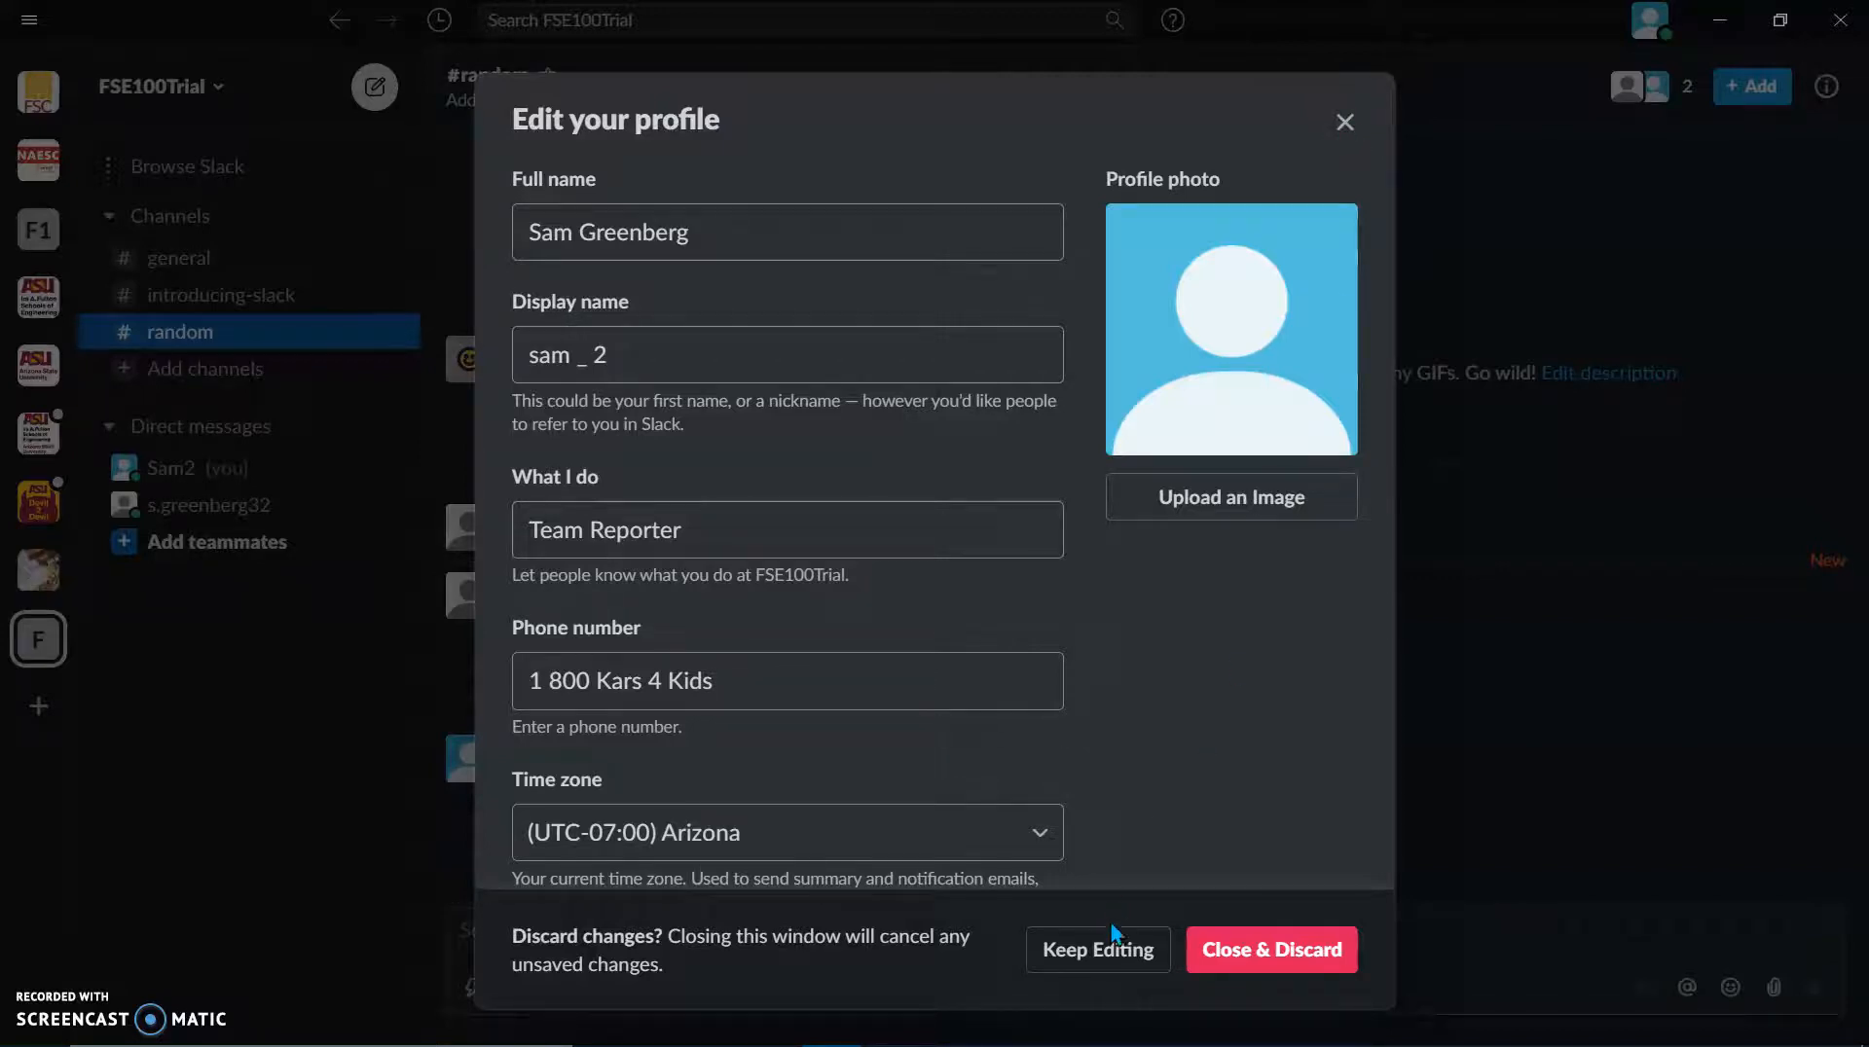
left_click(1268, 958)
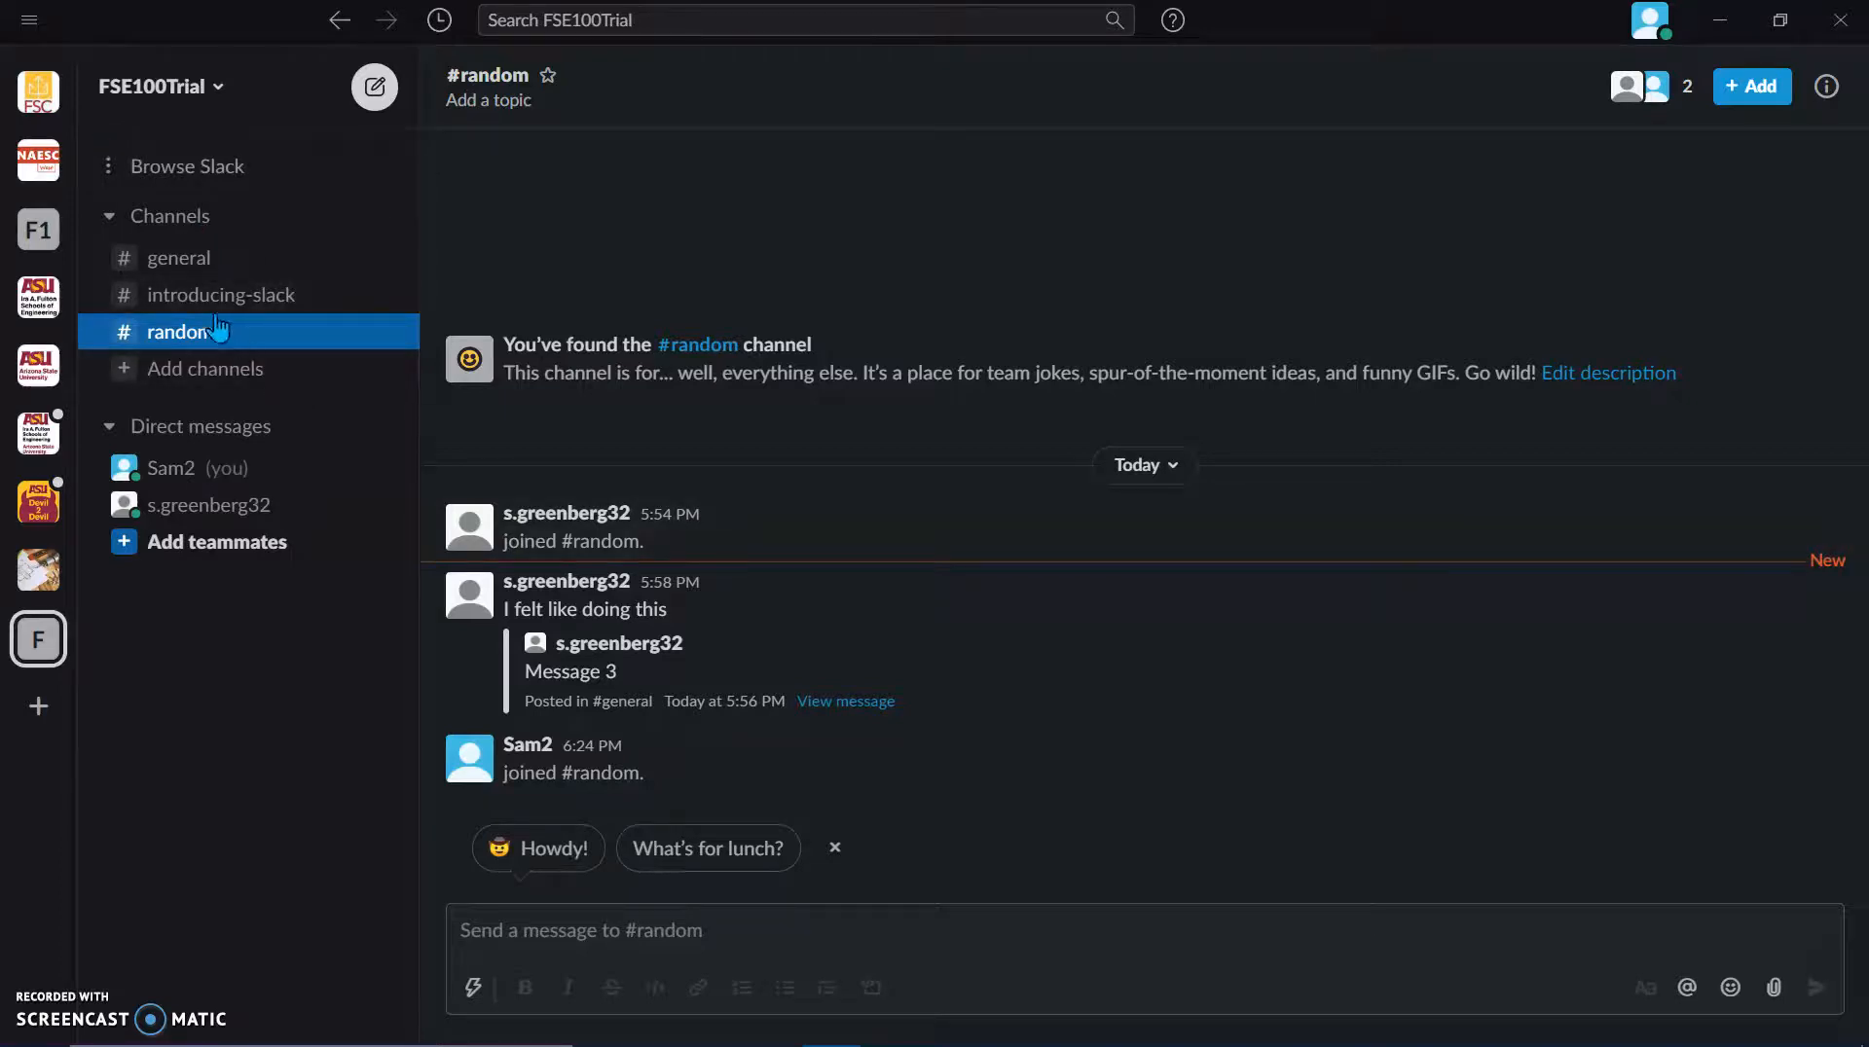
Step: Open Apps from Browse Slack and click Add under Simple Poll in Recommended apps
left_click(146, 167)
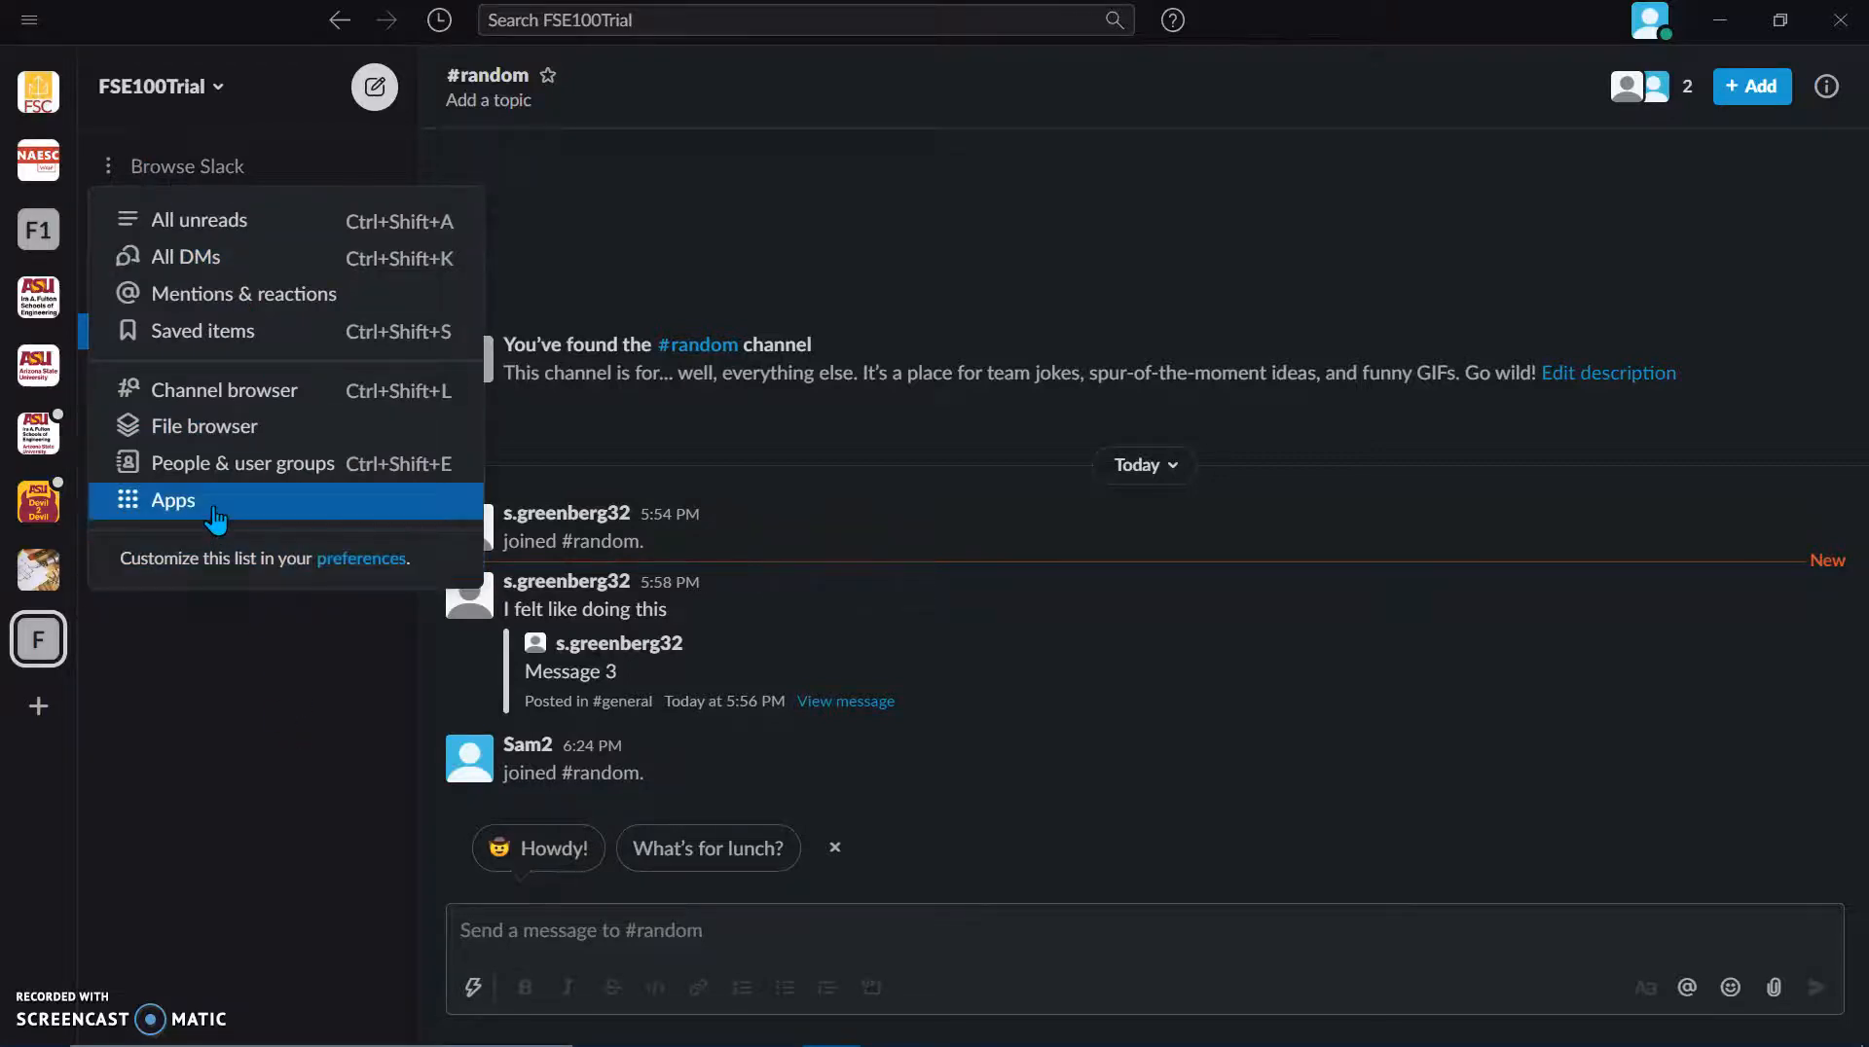
left_click(158, 502)
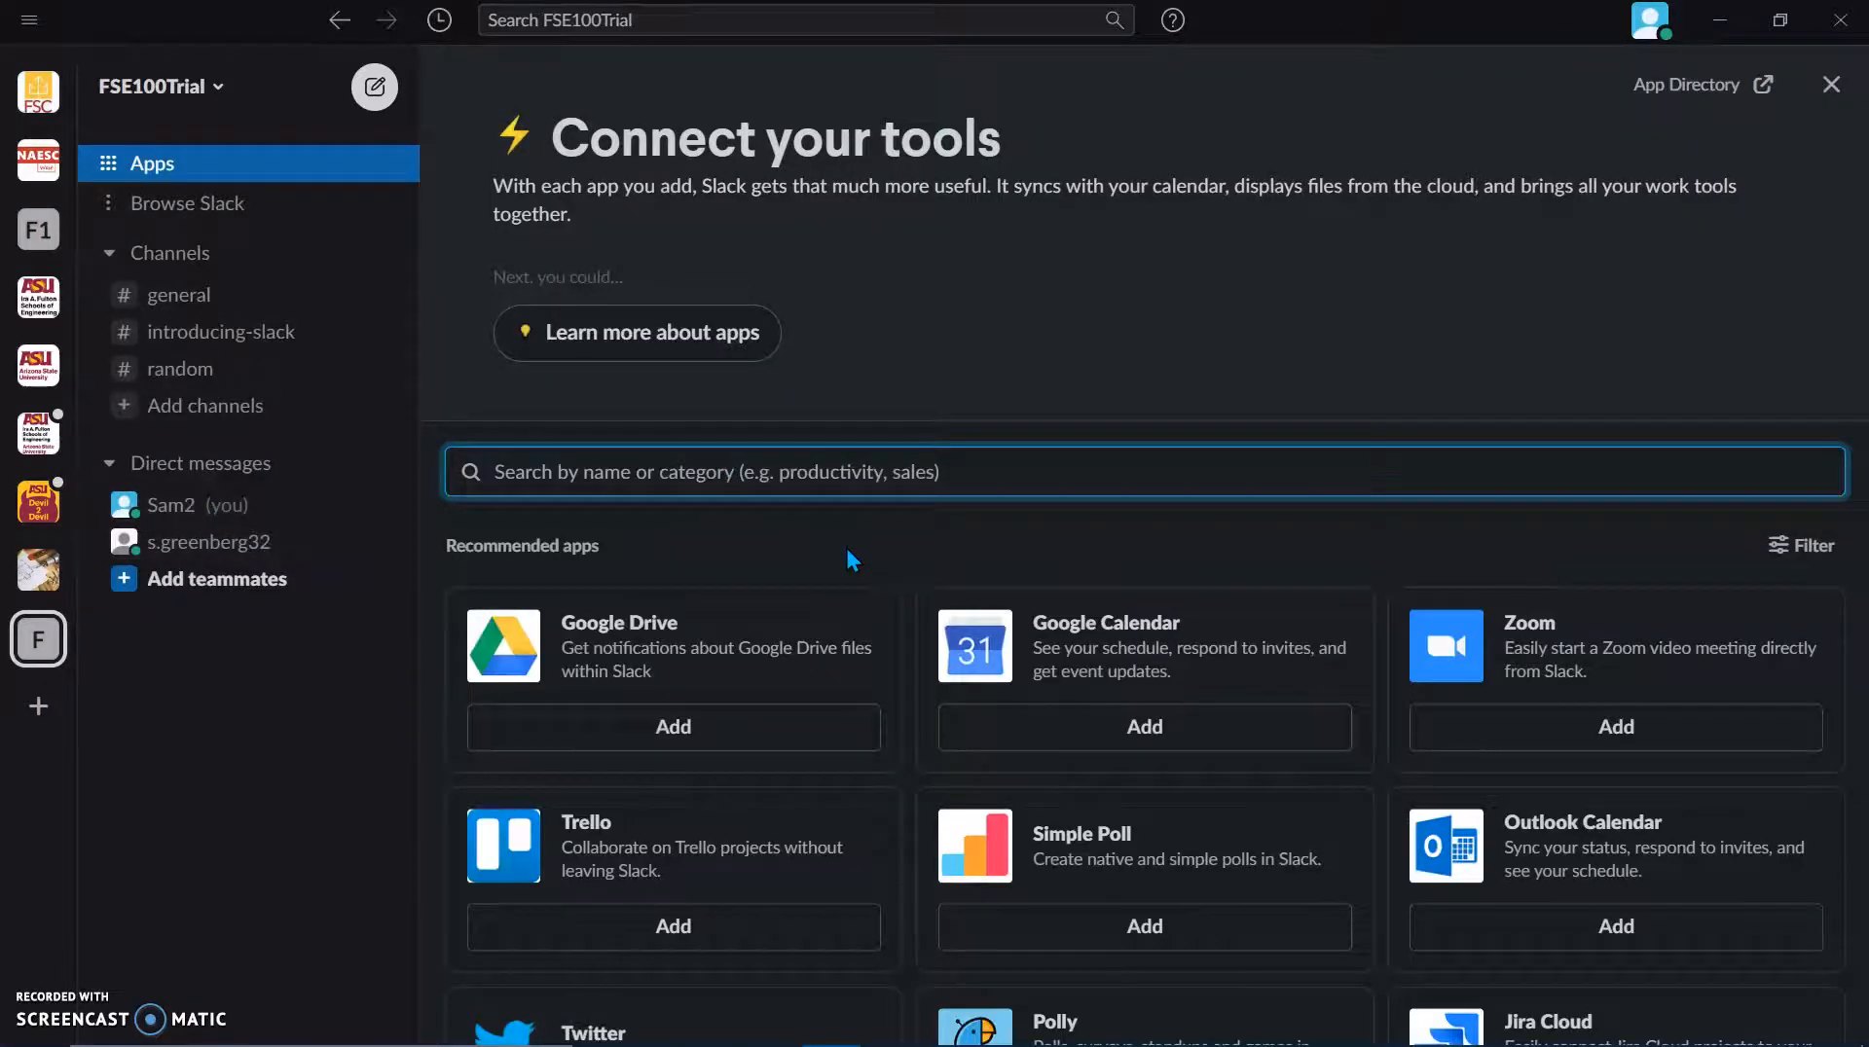
scroll(1086, 905, "down", 4)
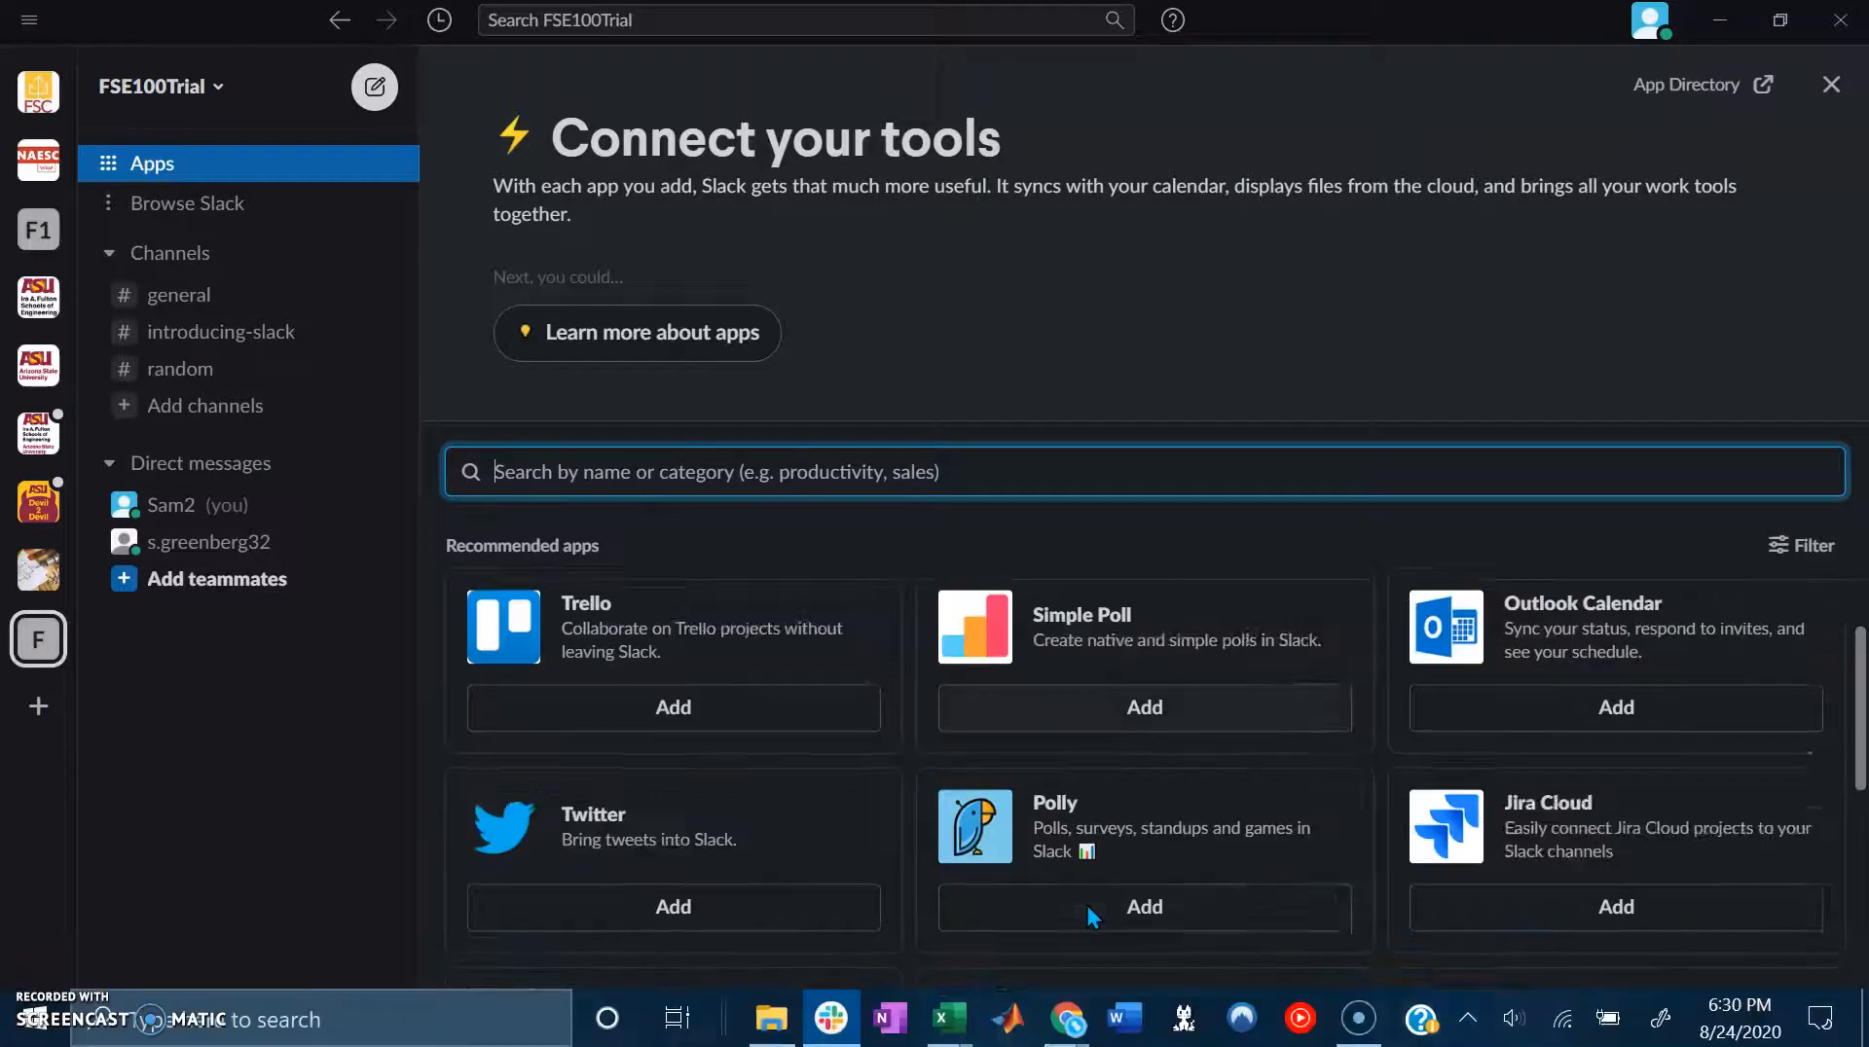
scroll(1086, 905, "up", 2)
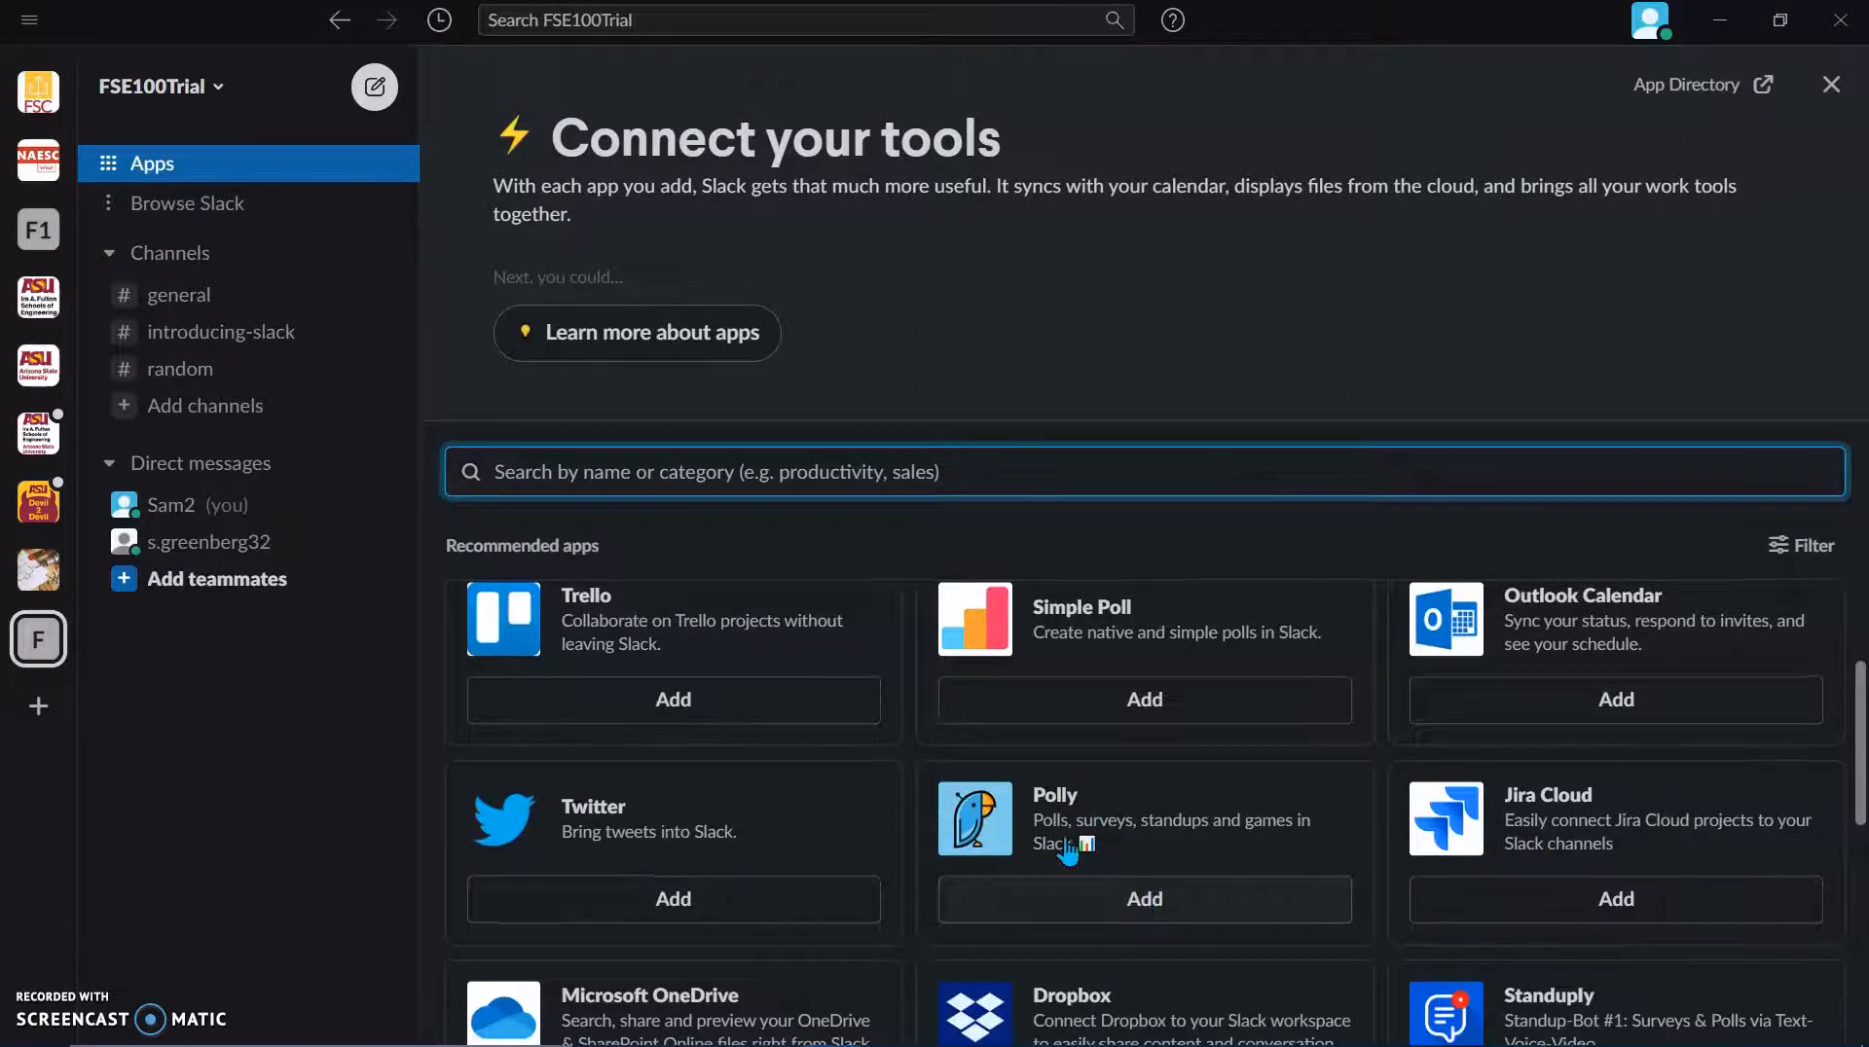
scroll(959, 740, "up", 2)
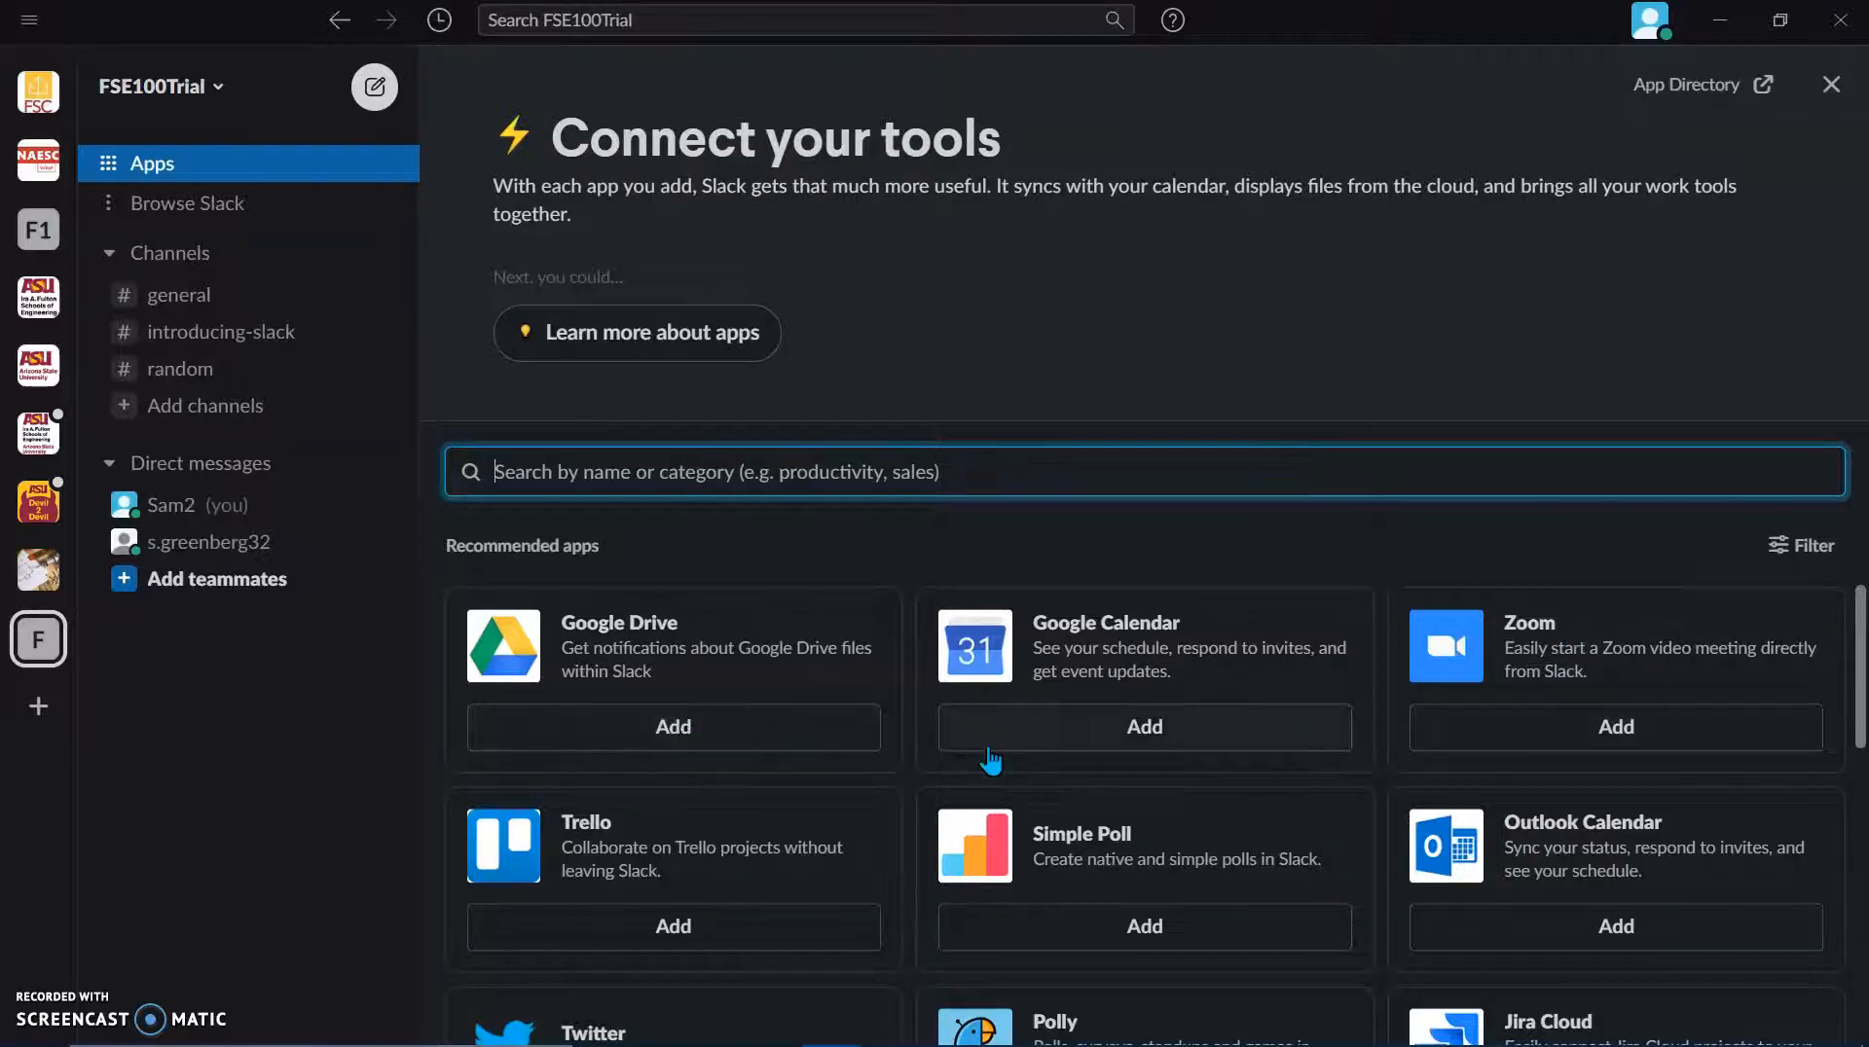
scroll(992, 756, "down", 1)
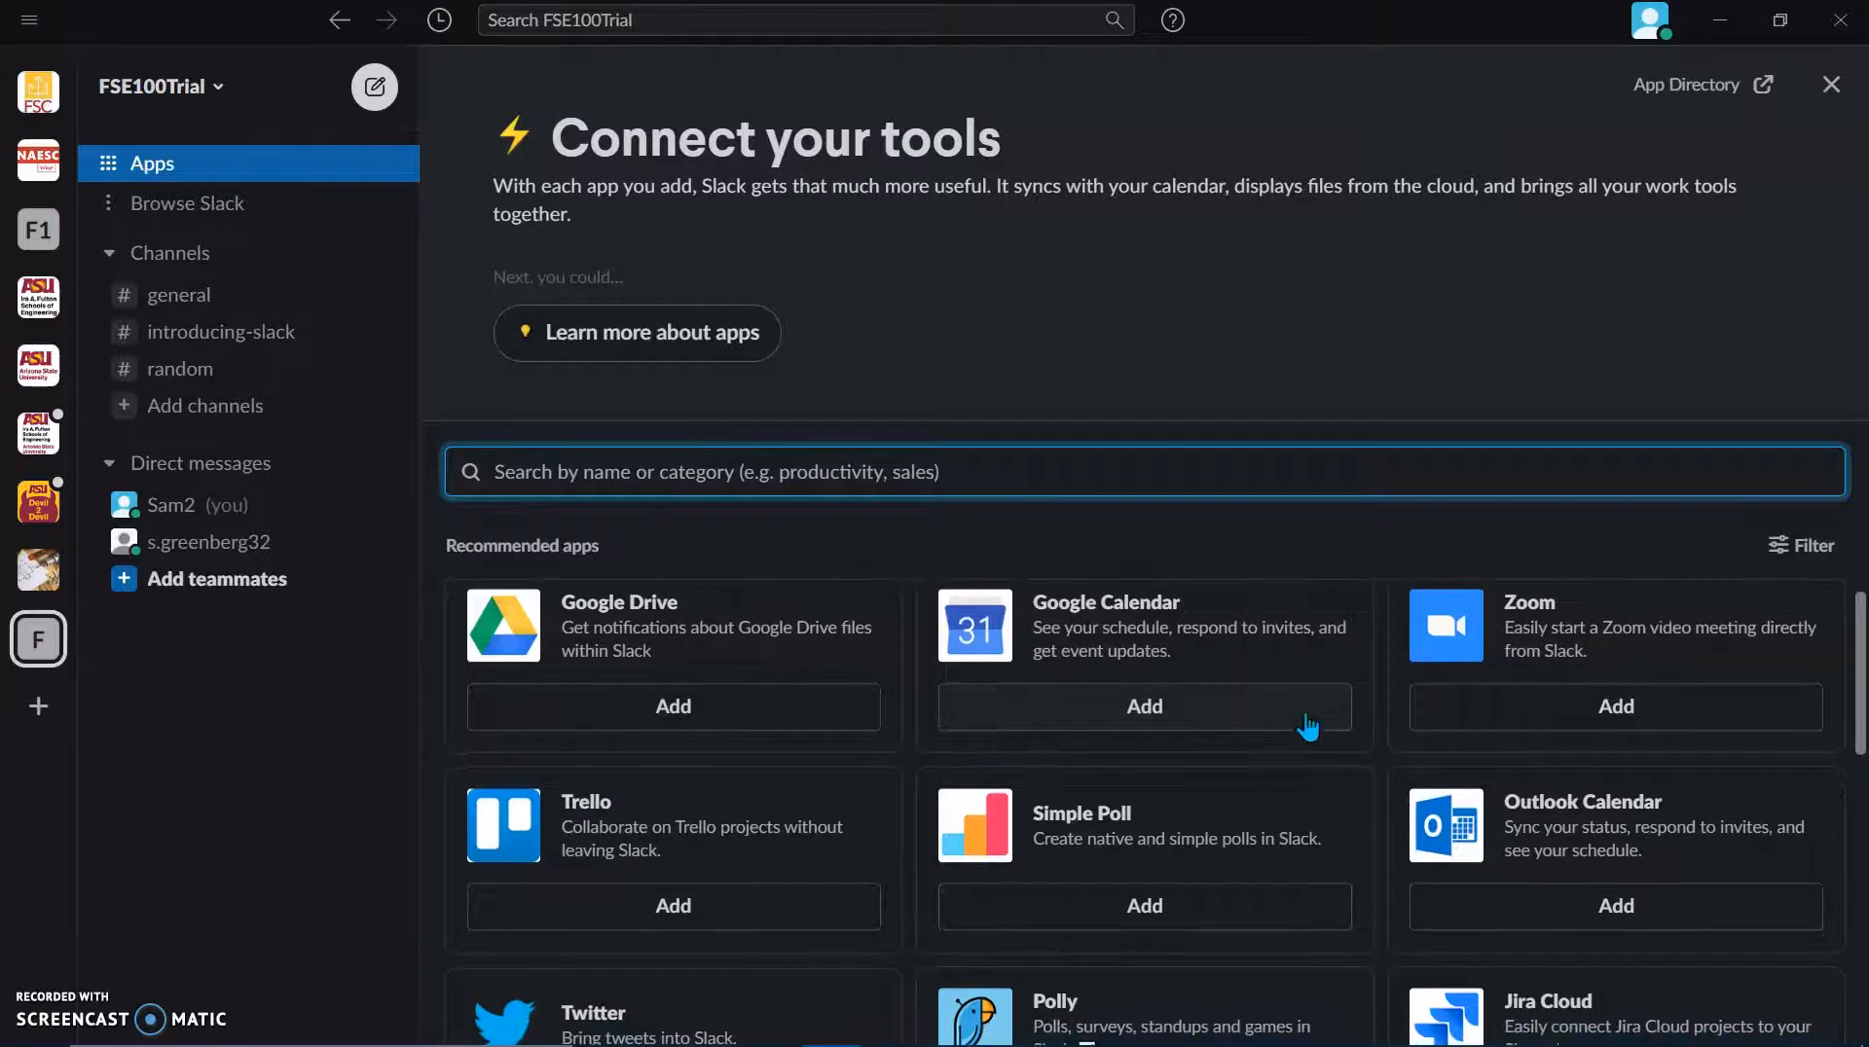
scroll(1248, 721, "down", 2)
scroll(1248, 720, "up", 2)
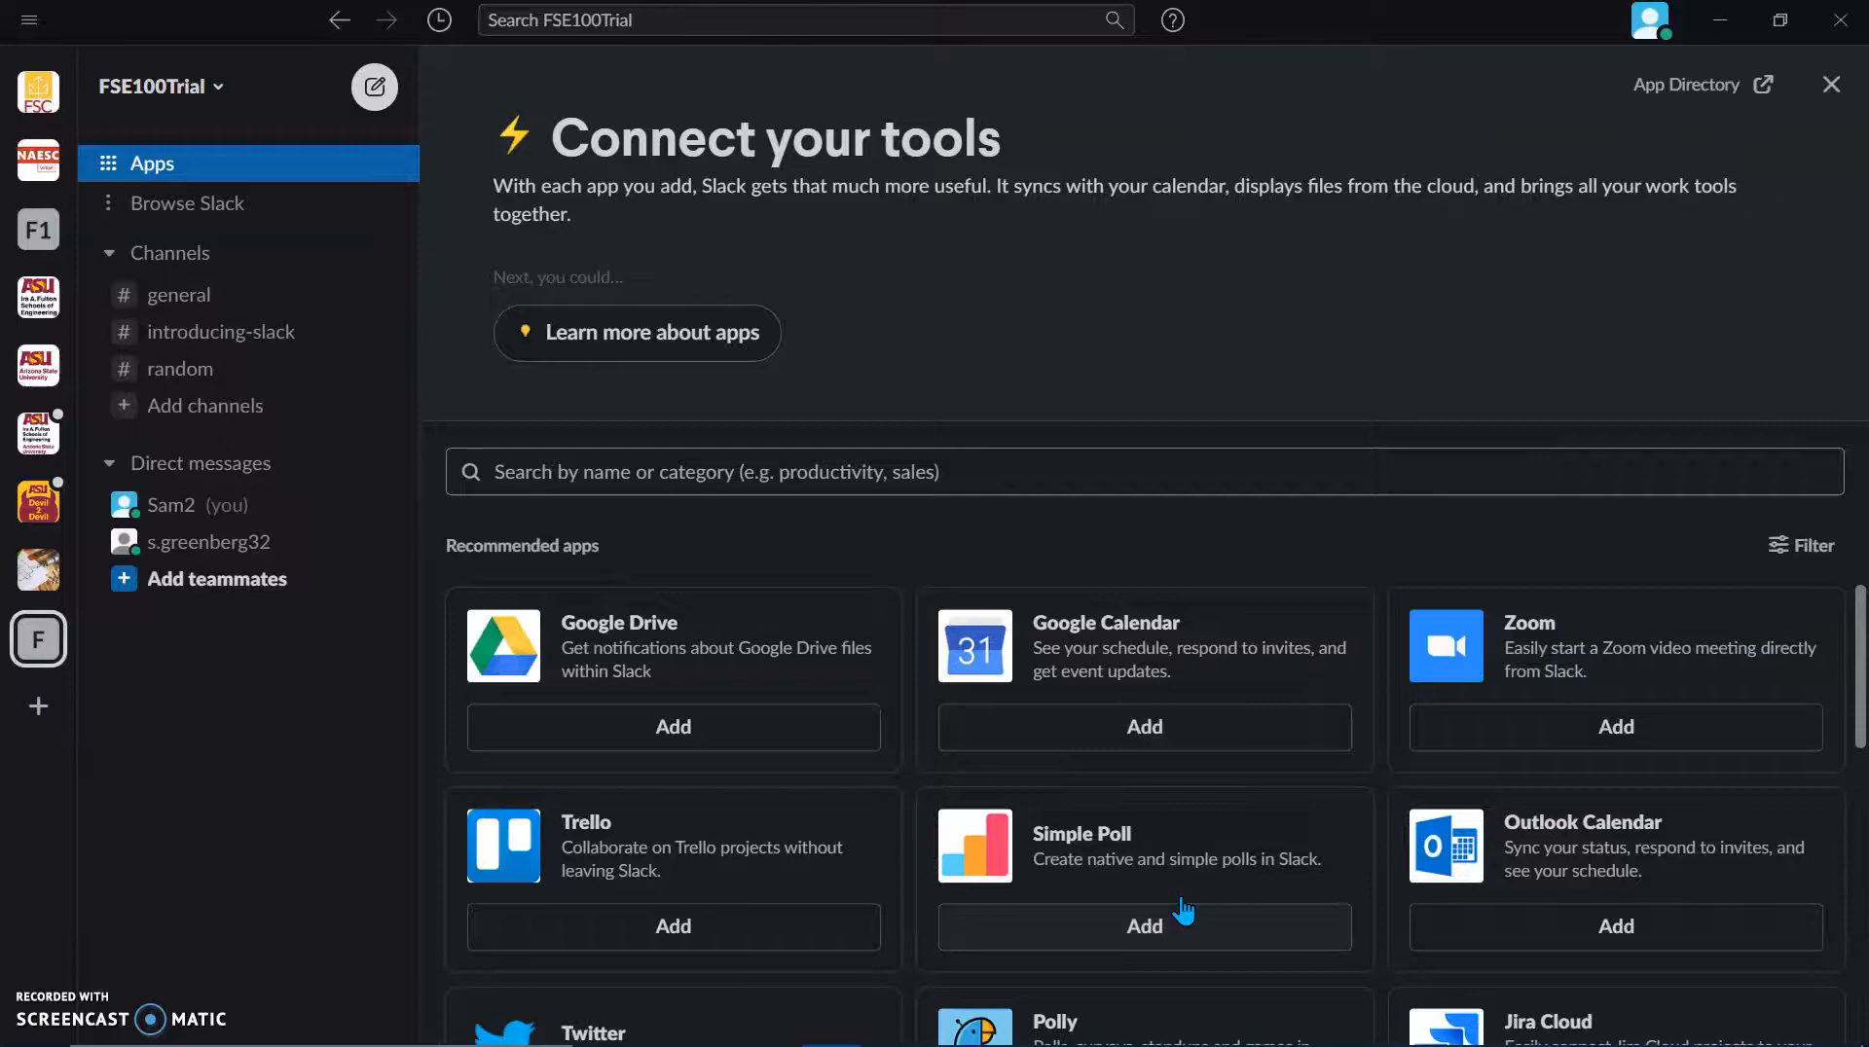
left_click(1161, 942)
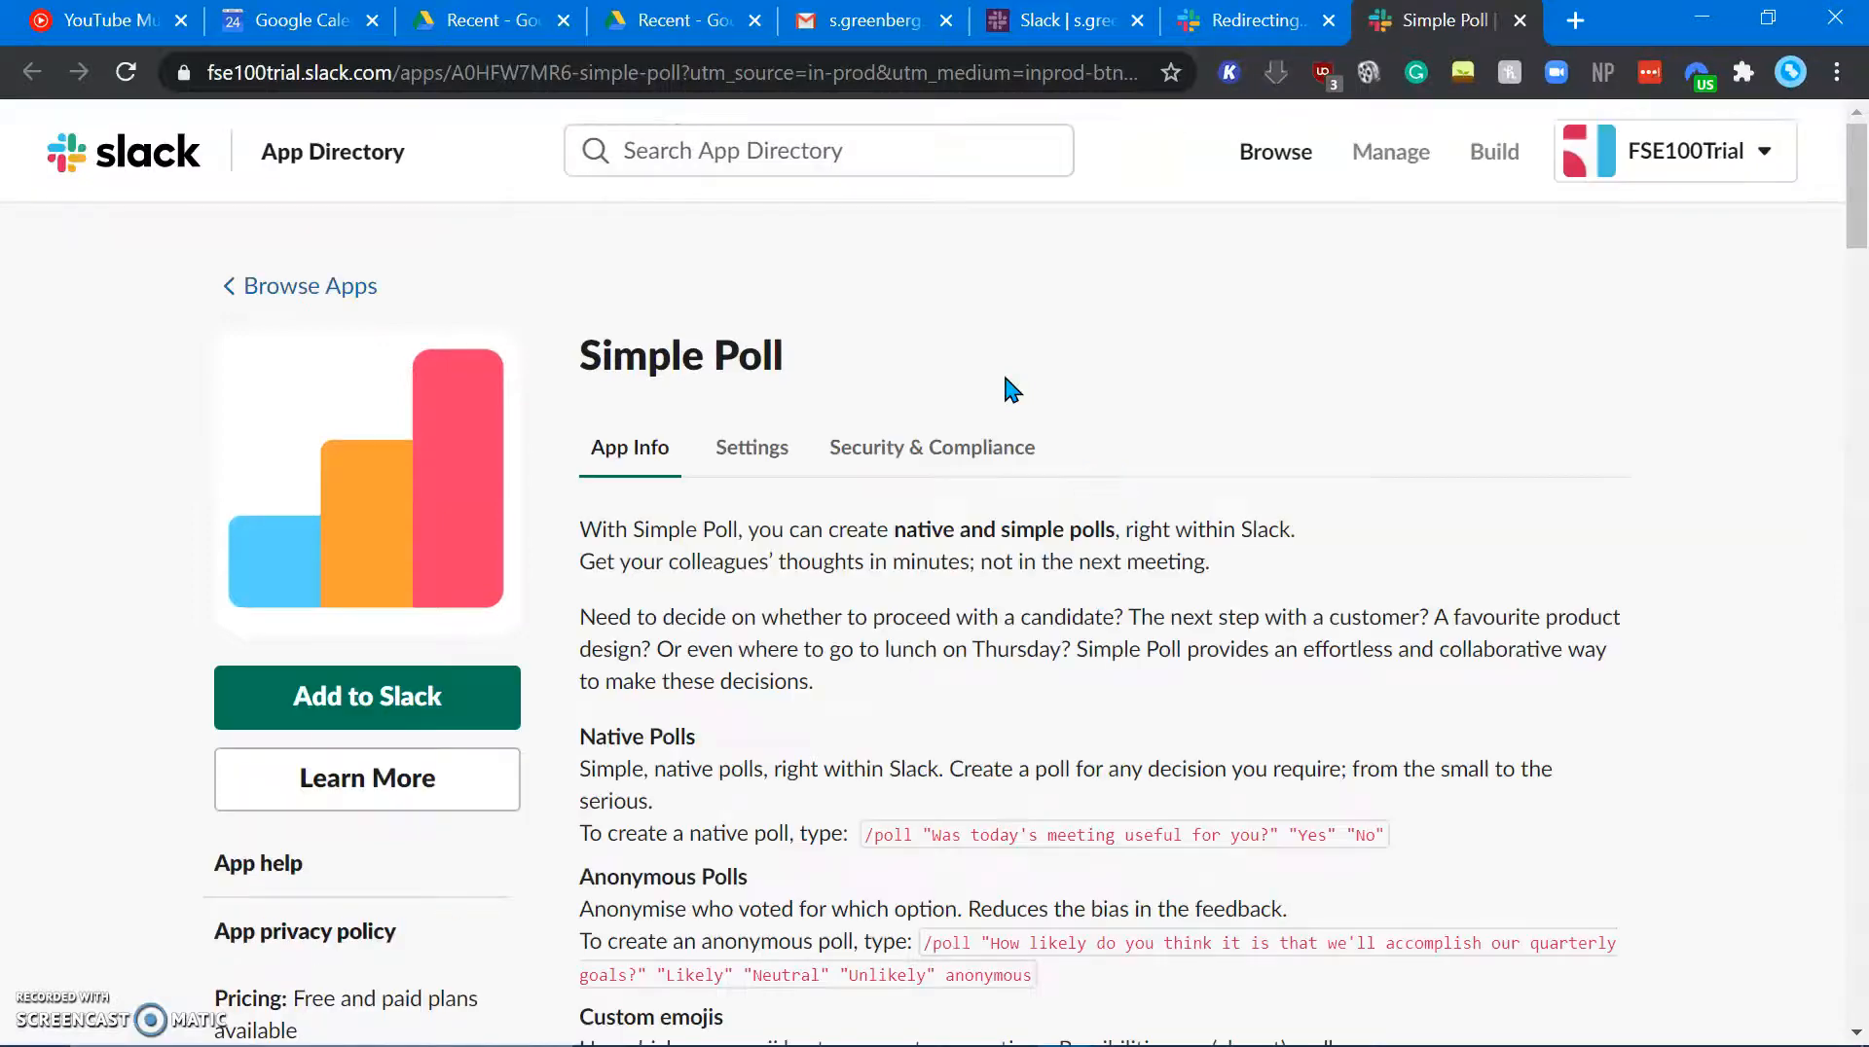
Step: Read through the Simple Poll listing and view its Settings tab permissions
scroll(897, 623, "down", 2)
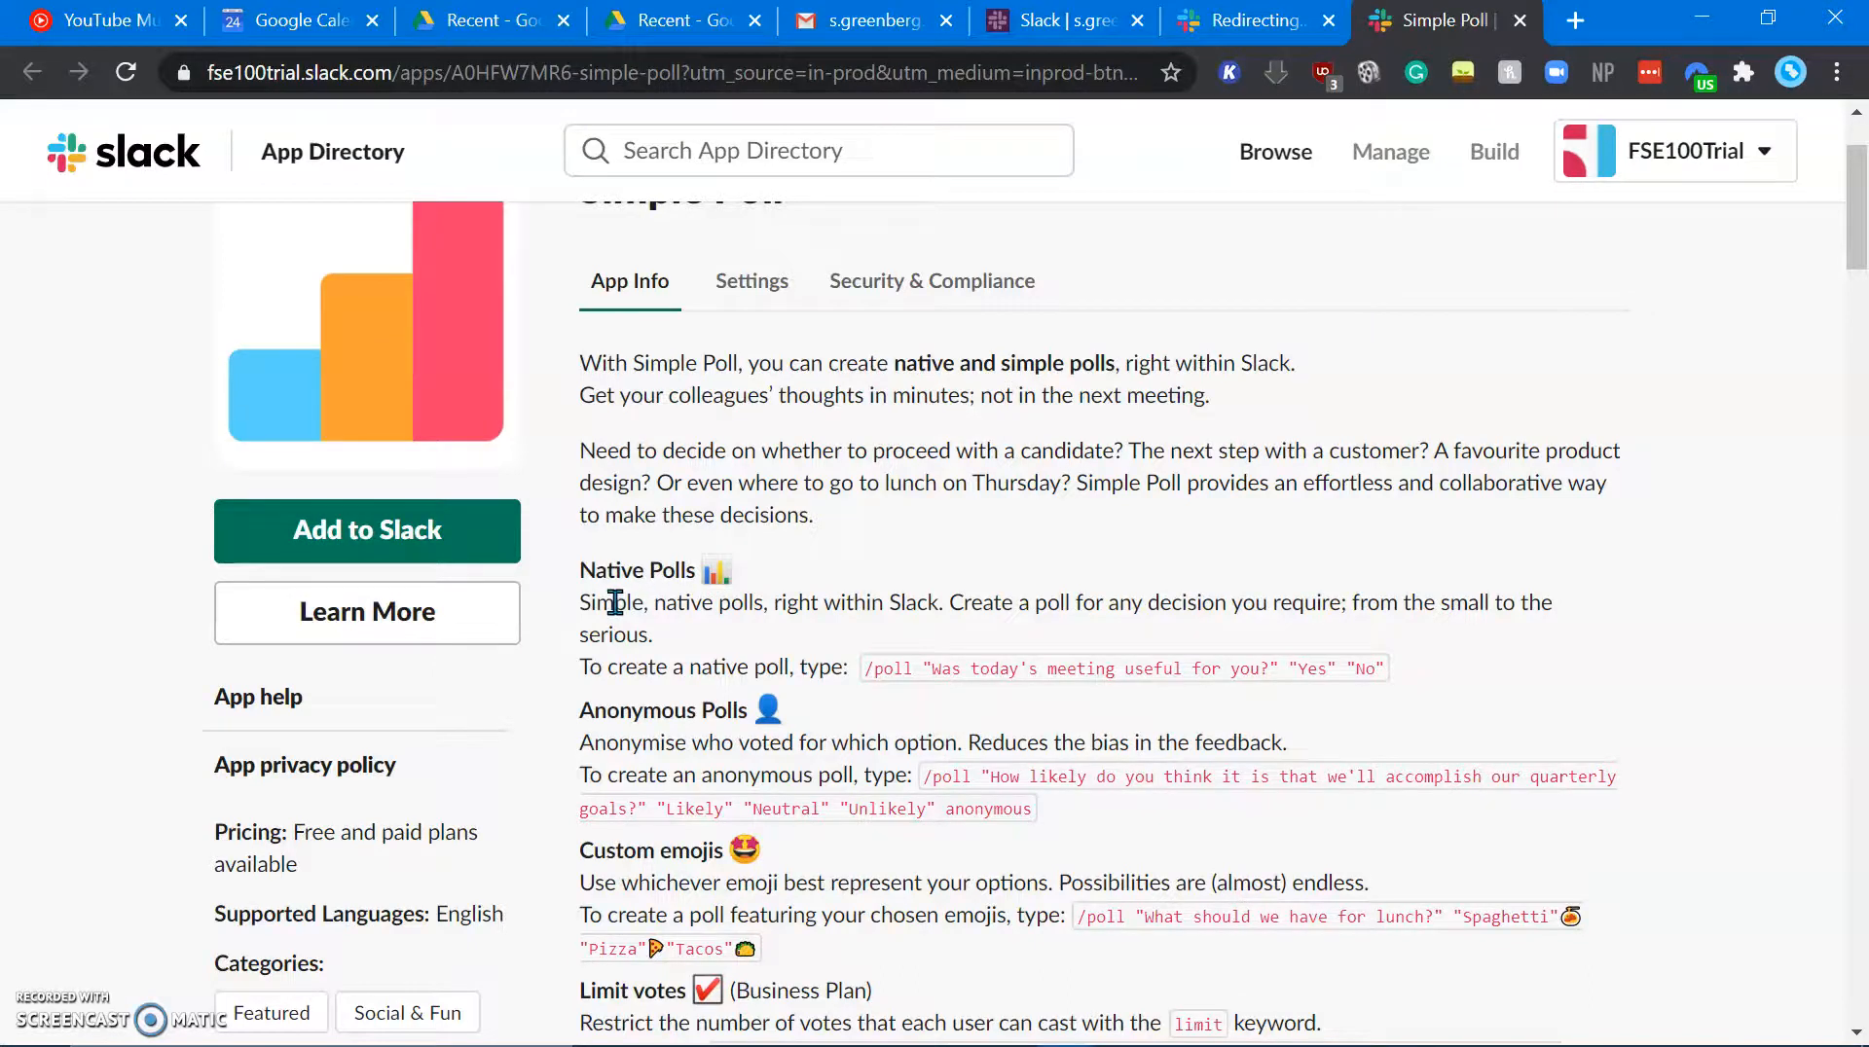
scroll(737, 697, "down", 10)
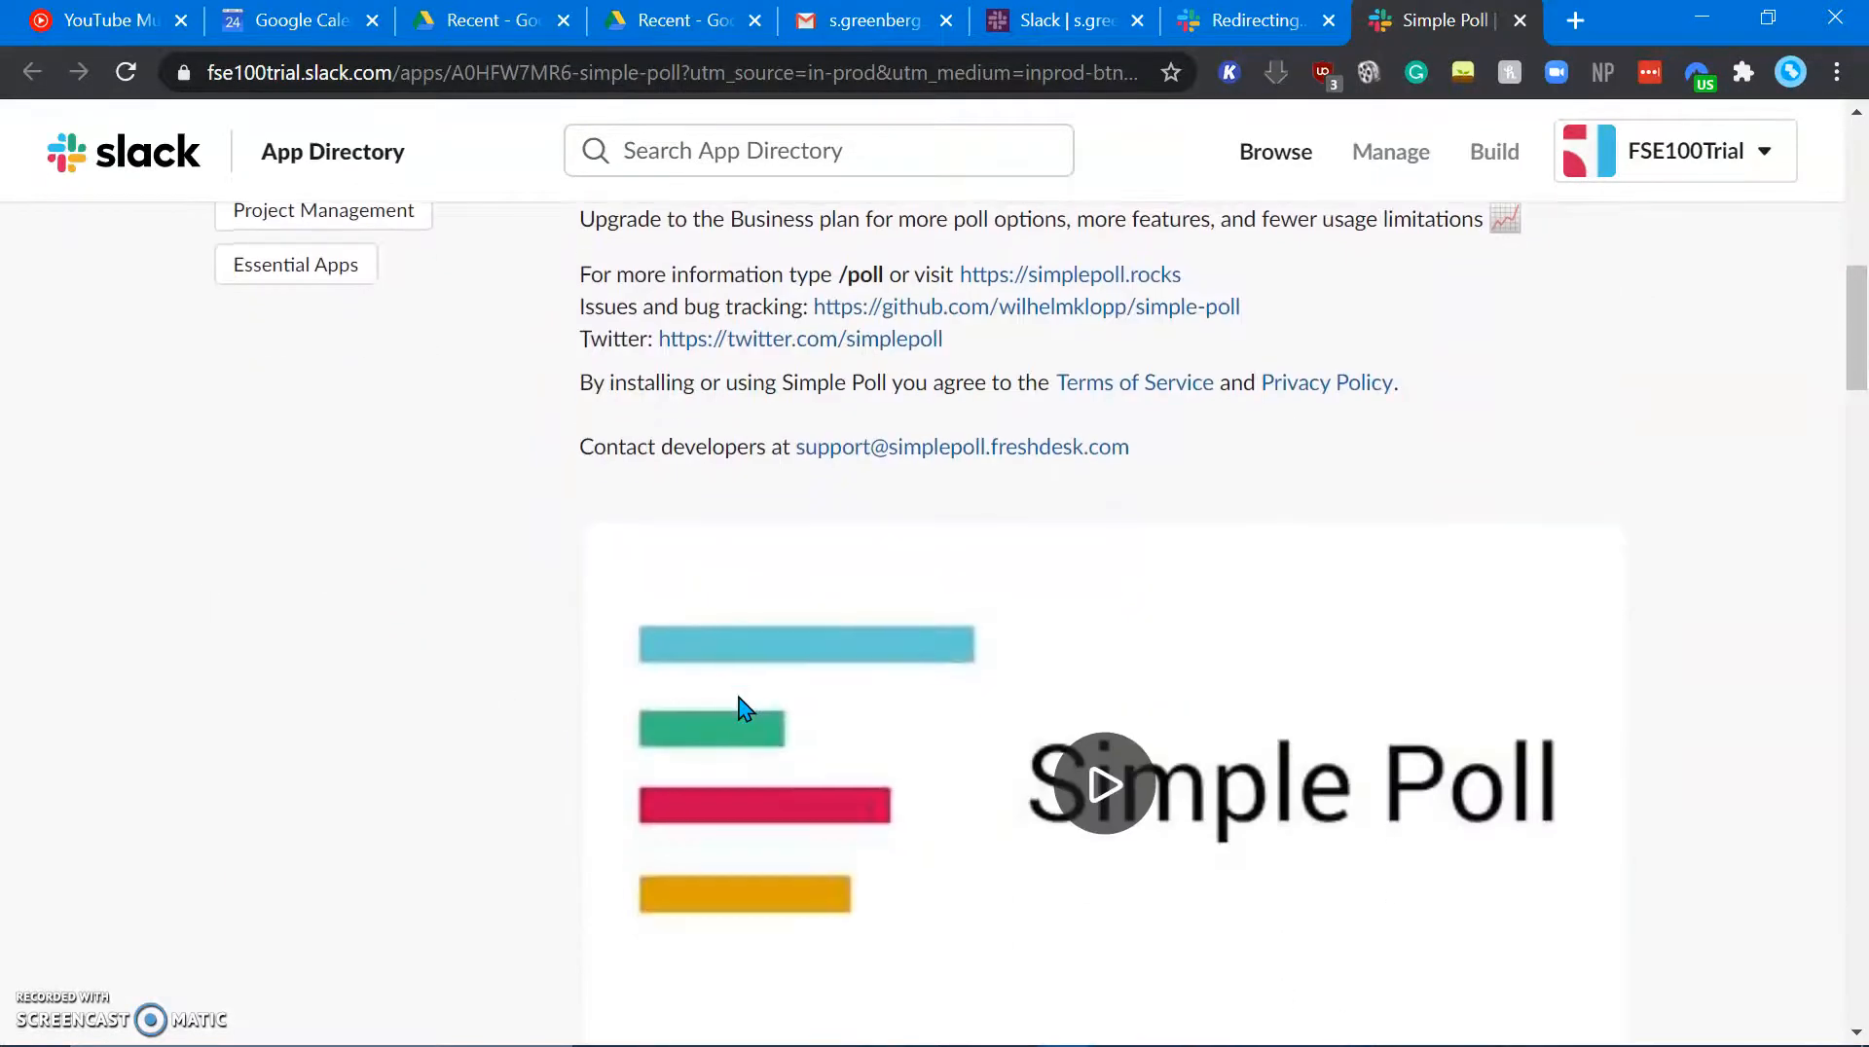
scroll(736, 691, "up", 10)
scroll(742, 643, "down", 18)
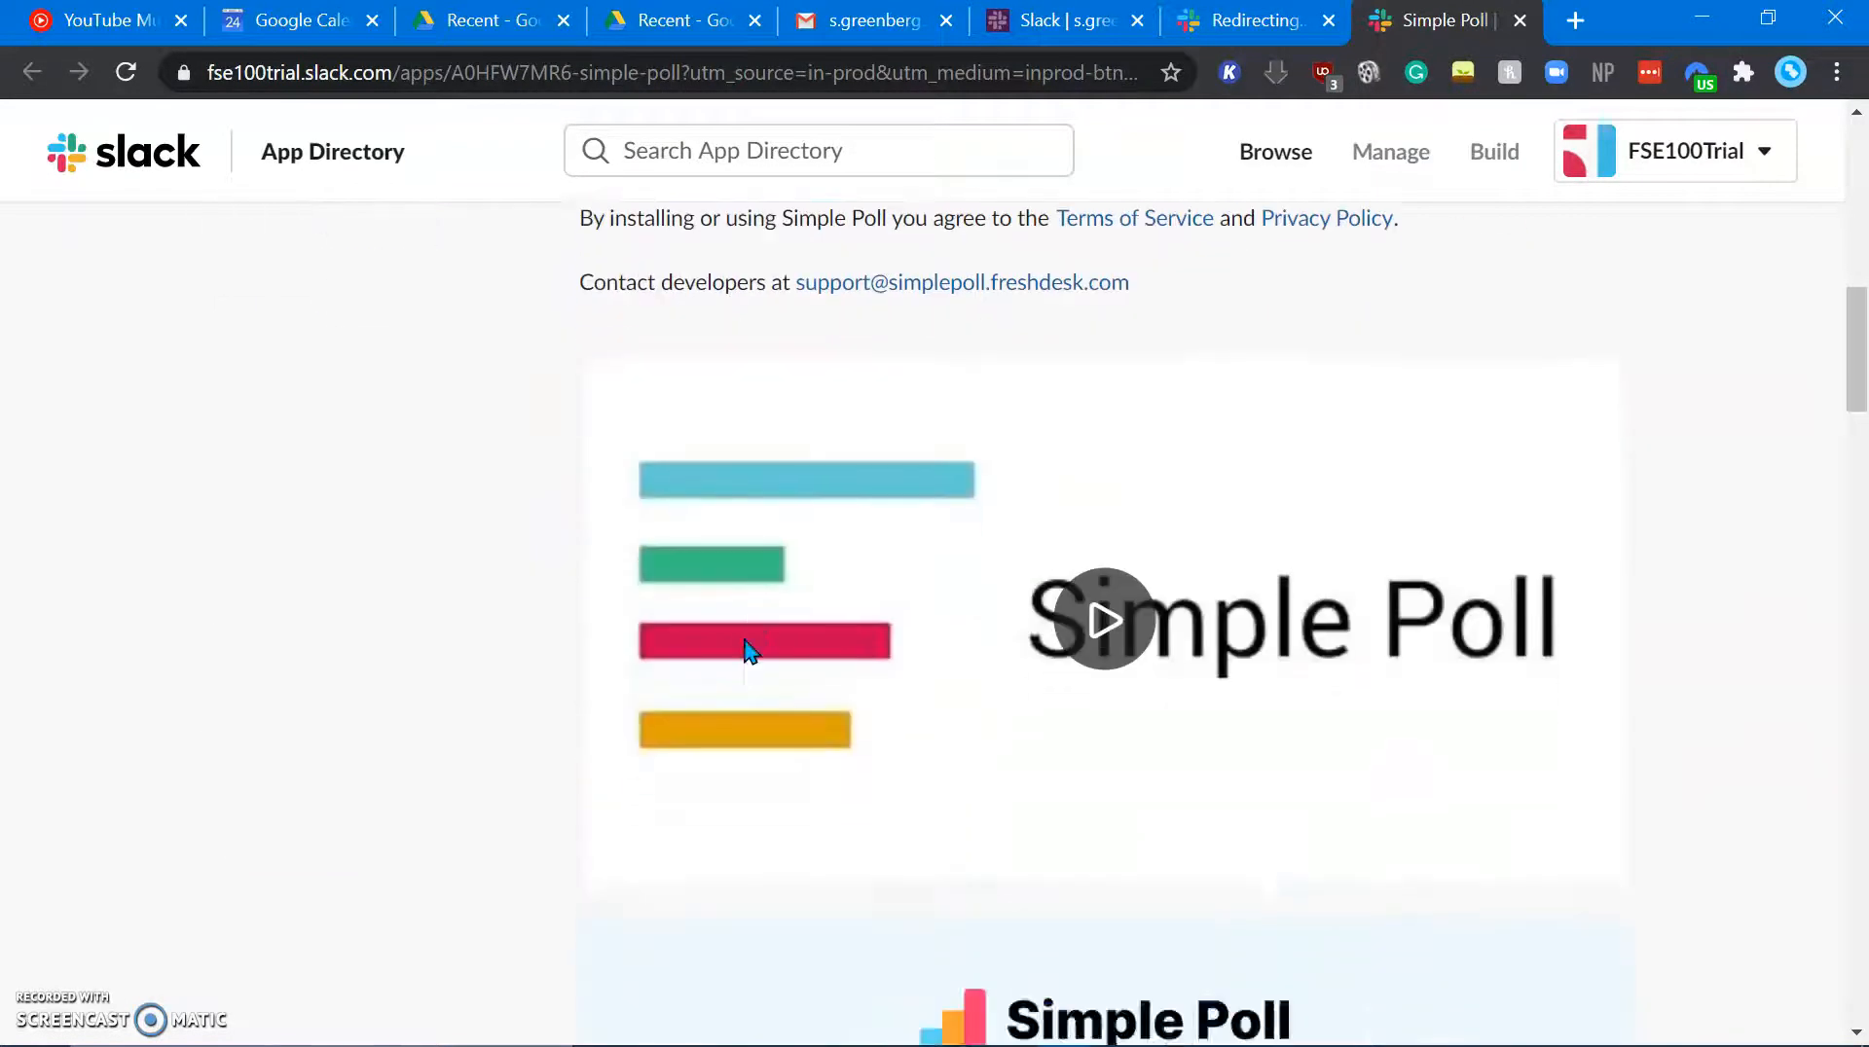
scroll(746, 650, "down", 20)
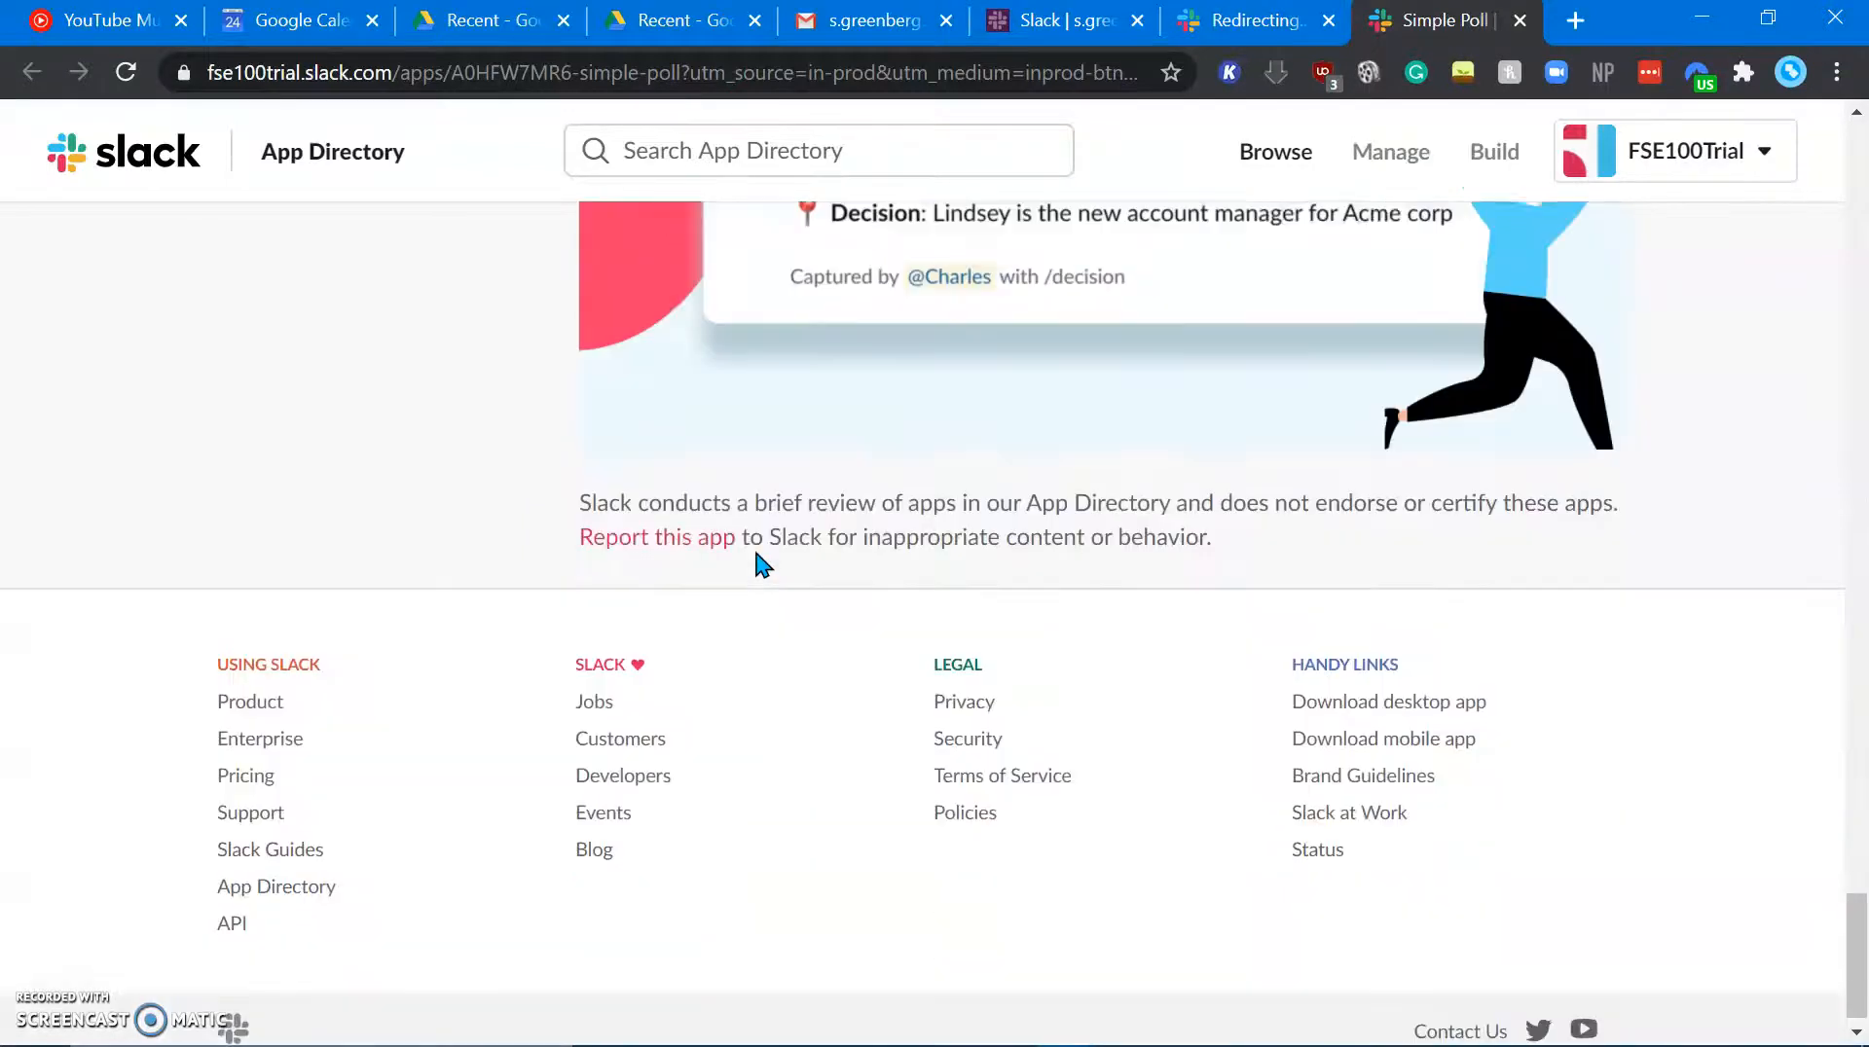
scroll(759, 524, "up", 20)
scroll(759, 525, "down", 2)
scroll(763, 534, "up", 4)
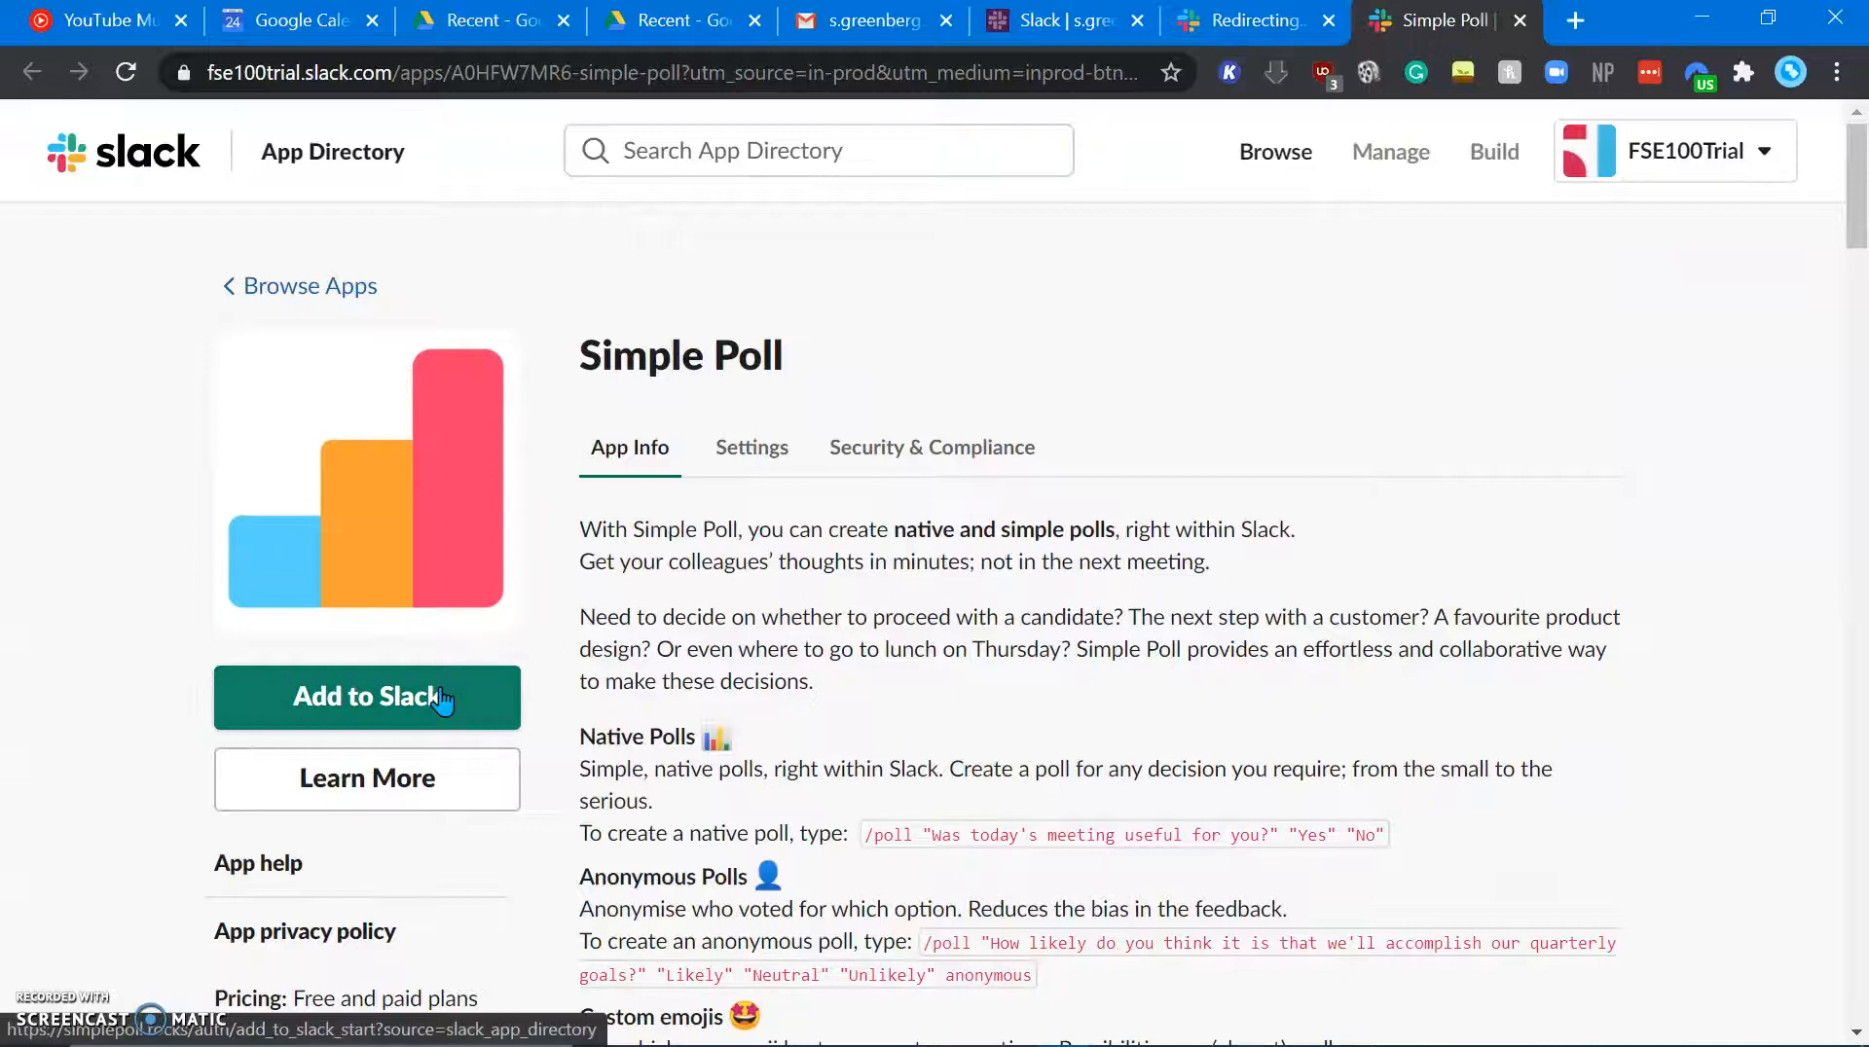
left_click(779, 460)
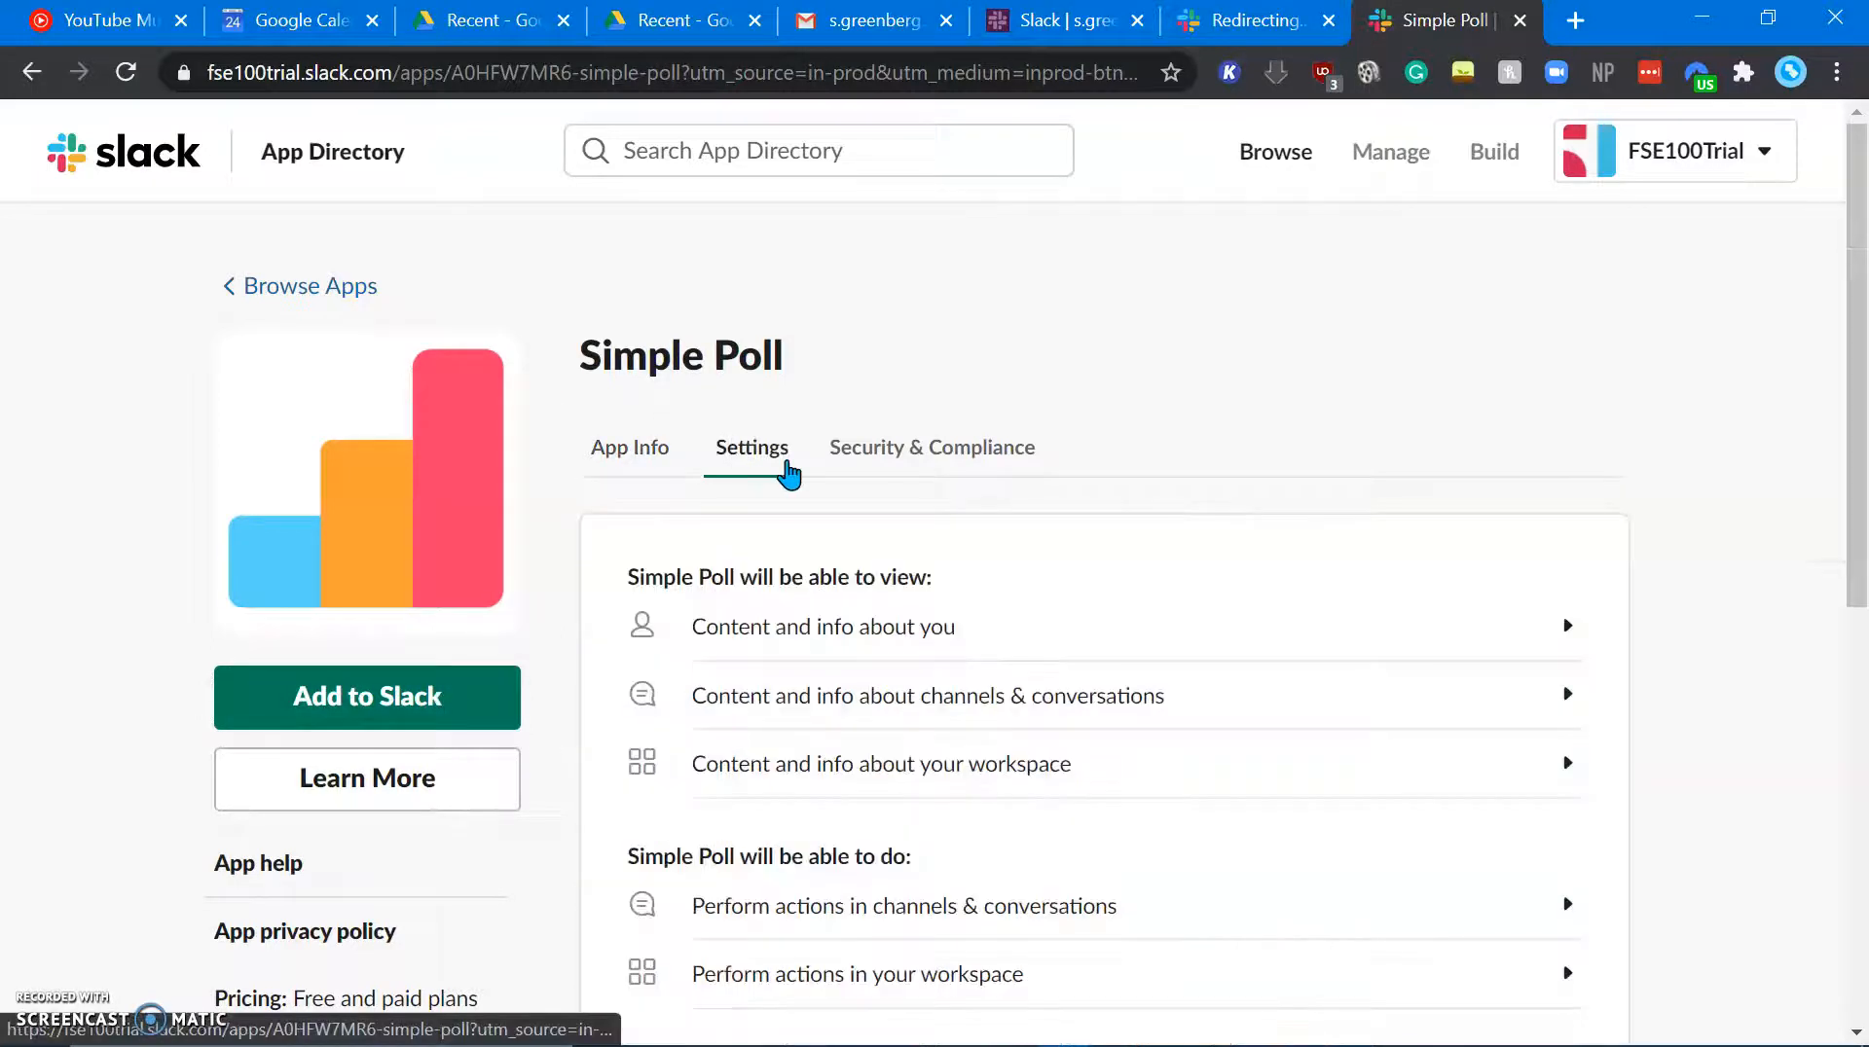
Step: Return to App Info and start adding Simple Poll to FSE100Trial with Add to Slack
left_click(629, 449)
left_click(469, 708)
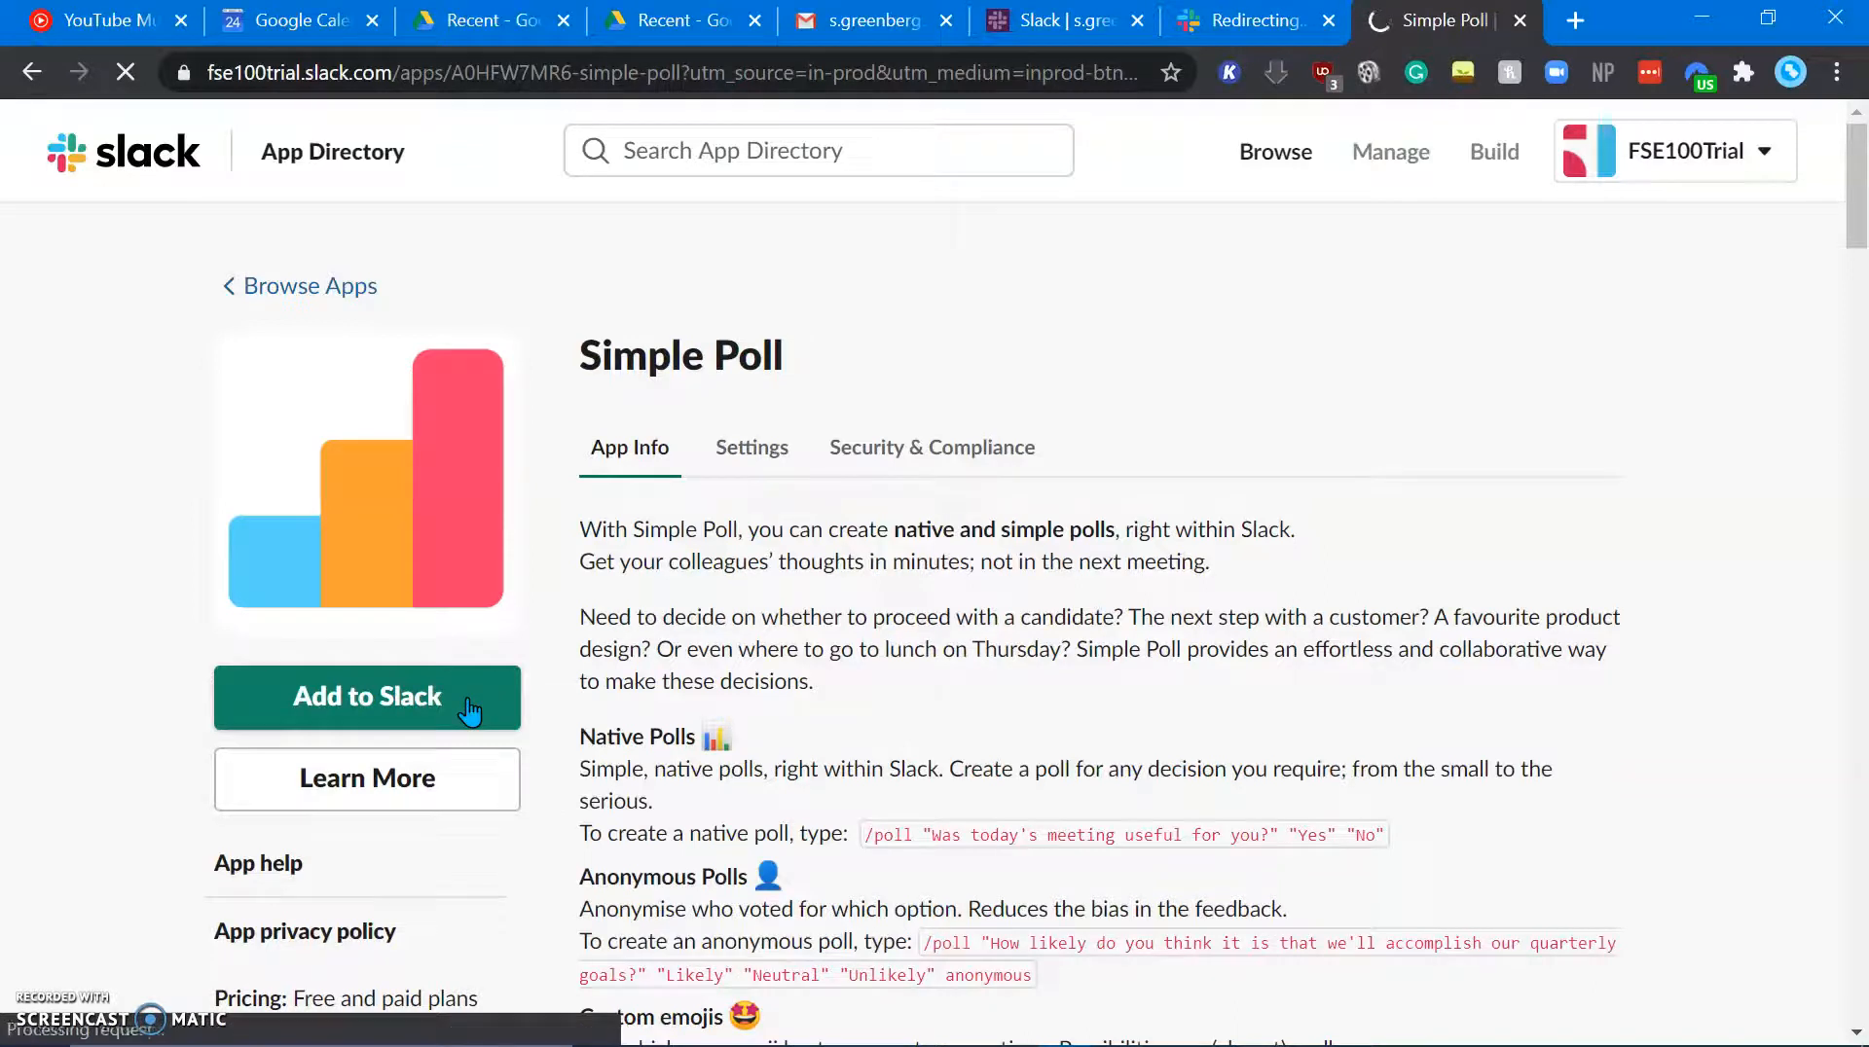
scroll(1222, 807, "down", 2)
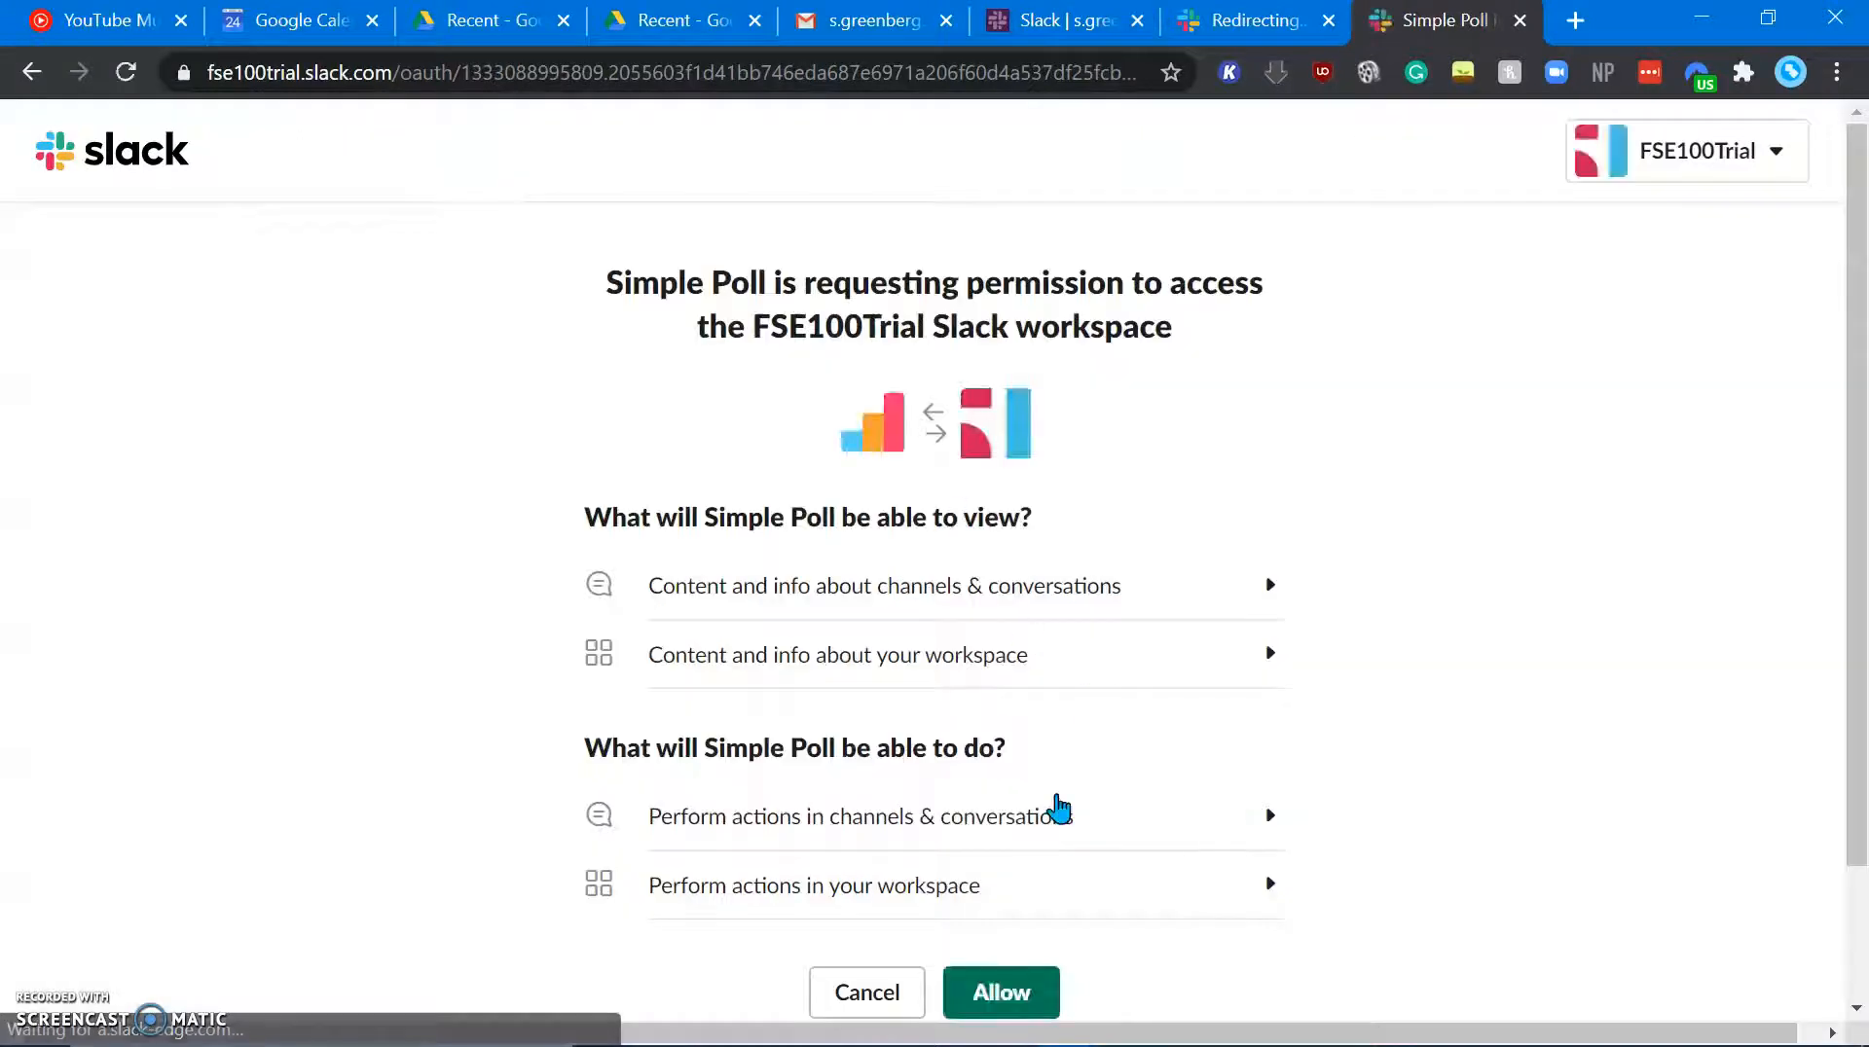
scroll(1059, 793, "down", 2)
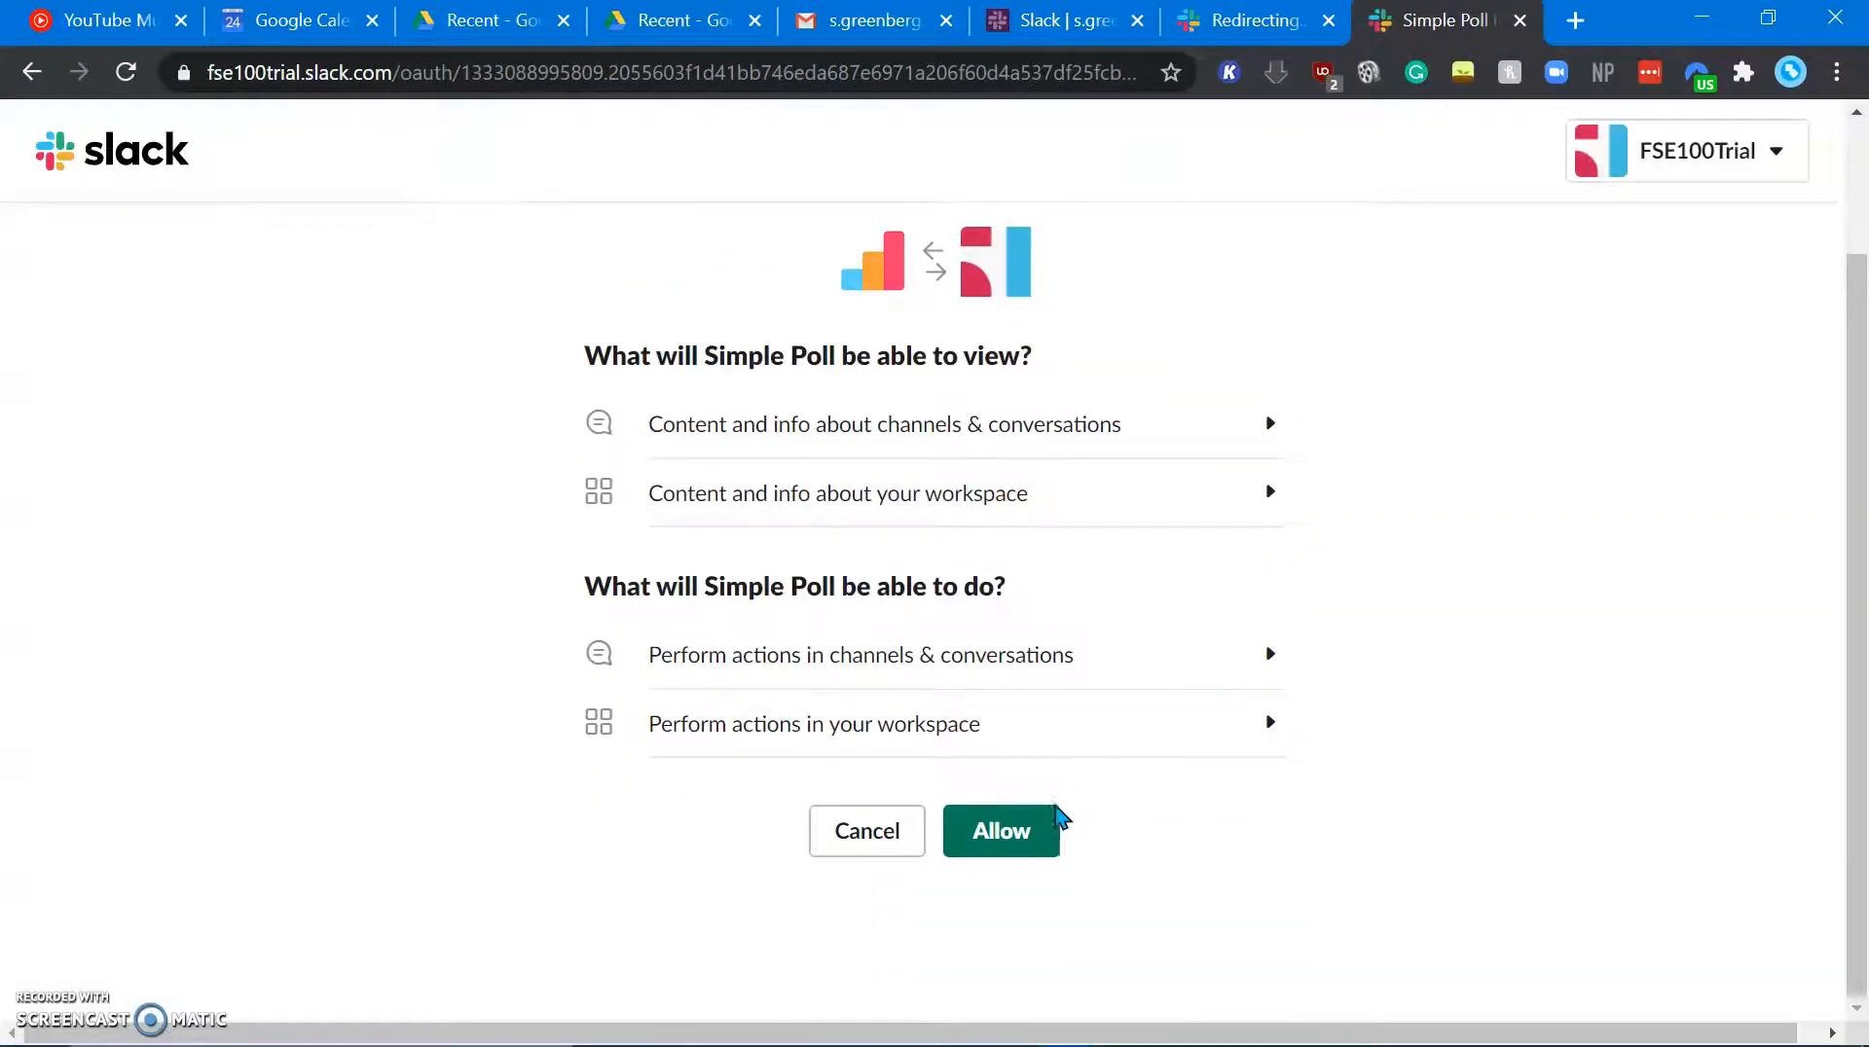
Step: Allow Simple Poll access to FSE100Trial, then continue back to Slack from the Congrats page
left_click(1044, 849)
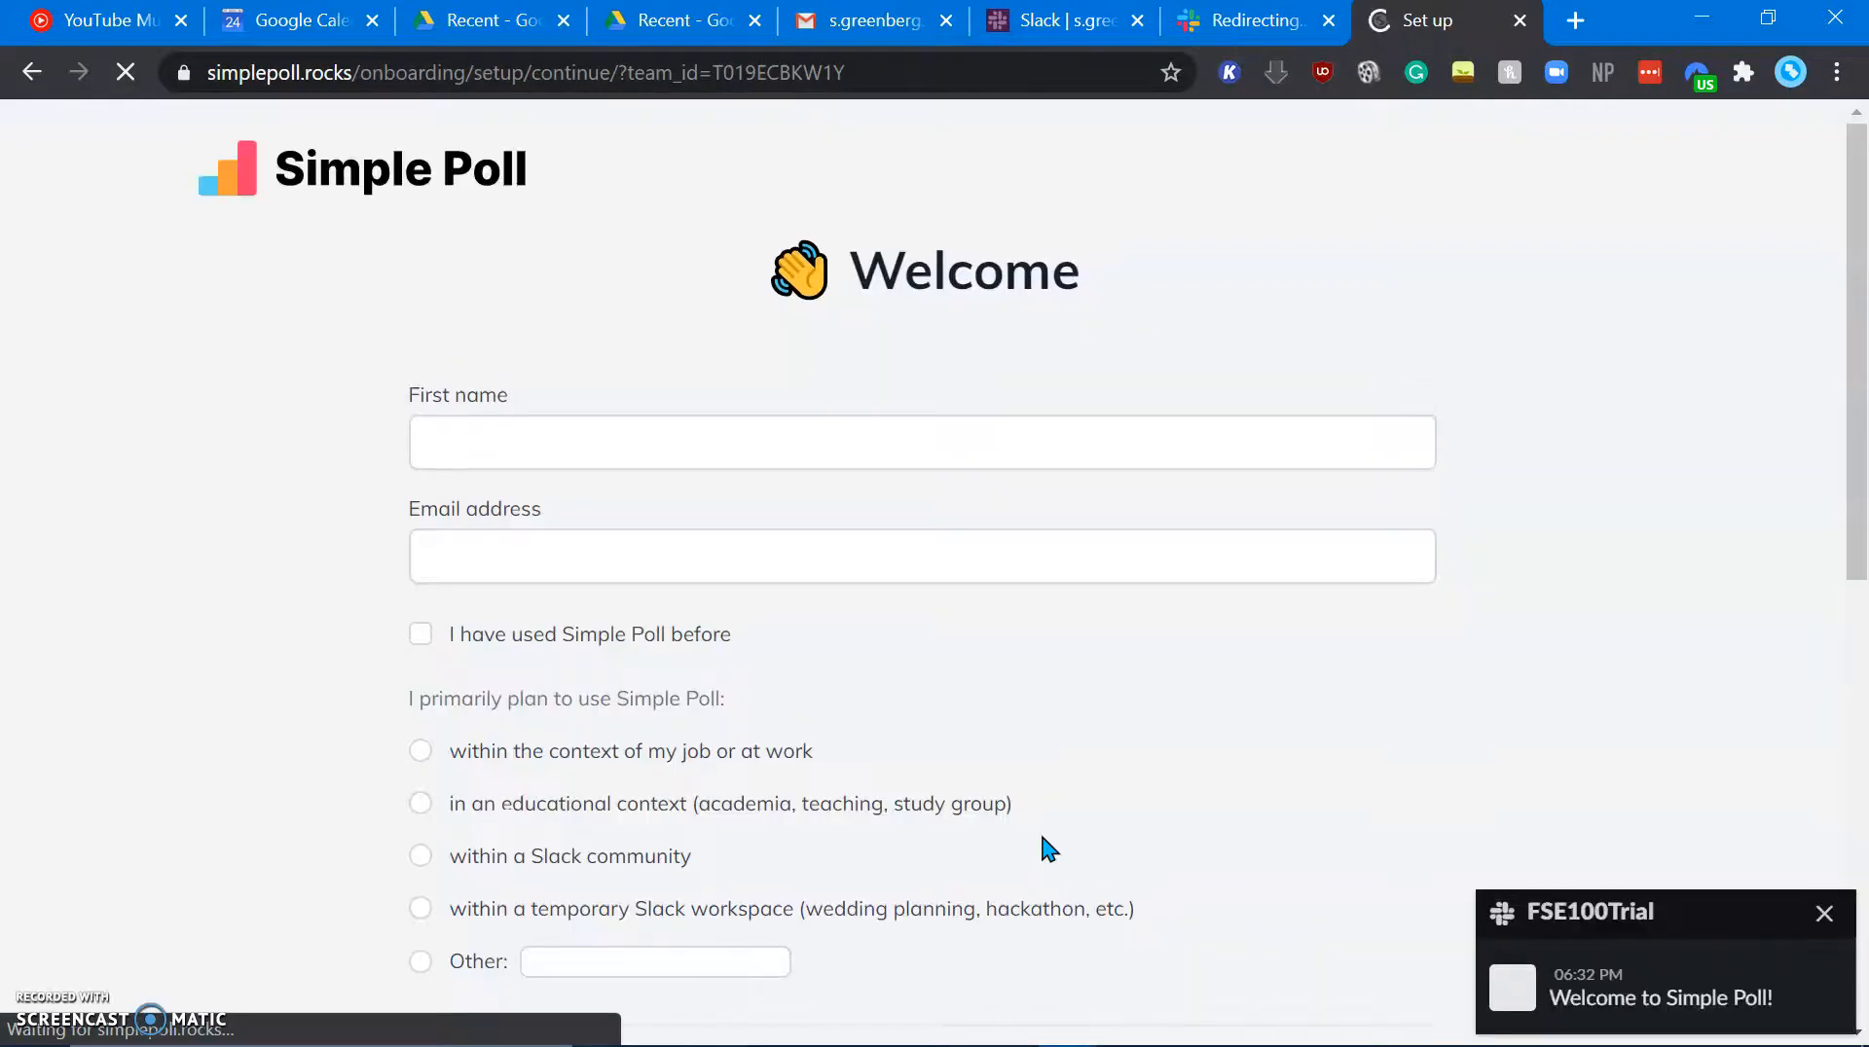
left_click(678, 443)
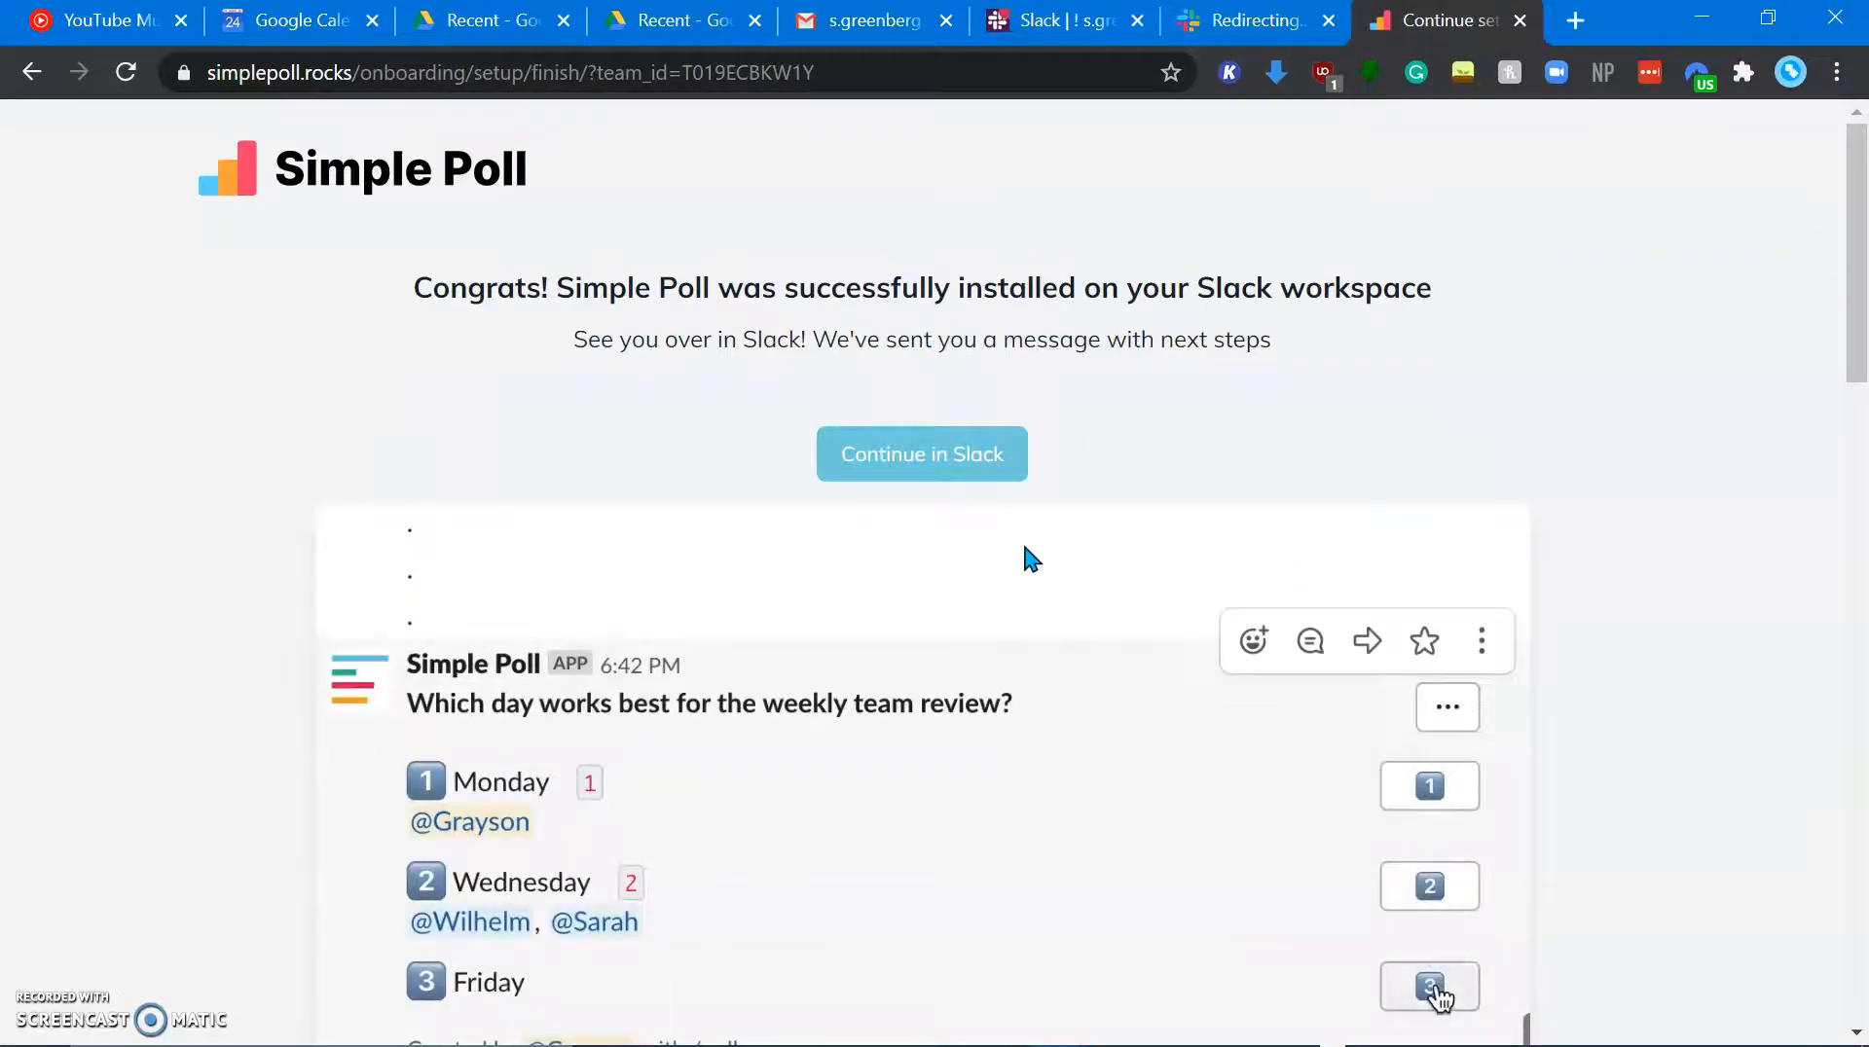
left_click(964, 454)
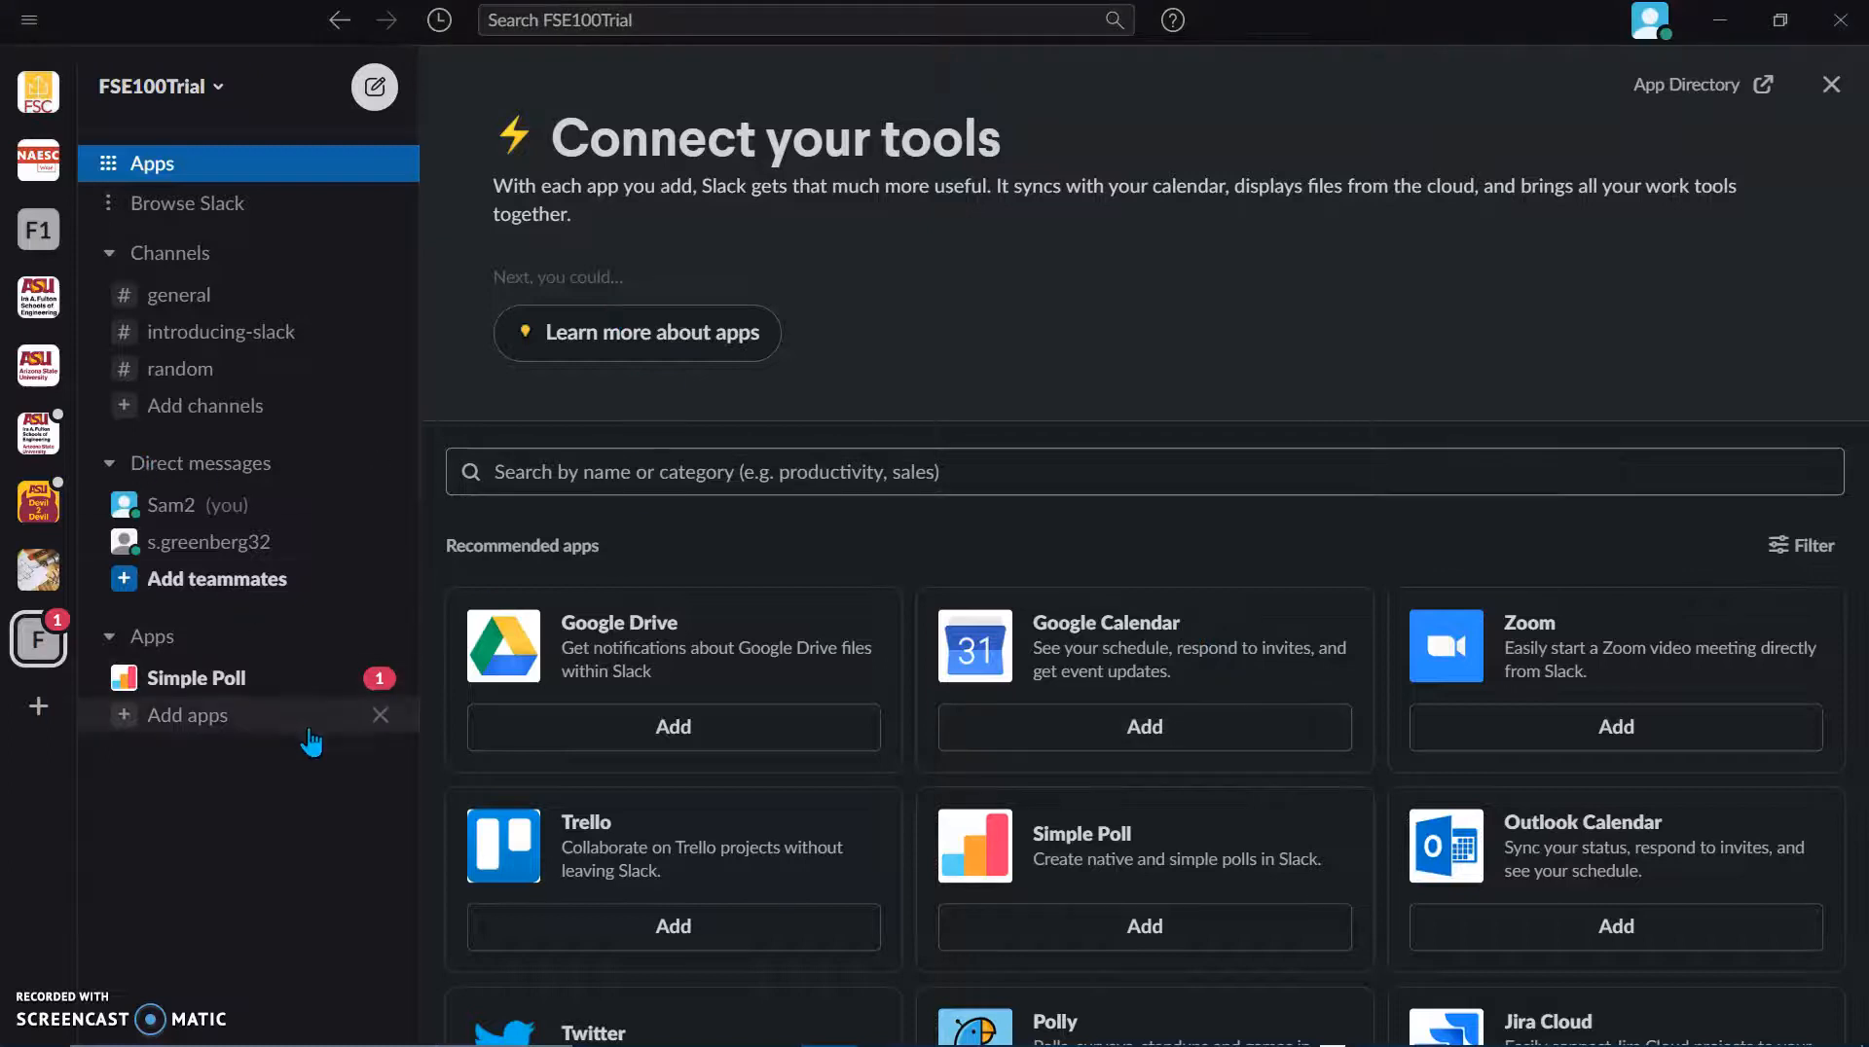
Step: Open the Simple Poll app conversation and its 'How does Simple Poll work?' About tab
left_click(264, 686)
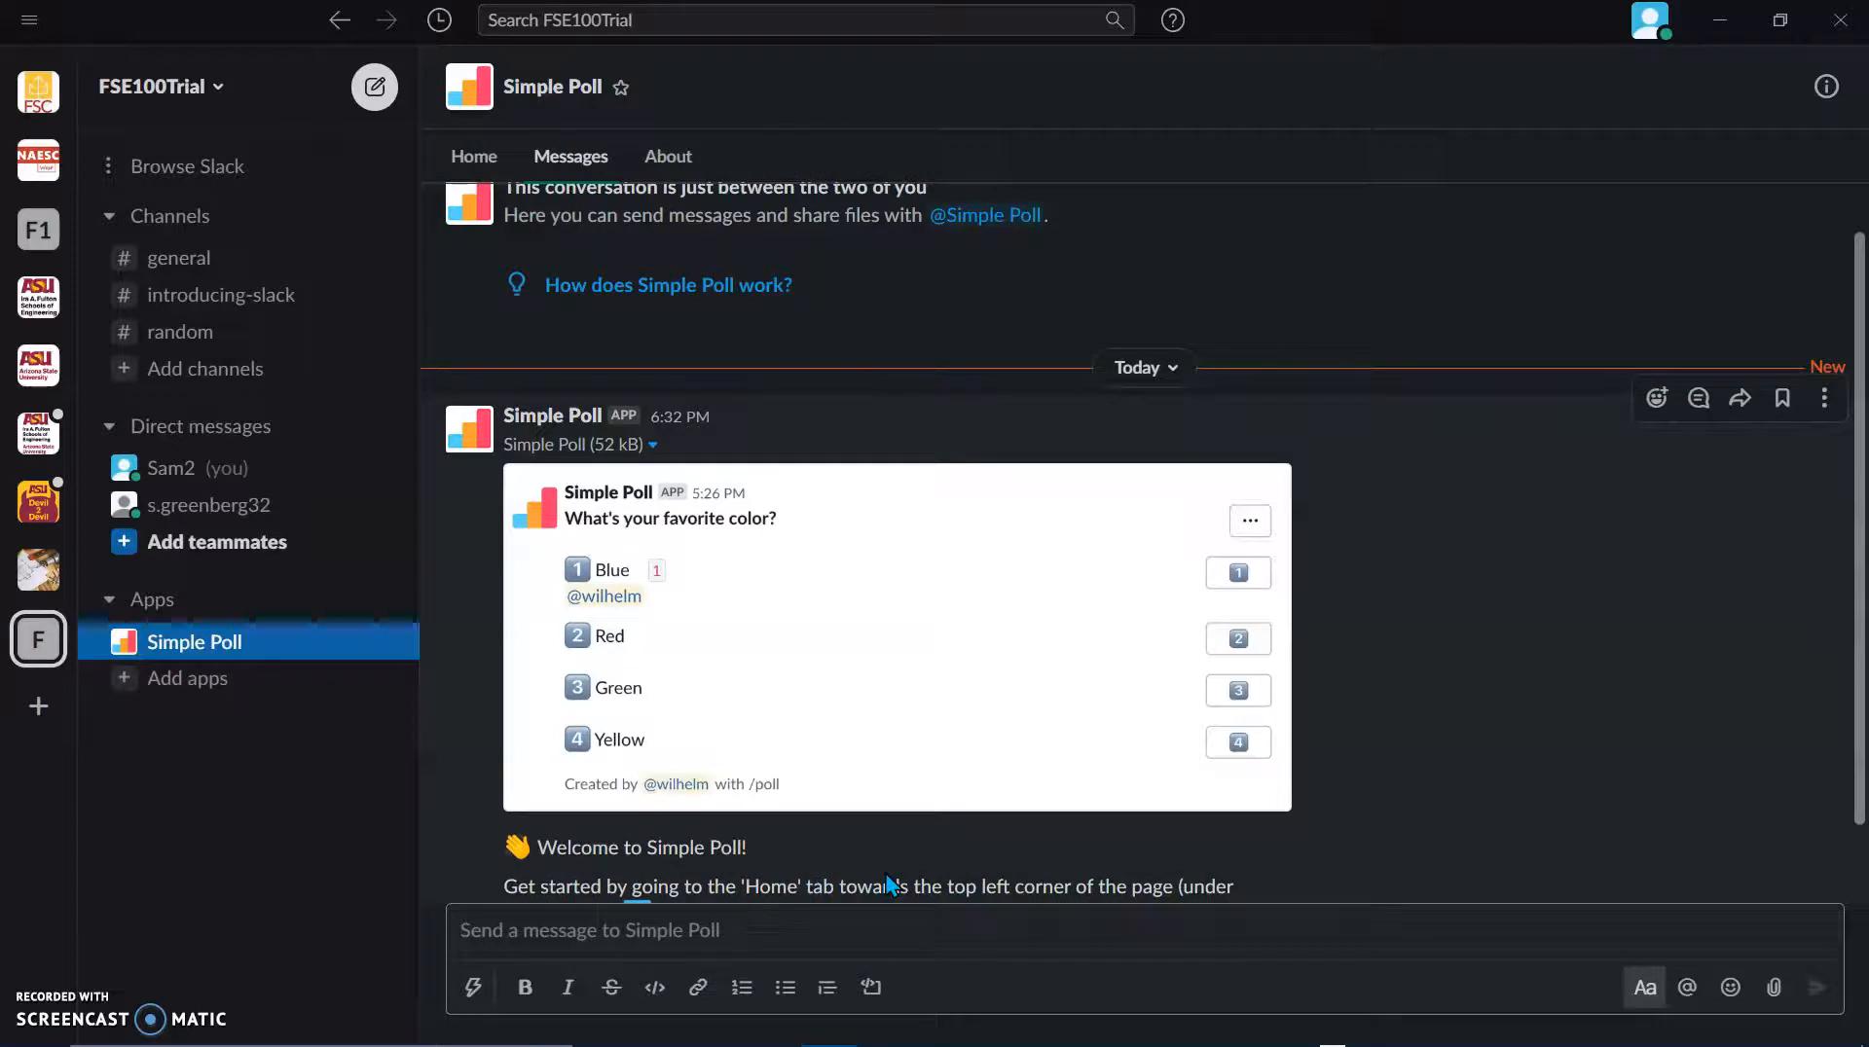
scroll(886, 873, "down", 2)
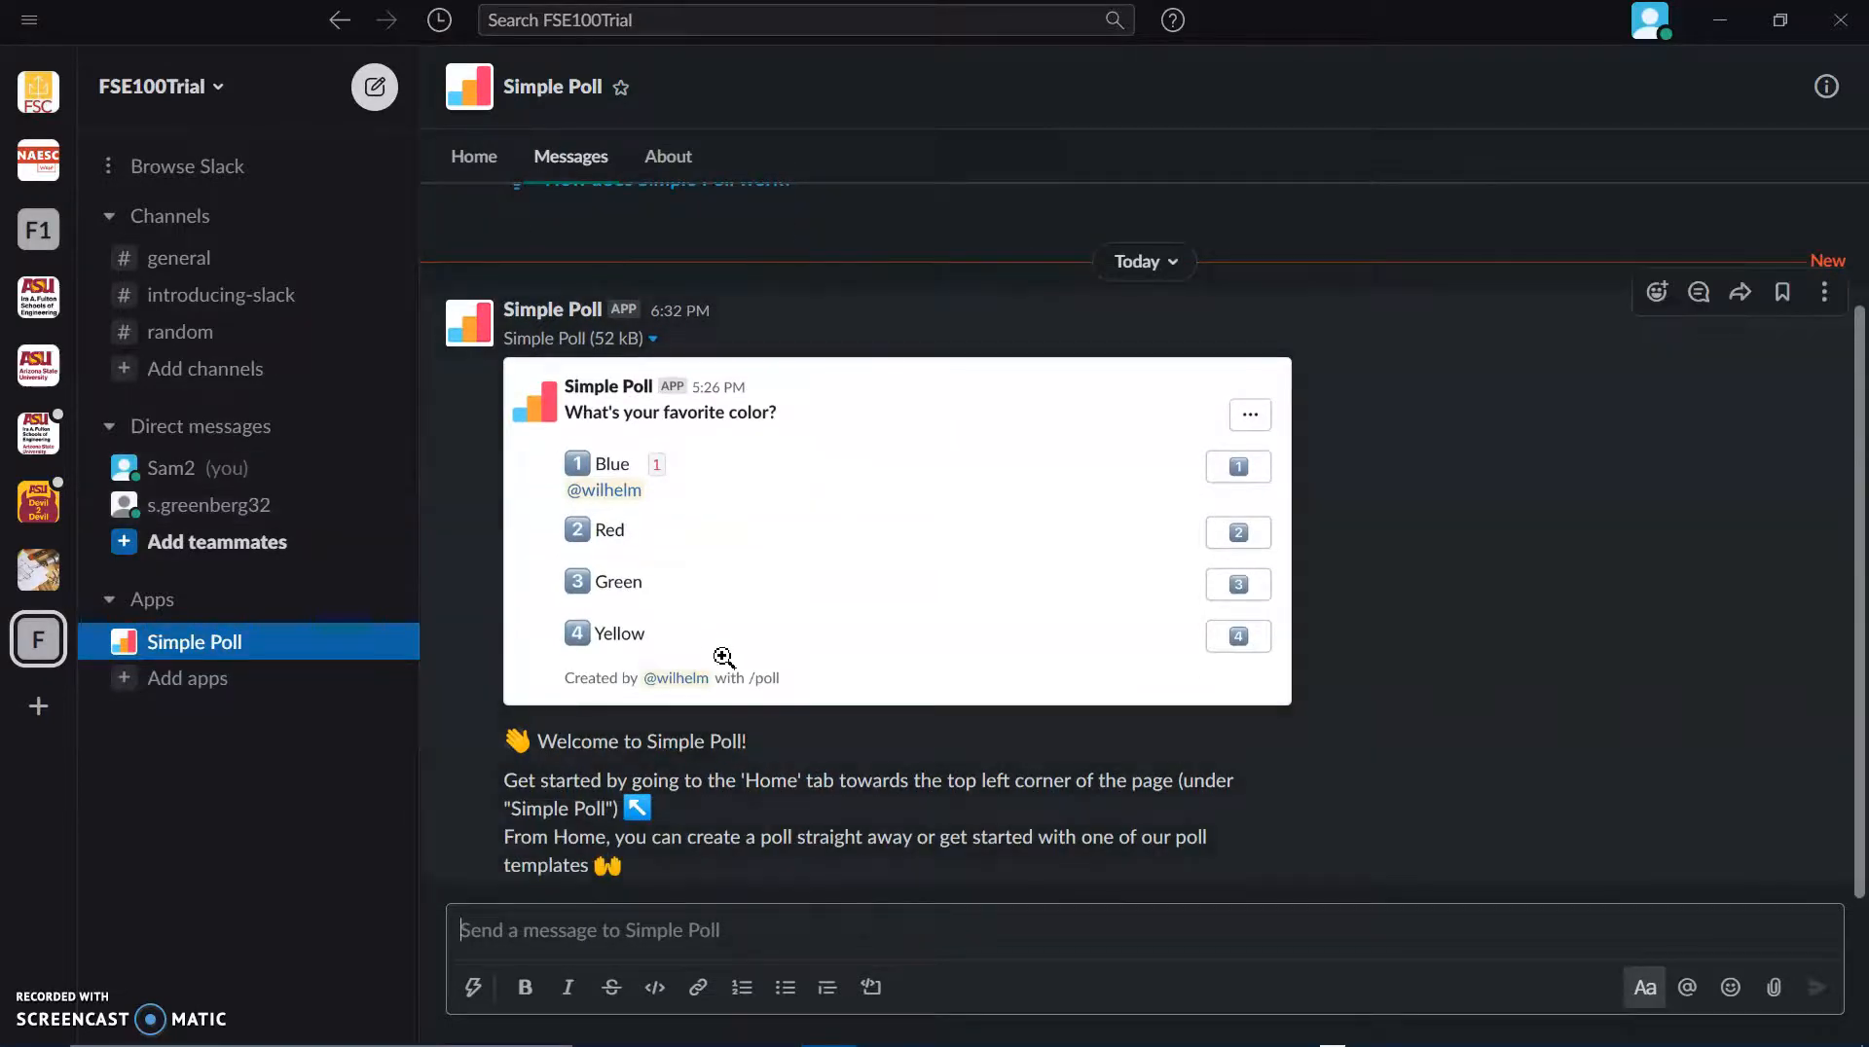
scroll(724, 658, "up", 3)
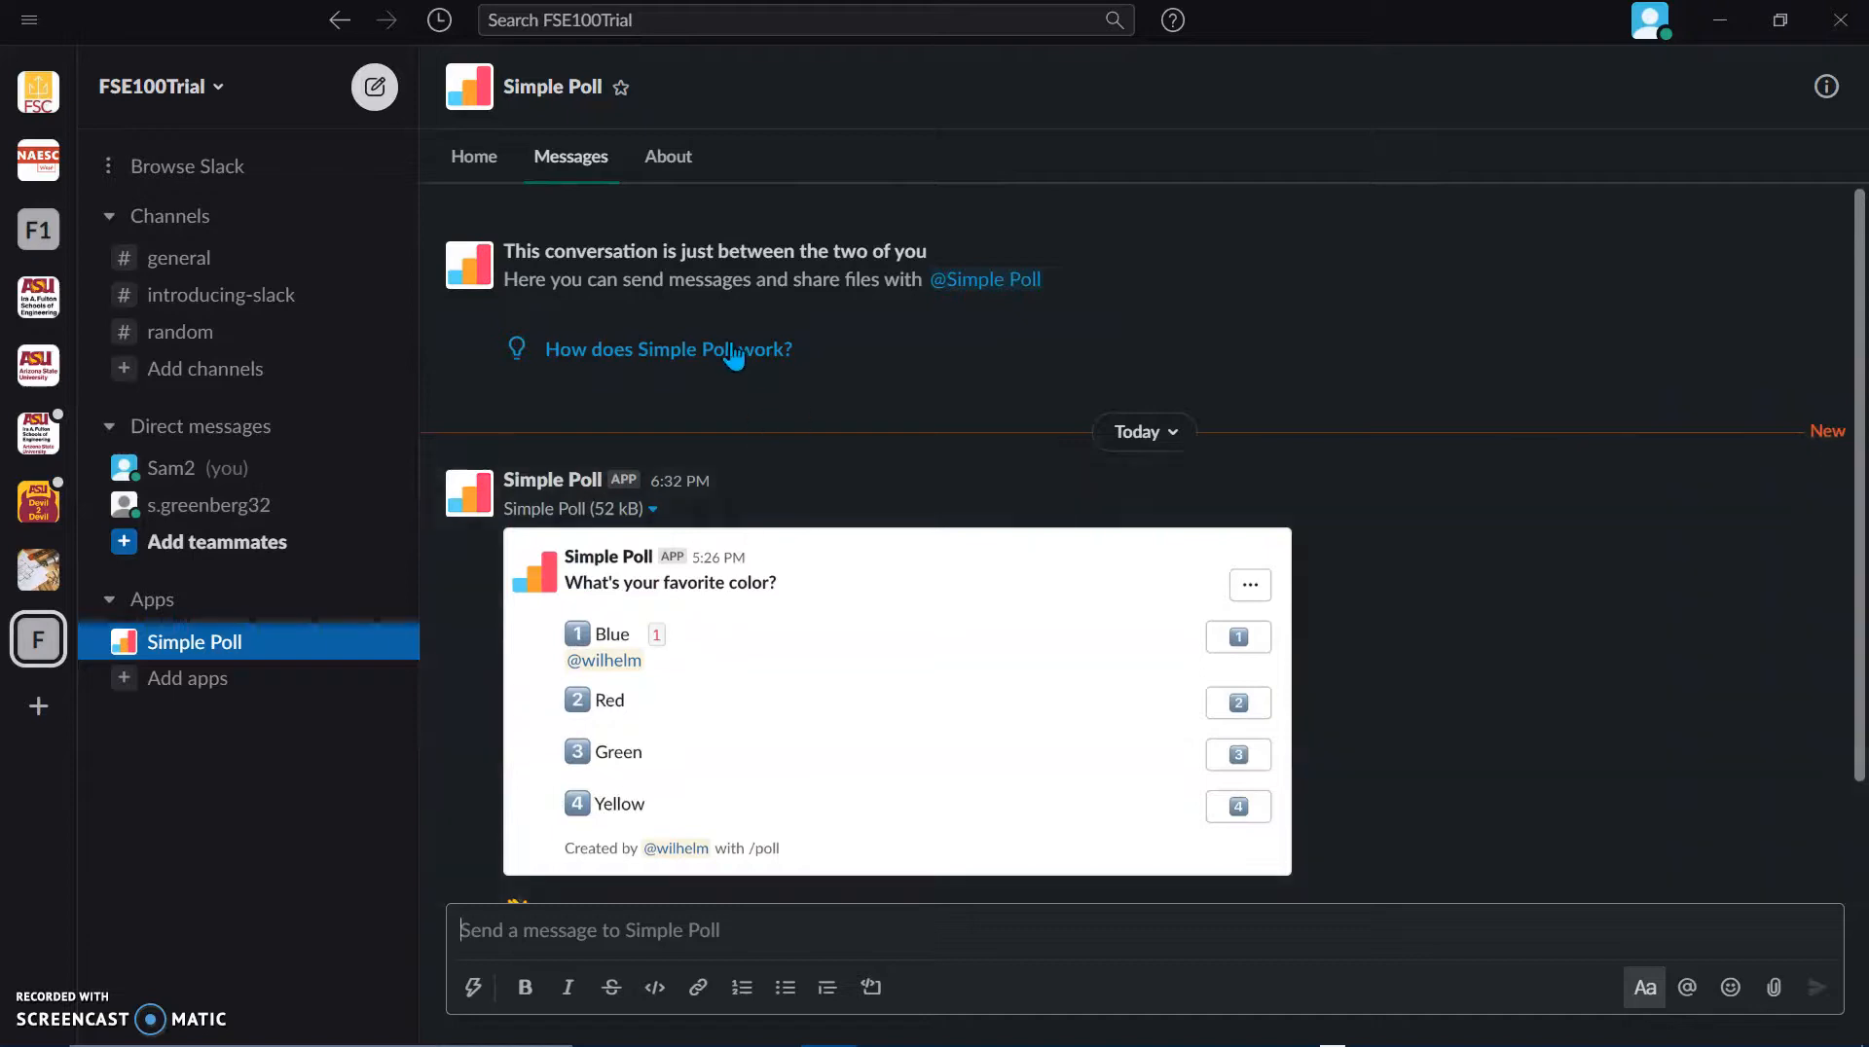
left_click(731, 334)
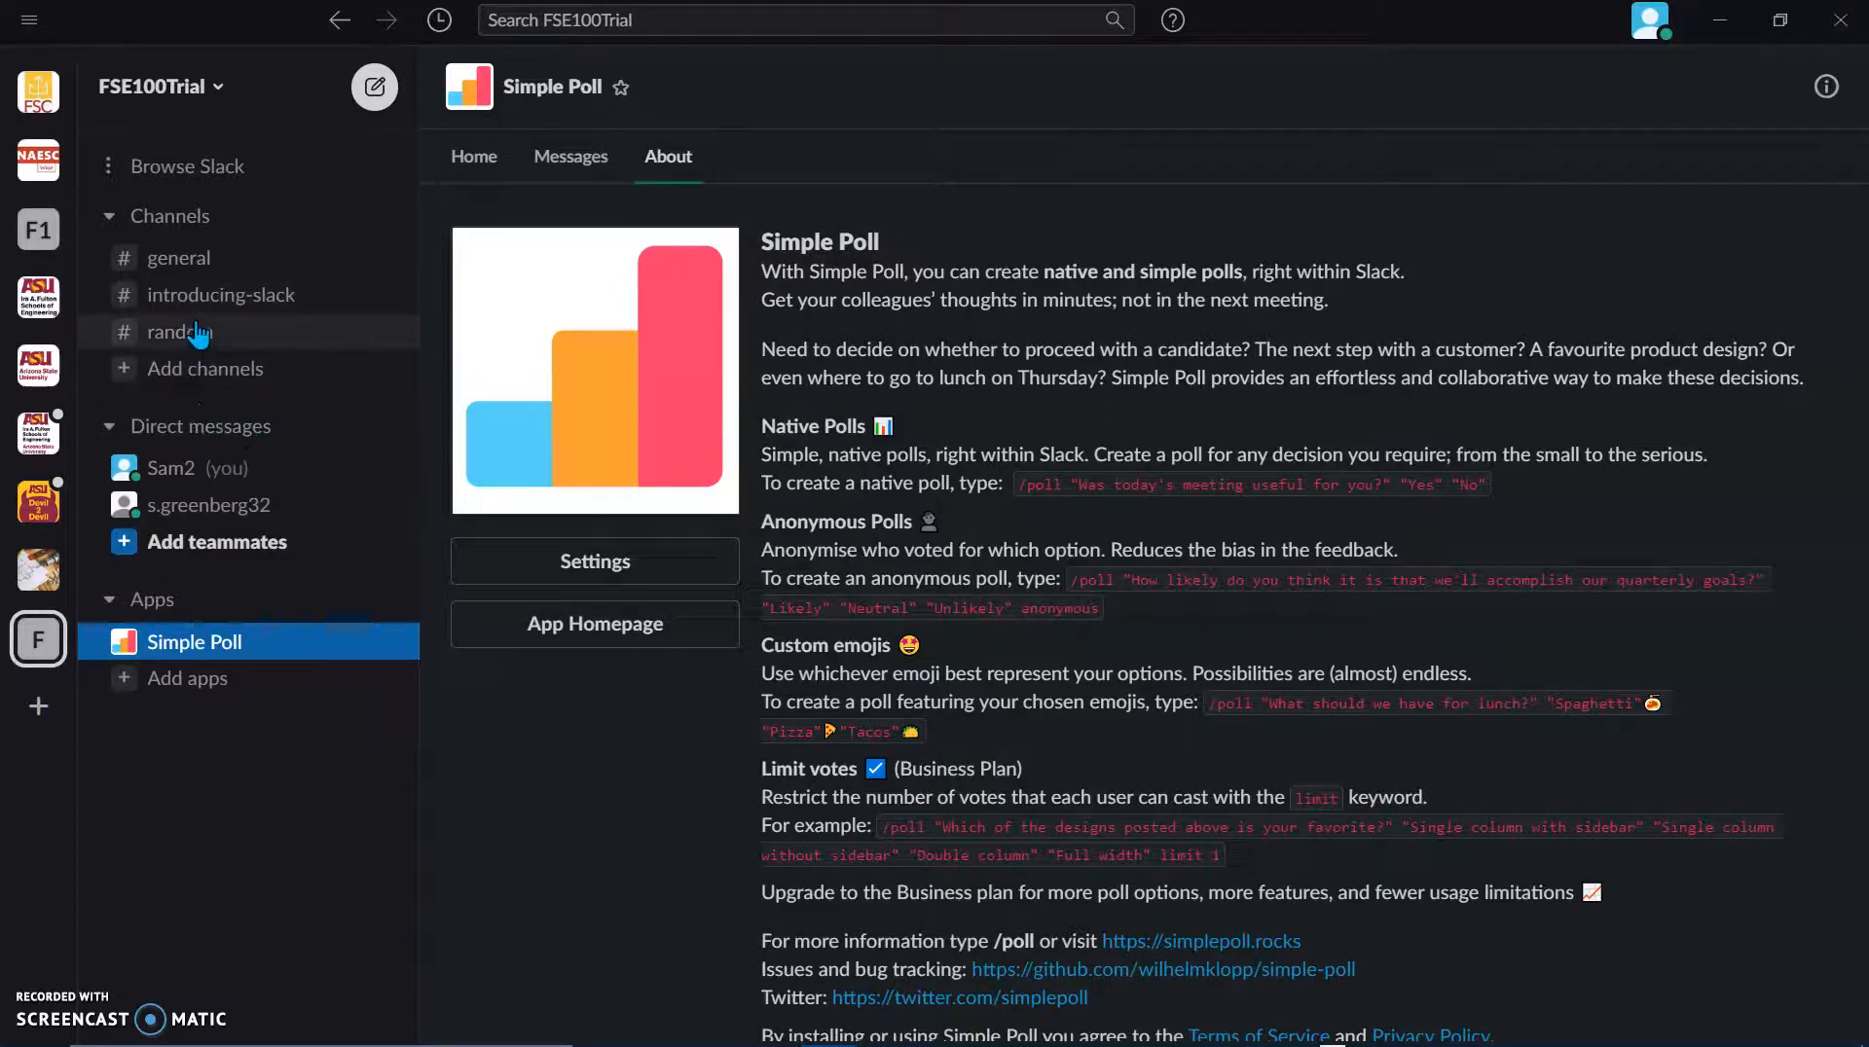
Step: In #general, post /poll "Was this video helpful" with yes and no options, then vote yes
left_click(200, 259)
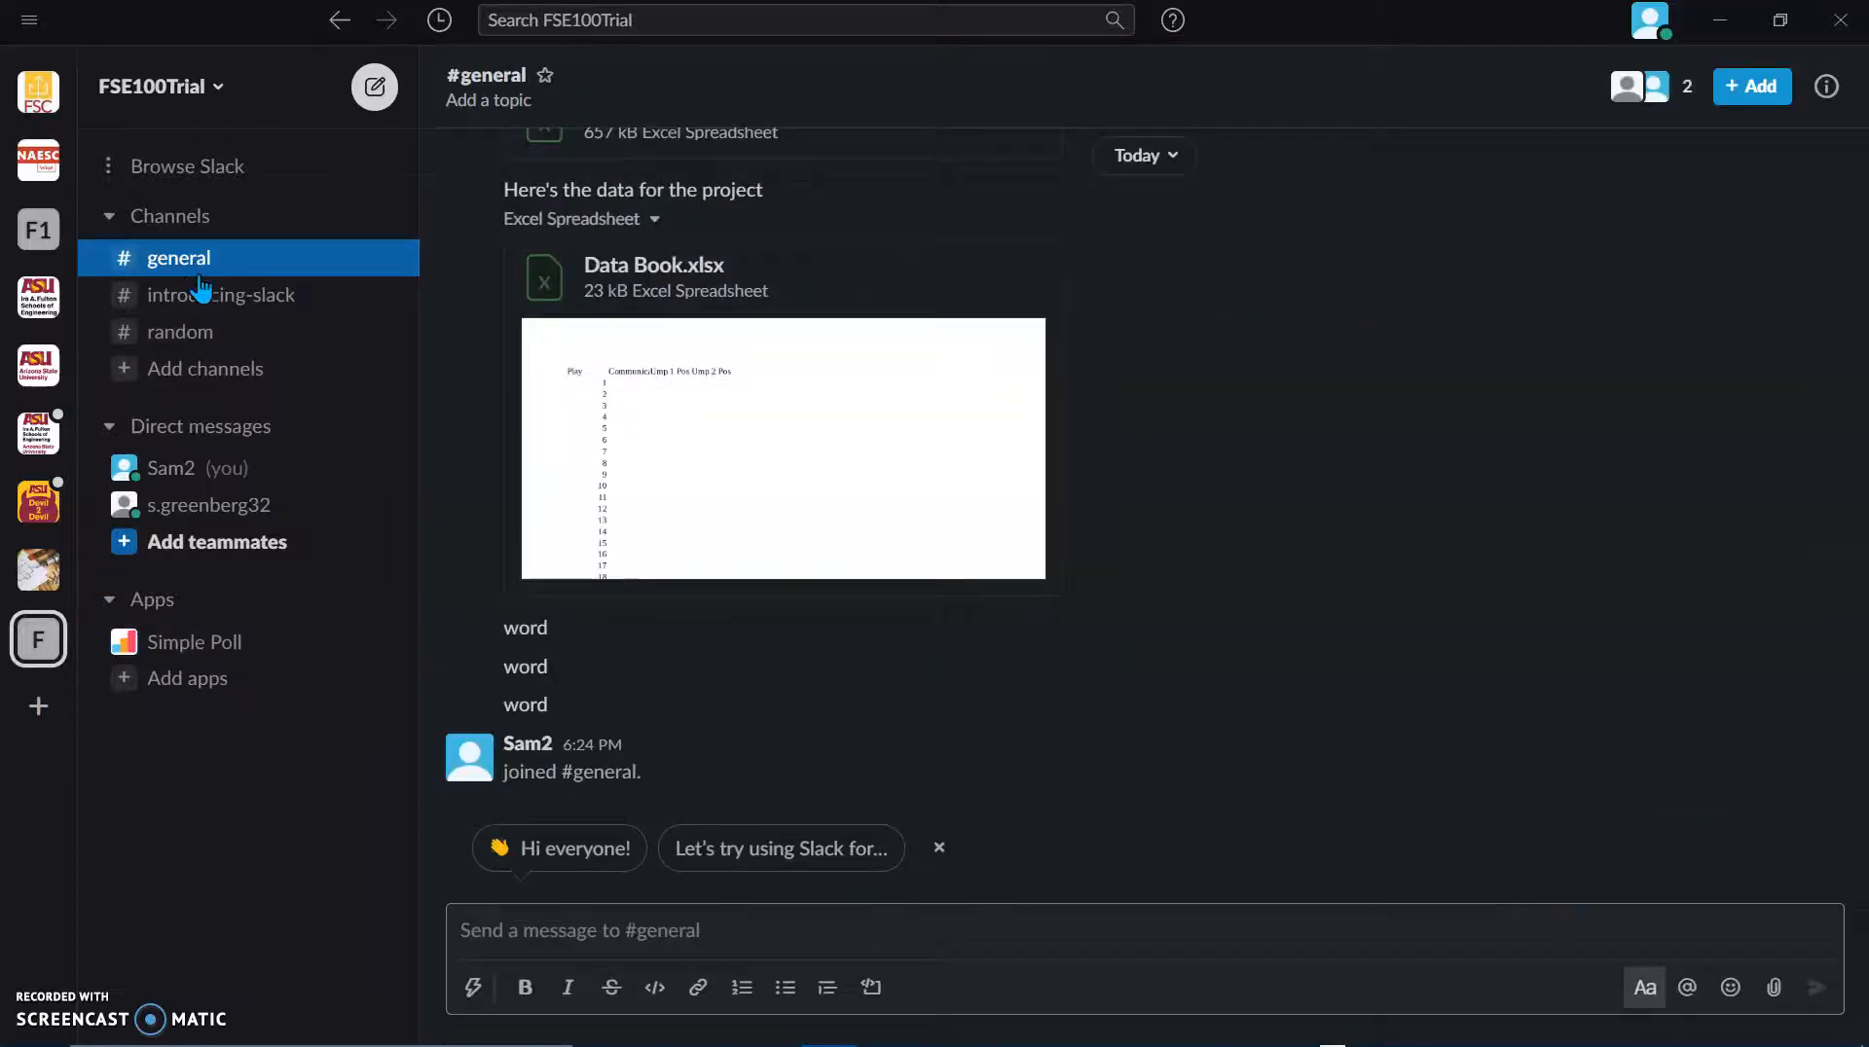
type("/pol")
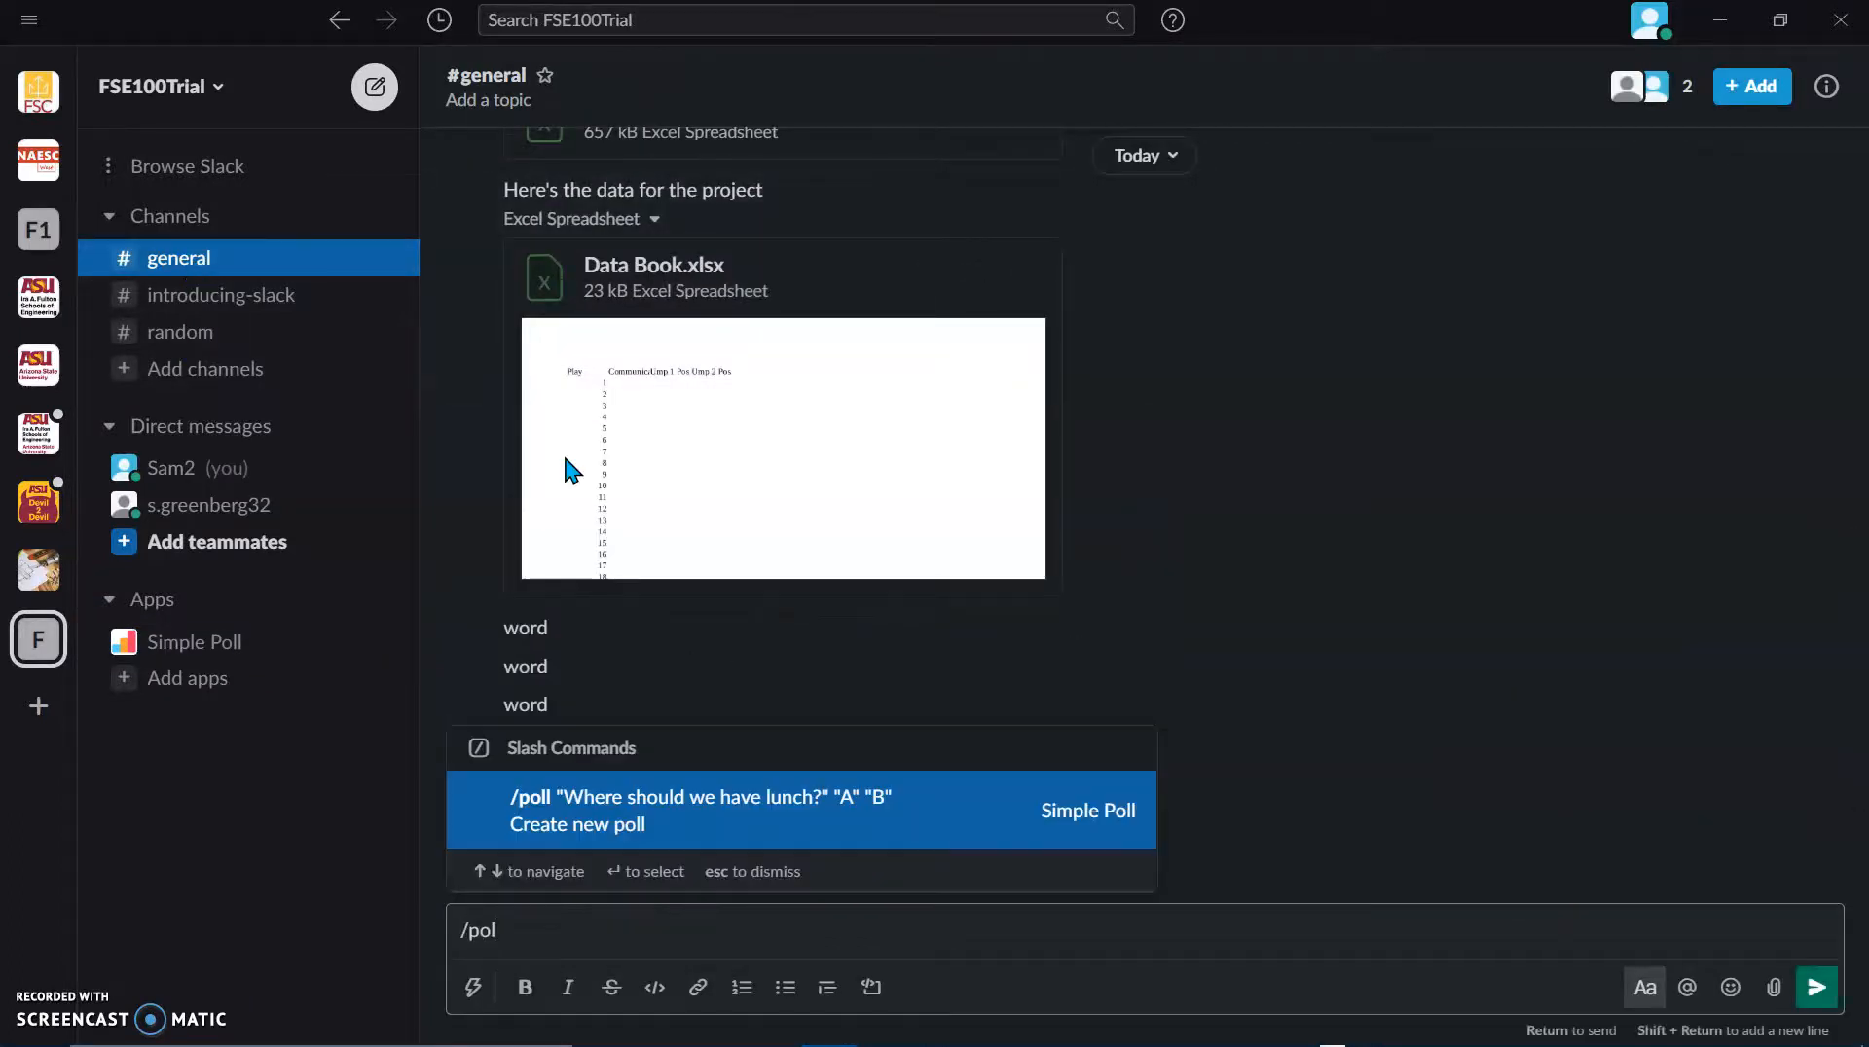
type("l")
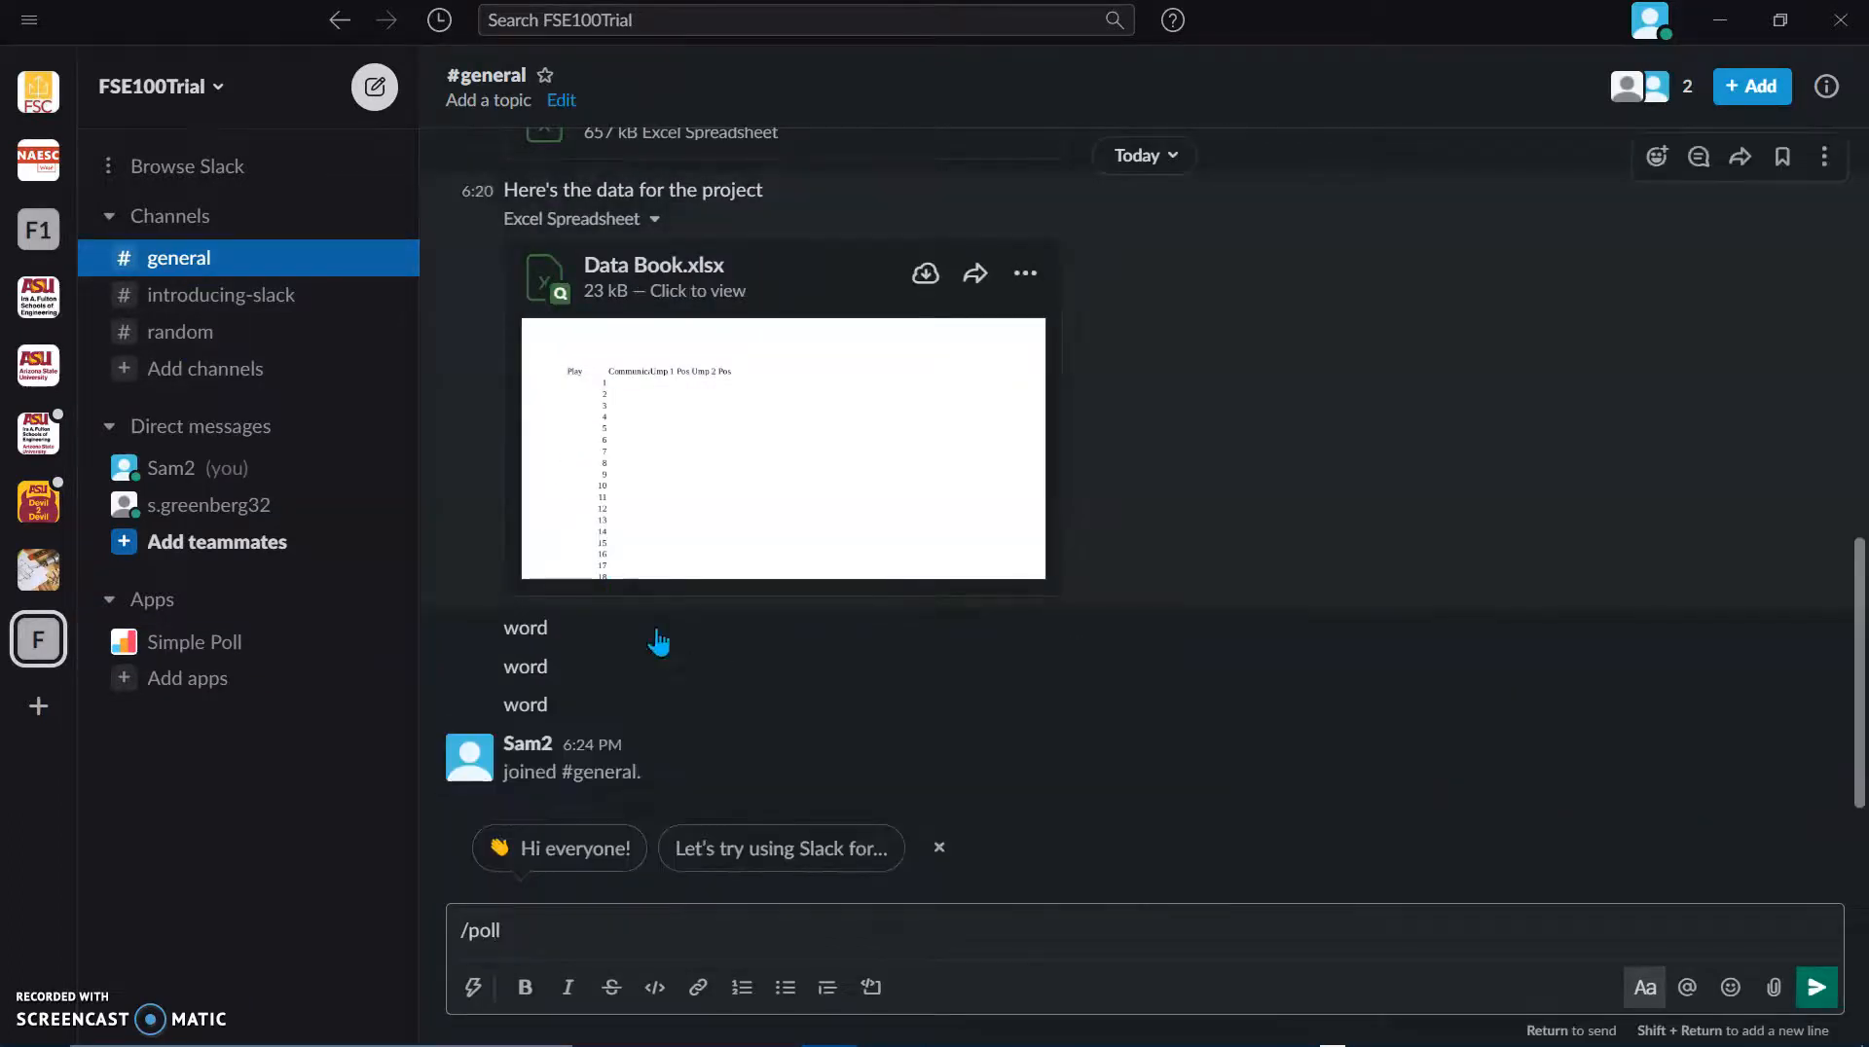
type(" \"W")
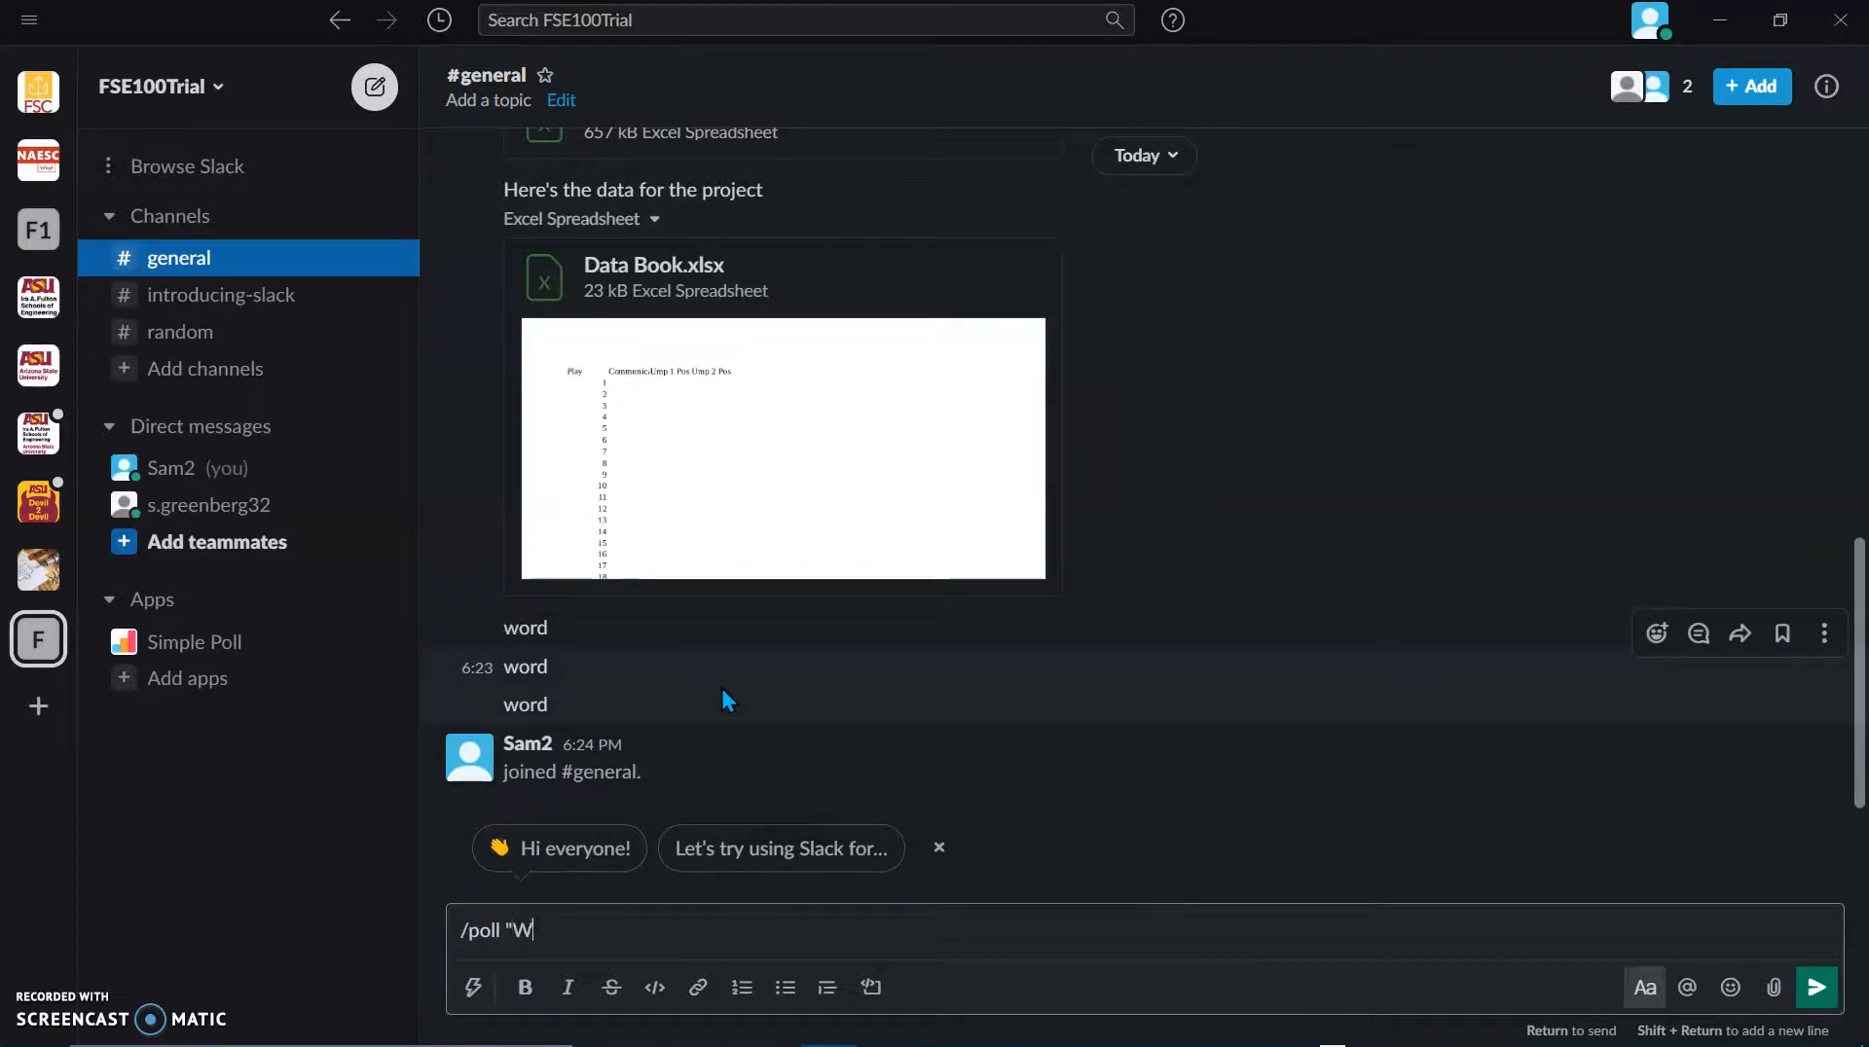
type("as this video helpful\" \"yes")
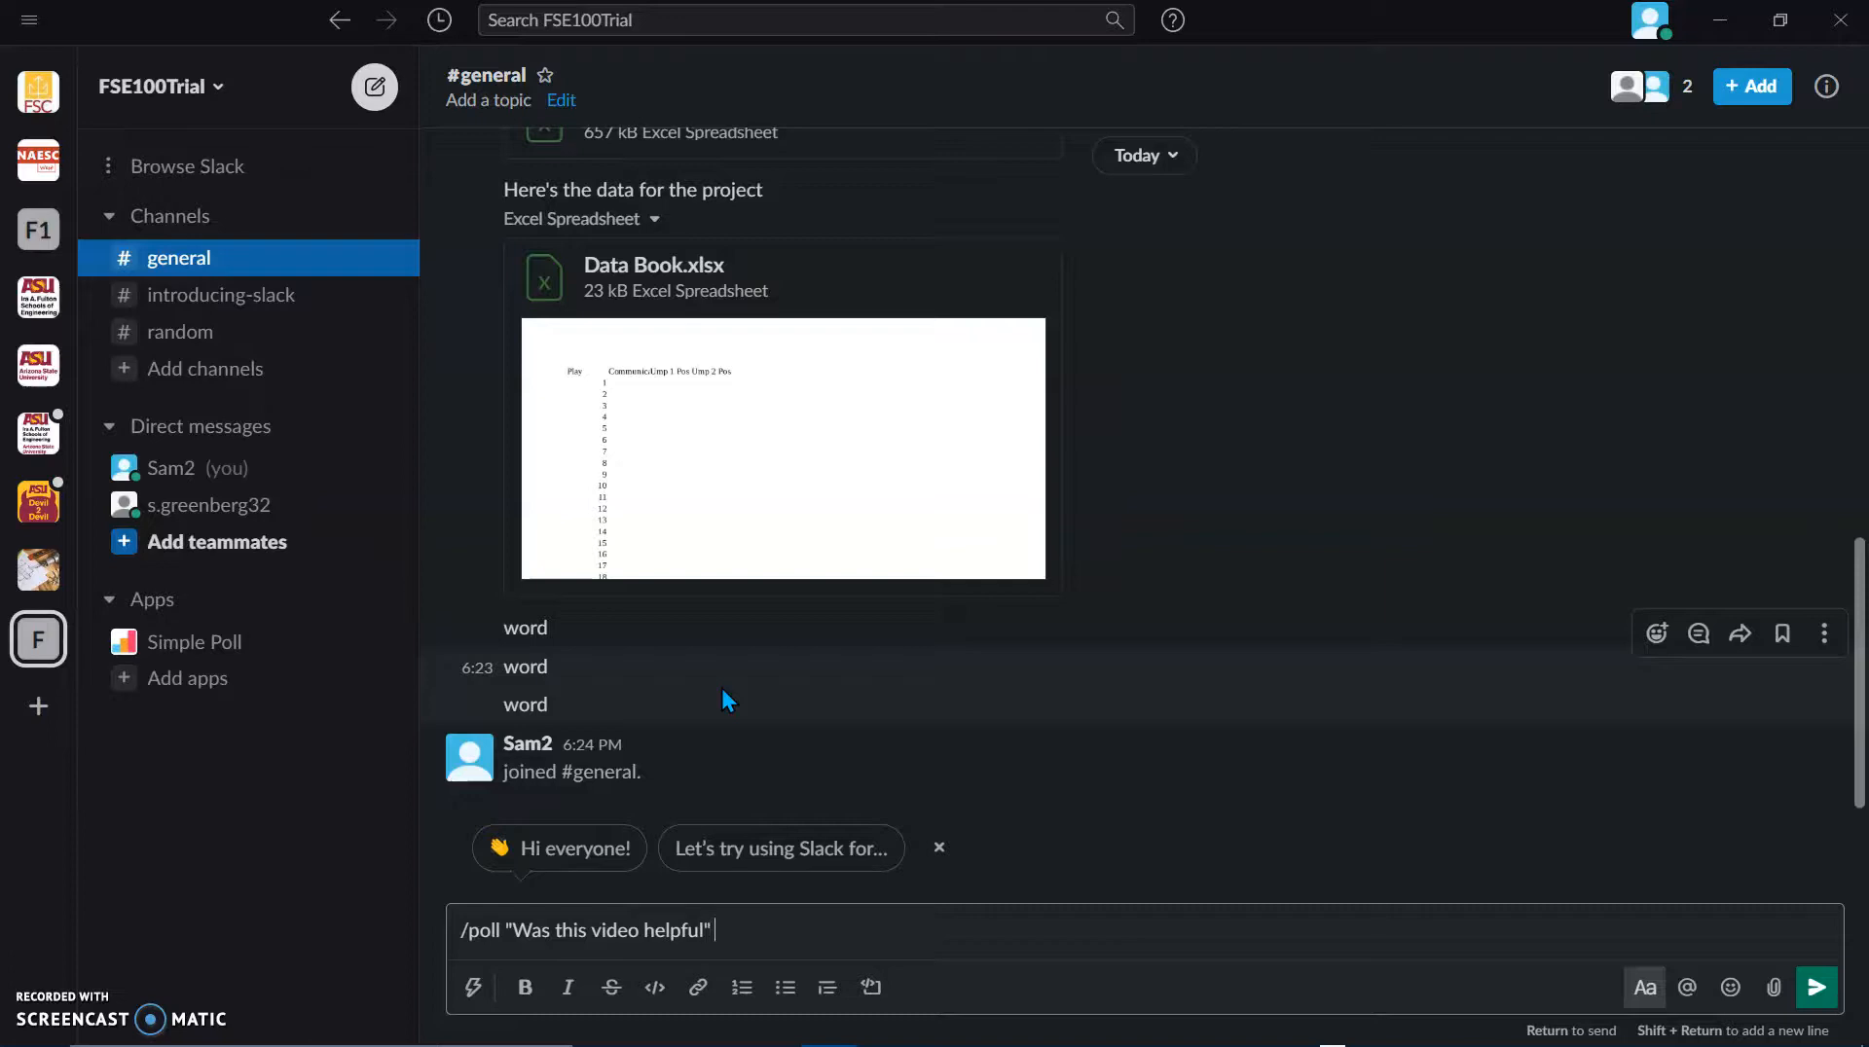
type("\" no\"\"")
key("Return")
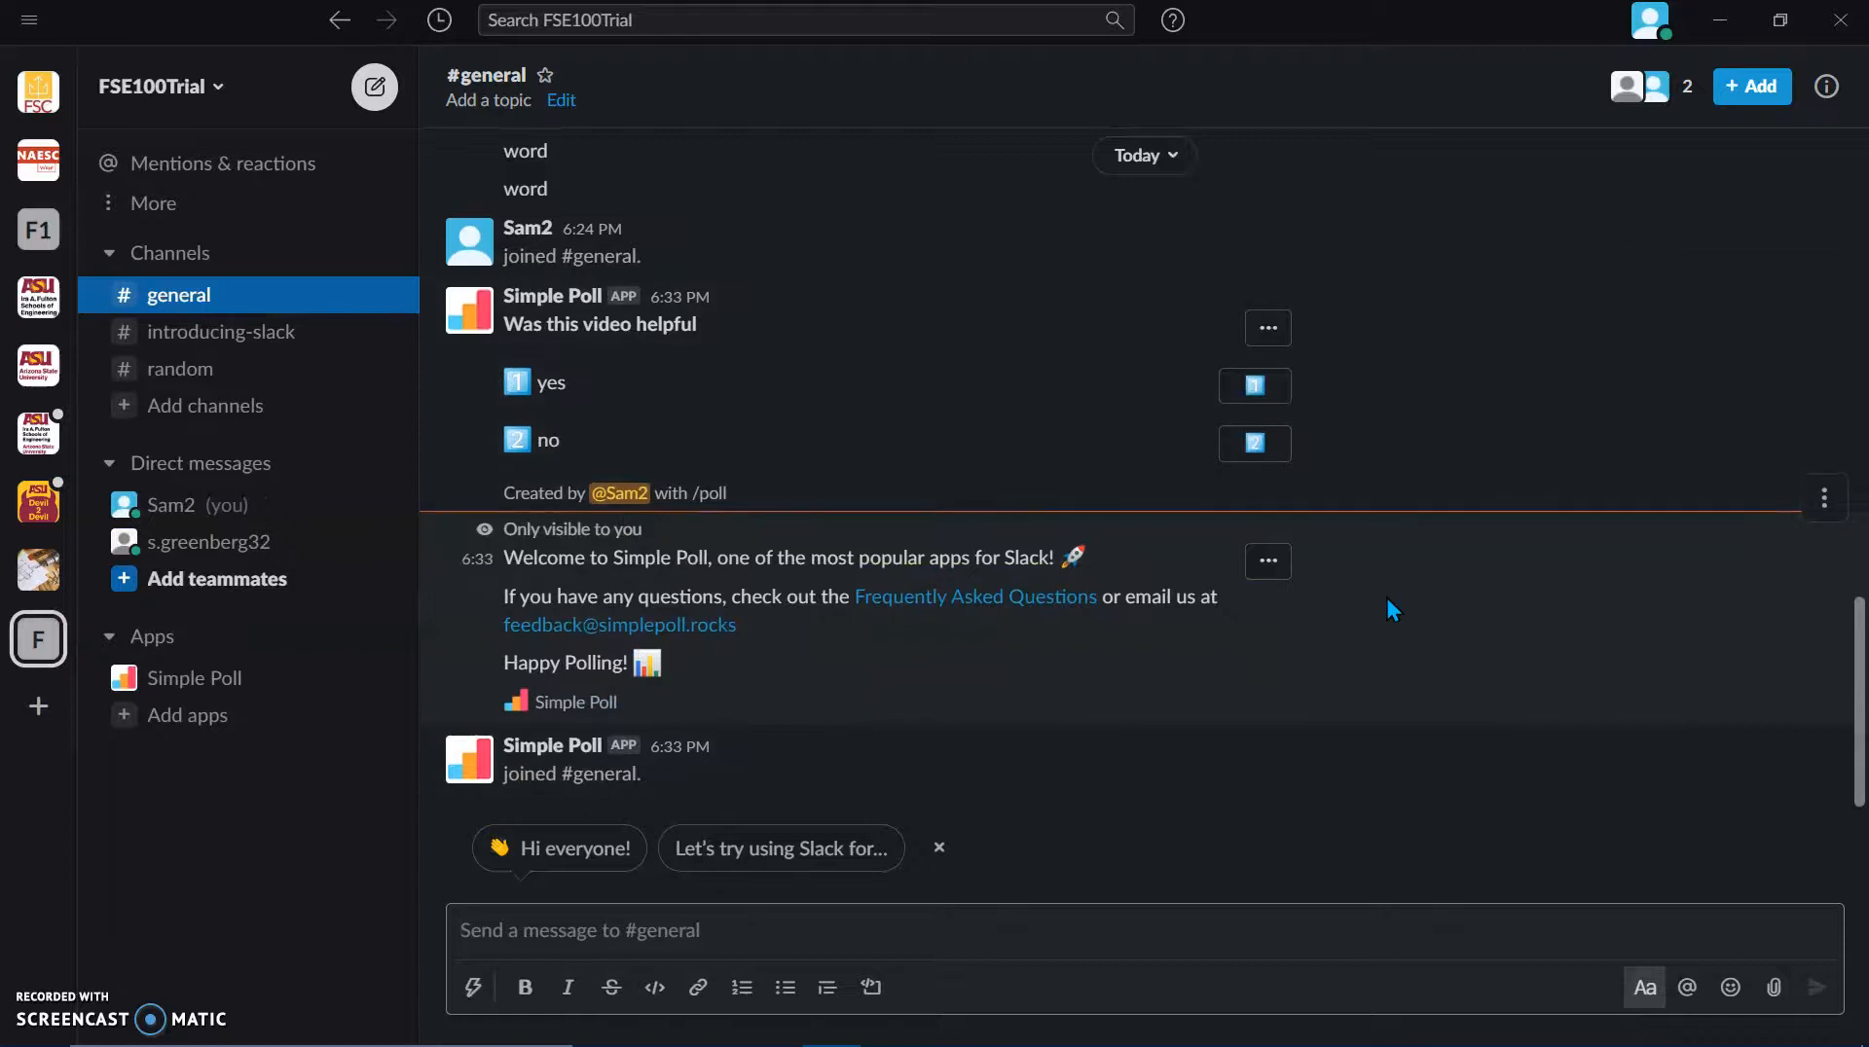
scroll(1386, 594, "up", 3)
left_click(1256, 642)
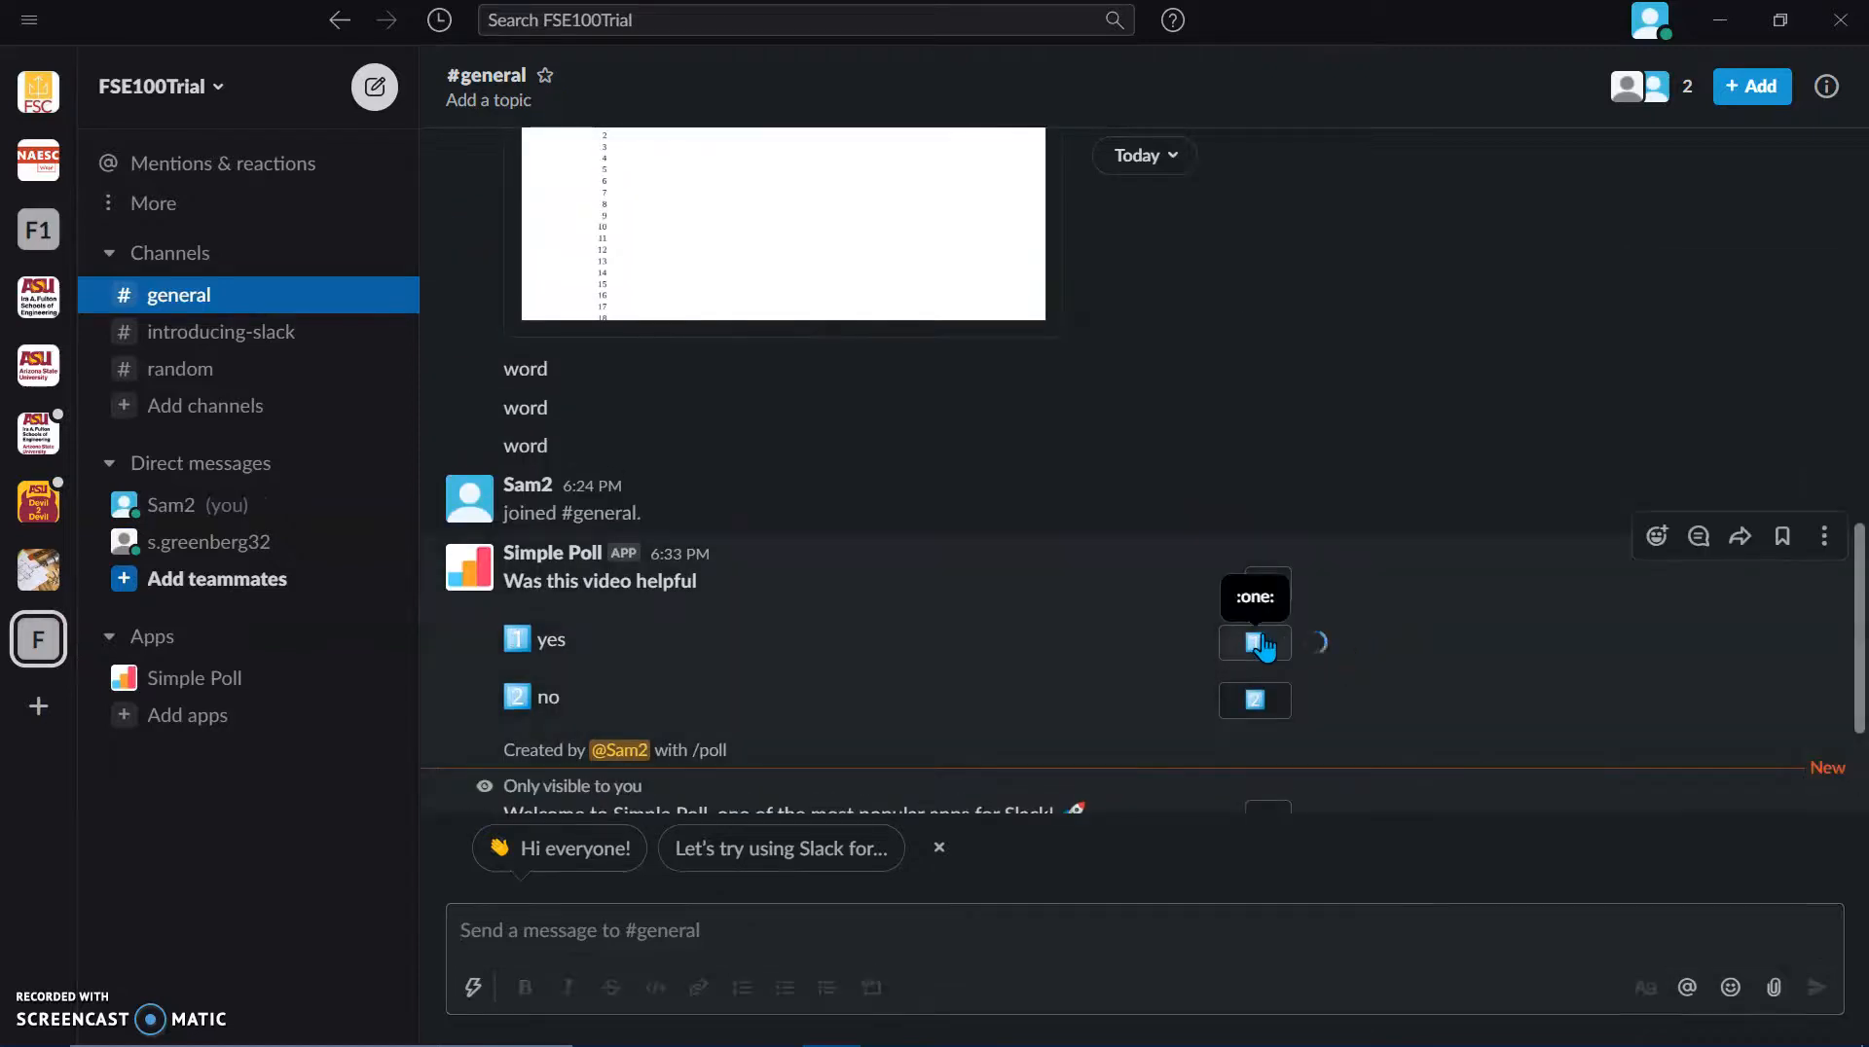
Step: In the browser's Slack as the second account, vote no on the #general 'Was this video helpful' poll
key("alt+Tab")
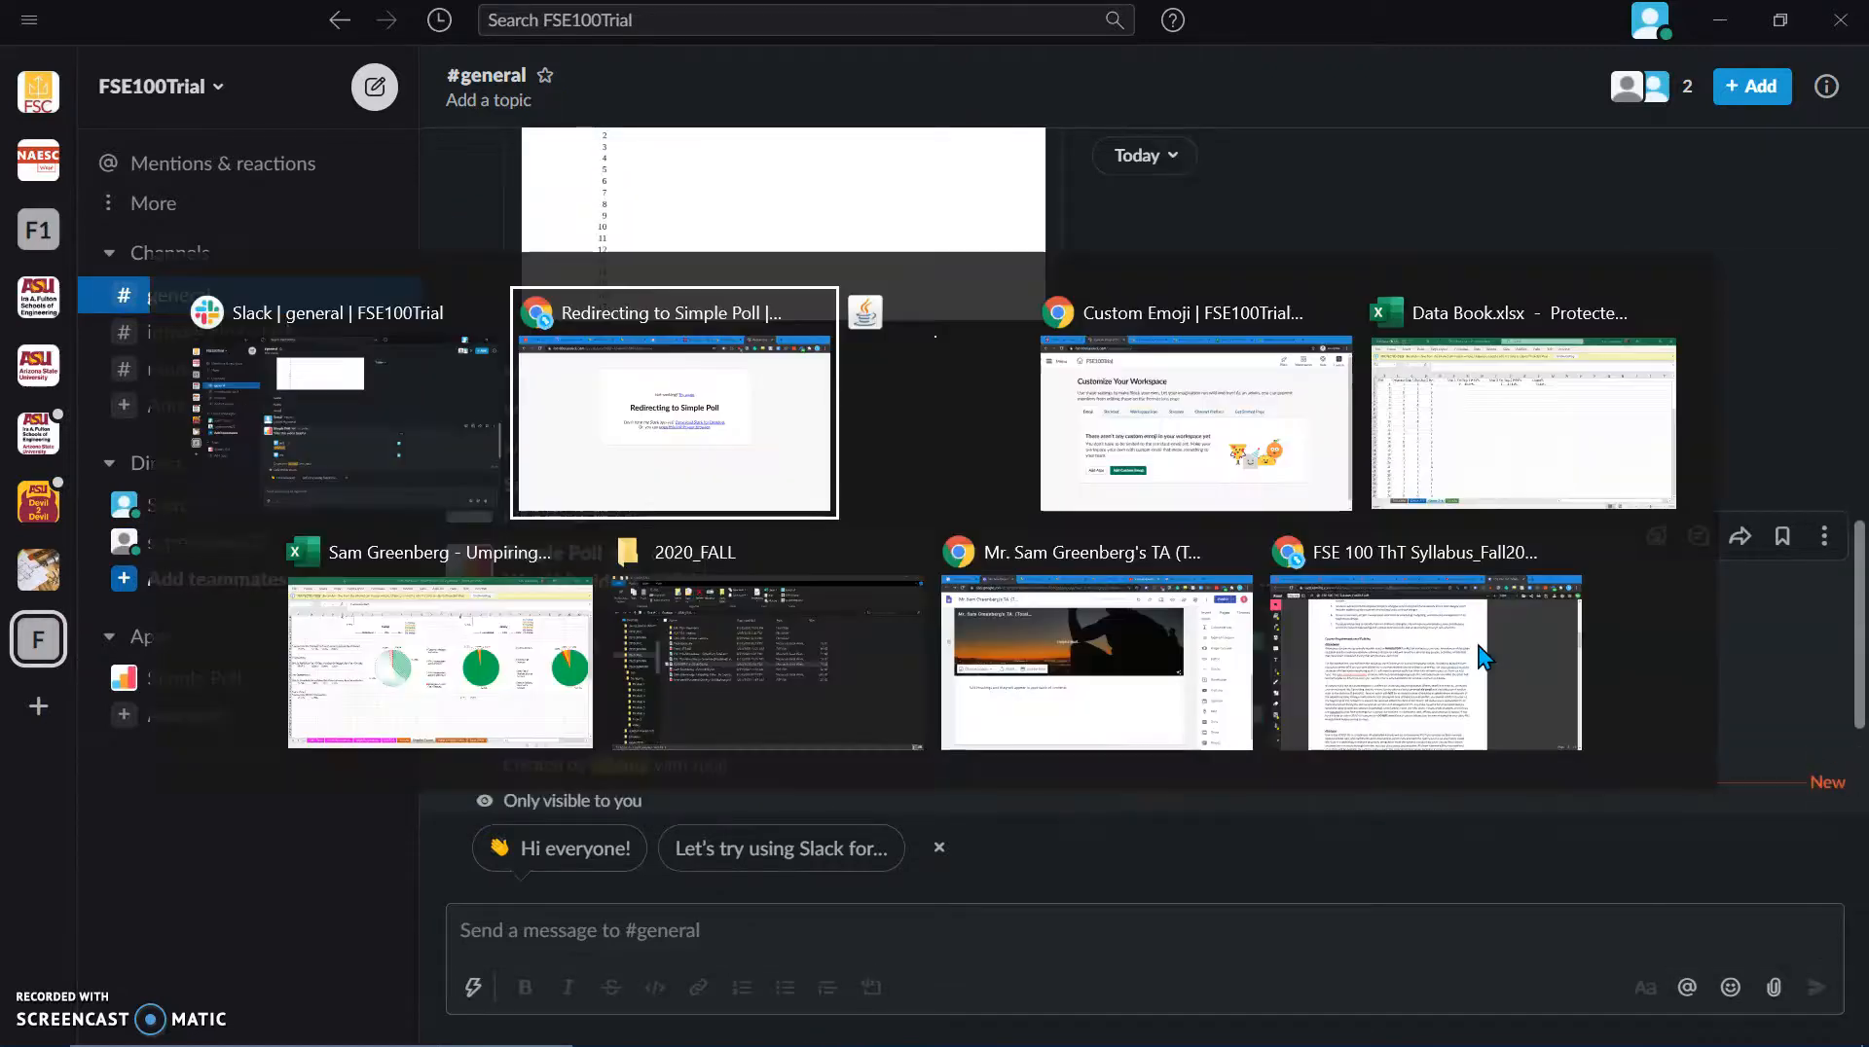
key("alt+Tab")
key("alt+Tab")
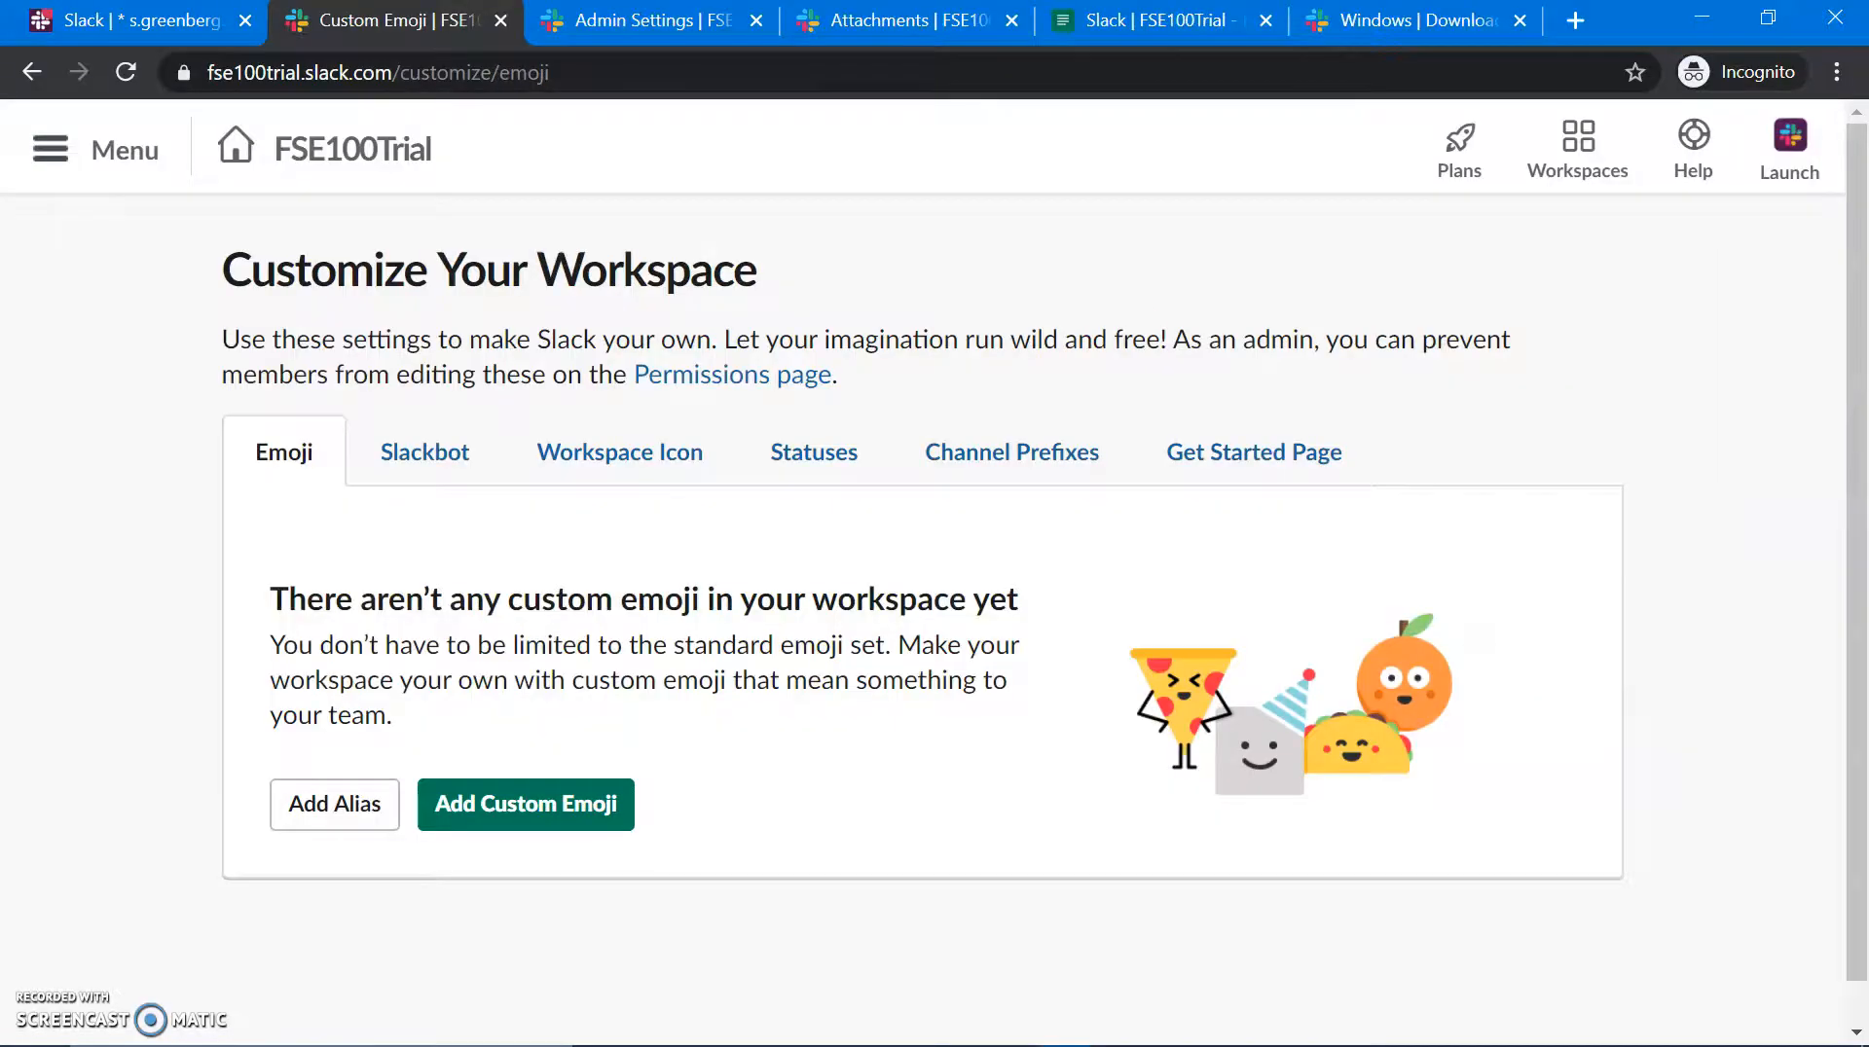
left_click(175, 21)
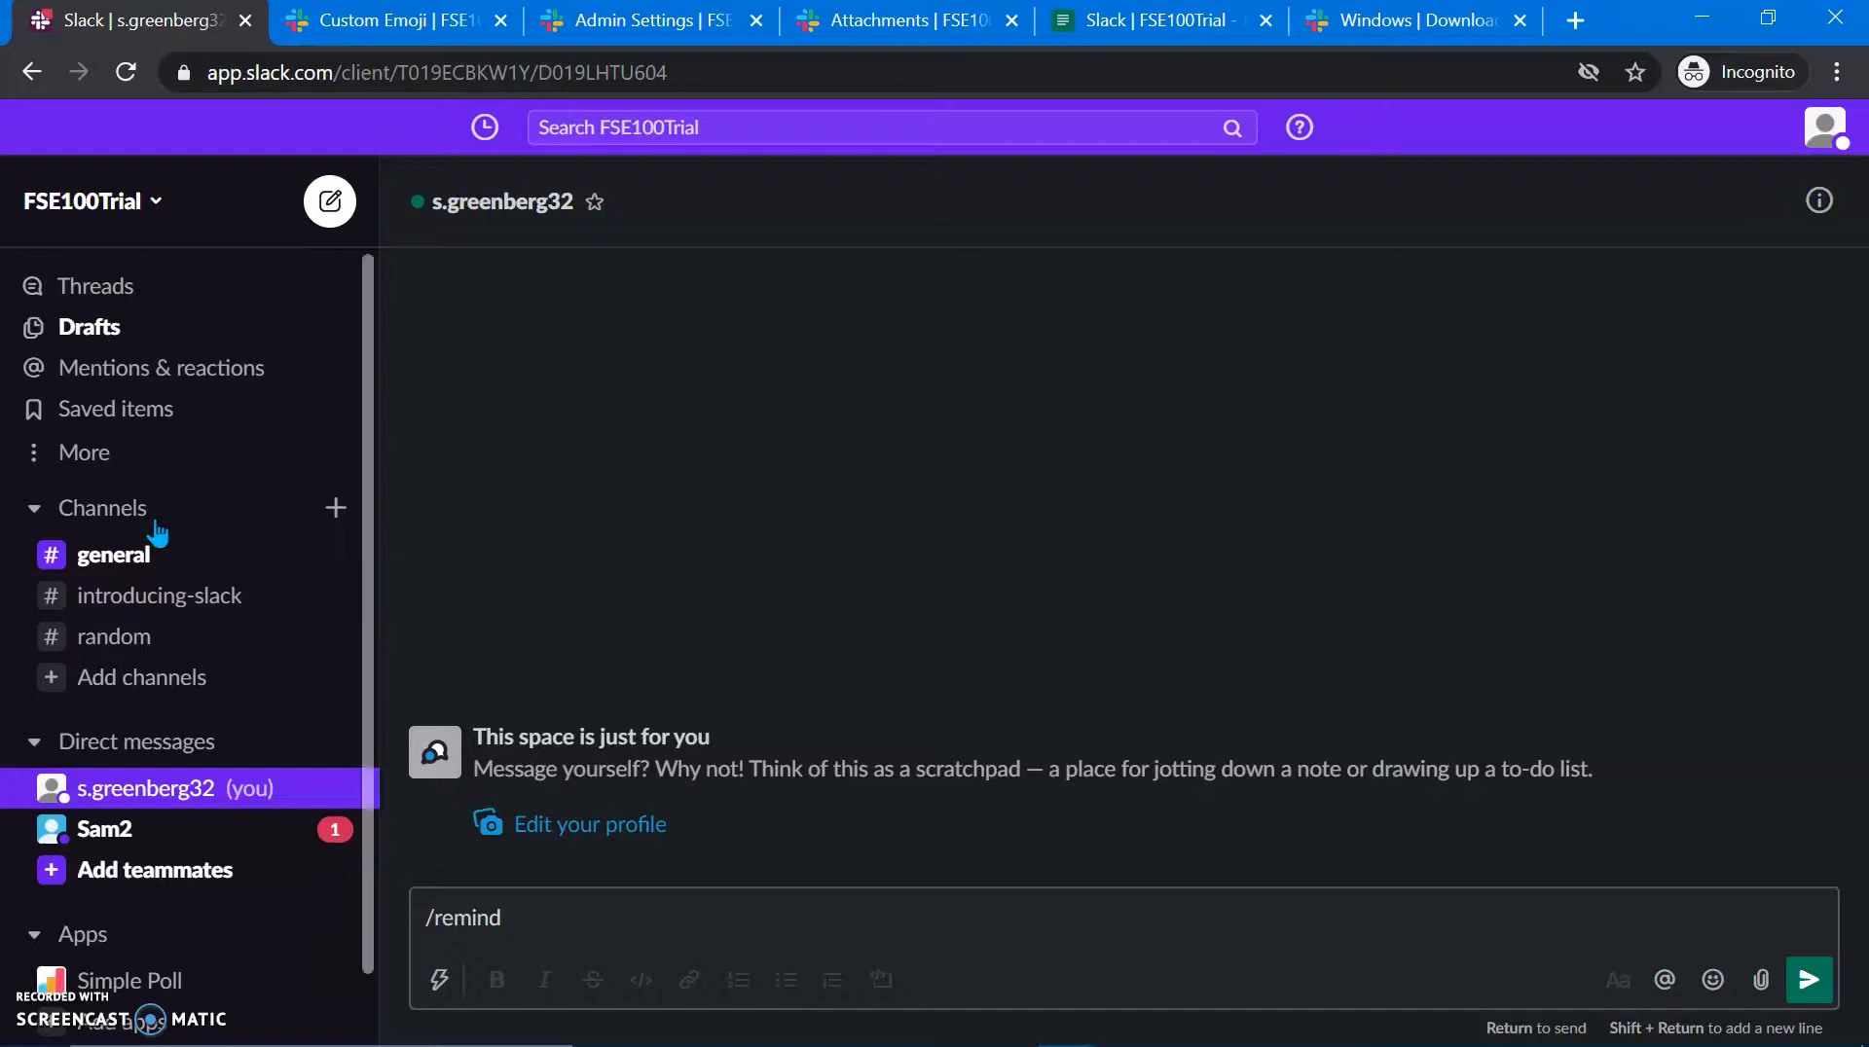
left_click(154, 557)
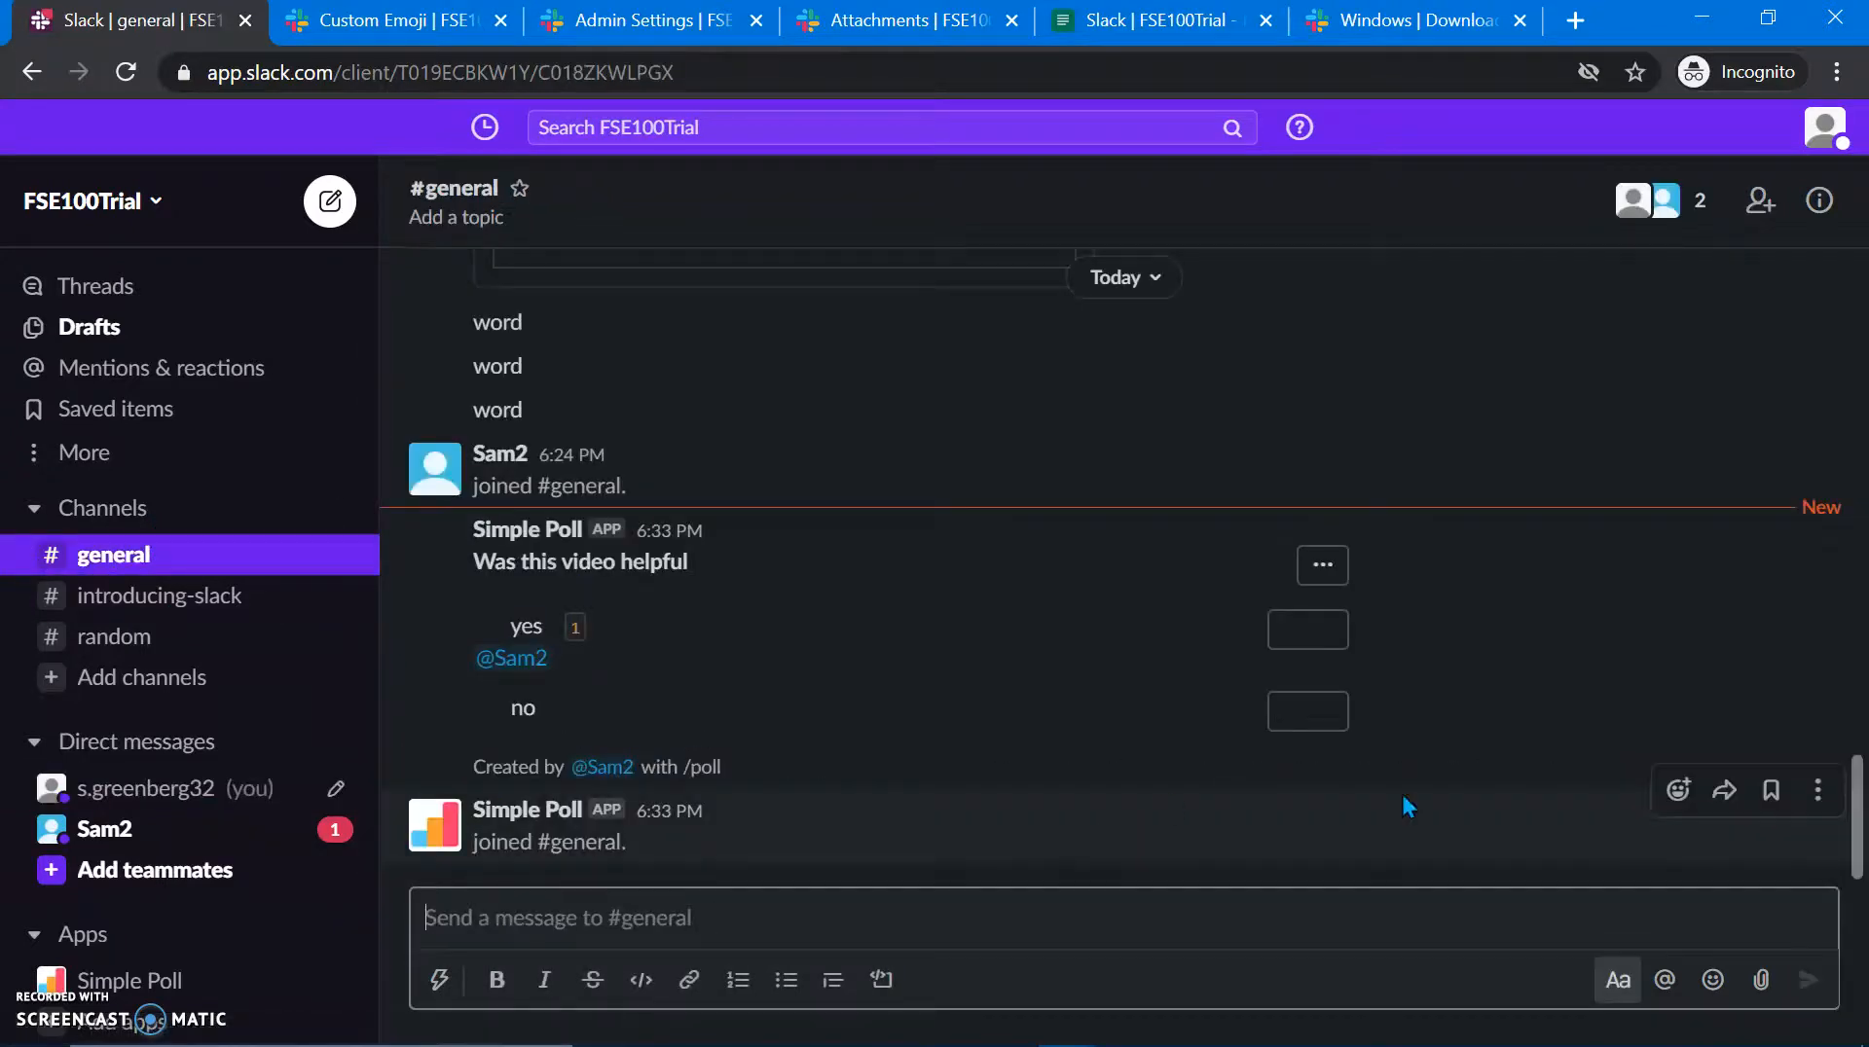
left_click(1309, 714)
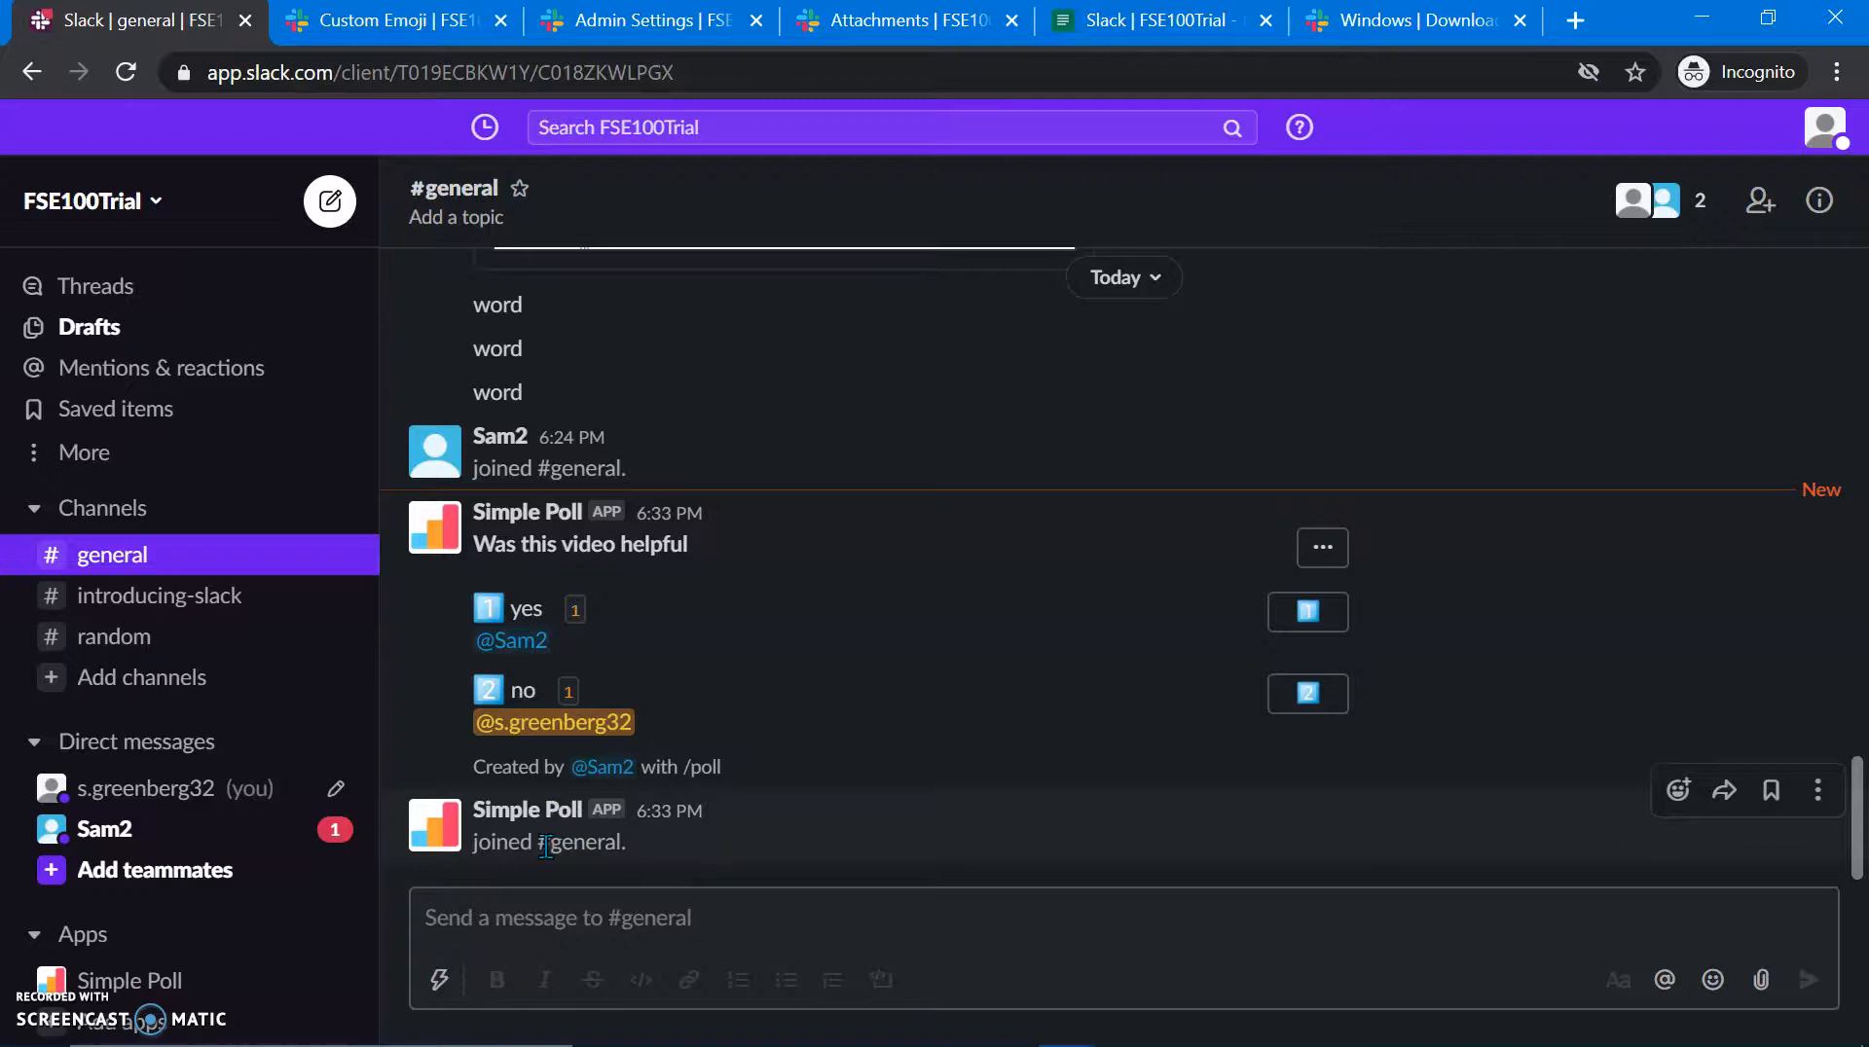
key("alt+Tab")
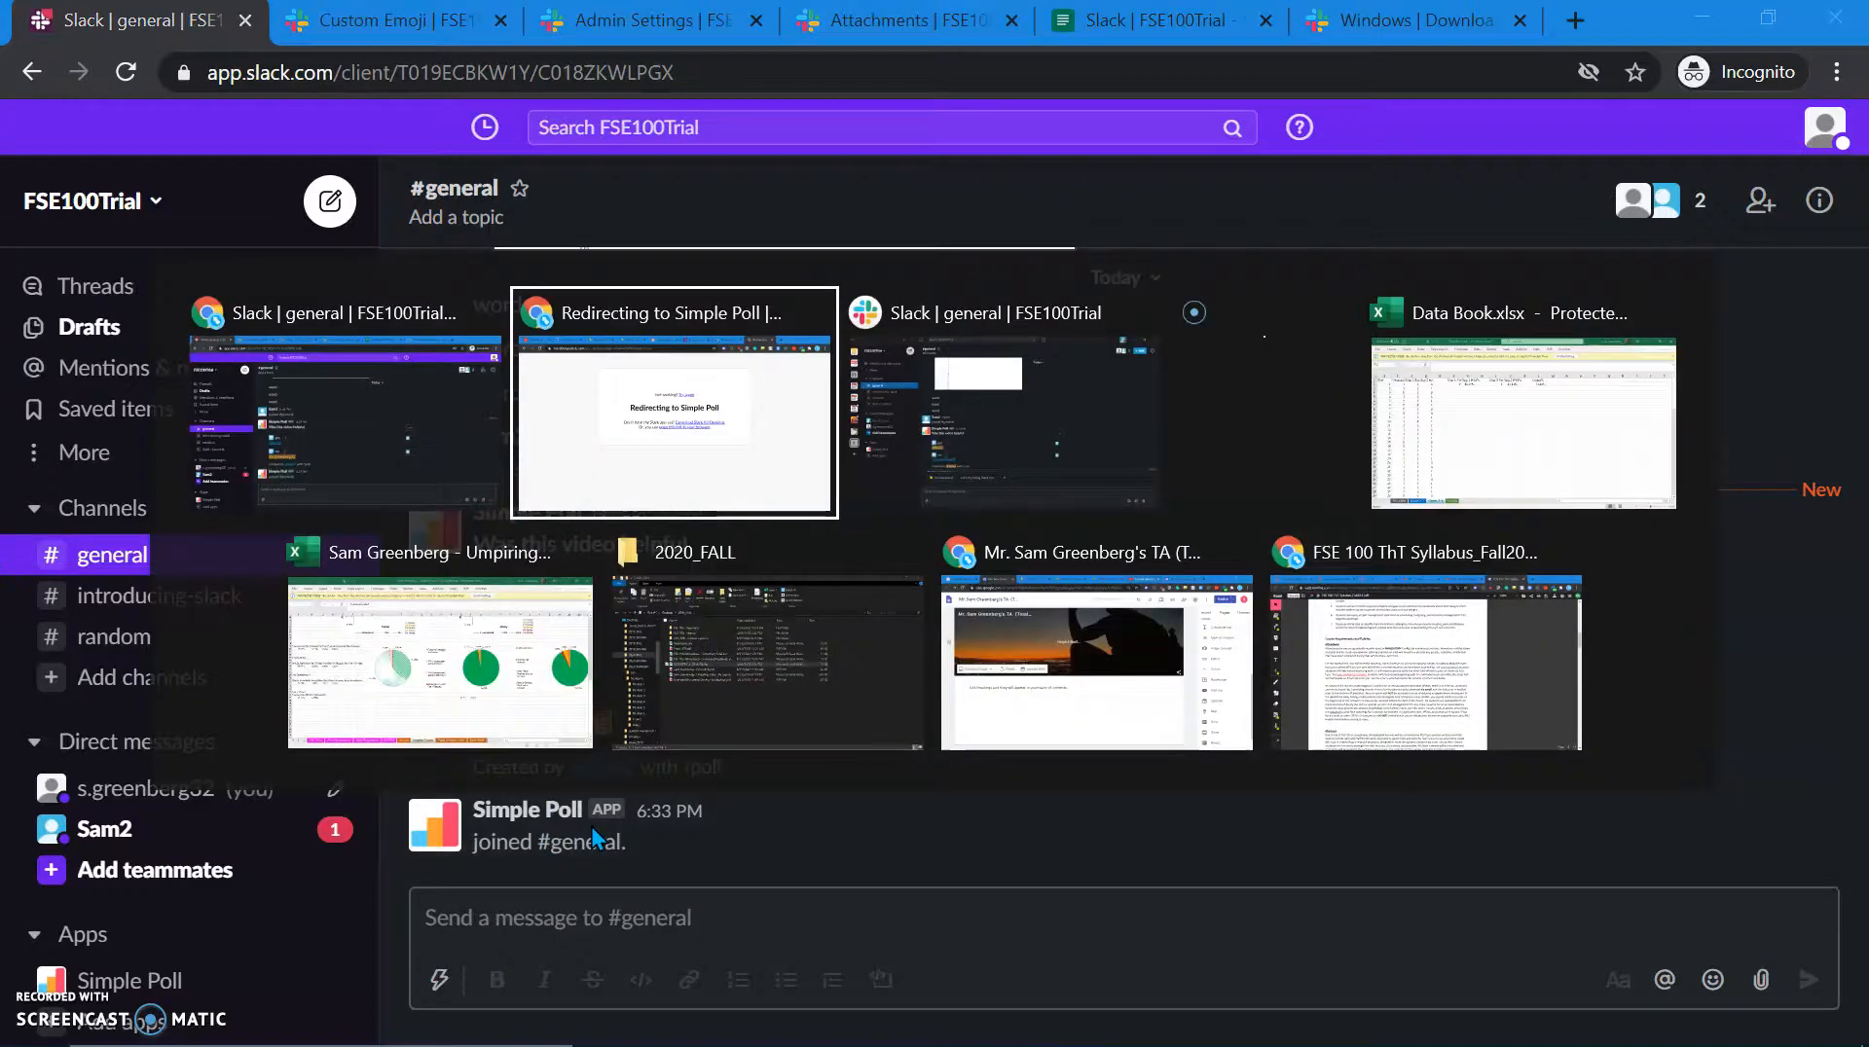
scroll(692, 689, "down", 3)
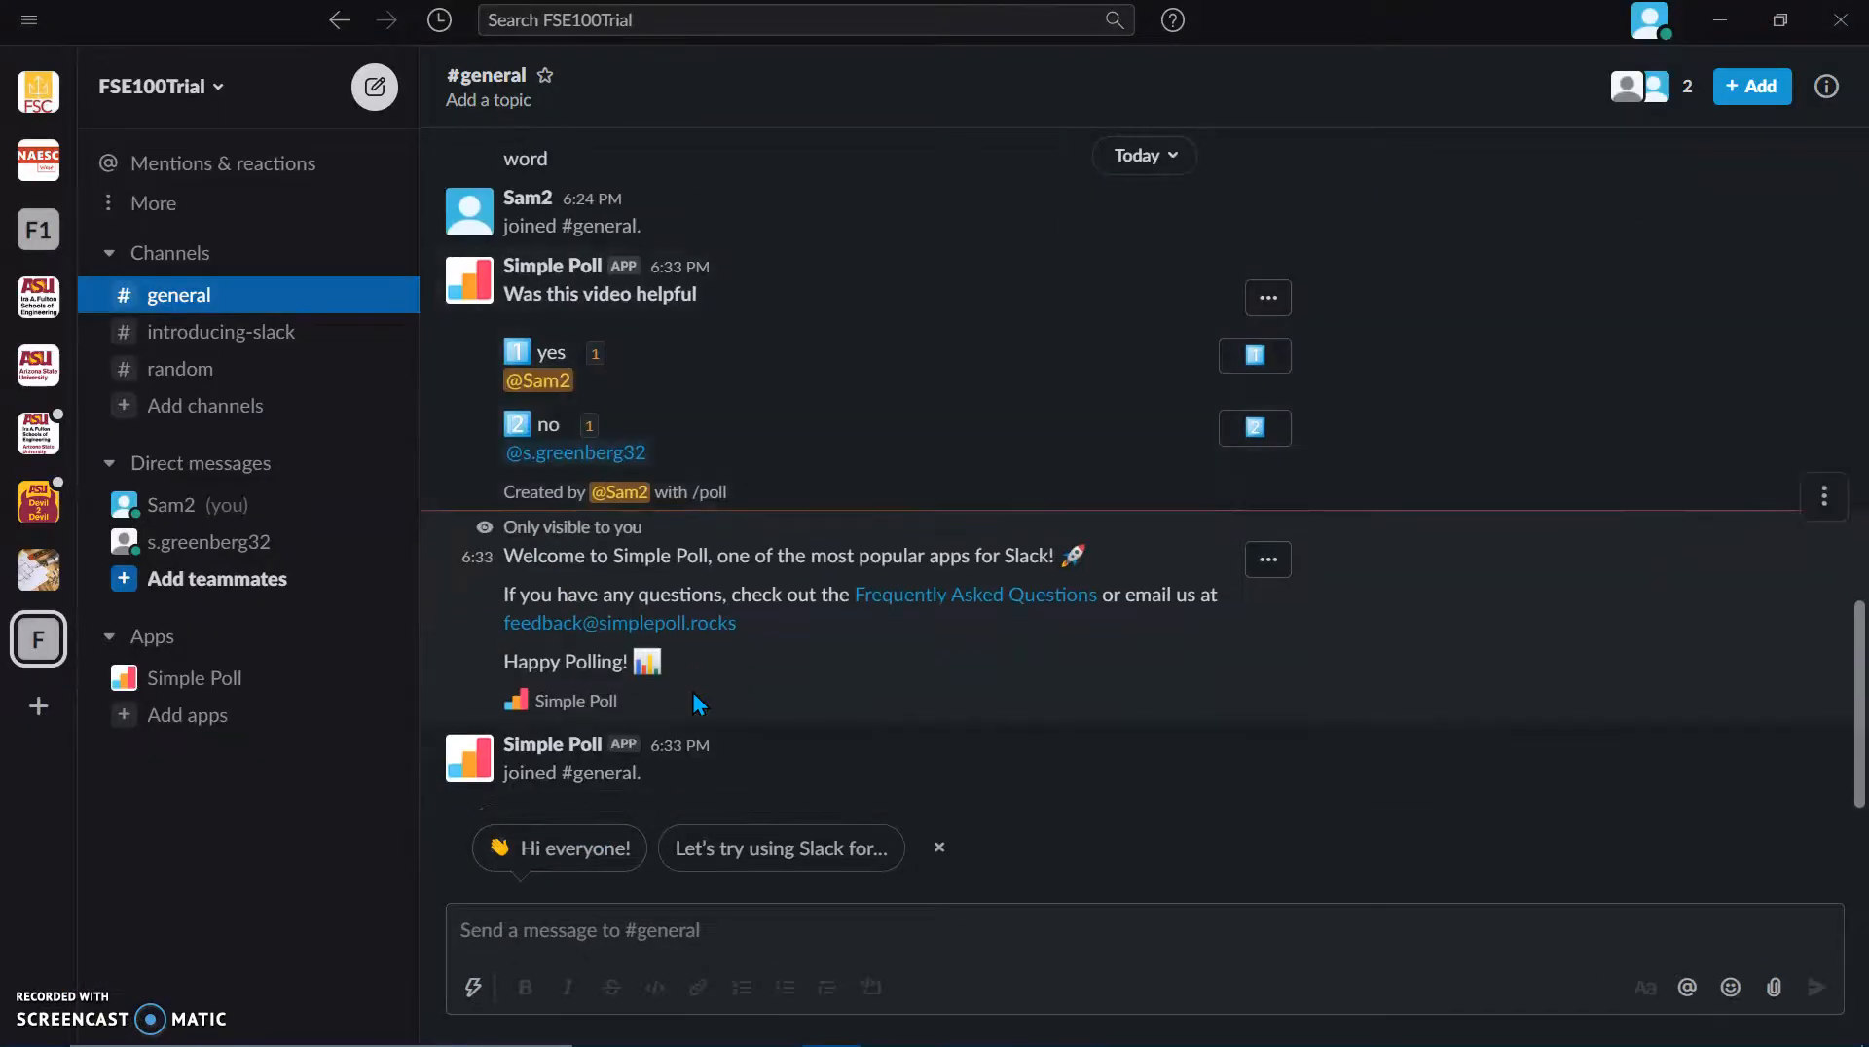
Step: Use the poll's Capture Decision from Poll option to record 'Yes' and post it to #general
left_click(1283, 302)
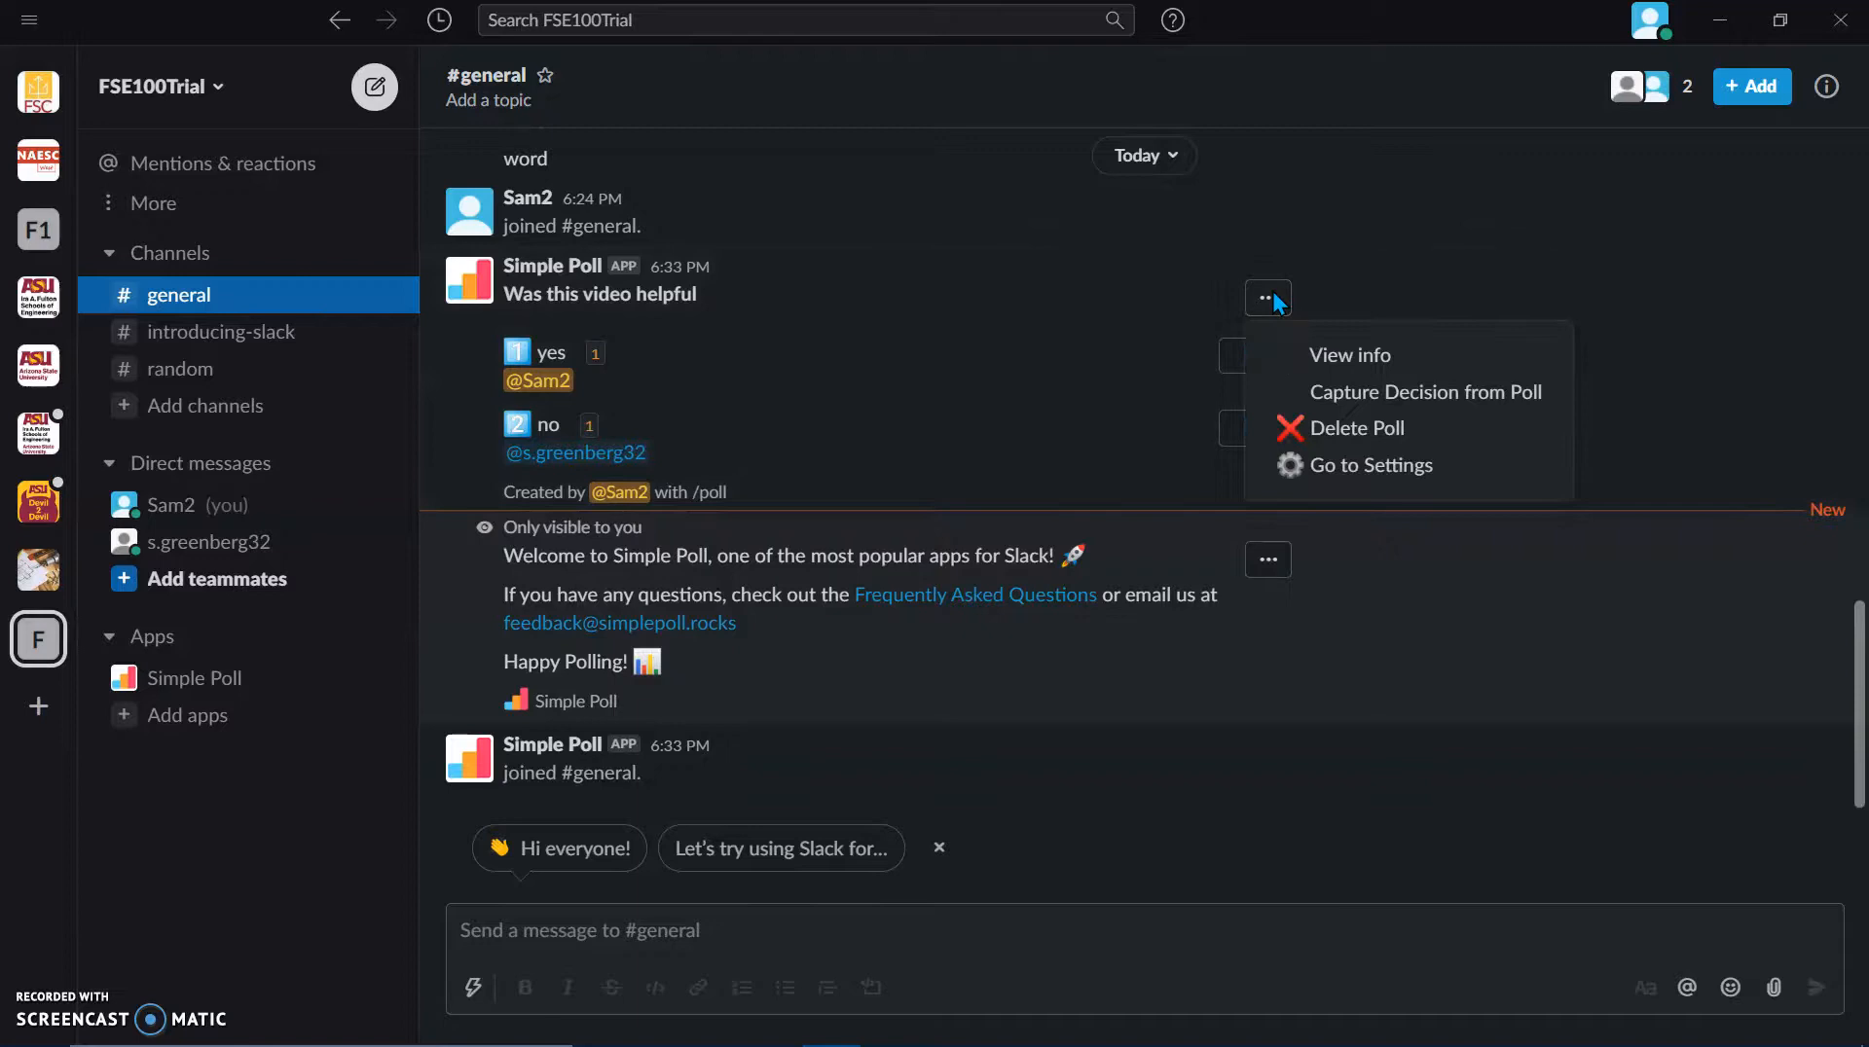
left_click(1351, 399)
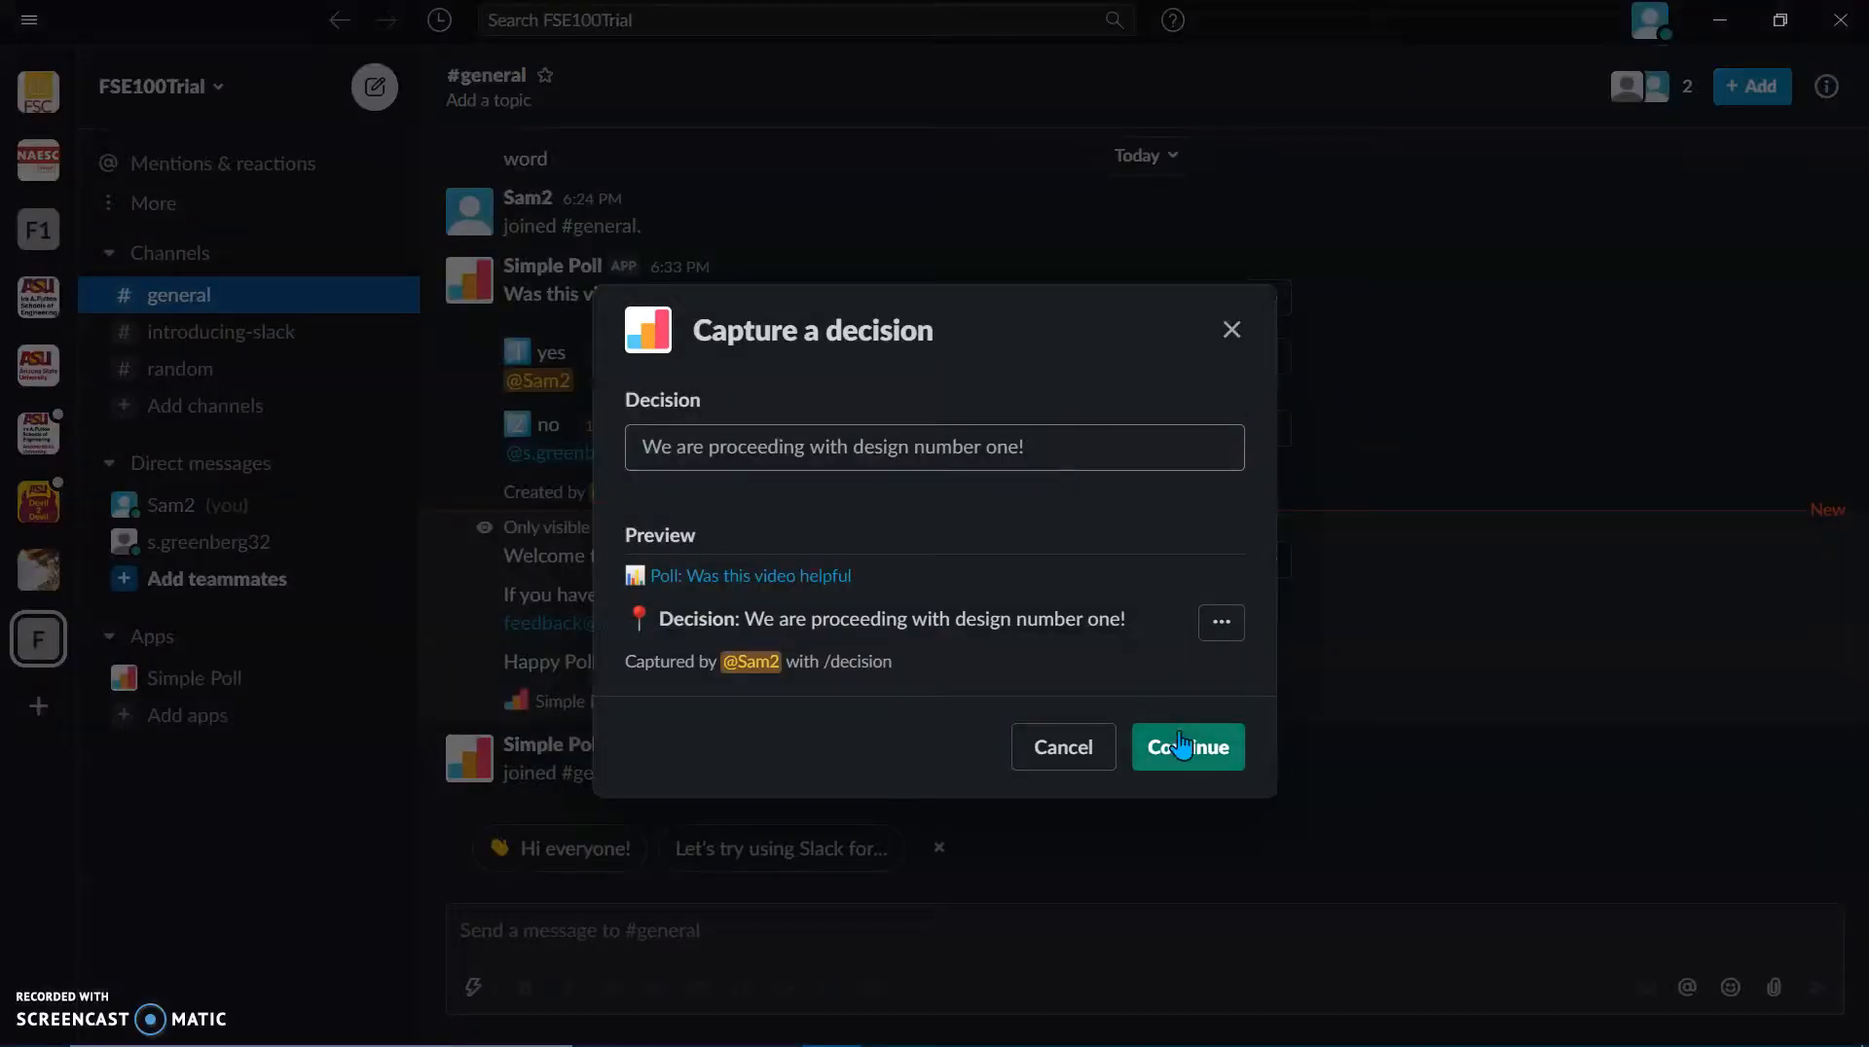
left_click(1182, 746)
left_click(1066, 409)
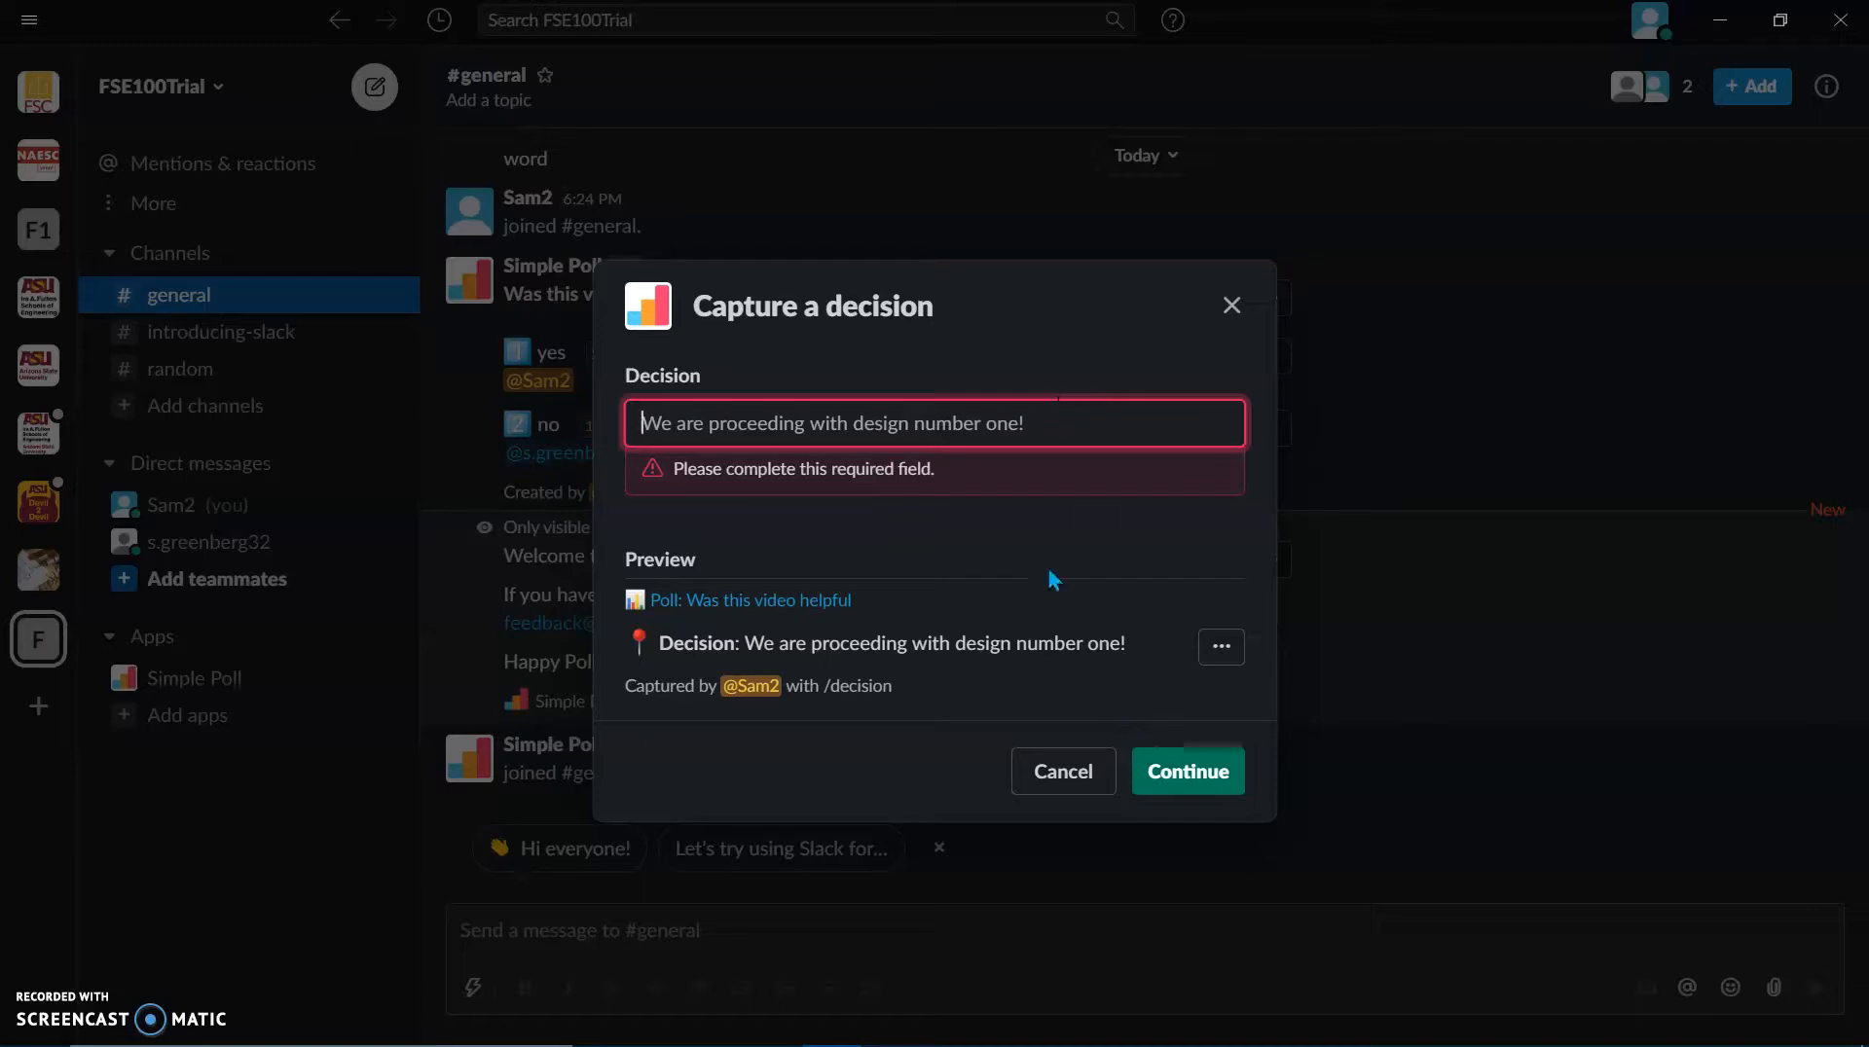
type("Yes")
left_click(1193, 738)
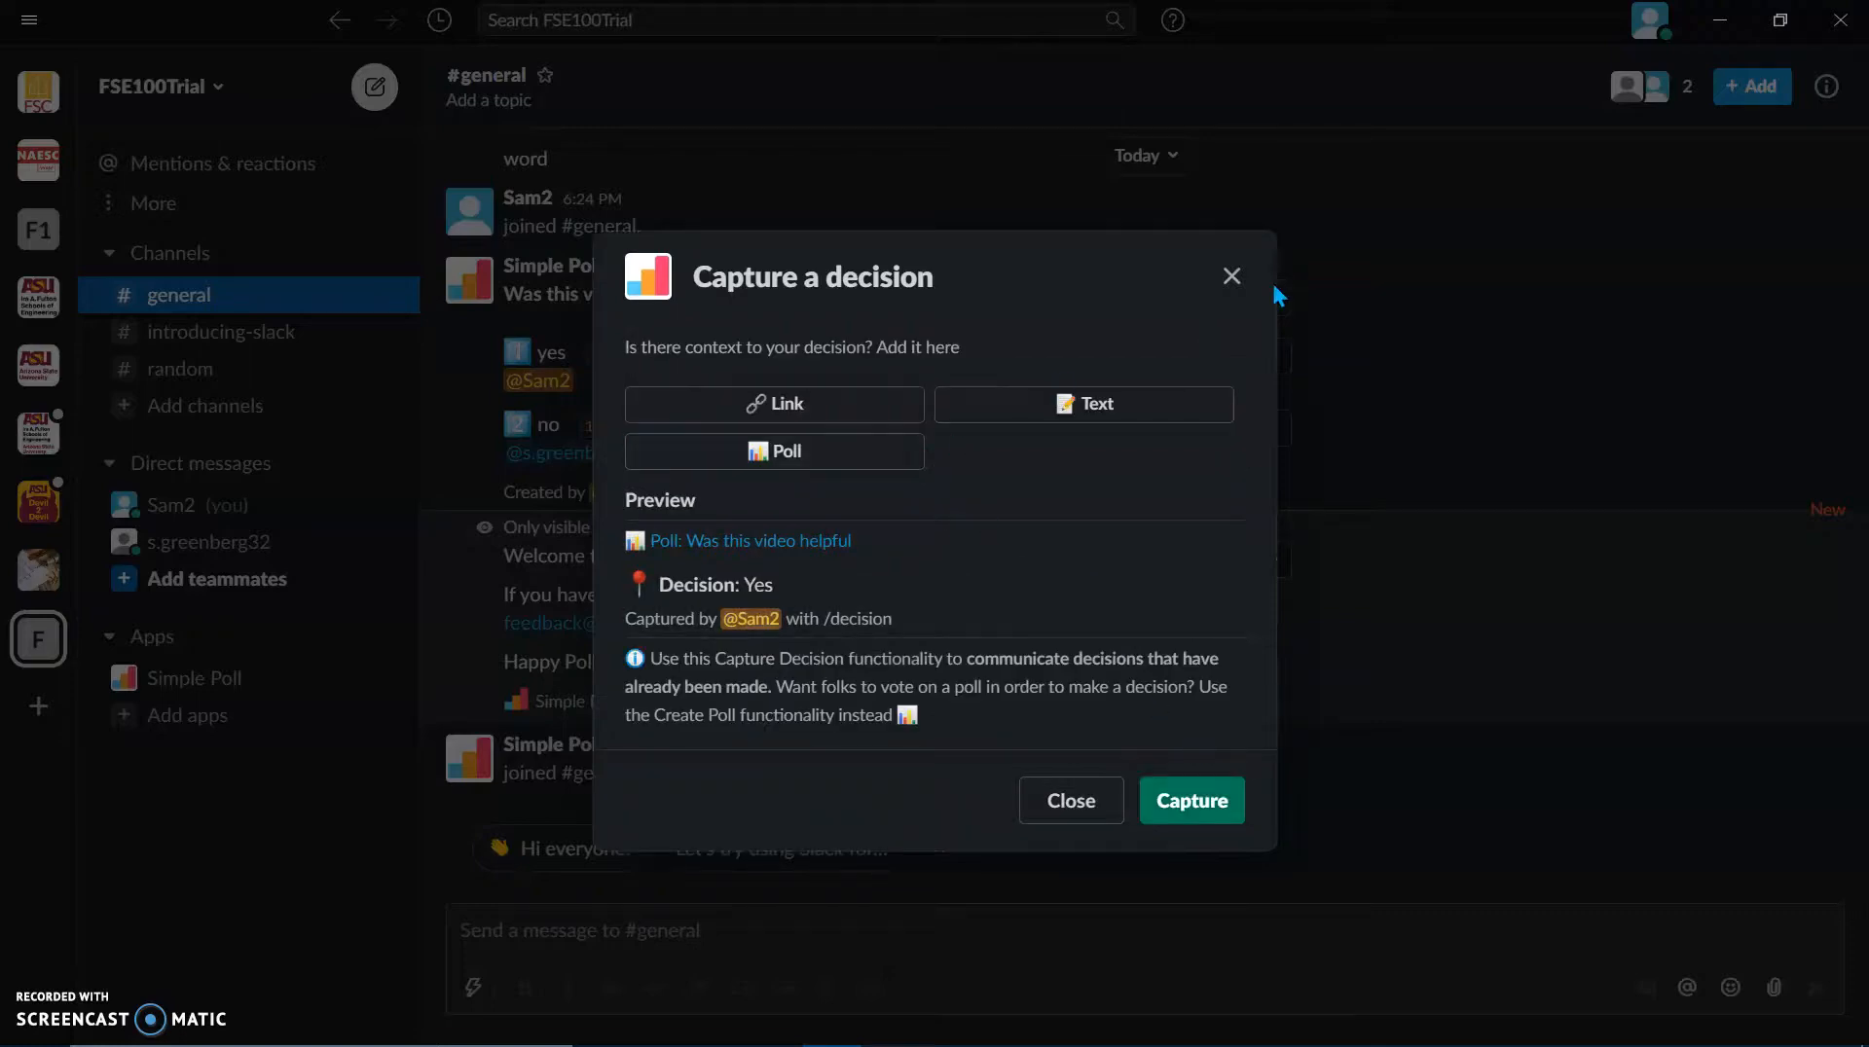
left_click(1180, 804)
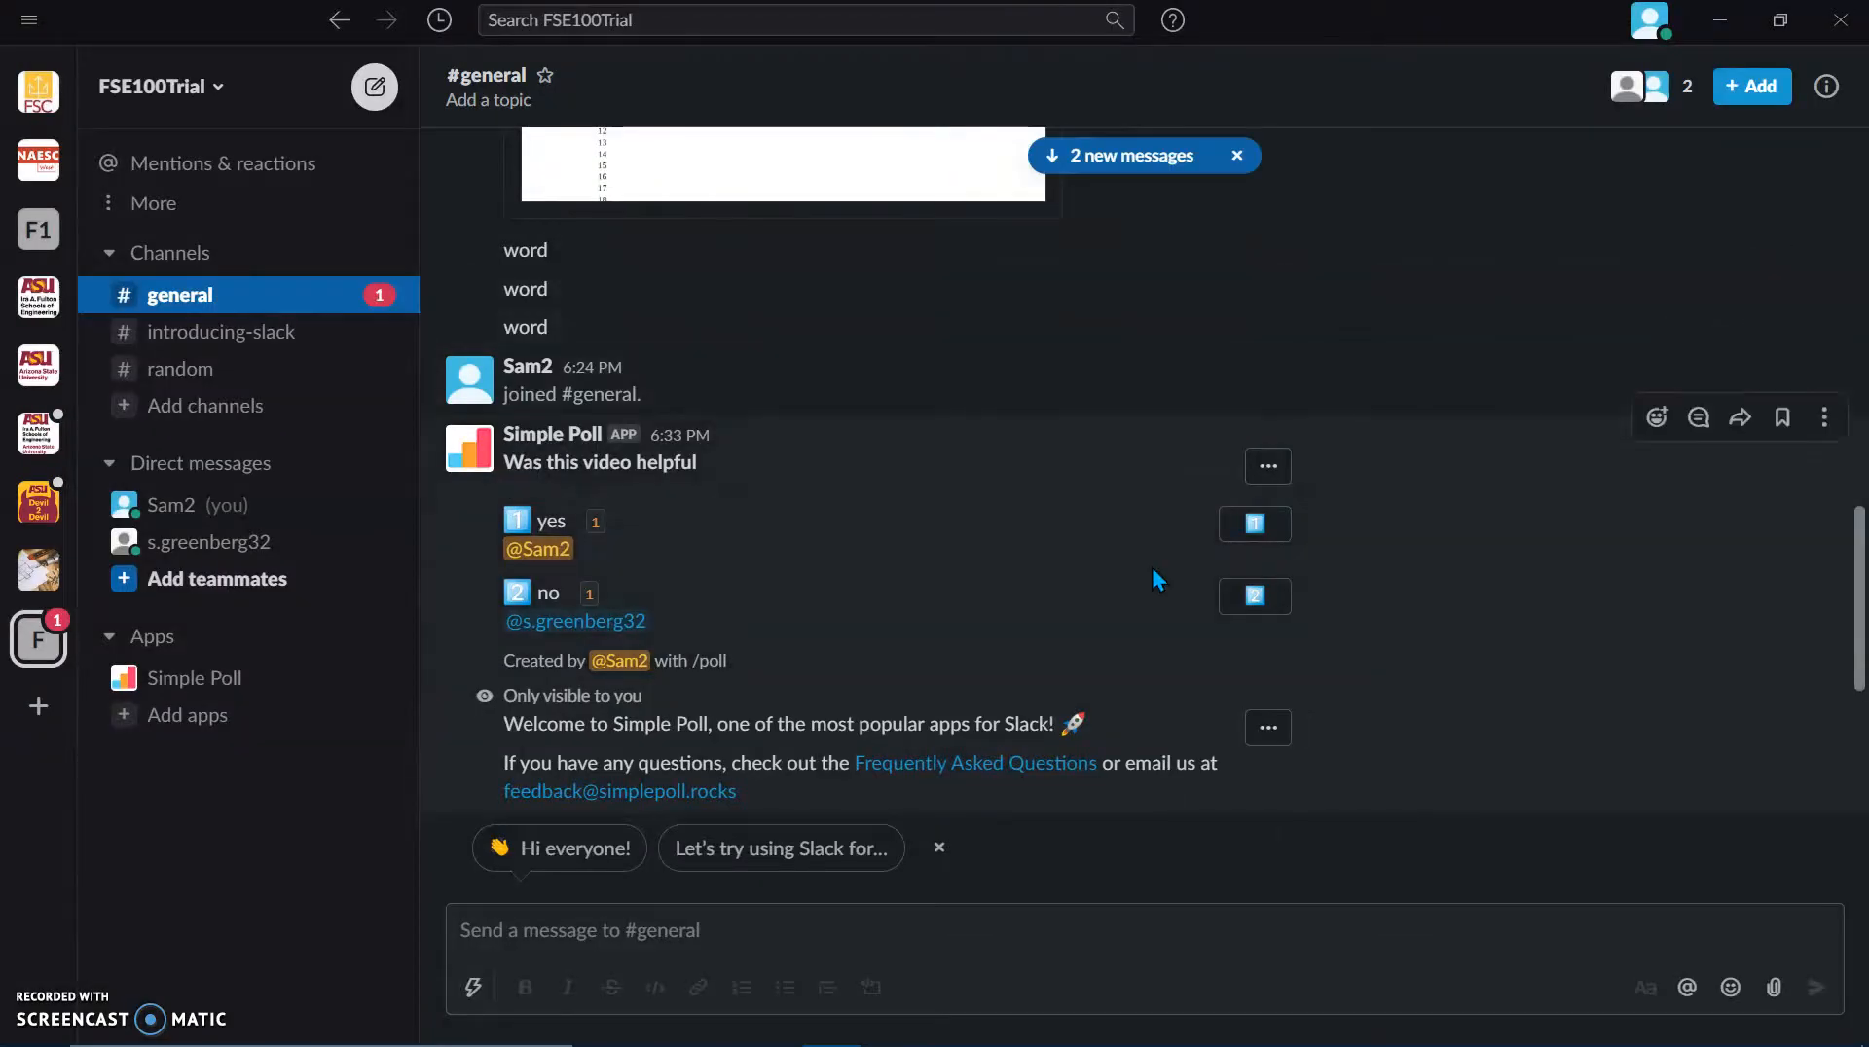
key("alt+Tab")
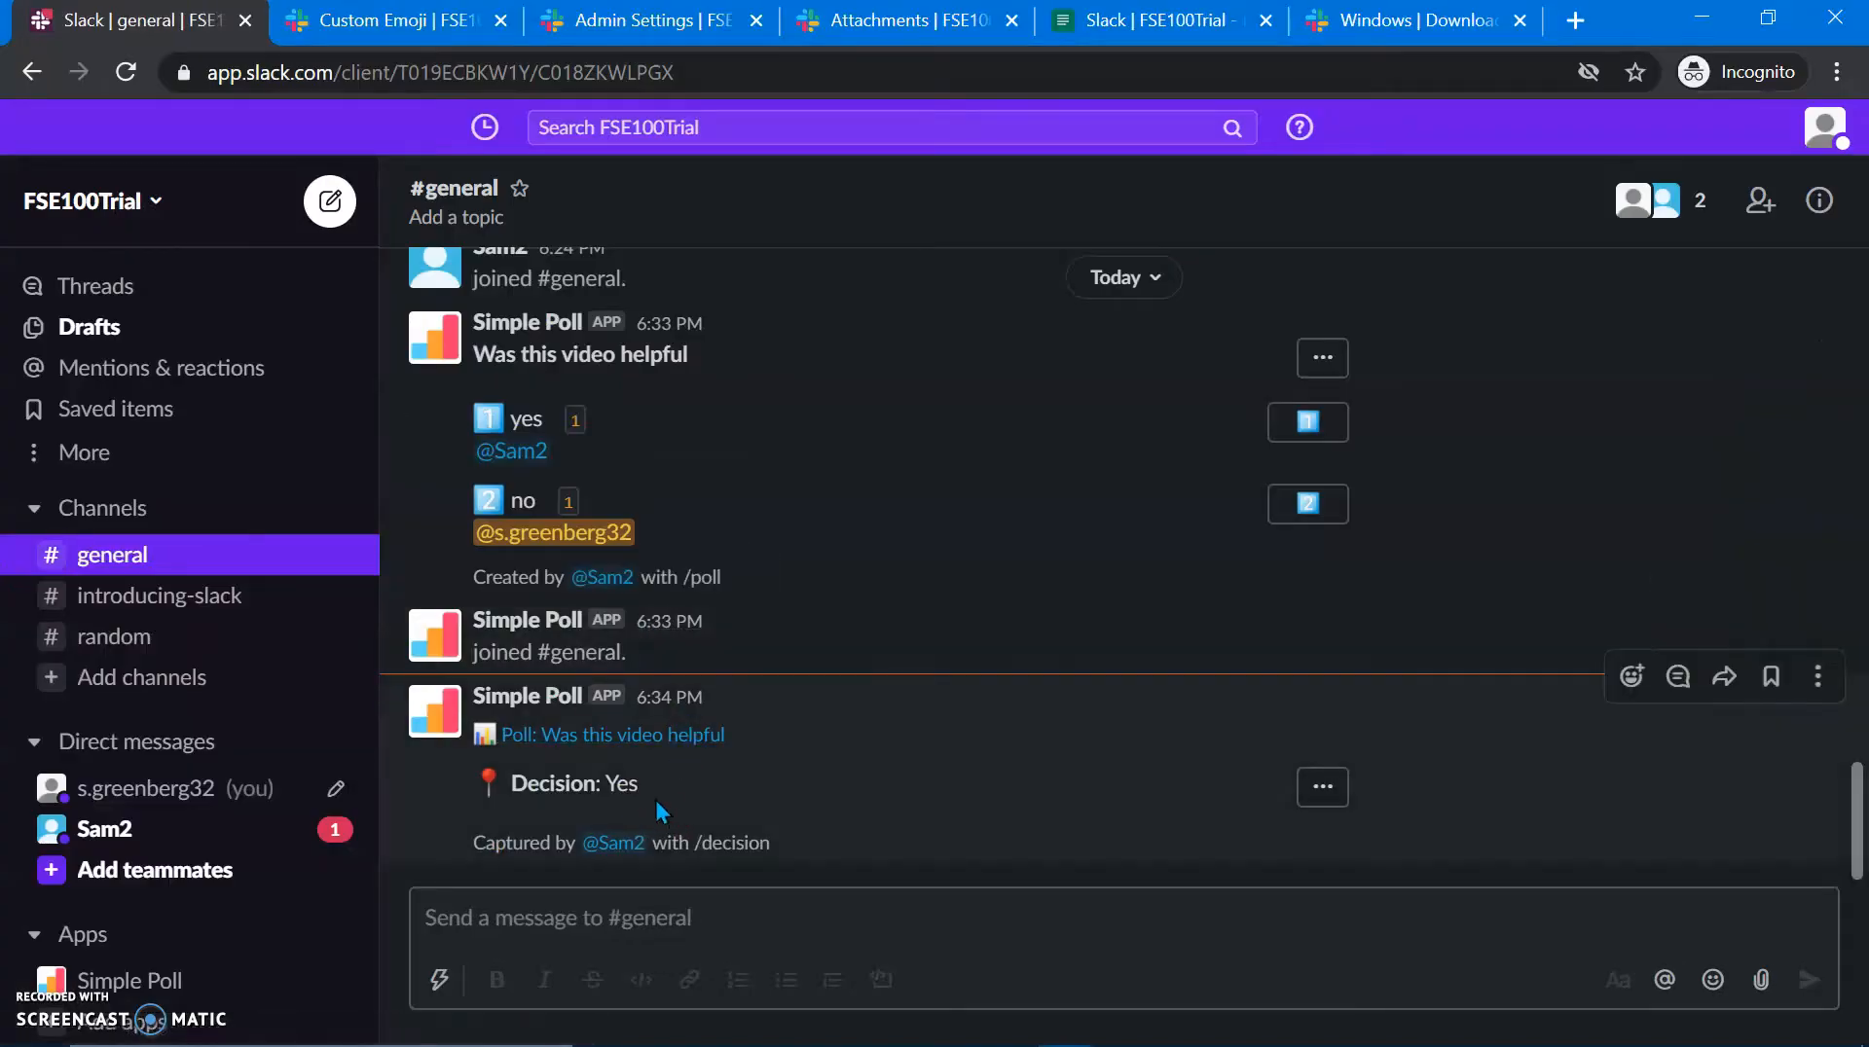
key("alt+Tab")
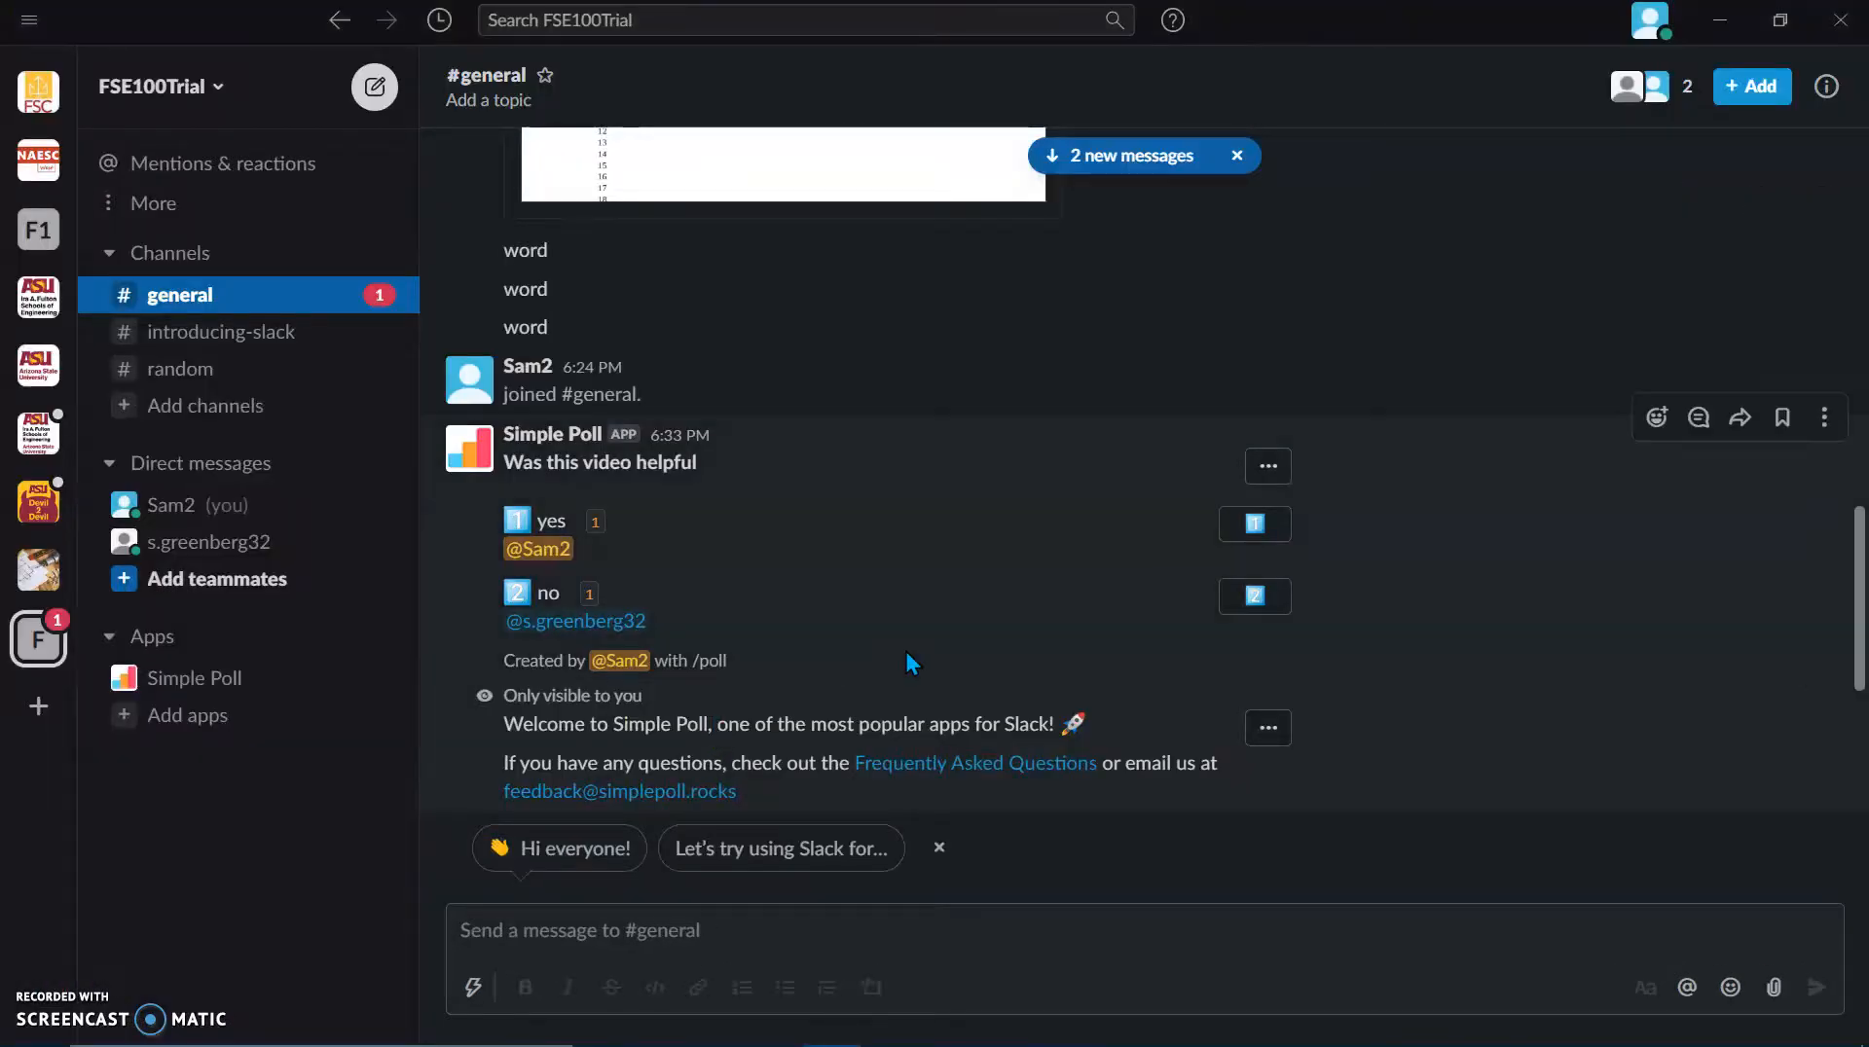
scroll(899, 658, "up", 1)
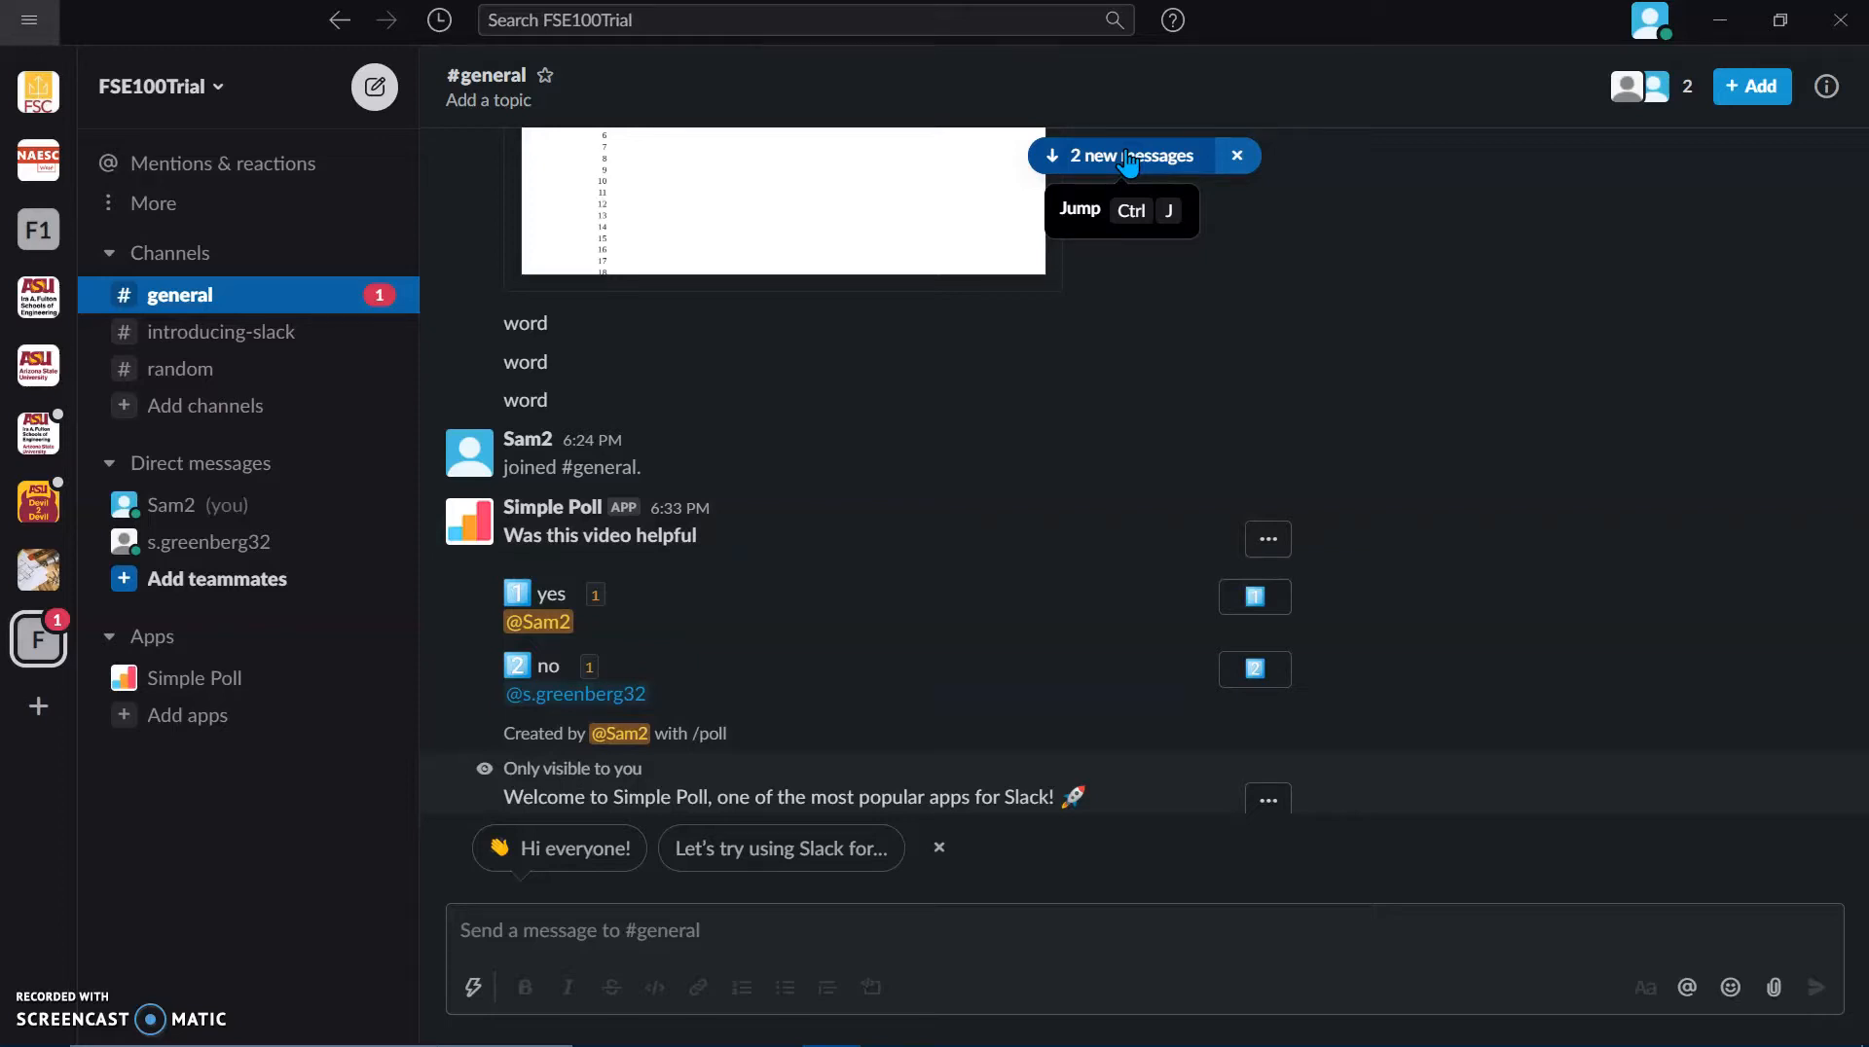
Step: Type 'I would recommend:' with separate lines for SImple Poll/Polly, Drive, Calendar and Zoom
type("I would recommend:")
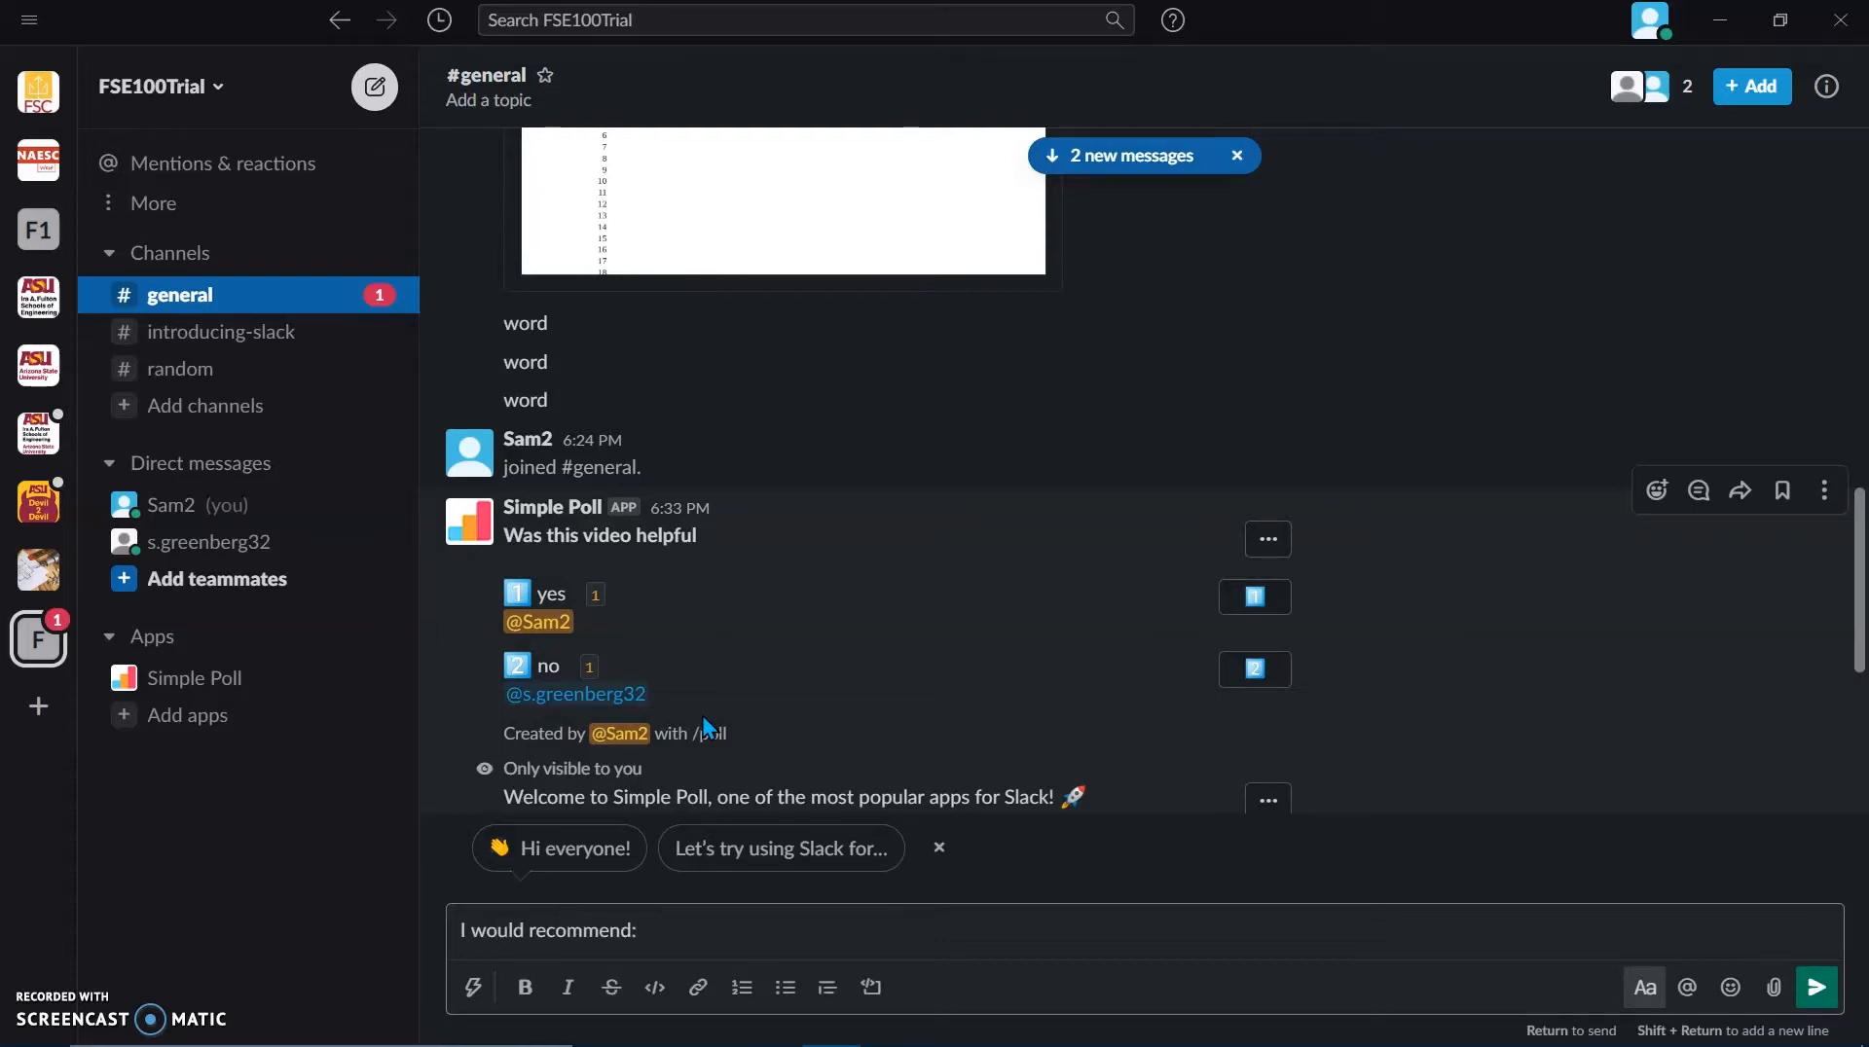
key("shift+Return")
key("shift+Return")
type("SImple/")
key("BackSpace")
type("Poll/Polly")
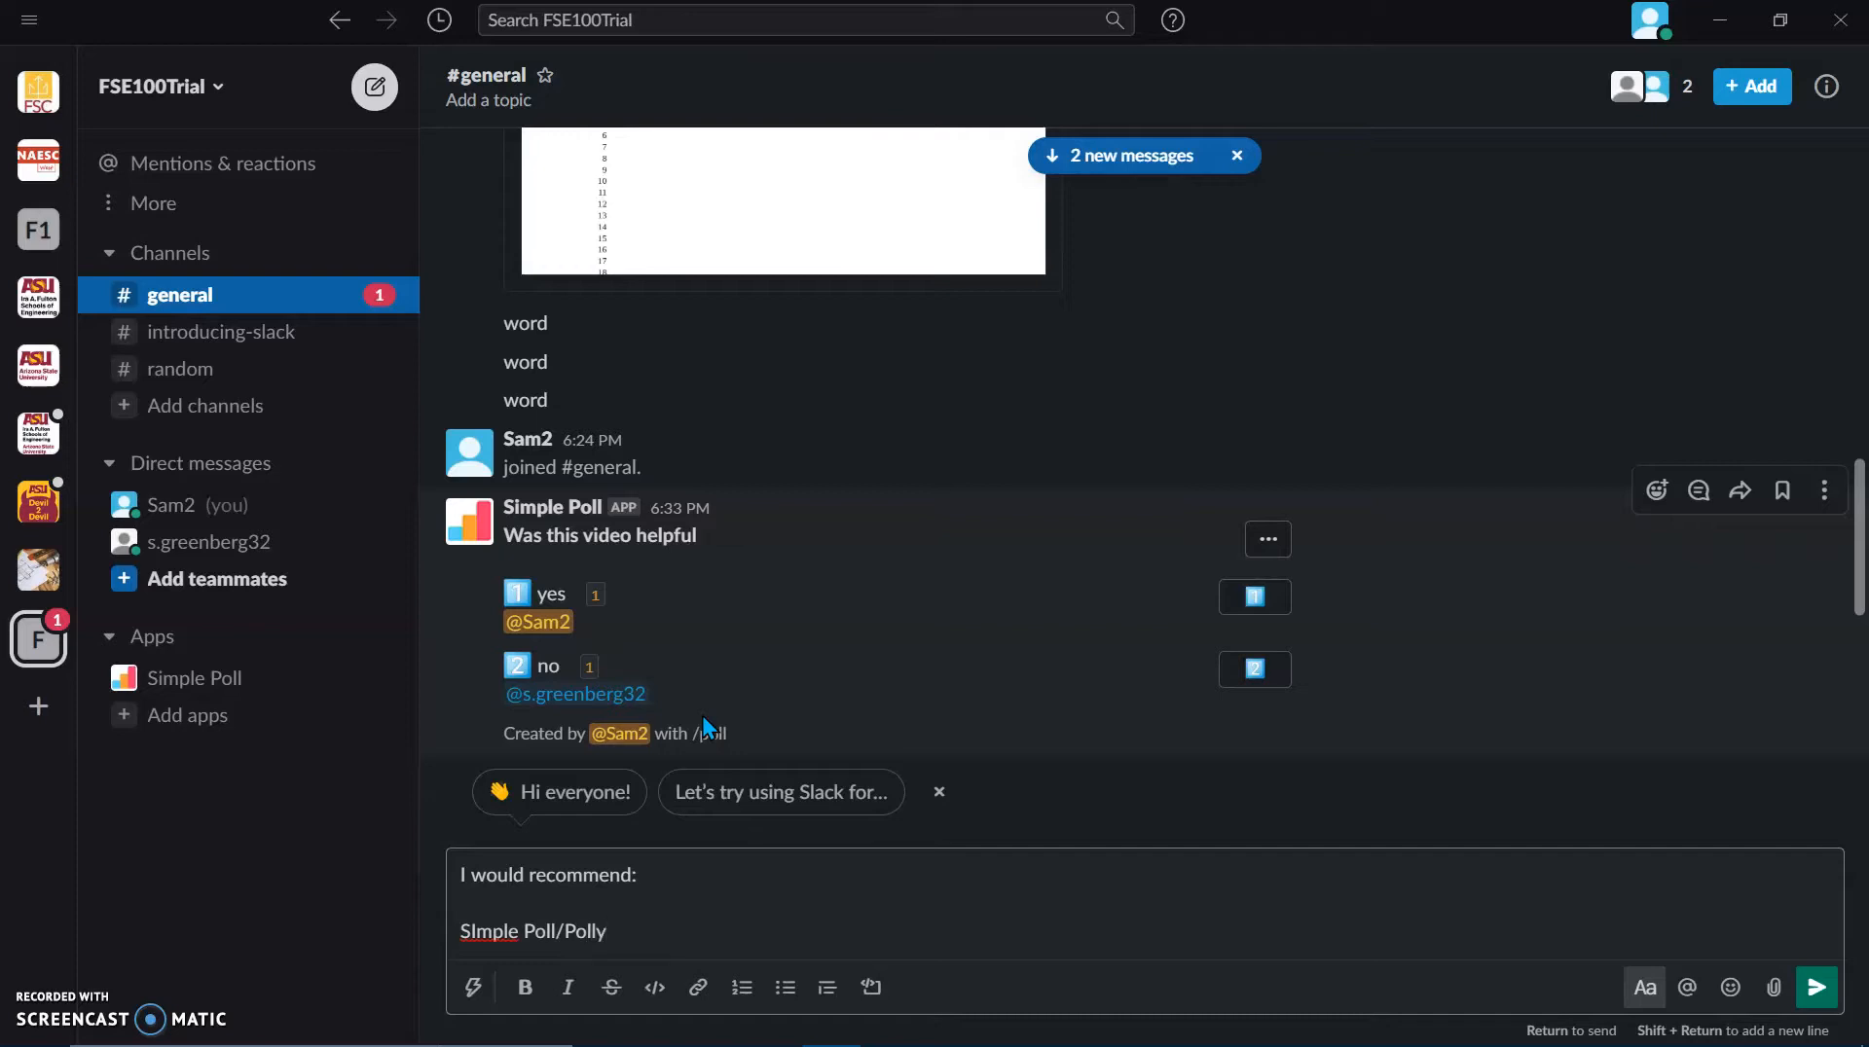
key("shift+Return")
type("Drive")
key("shift+Return")
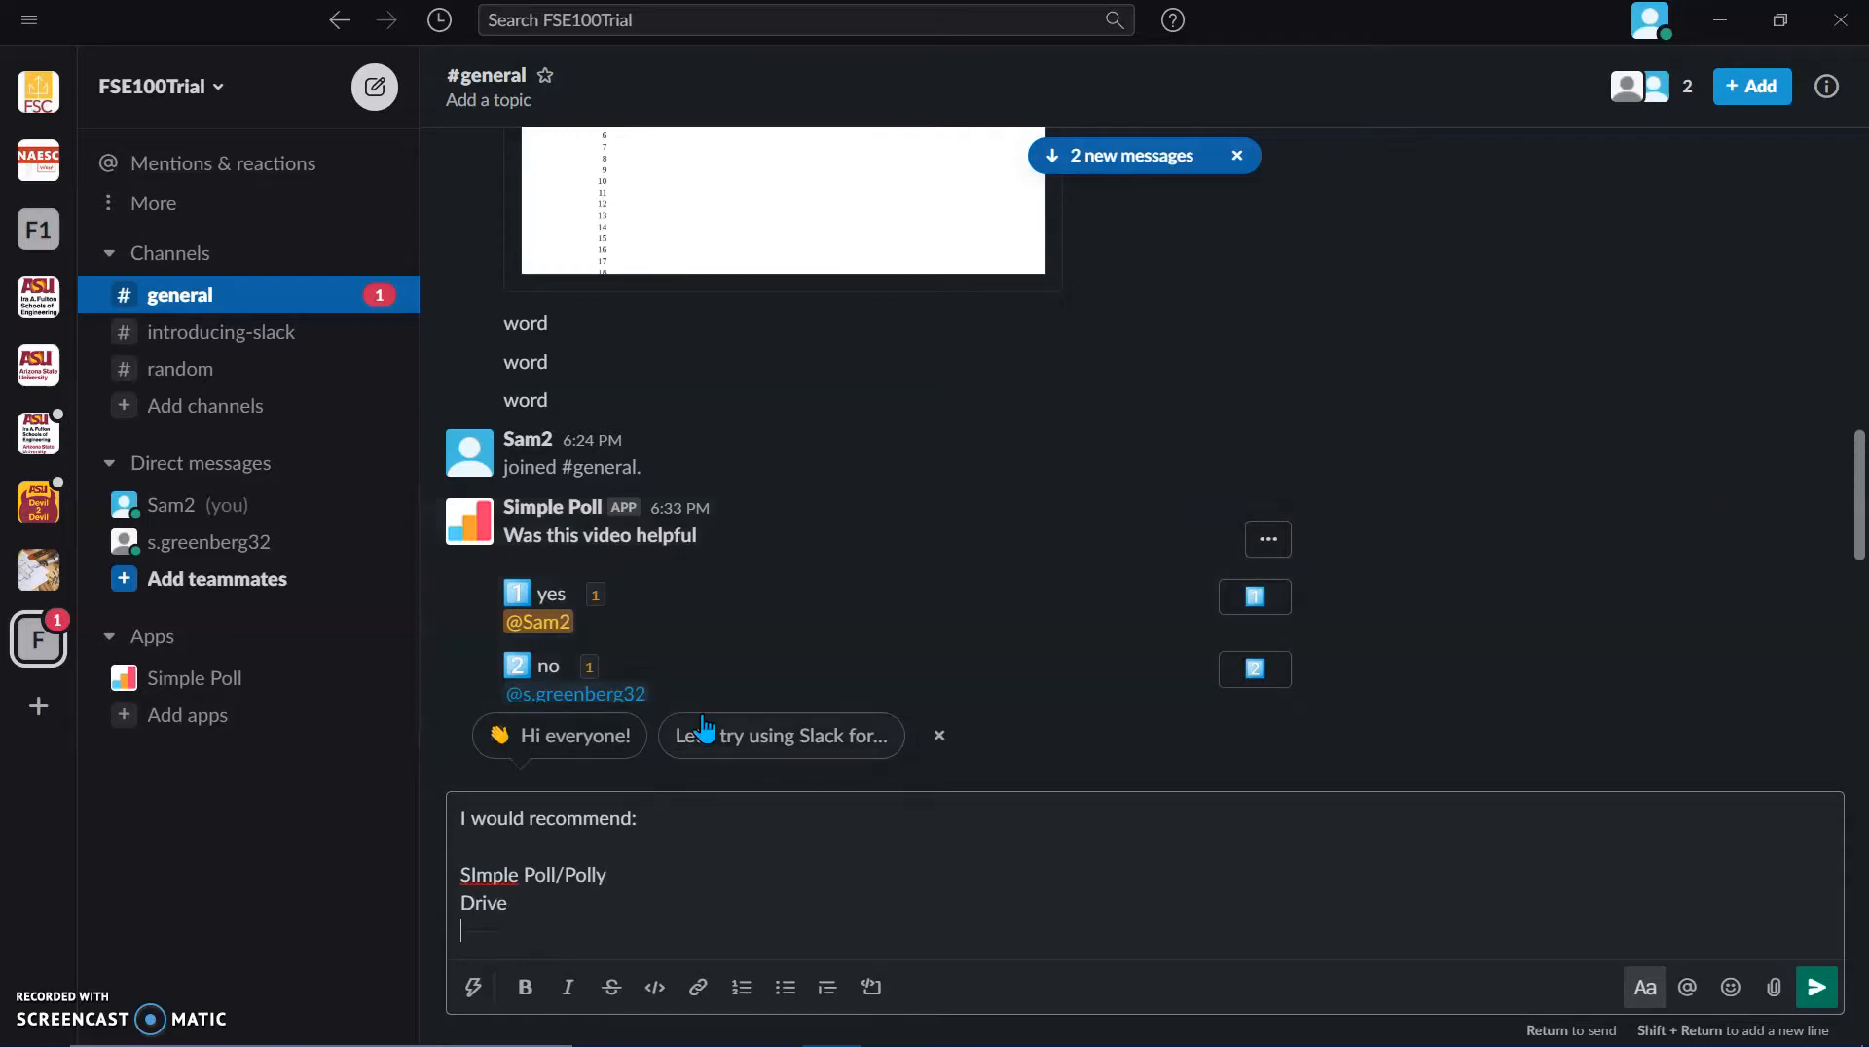
type("Calendar")
key("shift+Return")
type("Zoom")
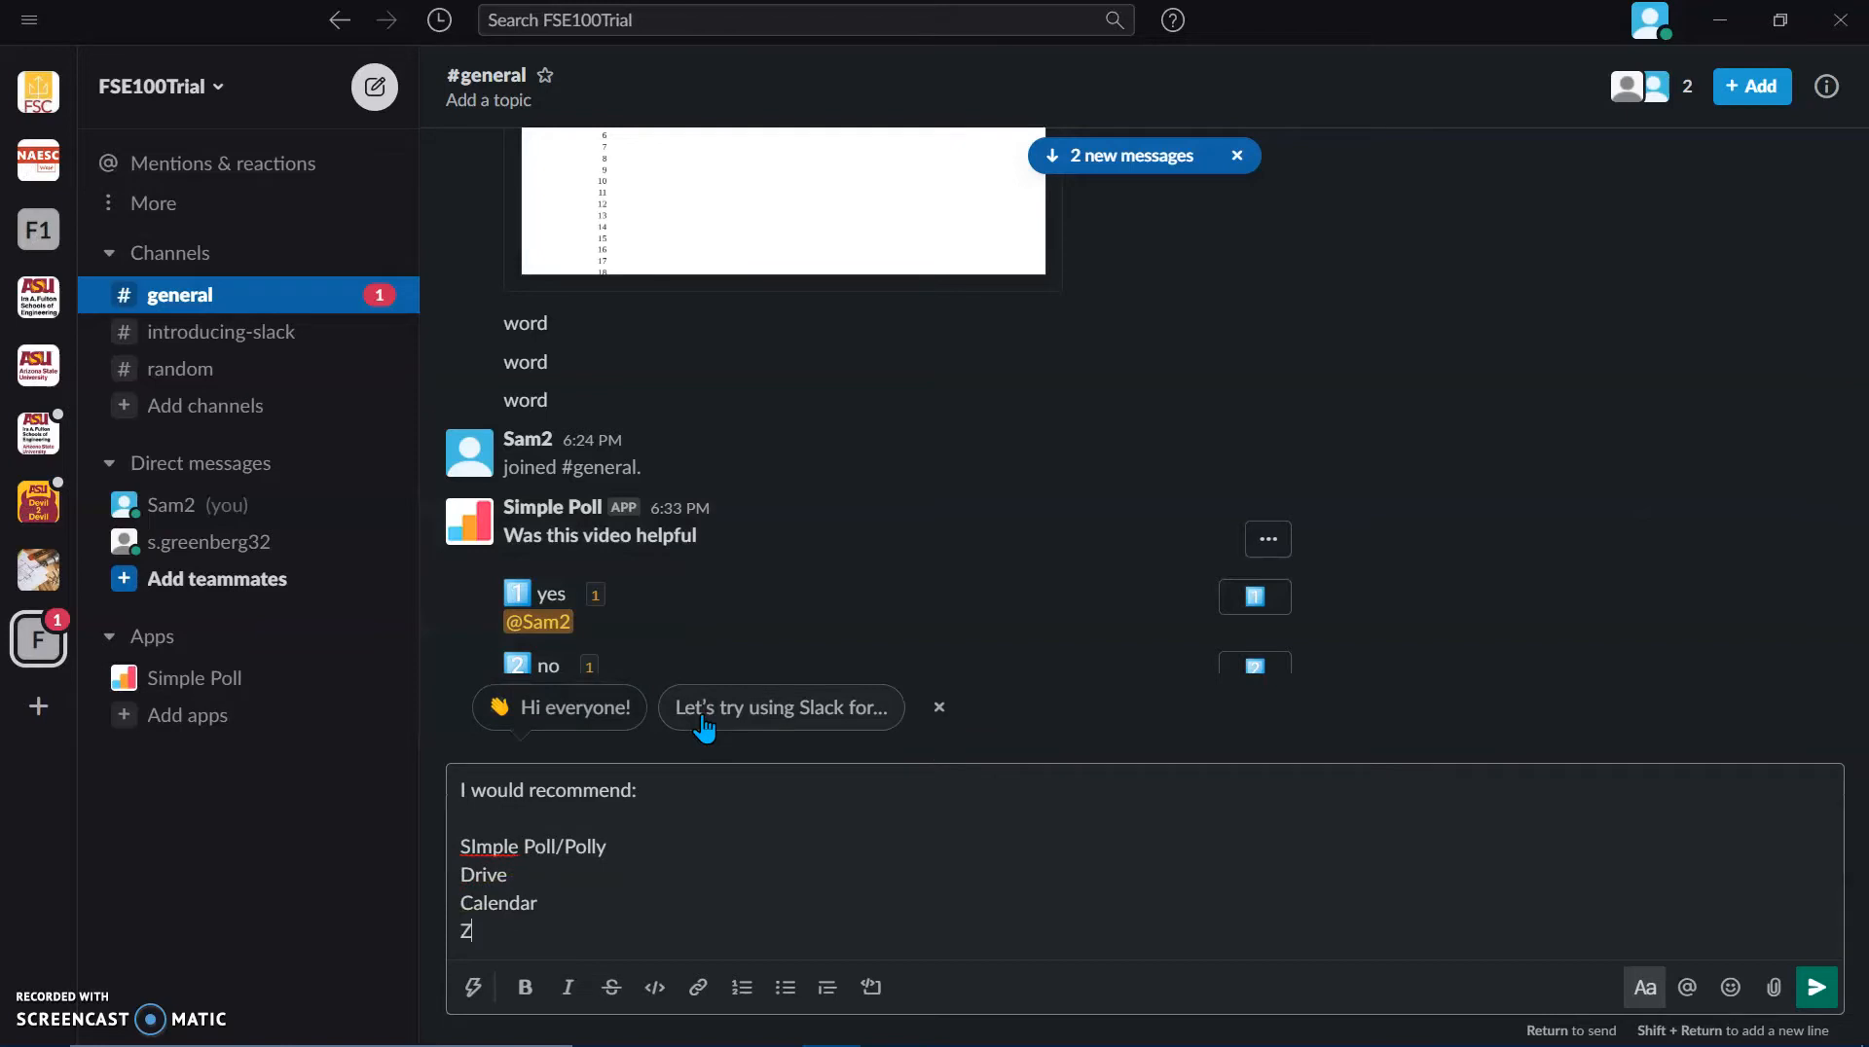